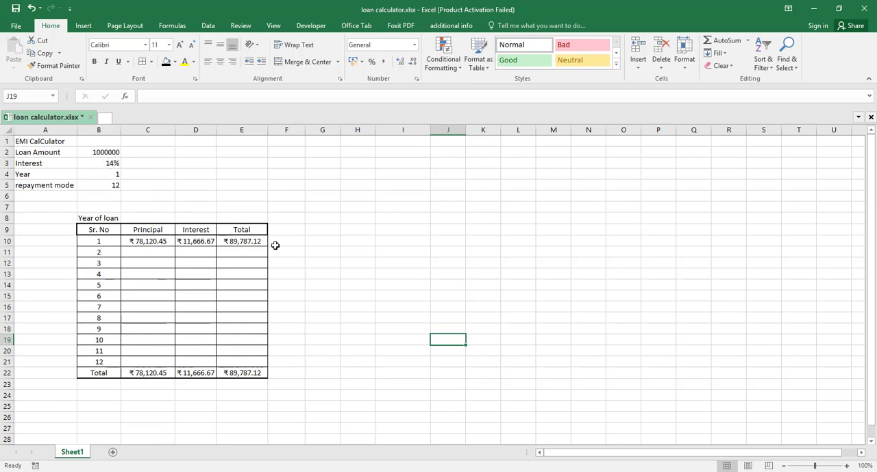
Fill the Principal, Interest and Total formulas from row 10 down through row 21 of the loan schedule
click(154, 245)
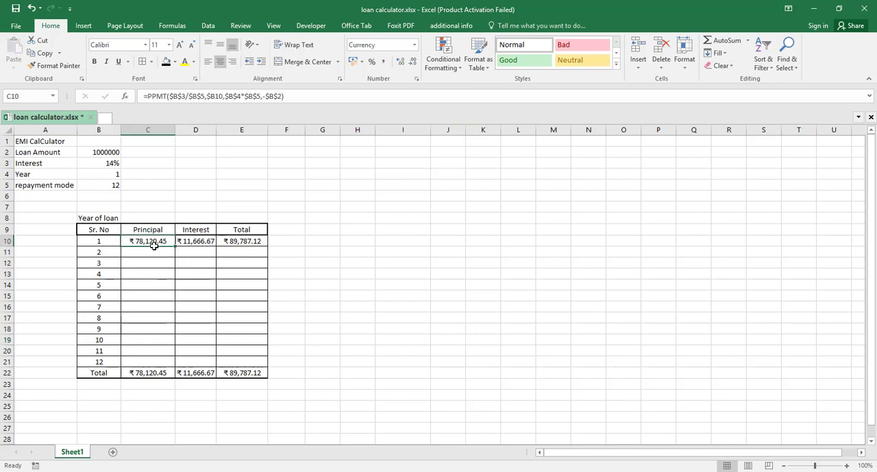
key(shift+Right)
key(shift+Right)
key(ctrl+shift+Down)
key(shift+Up)
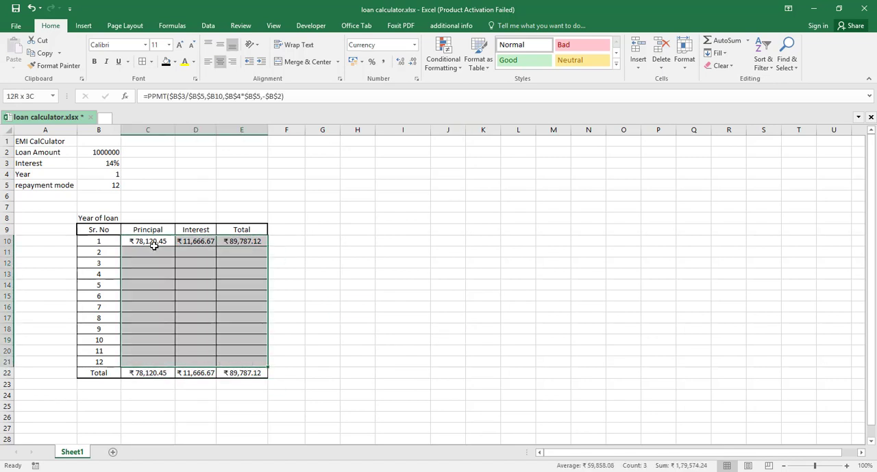
key(ctrl+d)
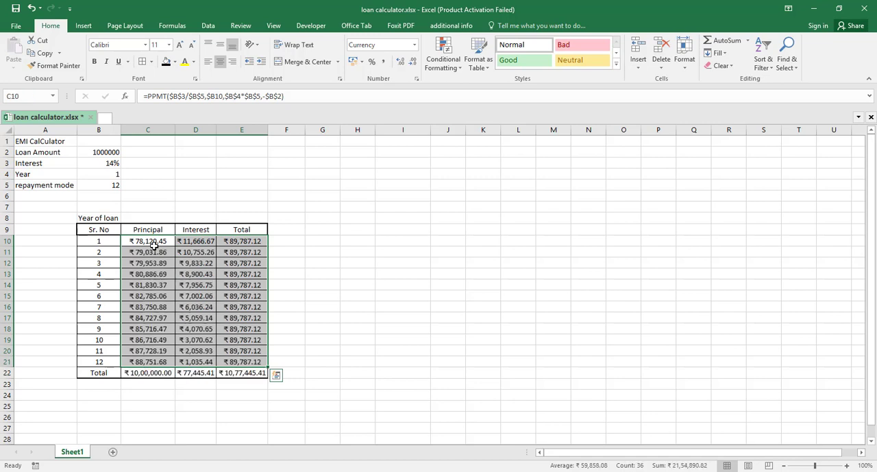
click(319, 315)
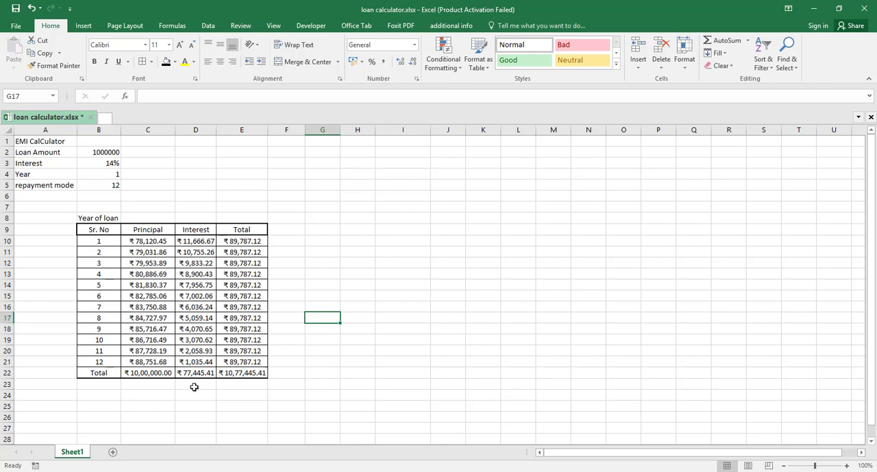
Enter -10000 in D23 below the interest total and add D22 and D23 with a formula in D24
click(194, 386)
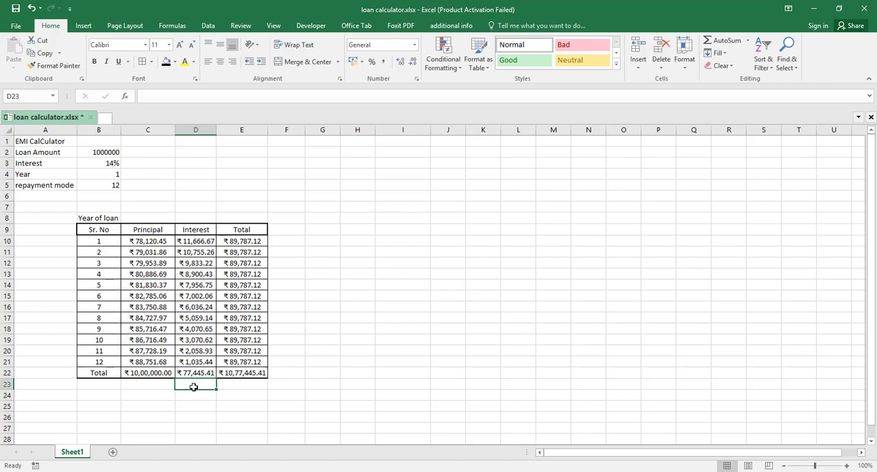
text(-1)
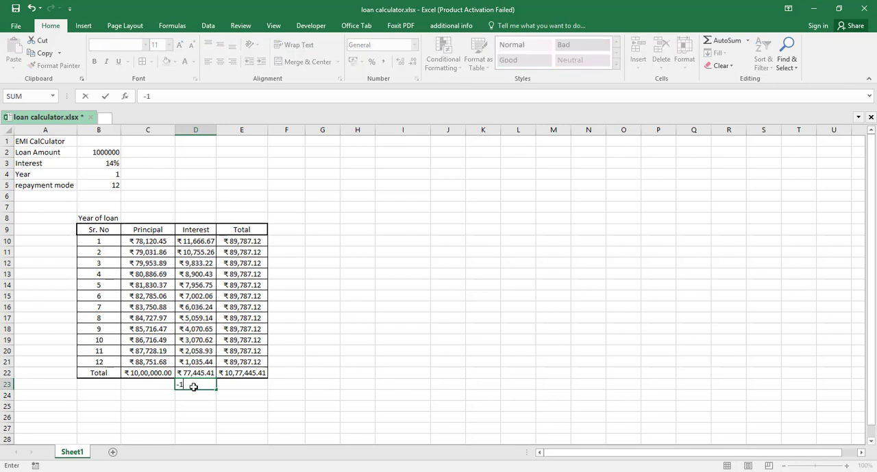
text(0000)
key(Return)
text(=)
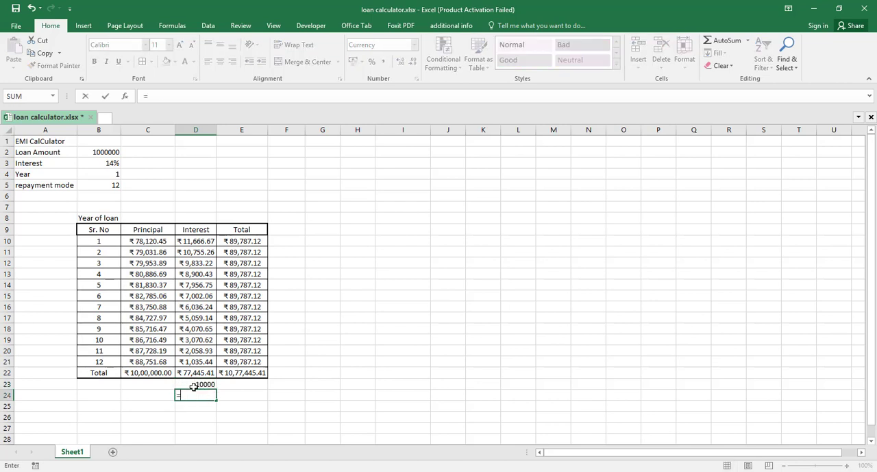
key(Up)
key(Up)
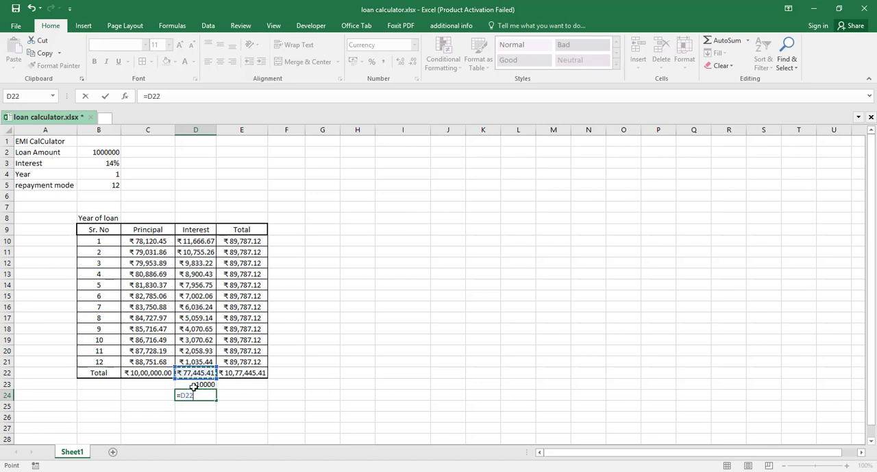
text(+)
key(Up)
key(Return)
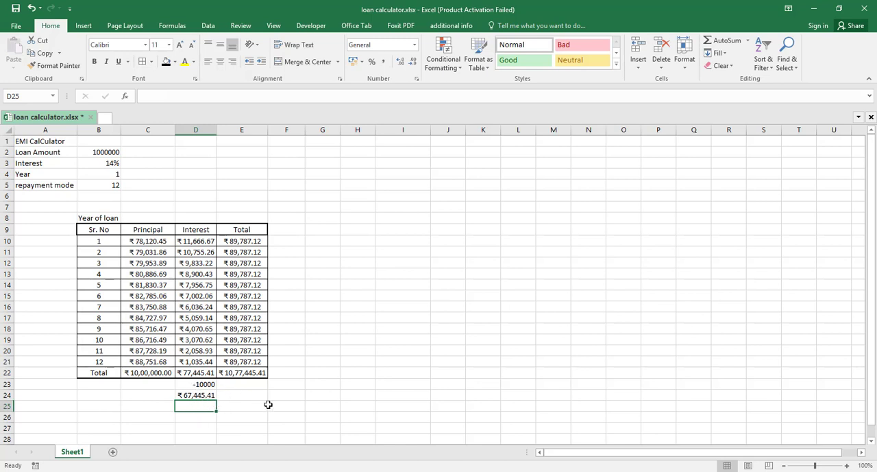
Calculate 10% of the reduced interest in F24 with the formula =D24*10%
click(290, 397)
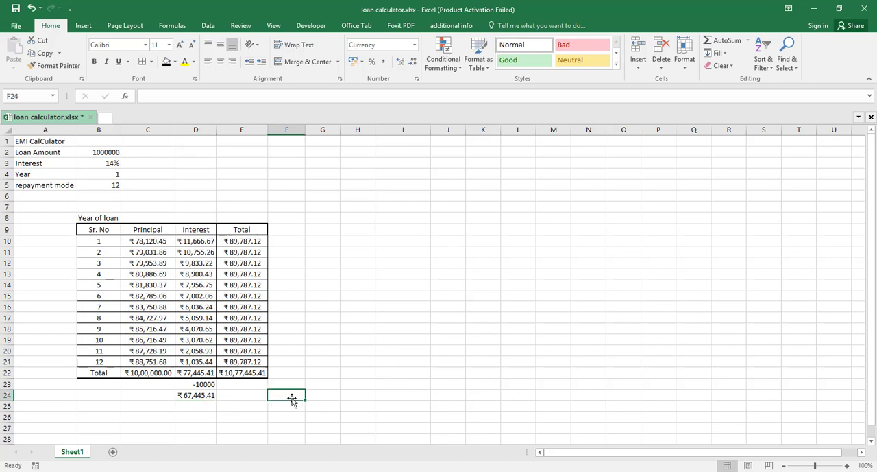
text(=)
key(Left)
key(Left)
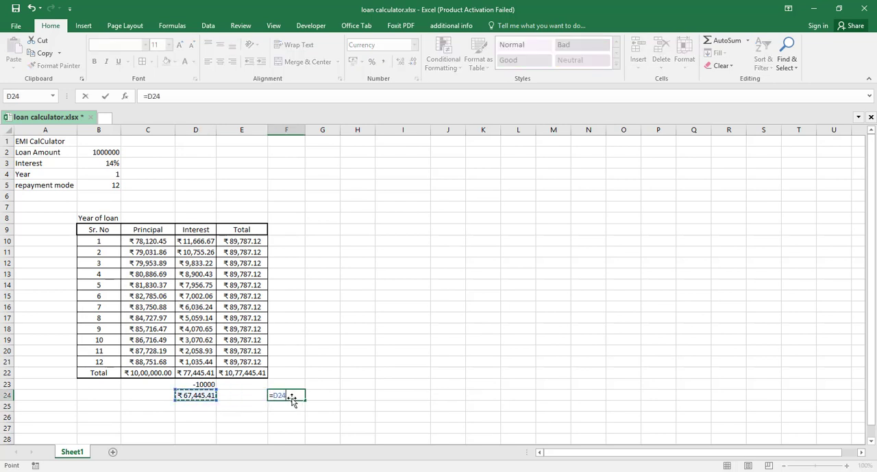
text(*10%)
key(Return)
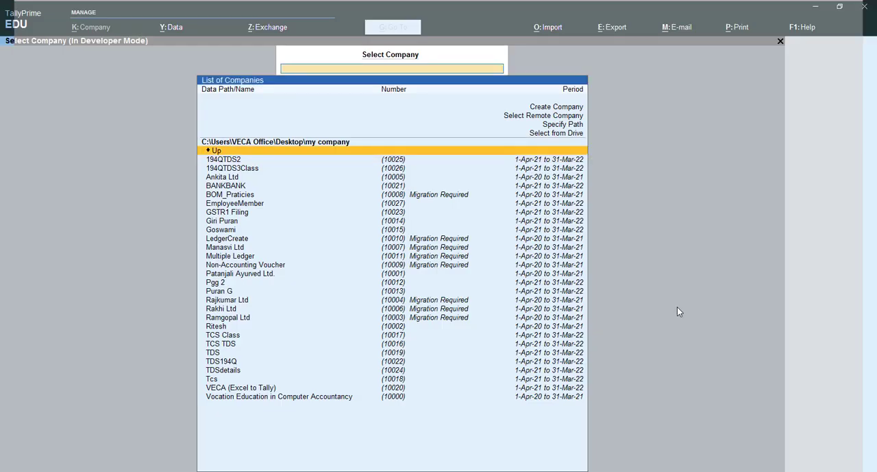
Switch to TallyPrime and start creating a company named Sec194A, keeping the same mailing name and leaving the address blank
key(Up)
key(Up)
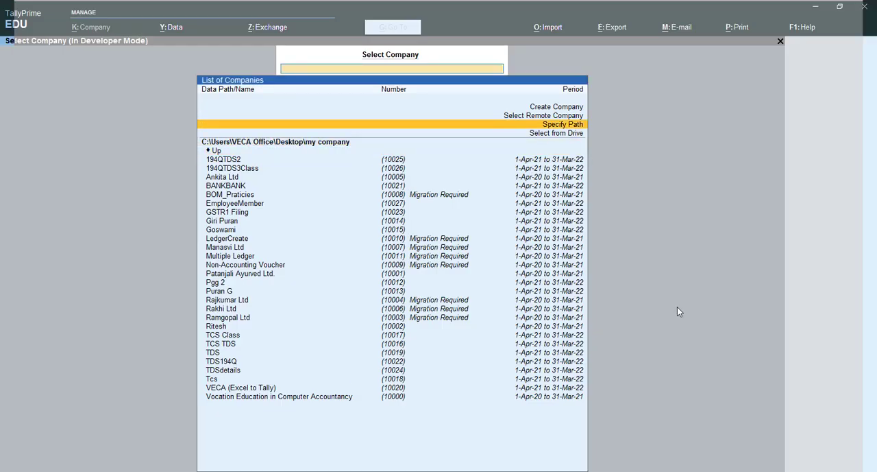
key(Up)
key(Up)
key(Return)
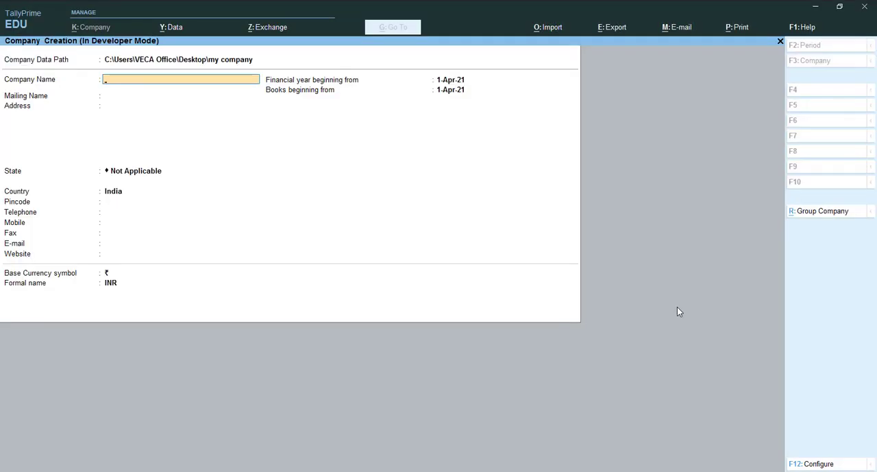
text(Sec194A)
key(Return)
key(Return)
key(Return)
key(Return)
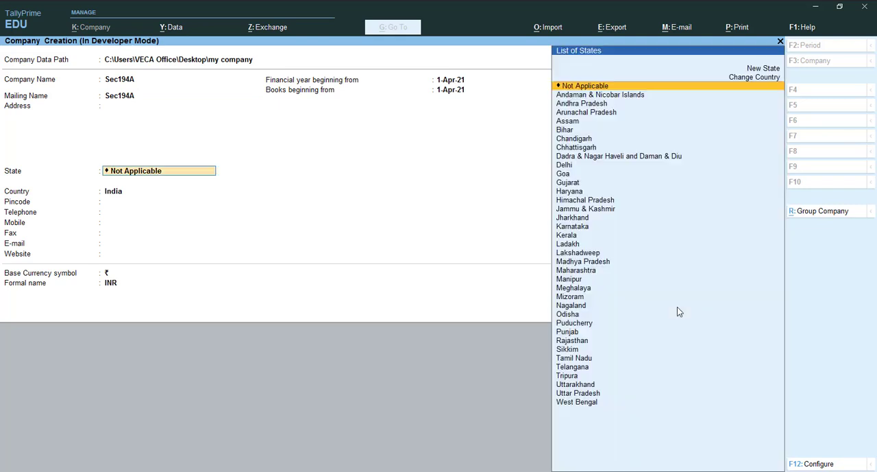
Set the new company's state to Uttarakhand
key(Return)
text(U)
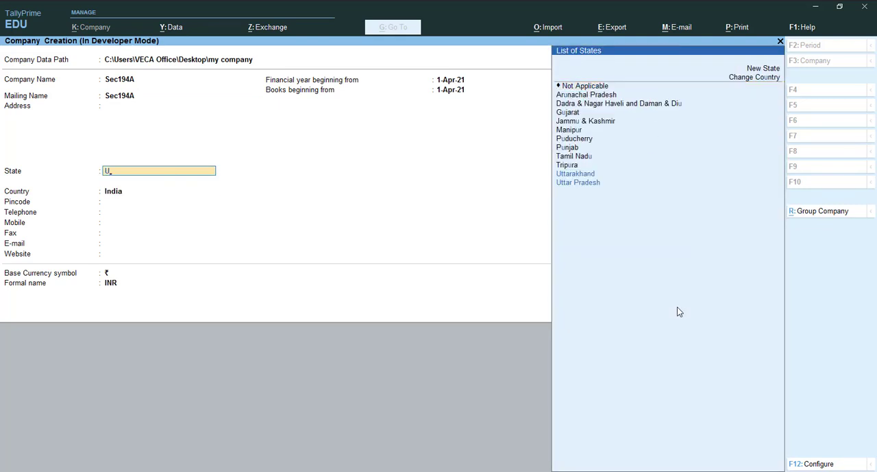
key(Down)
key(Up)
key(Return)
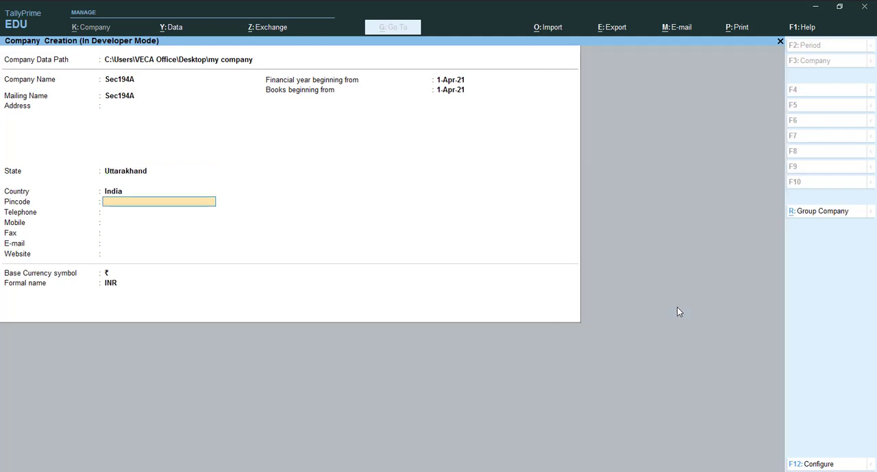
Enter the company's postal pincode, leave the remaining contact fields blank and save the company
text(244715)
key(Return)
key(Return)
key(Return)
key(Return)
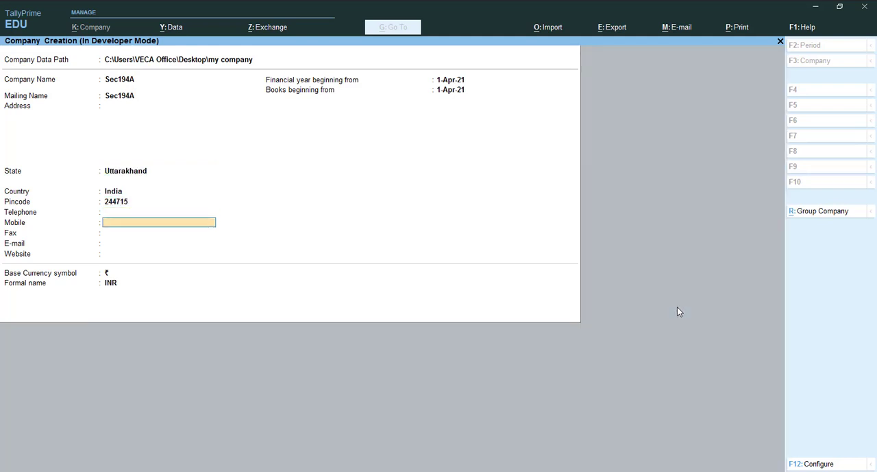
key(Return)
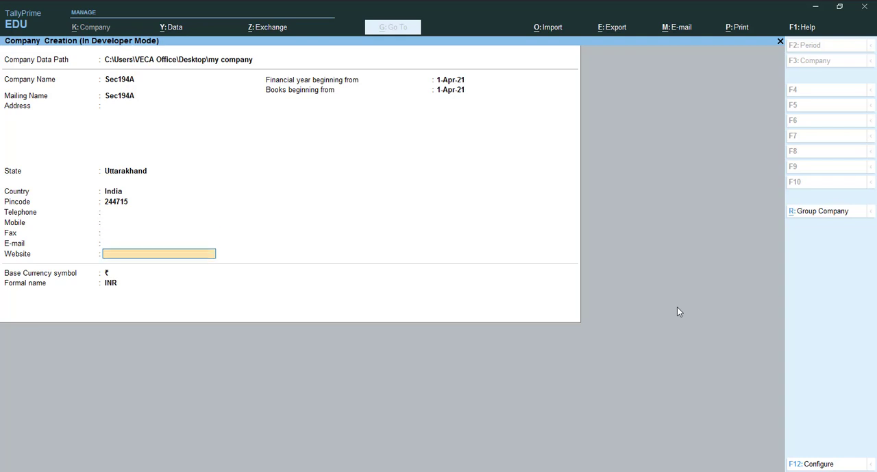
key(ctrl)
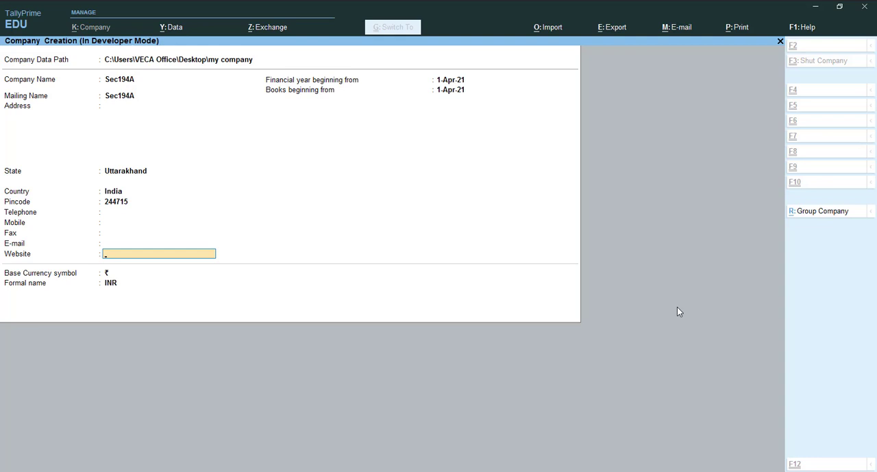
key(ctrl+a)
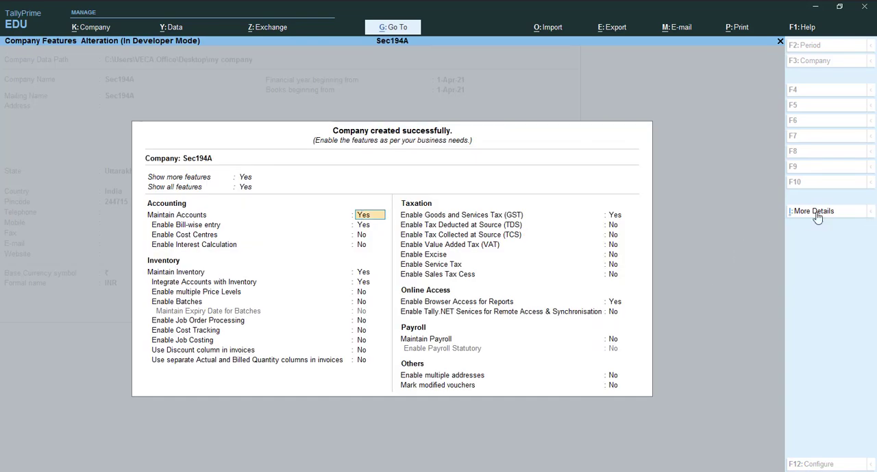
Enable Tax Deducted at Source (TDS) in the features of the company Sec194A
click(612, 235)
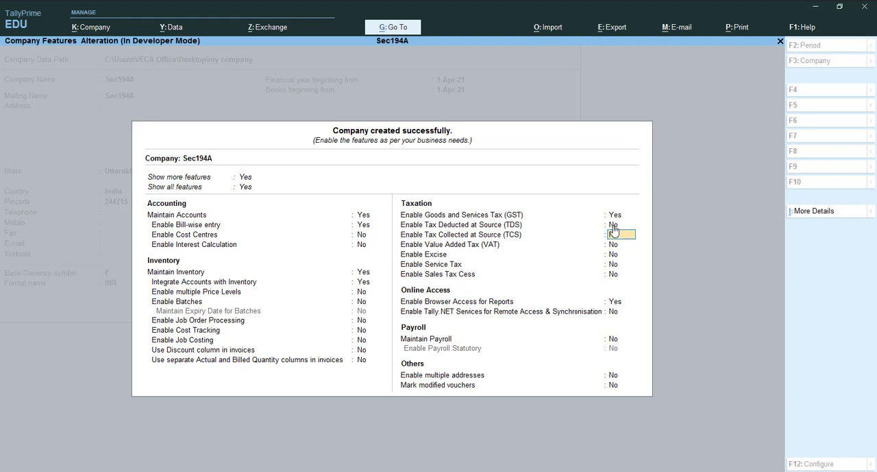
click(613, 227)
text(y)
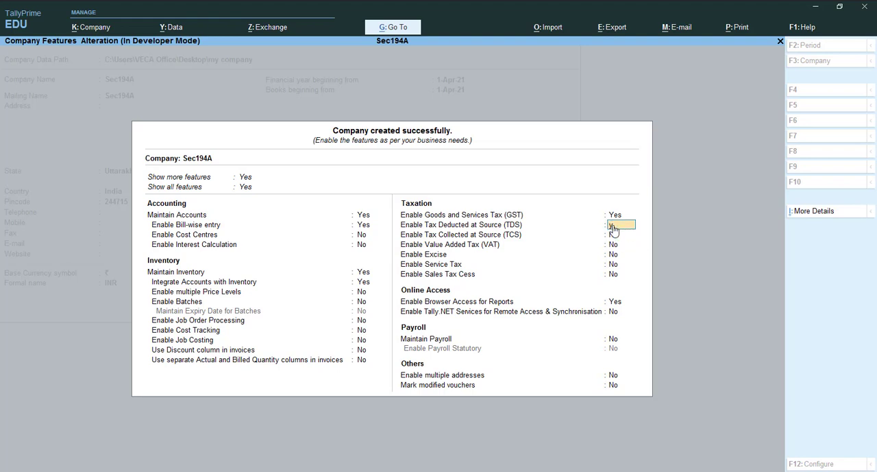
key(Return)
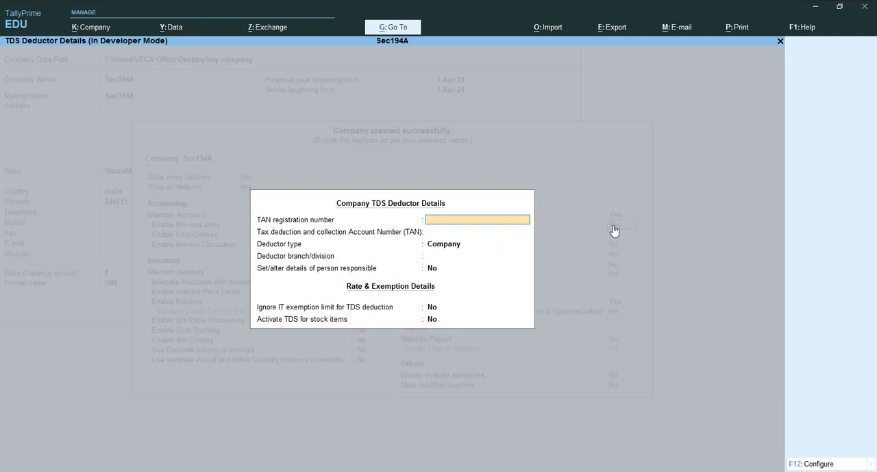
Enter the TAN registration number in the TDS deductor details, keeping the deductor type Company and the responsible-person details at No
text(MT)
key(BackSpace)
key(Return)
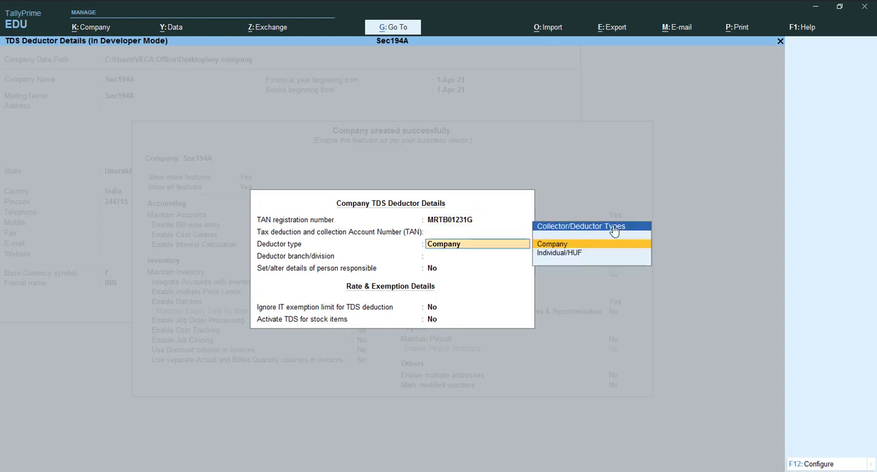
key(Return)
key(Return)
key(Return)
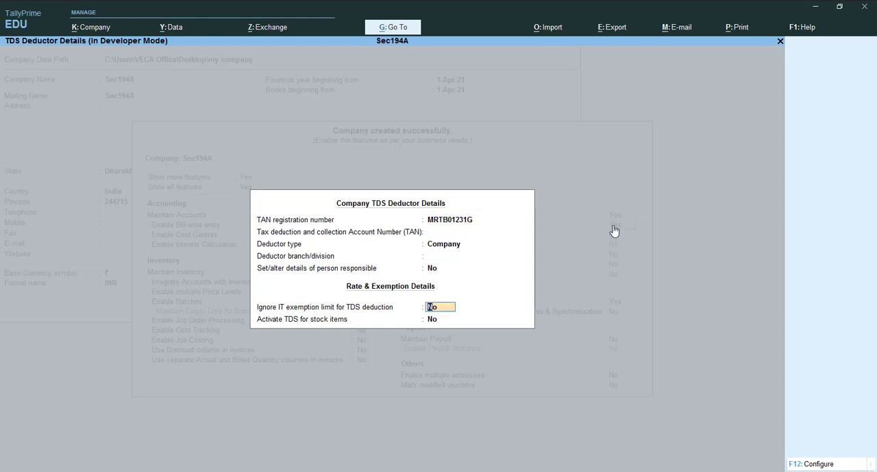
Set both ignoring the IT exemption limit and activating TDS for stock items to Yes, and save the company features
text(y)
key(Return)
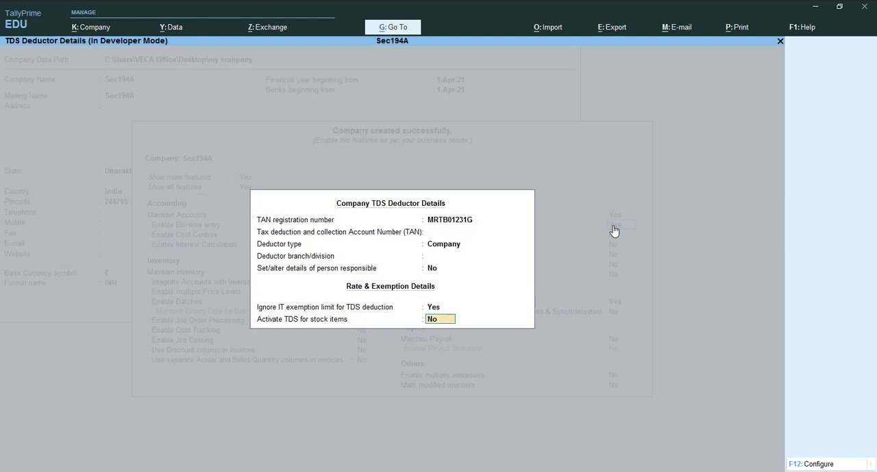
text(y)
key(Return)
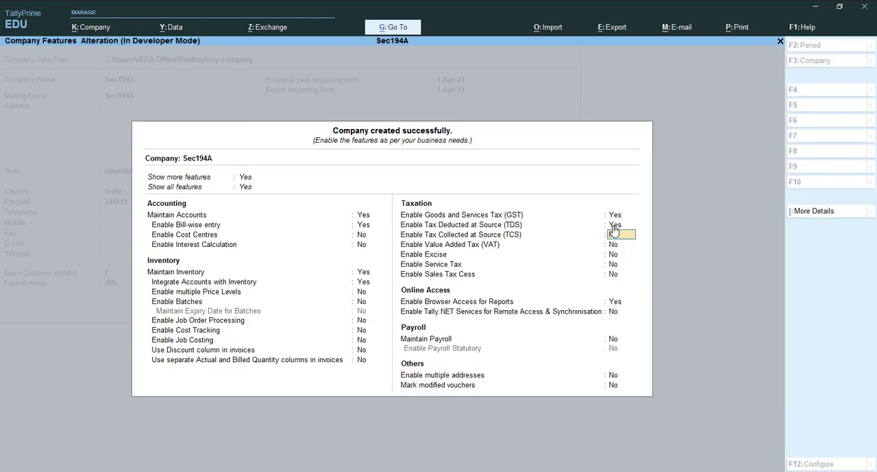
key(ctrl+a)
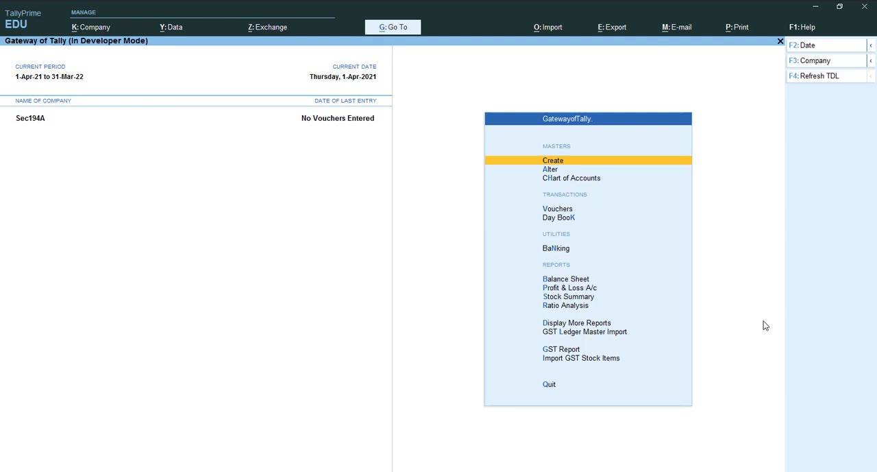
Start a new TDS Nature of Payments master named "TDS on Interest Other on Interest Security"
key(Return)
key(Down)
key(Down)
key(Down)
key(Down)
key(Down)
key(Down)
key(Down)
key(Down)
key(Down)
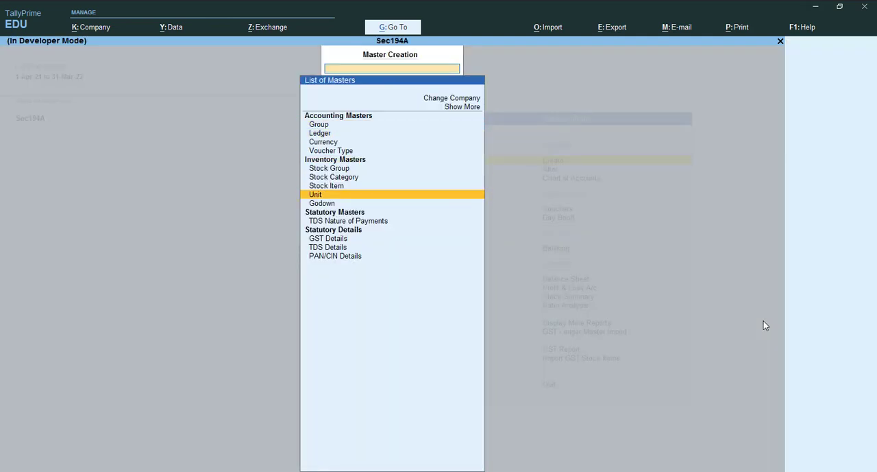
key(Return)
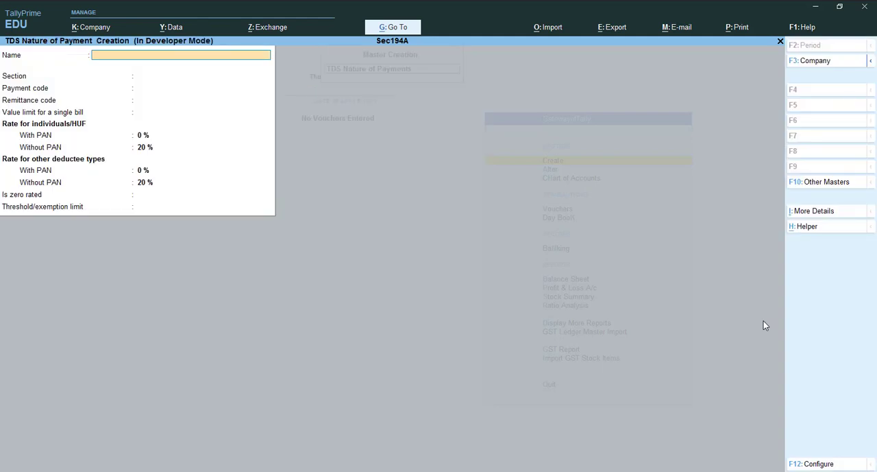
text(TSD)
key(BackSpace)
key(BackSpace)
text(DS on interest Other o)
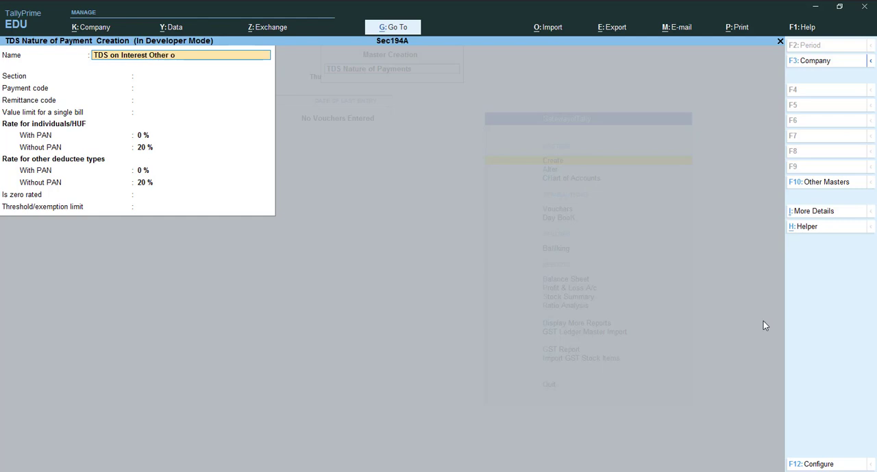
text(n interest Security)
key(Return)
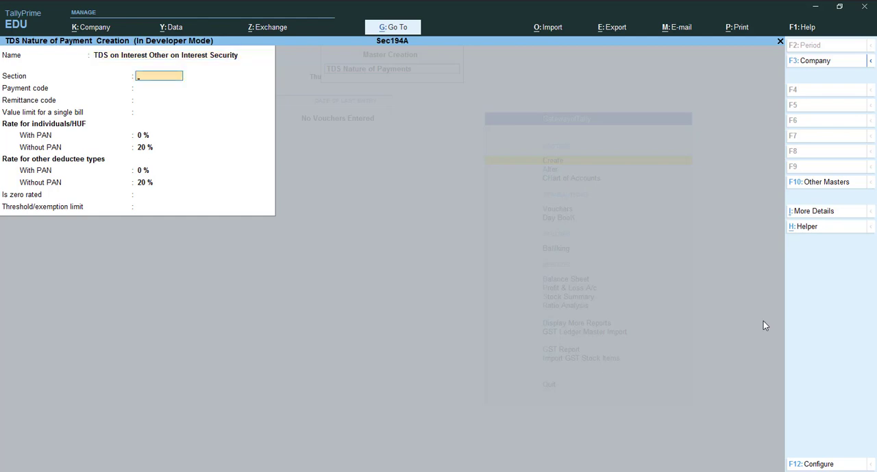
Set the section to 194A and the payment code to 94A, leaving remittance code and single-bill value limit blank
text(194A)
key(Return)
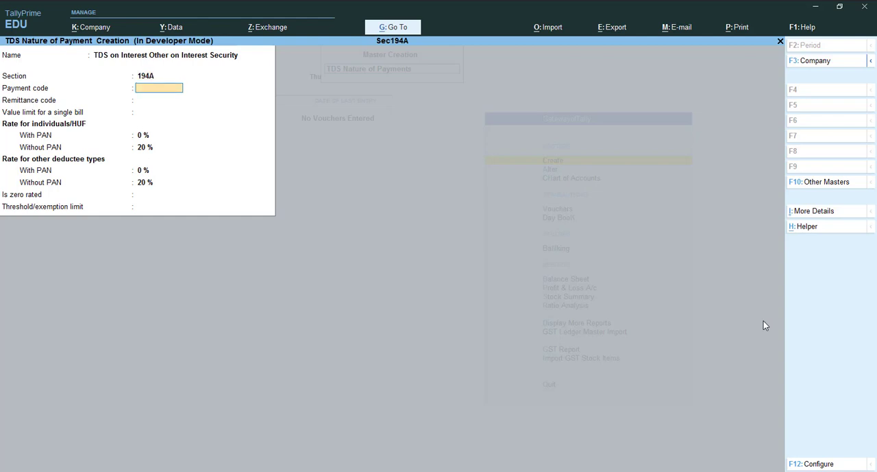
text(94A)
key(Return)
key(Return)
key(Return)
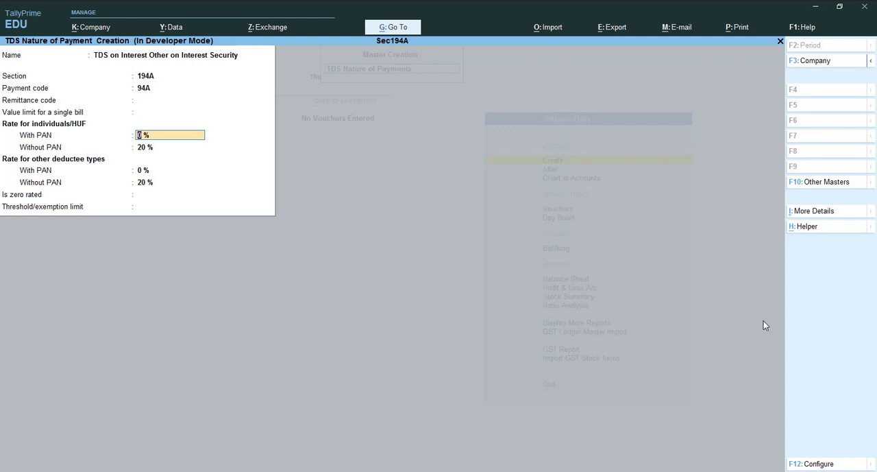
Set both with-PAN rates to 10% and the threshold limit to 10,000, keep 20% without PAN, and save the nature of payment
text(10)
key(Return)
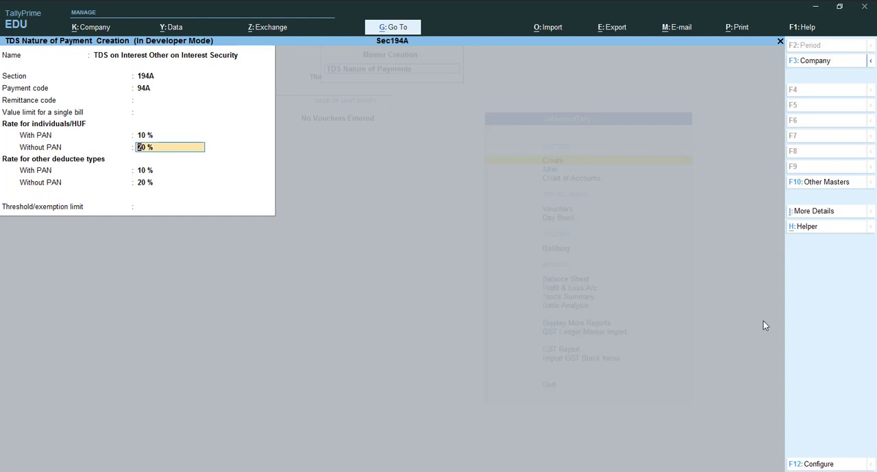
key(Return)
key(Return)
key(Return)
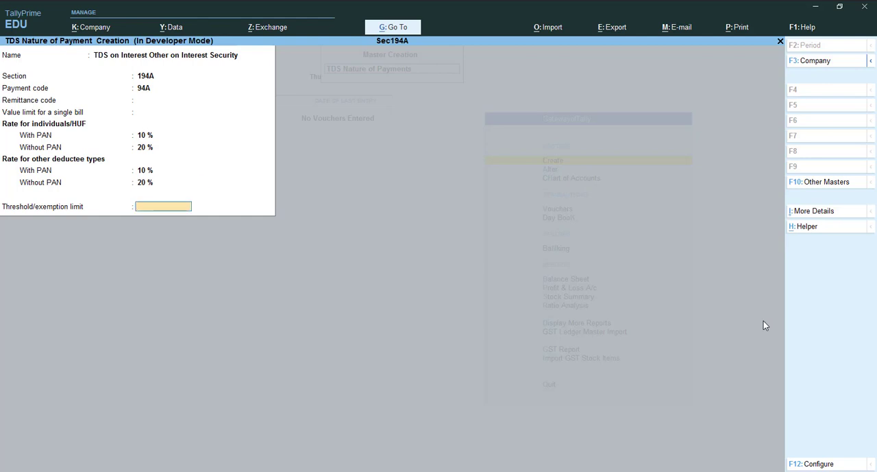
text(10000)
key(Return)
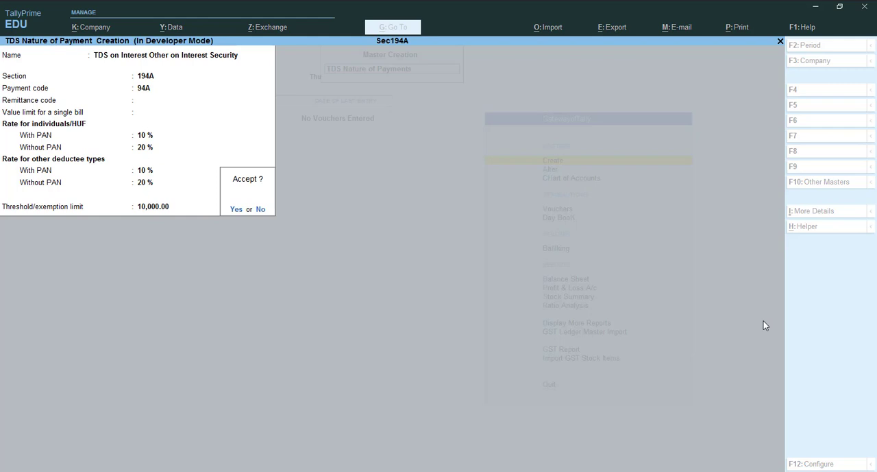
key(Return)
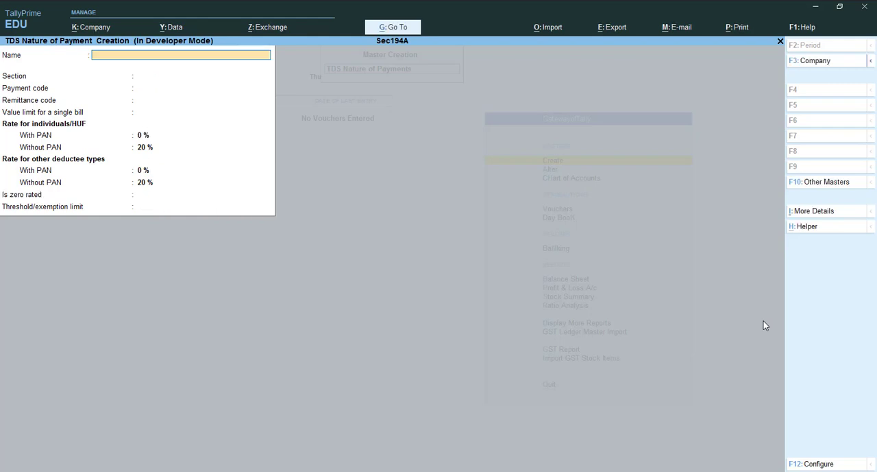
key(Escape)
Start a receipt voucher and create its receiving account ledger "SBI BANK" under Bank Accounts
key(v)
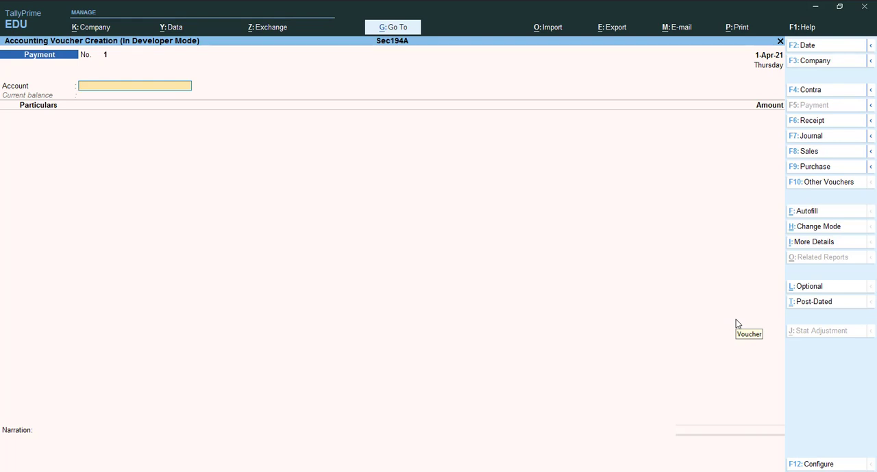
key(F6)
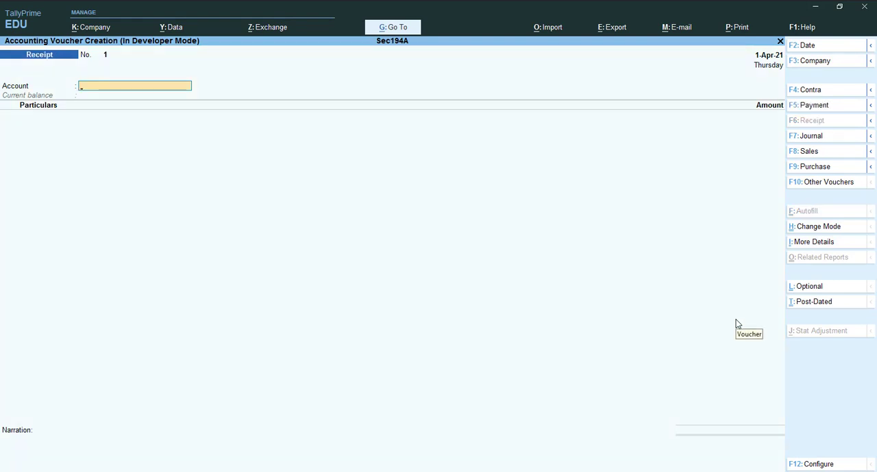
key(ctrl)
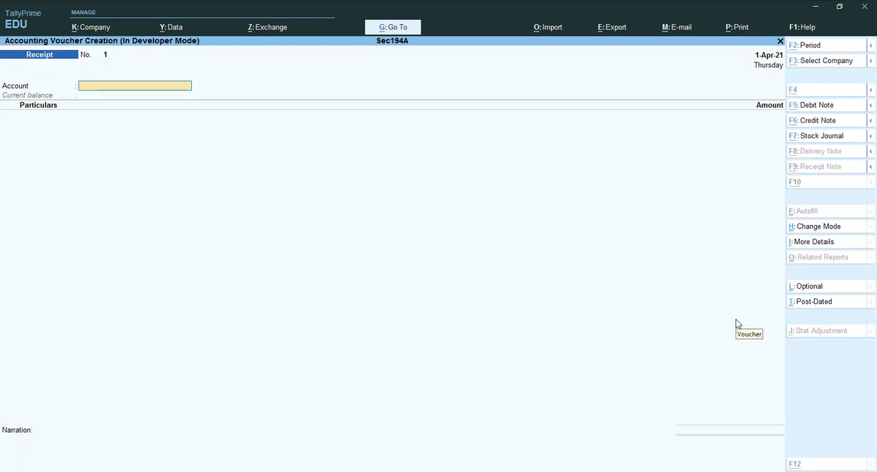
key(alt+c)
text(S)
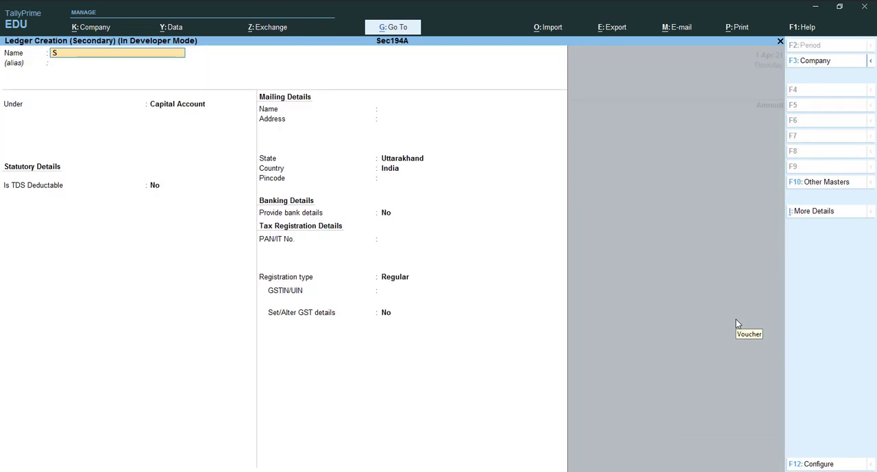
text(BI BANK)
key(Return)
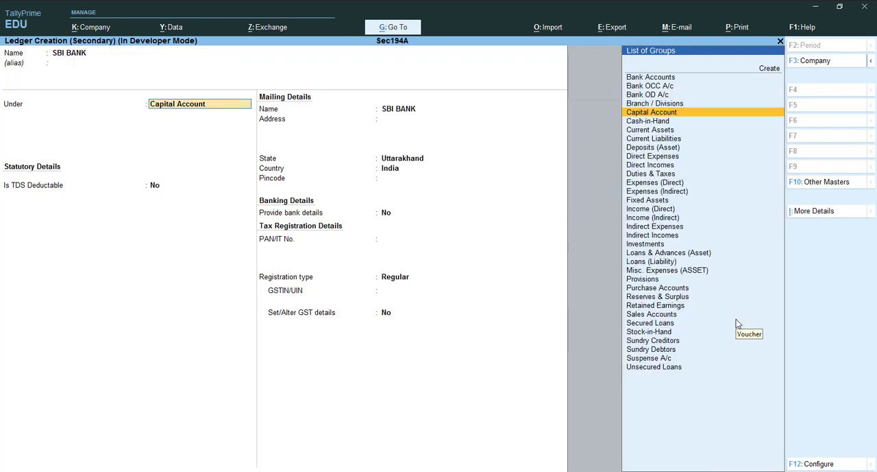
text(Bank)
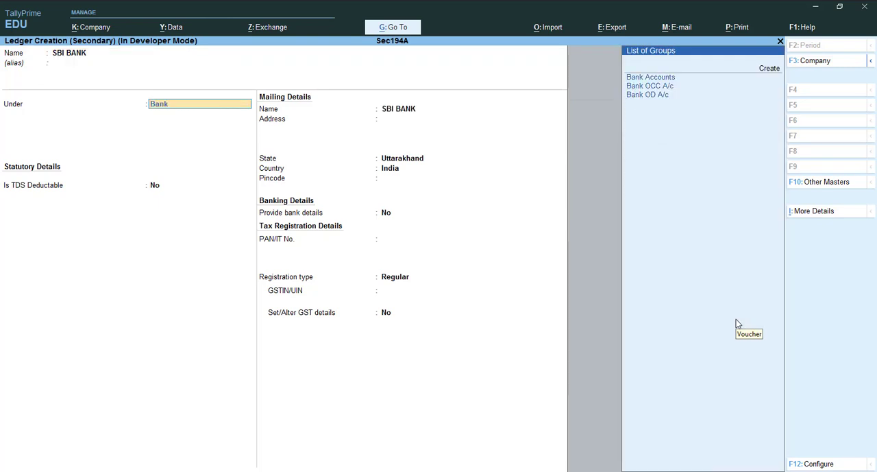
key(Return)
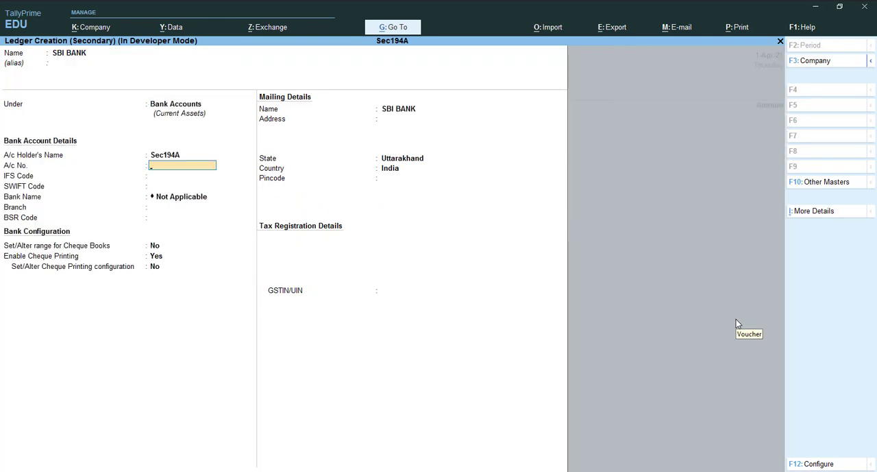
key(ctrl)
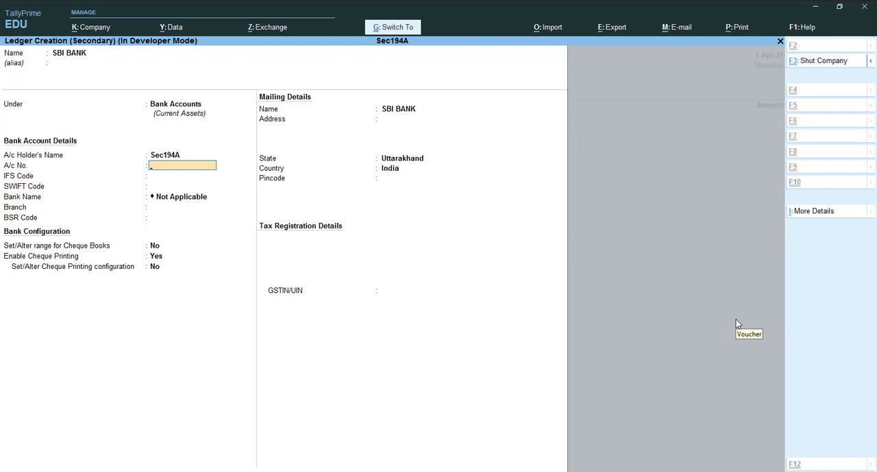
key(ctrl+a)
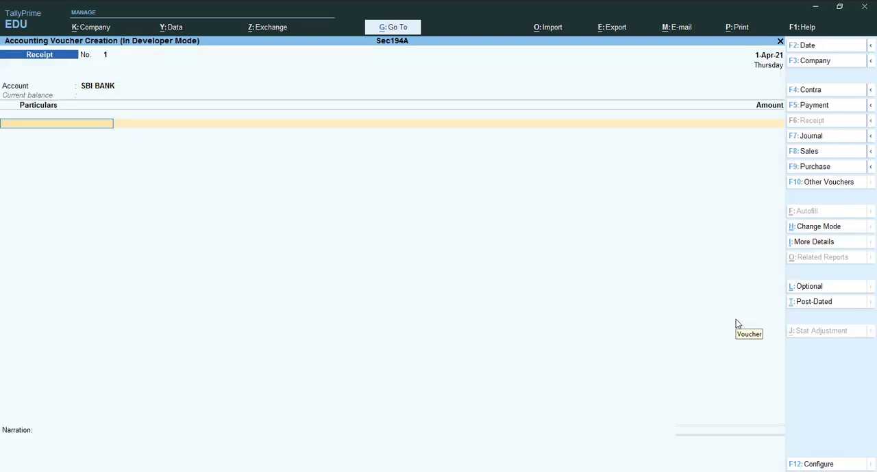
Create the ledger "LOAN FROM BAJAJ FINANCE" under Loans (Liability), not TDS deductable, for the receipt's particulars
key(alt+c)
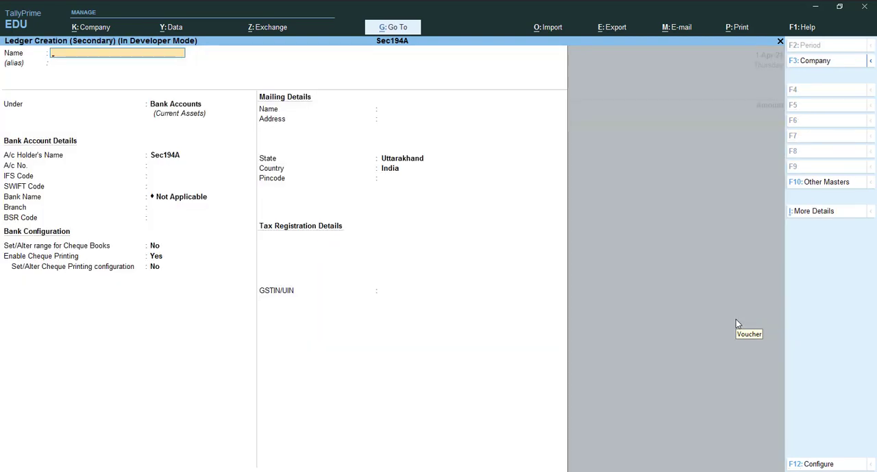
text(LOAN FROM BAJA)
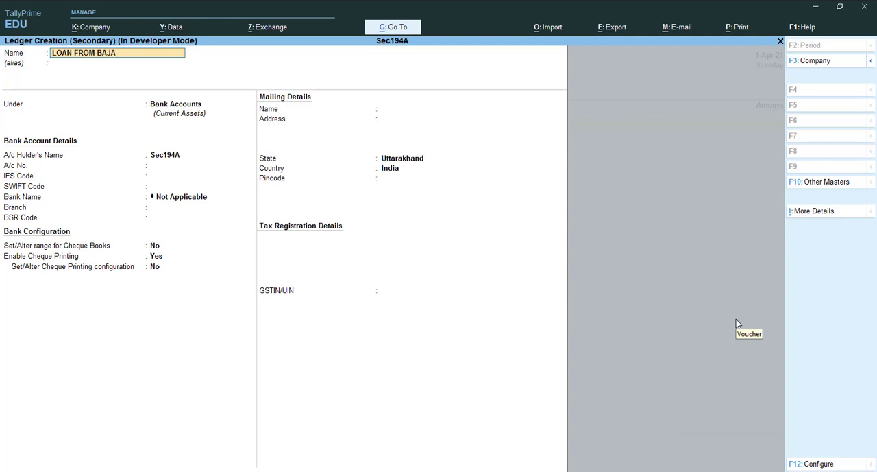
text(J FINANCE)
key(Return)
key(Return)
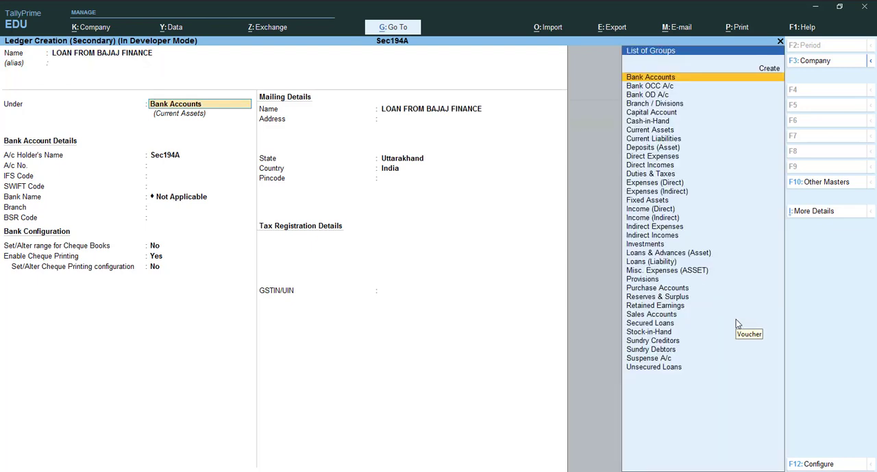
text(Lo)
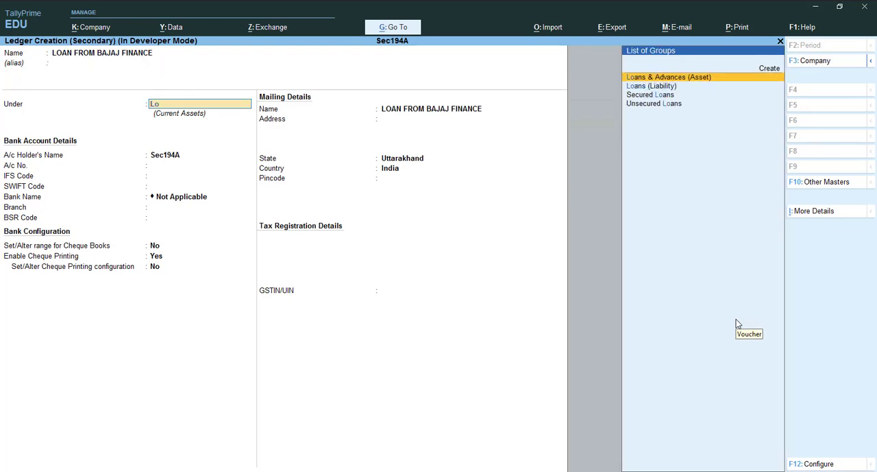
key(Down)
key(Return)
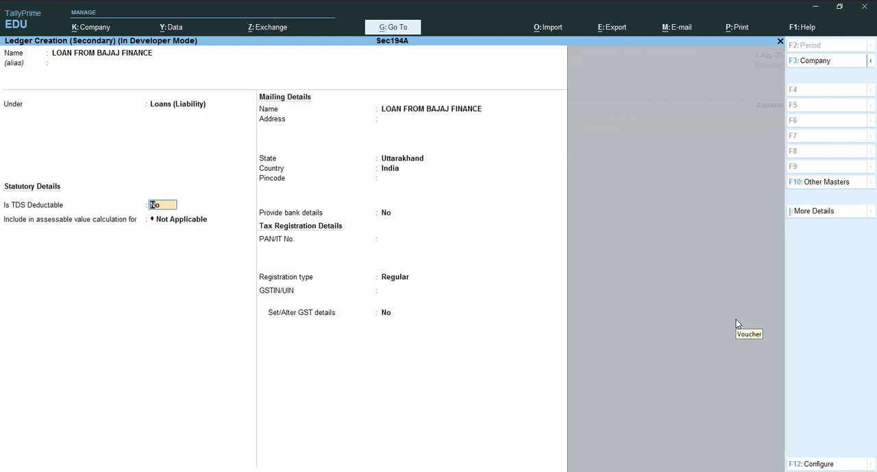
key(ctrl)
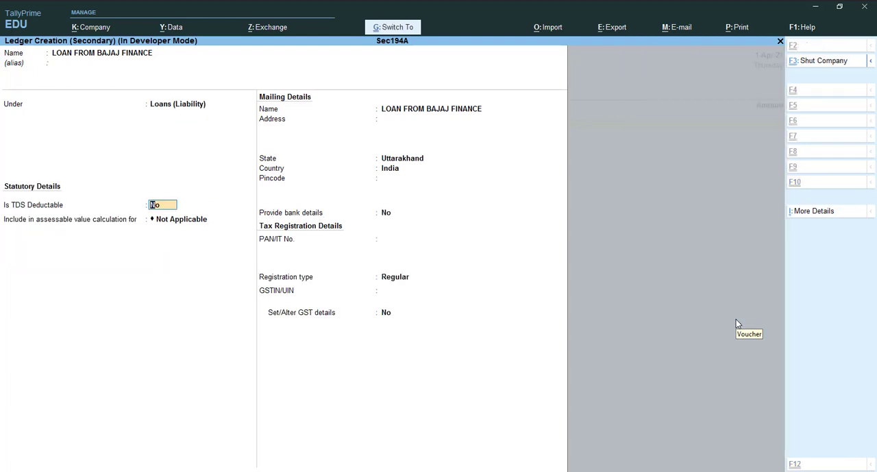
key(ctrl+a)
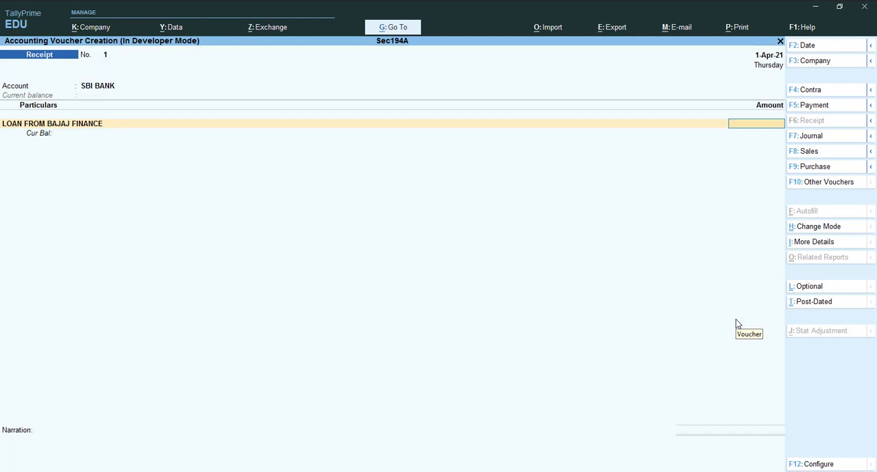
Set the amount received from the Bajaj Finance loan to 10,00,000 and proceed to the bank allocation
text(10,)
text(00,)
text(000000)
key(Return)
key(Return)
Allocate the full SBI BANK receipt as Cheque/DD and enter the instrument number, keeping the 1-Apr-21 date
key(Return)
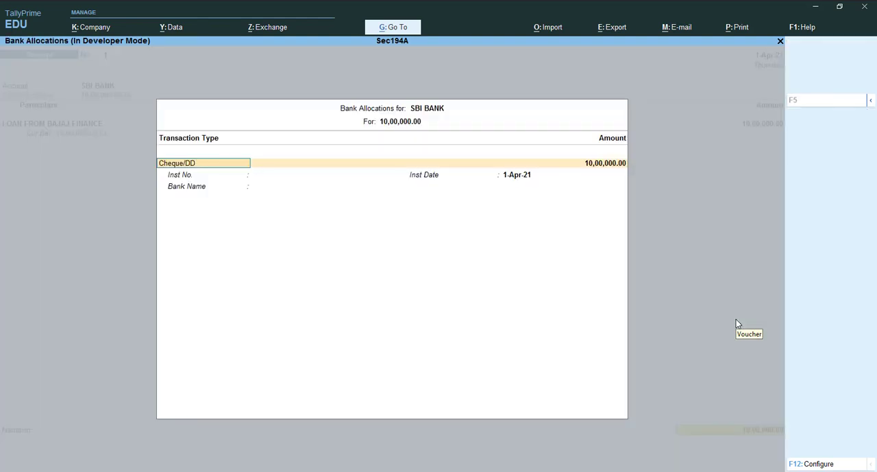
key(Return)
key(Return)
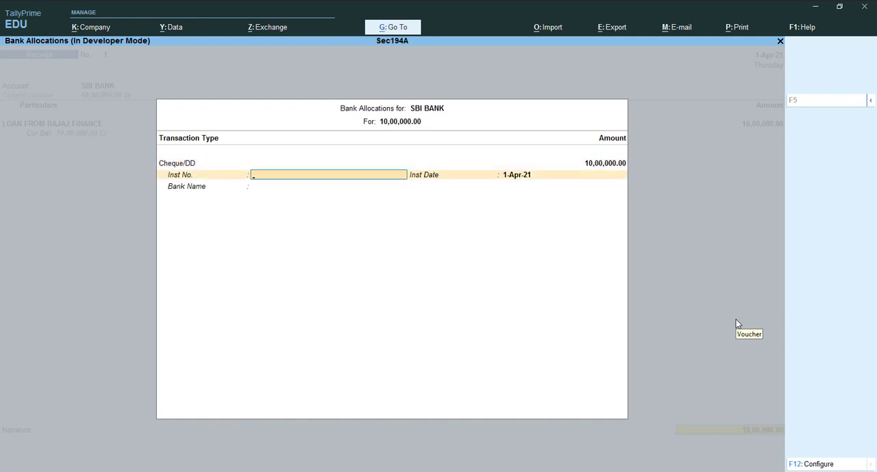
text(125689)
key(Return)
key(Return)
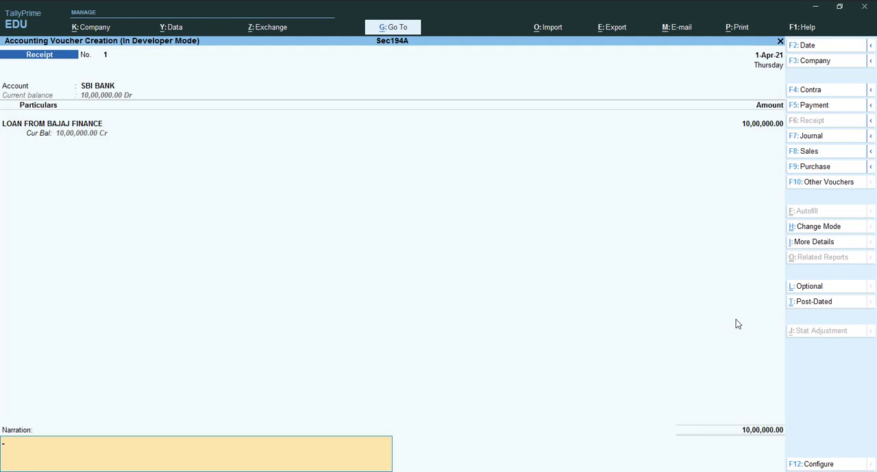
Enter the narration "being loan amt received from bajaj finance" and save the receipt voucher
text(being loan amt received from ba)
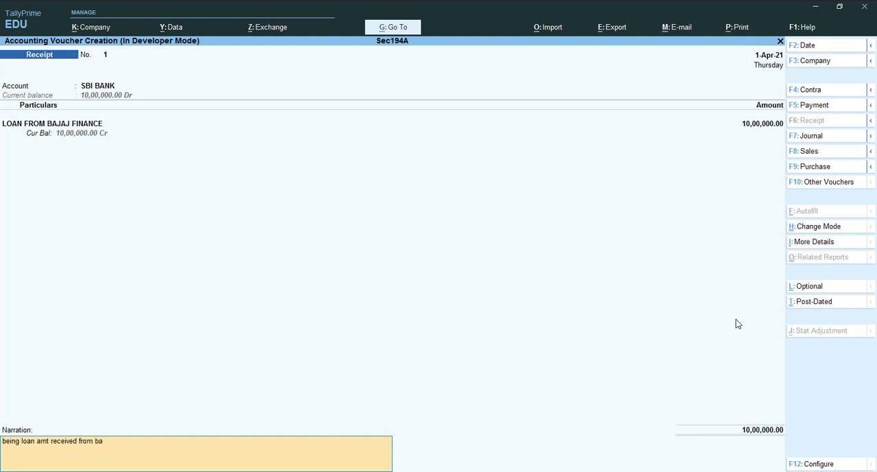
text(jaj finance)
key(ctrl)
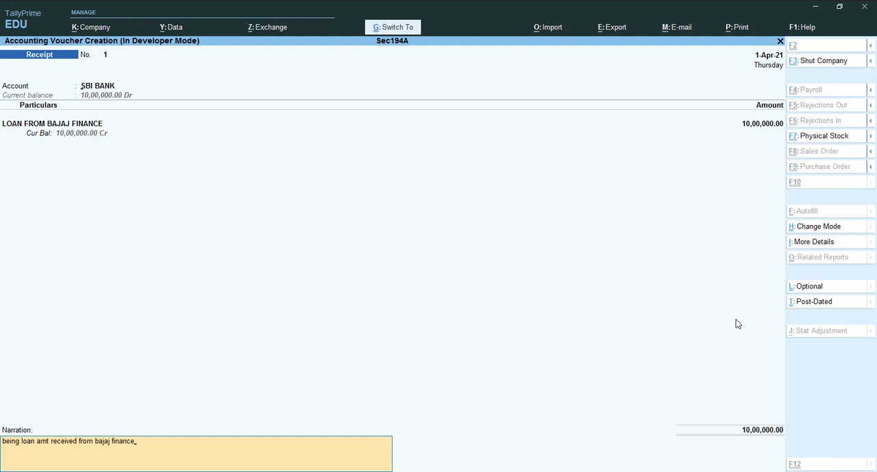
key(ctrl+a)
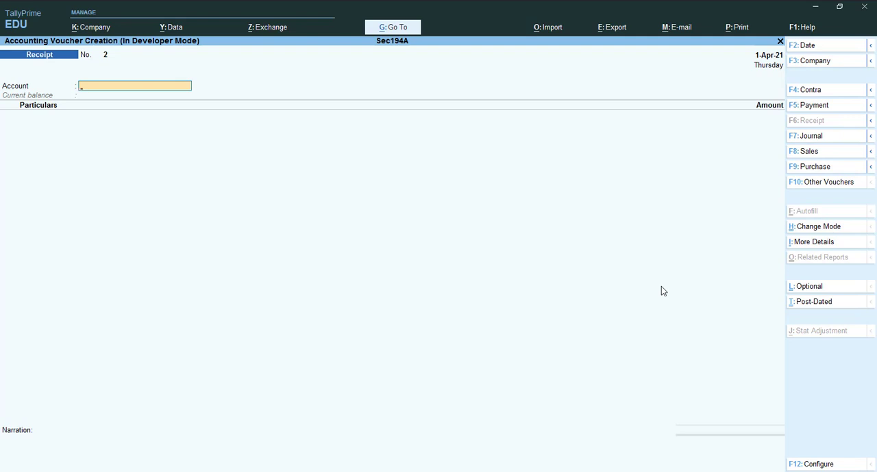
Start a payment voucher and change its mode to Double Entry
key(F5)
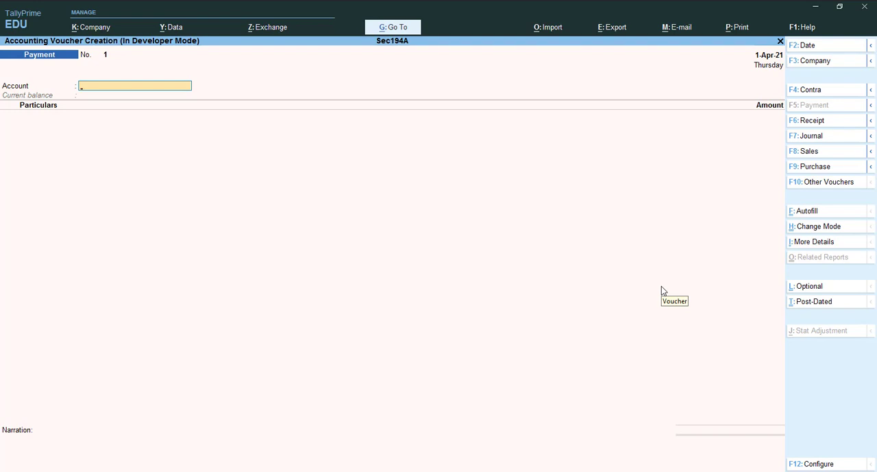
key(ctrl+h)
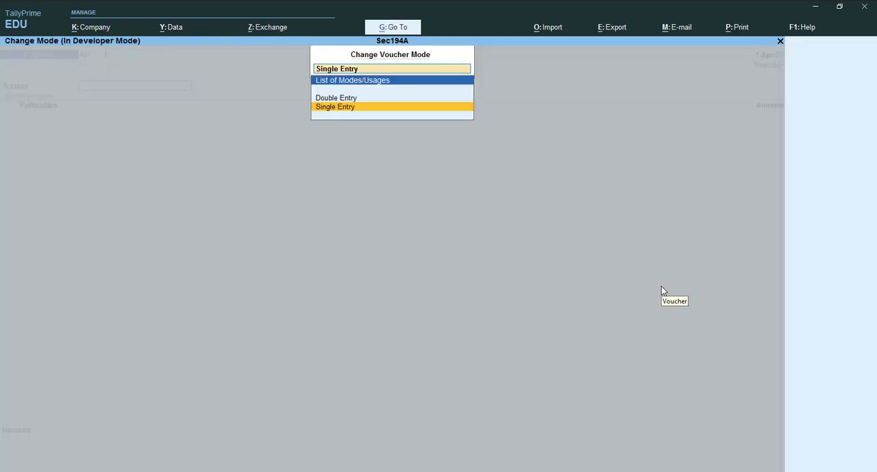
key(Up)
key(Return)
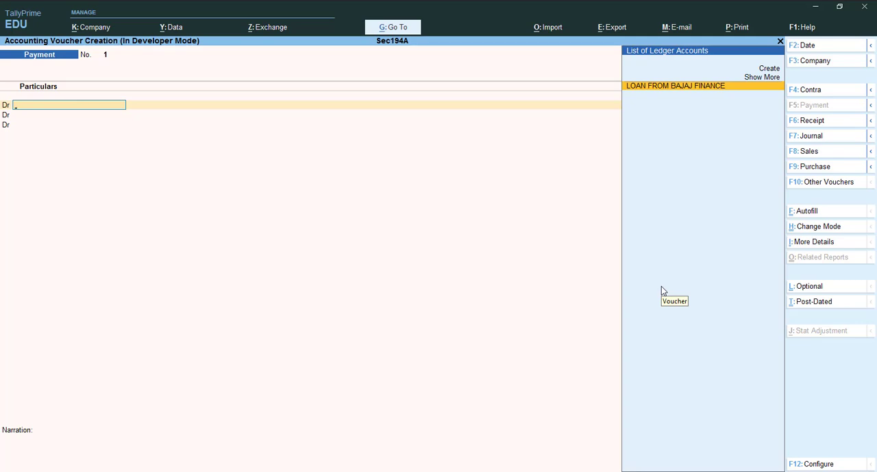
Debit LOAN FROM BAJAJ FINANCE with 78,120.45, taking the first instalment's principal from the loan calculator workbook in Excel
key(Return)
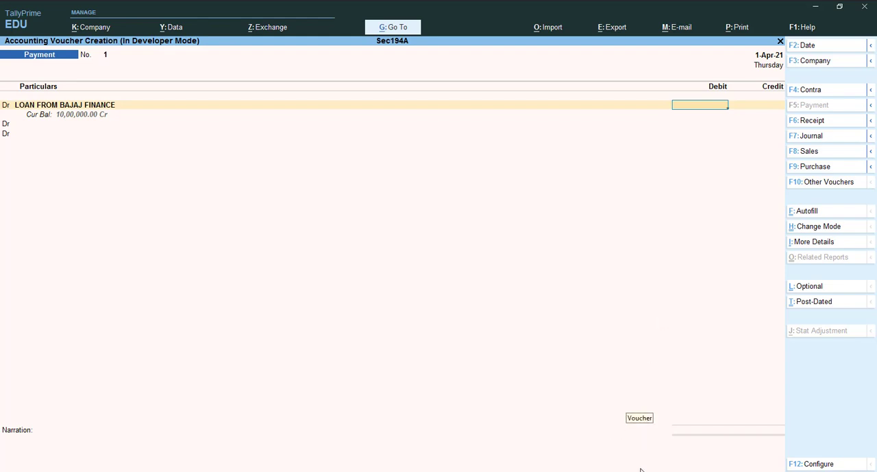
key(alt+Tab)
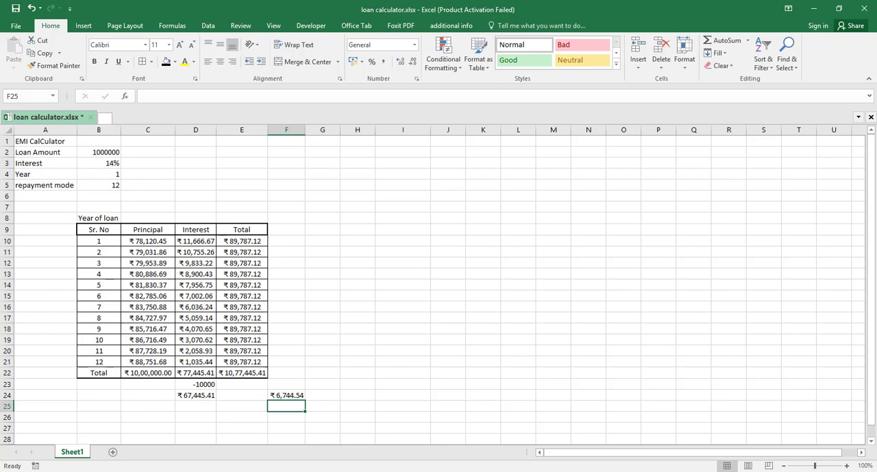
key(alt+Tab)
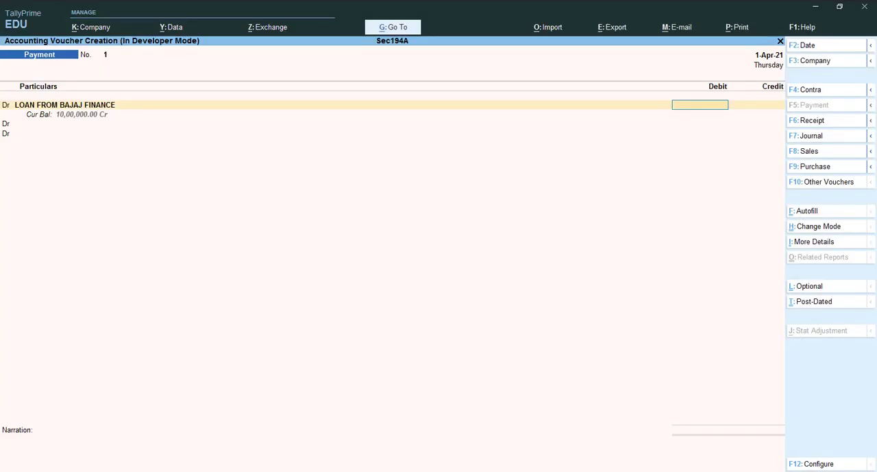
text(78120.)
text(45)
key(Return)
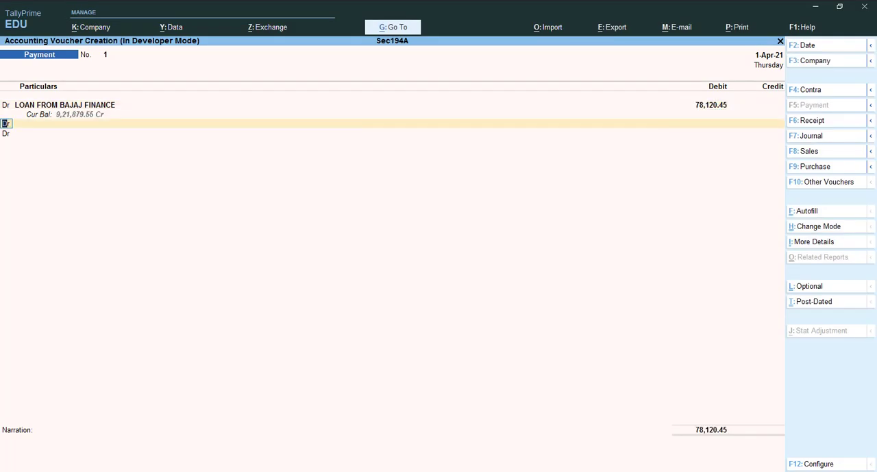
Create a new ledger from the payment voucher's second debit line and name it "Interest on Bajaj Loan"
key(Return)
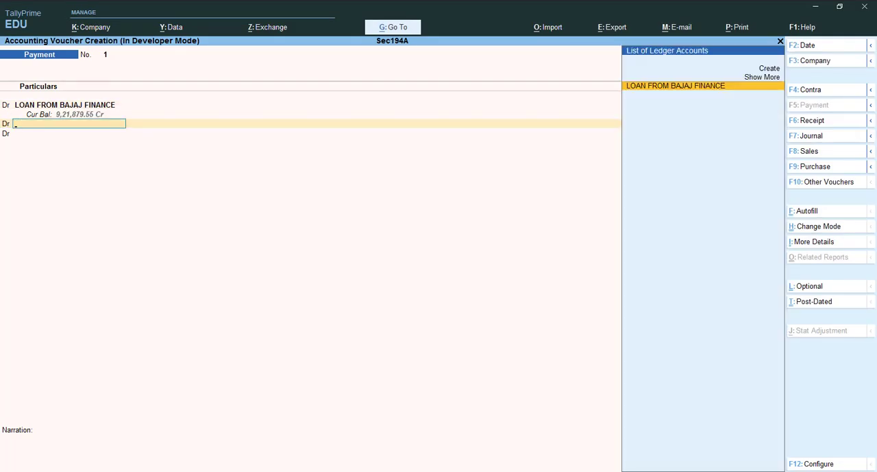
key(alt)
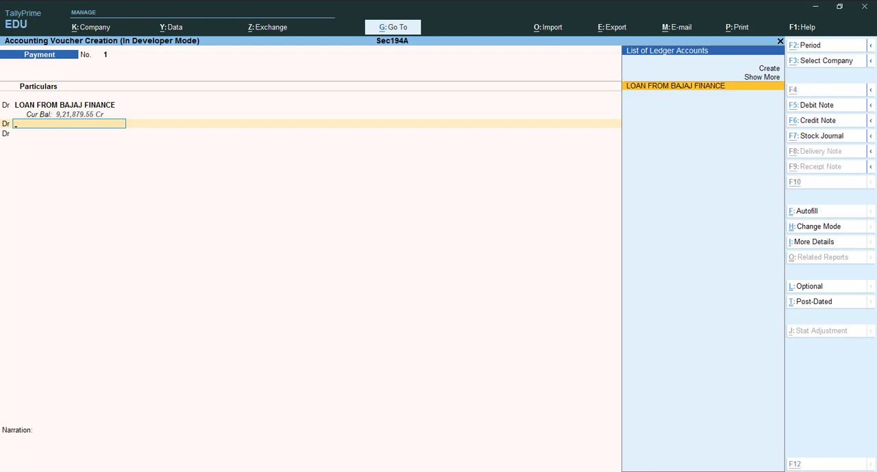
key(alt+c)
text(In)
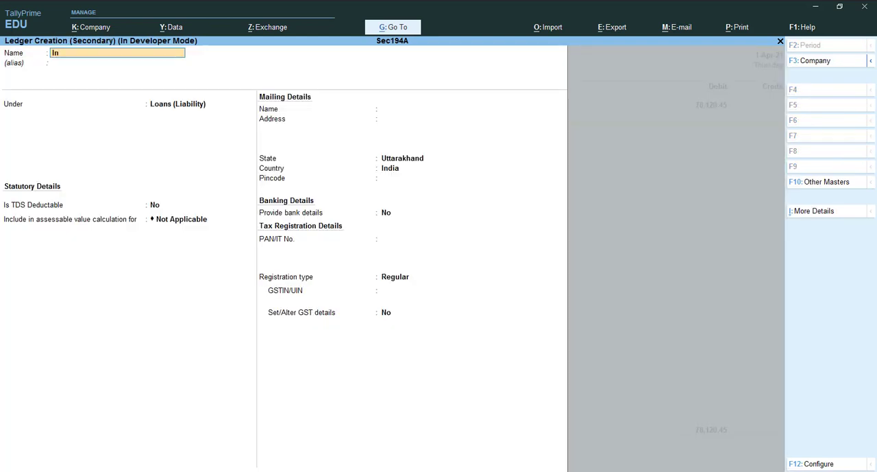
text(terest on)
text(Bajaj LOa)
key(BackSpace)
key(BackSpace)
key(BackSpace)
key(Return)
Group the interest ledger under Indirect Expenses, with ledger type Not Applicable, keeping GST Applicable and supply type Services
text(In)
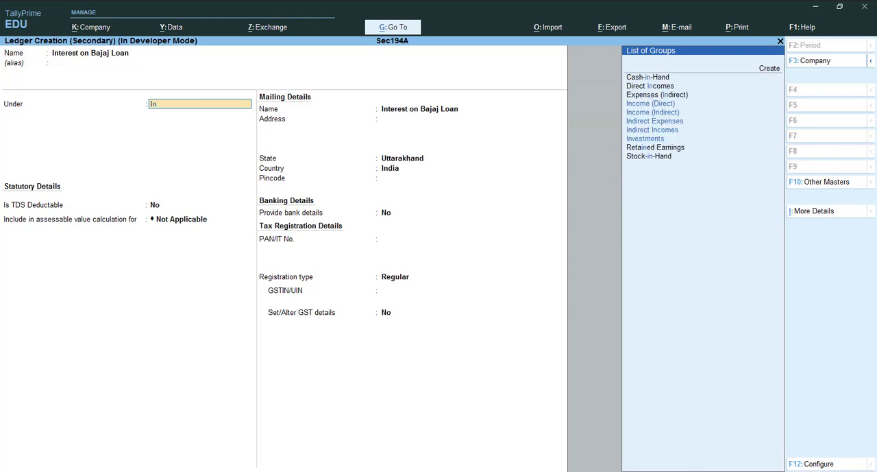
text(di)
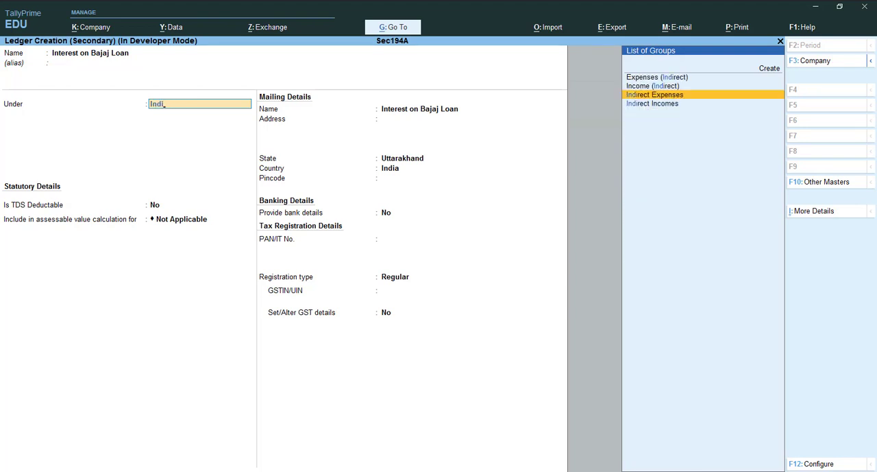
key(Return)
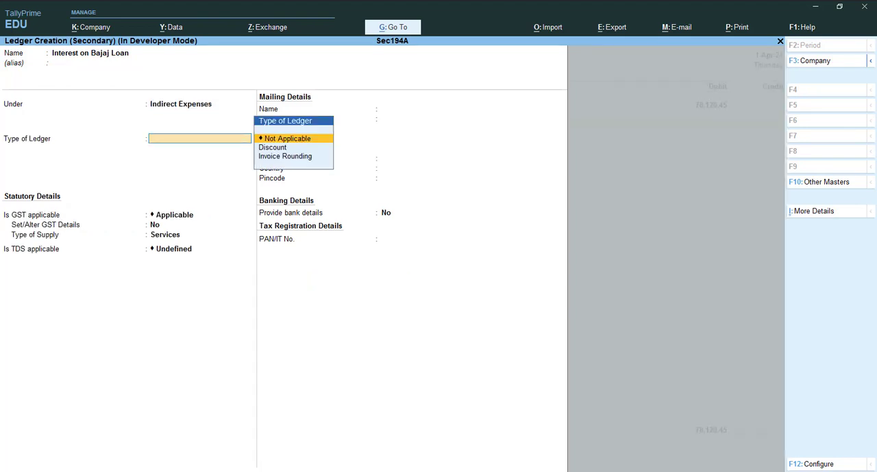
key(Return)
key(Return)
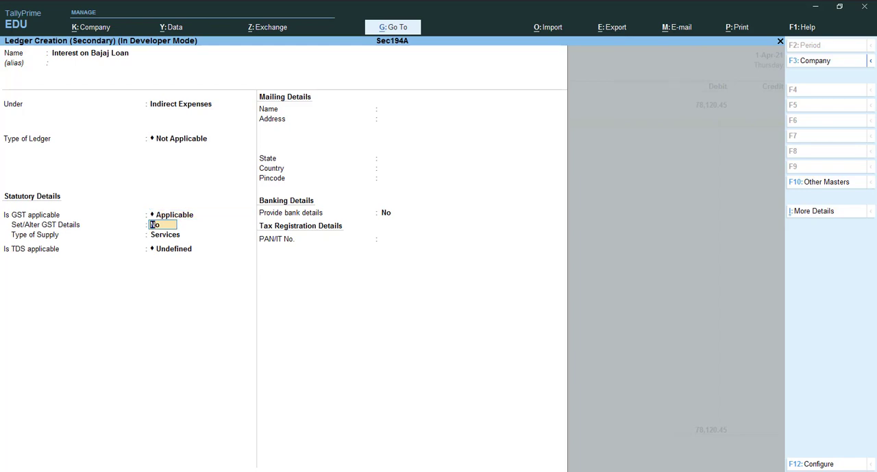
key(Return)
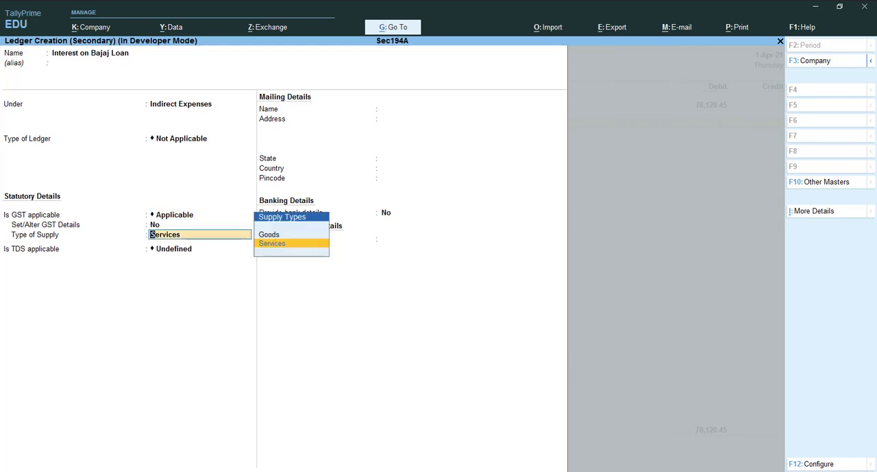
key(Return)
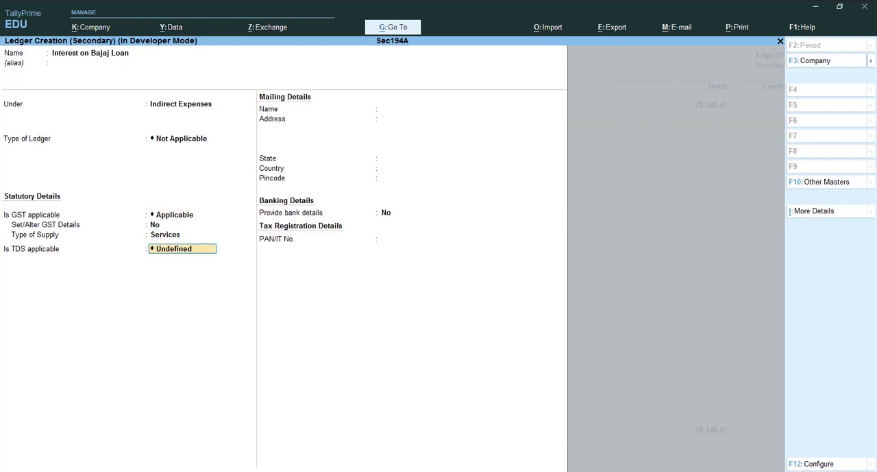
Make TDS Applicable on the interest ledger with nature of payment "TDS on Interest Other on Interest Security", and save the ledger
key(BackSpace)
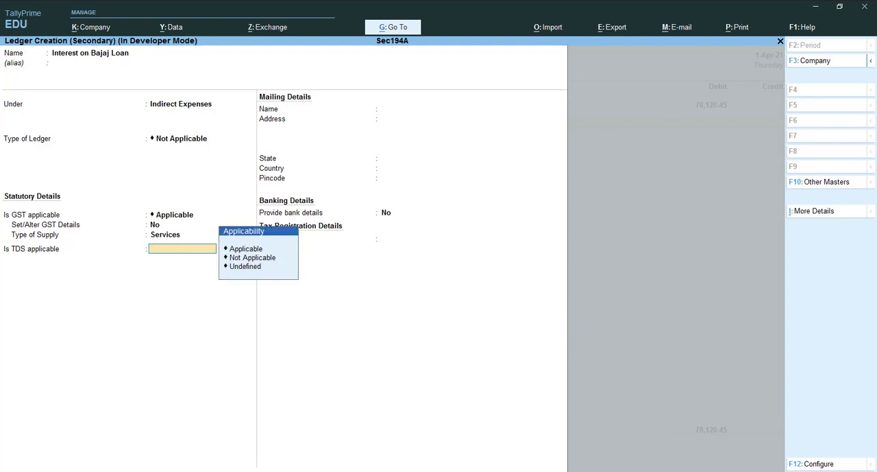
key(Down)
key(Return)
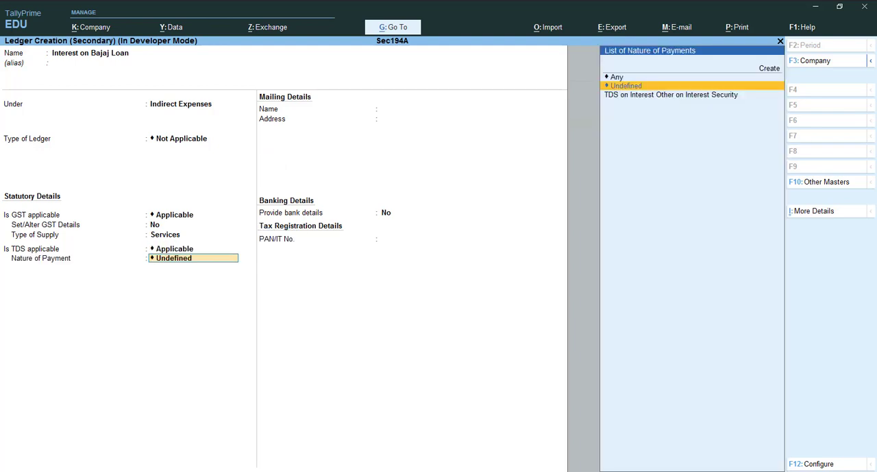
key(Down)
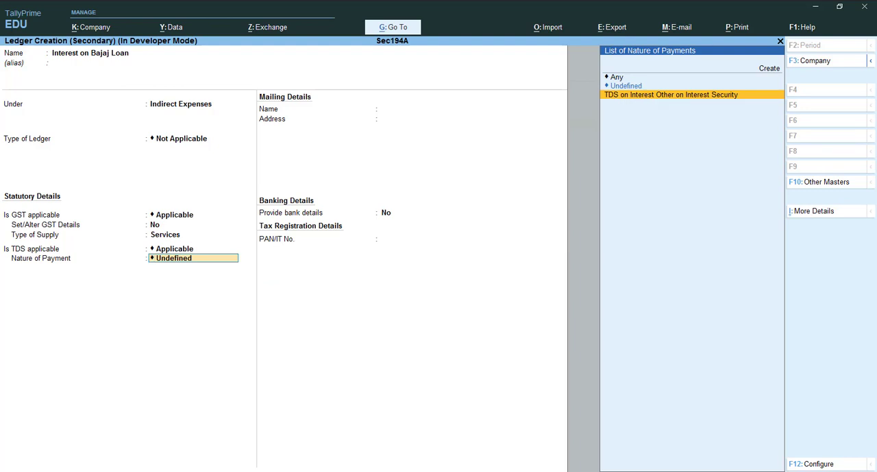
key(Return)
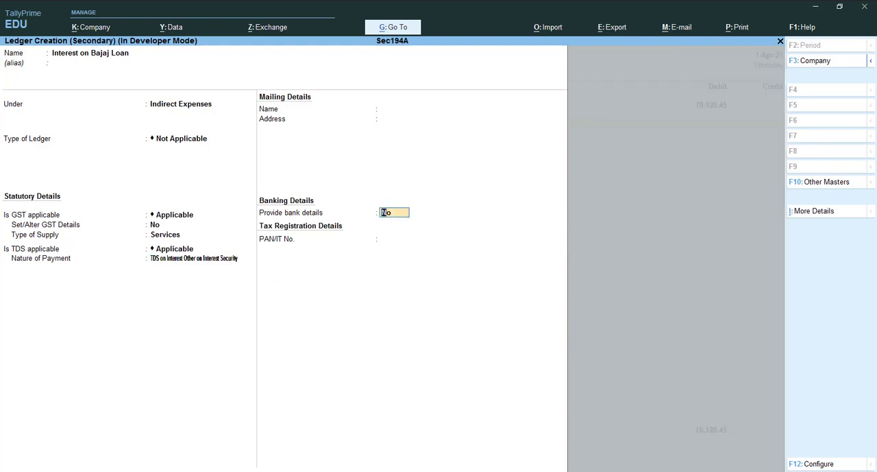
key(ctrl)
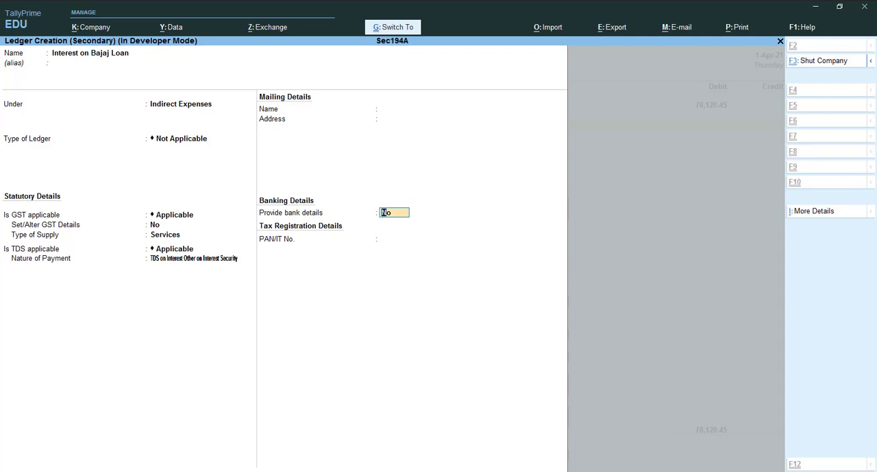
key(ctrl+a)
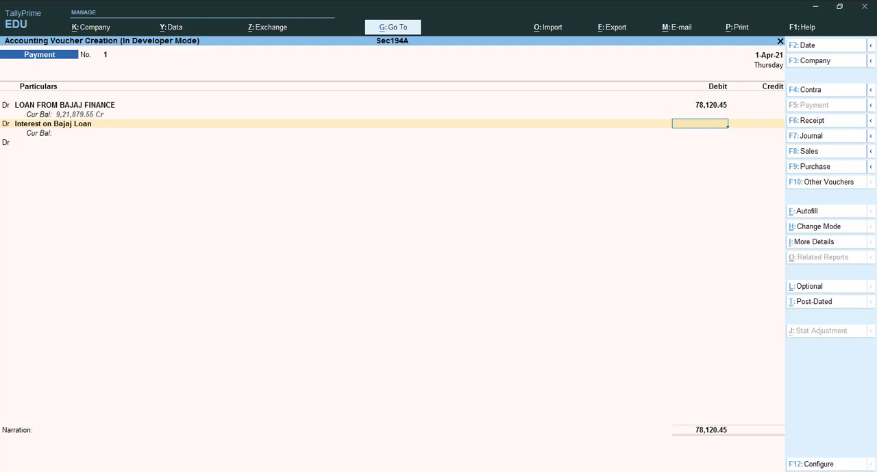
Debit Interest on Bajaj Loan with 11,667, taking the first instalment's interest from the loan calculator workbook in Excel
click(638, 470)
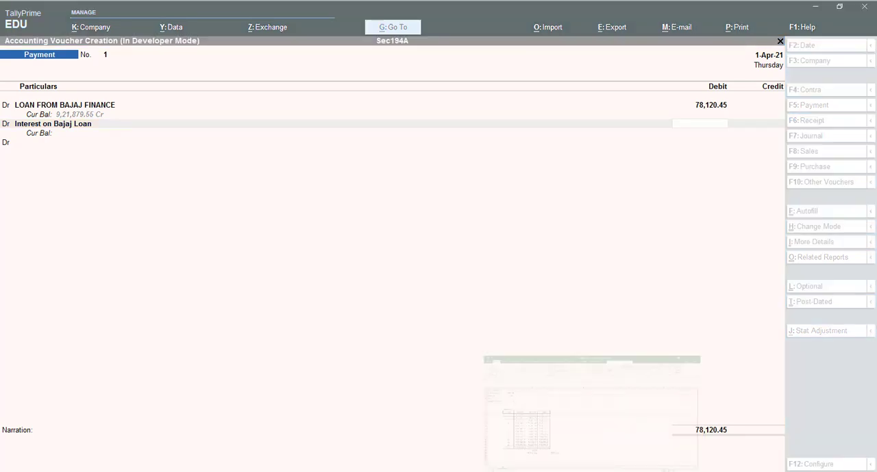
key(alt+Tab)
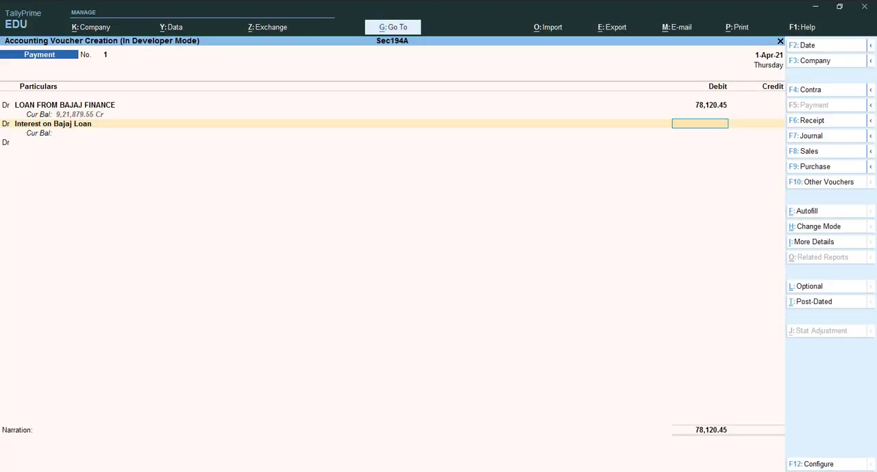
text(116667)
key(alt+Tab)
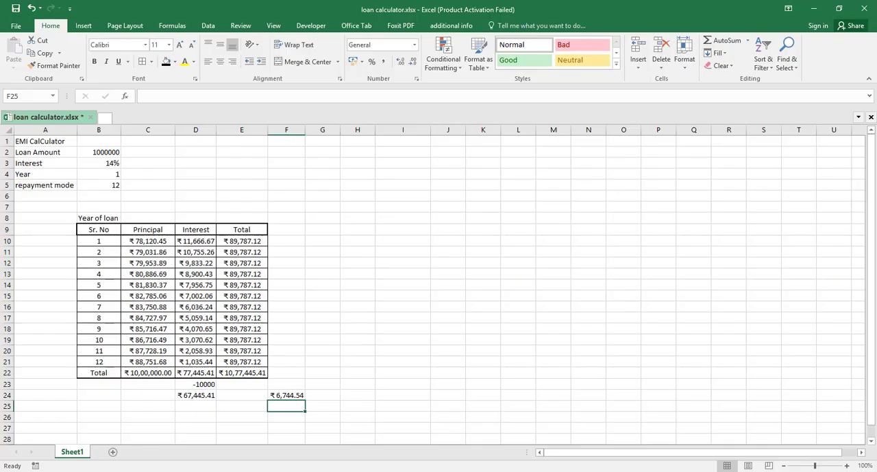
key(alt+Tab)
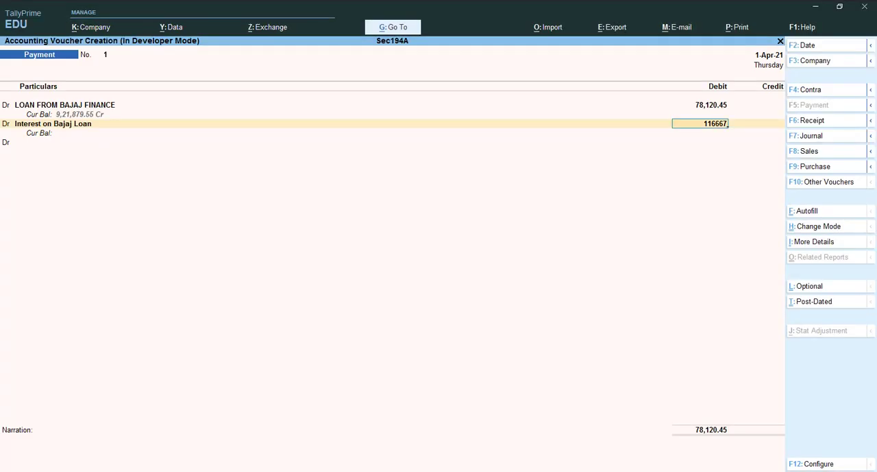
key(Return)
Add a credit line and create a new ledger for it named "BAJAJ FINANCE" under Sundry Creditors, keeping bill-by-bill balances
key(c)
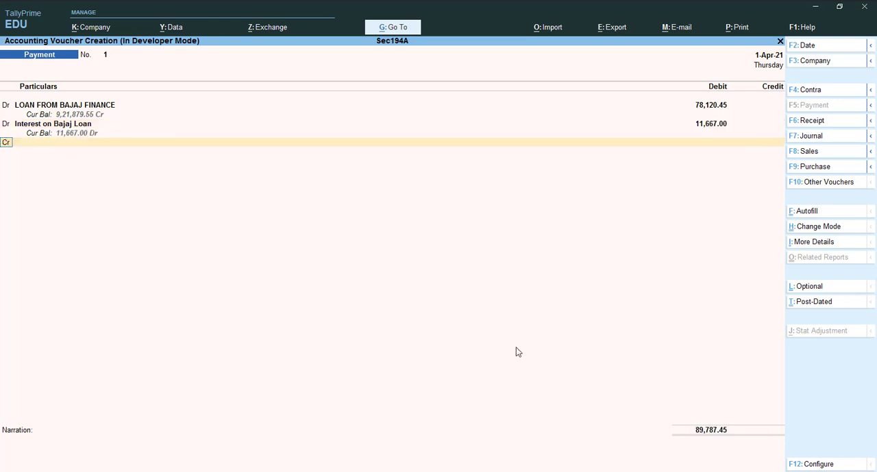
key(Return)
key(alt+c)
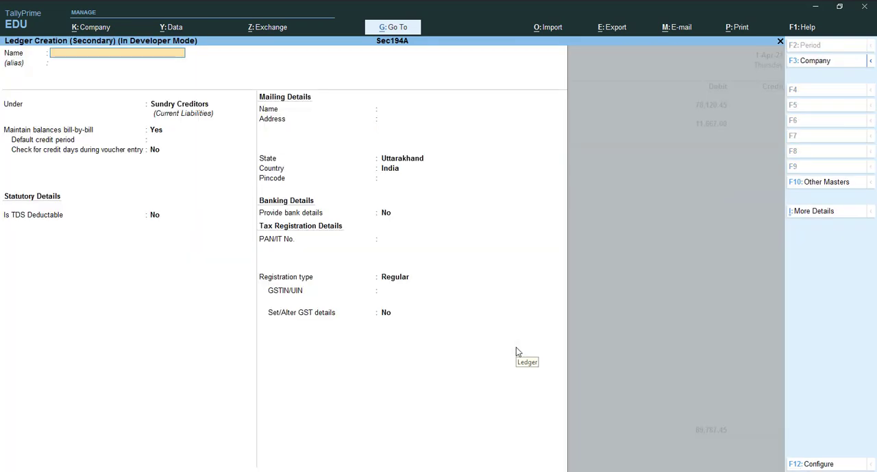
text(BAJAJ FINANCE)
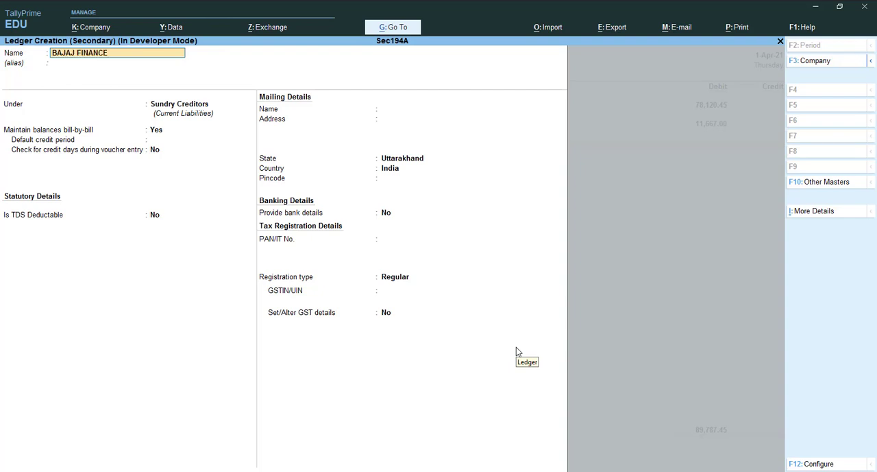
key(Return)
key(Return)
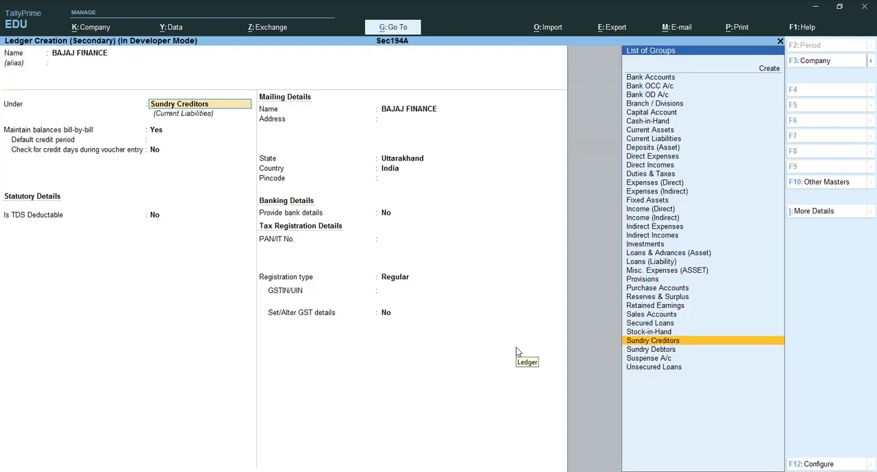
key(Return)
key(Return)
key(Return)
key(Return)
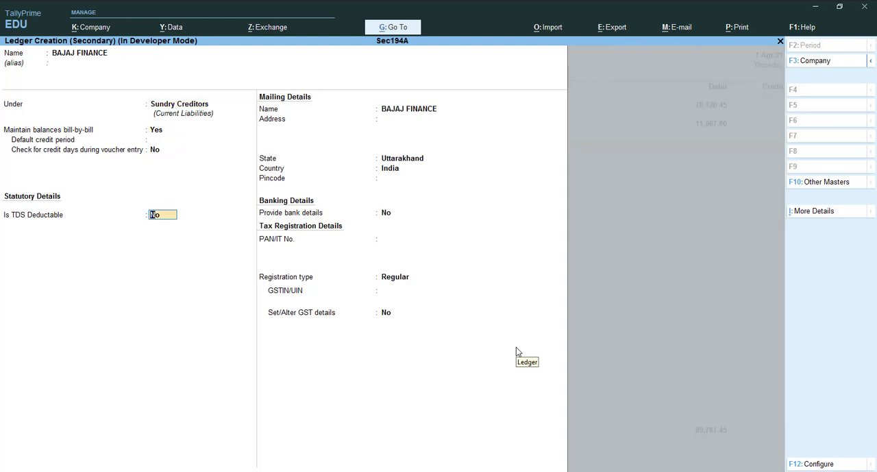
Make the BAJAJ FINANCE ledger TDS deductible with deductee type Company - Resident
key(BackSpace)
text(Y)
key(Return)
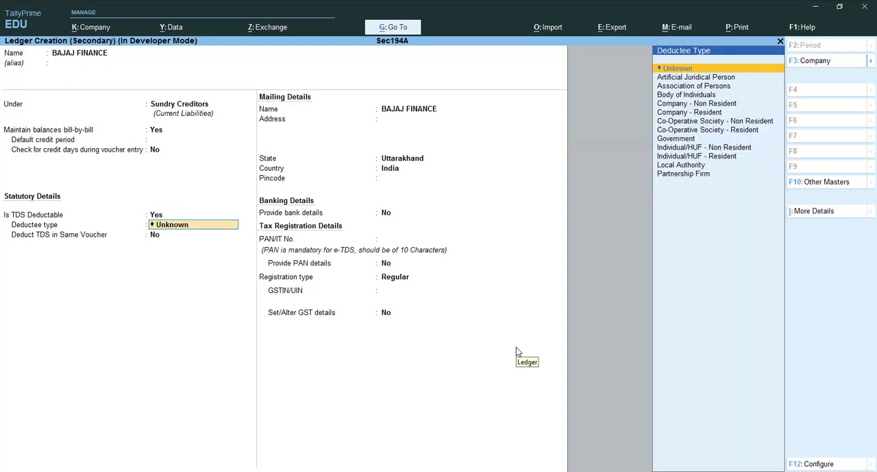
key(Down)
key(Down)
key(Down)
key(Down)
key(Down)
key(Down)
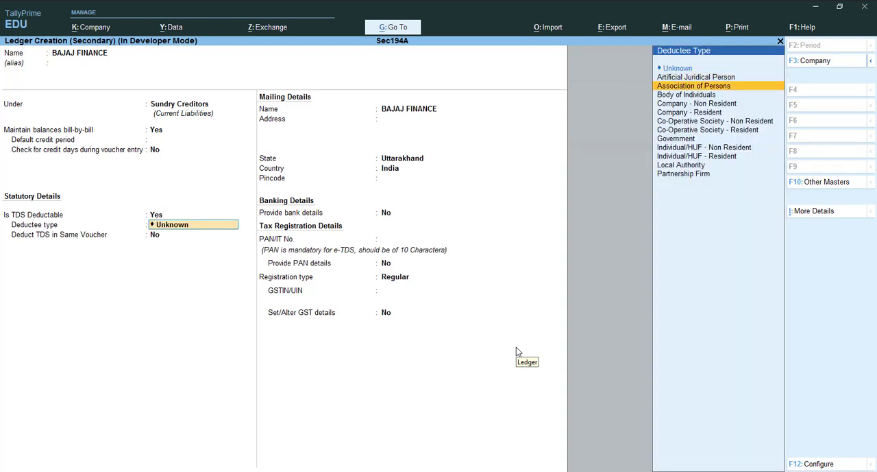
key(Down)
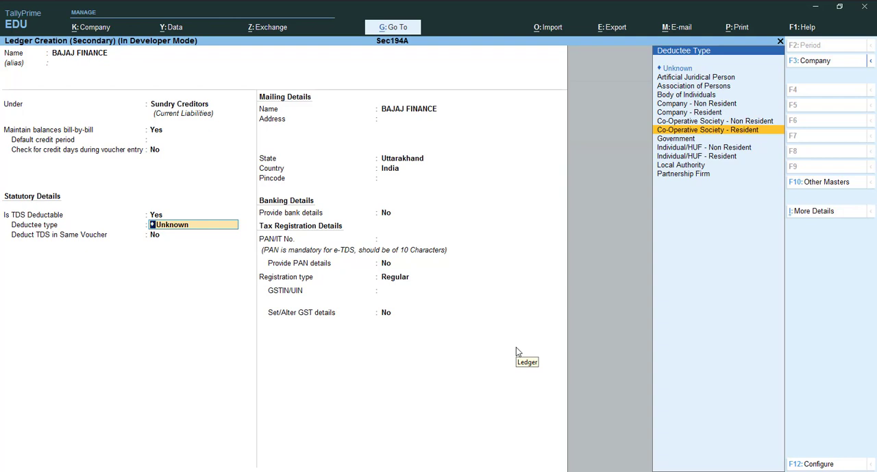
key(Down)
key(Up)
key(Up)
key(Up)
key(Up)
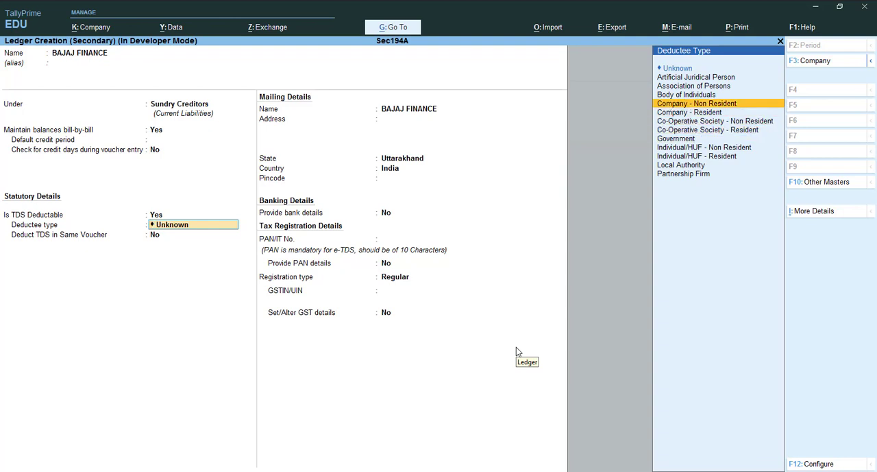
key(Down)
key(Return)
Enable Deduct TDS in Same Voucher for the nature of payment "TDS on Interest Other on Interest Security"
key(y)
key(Return)
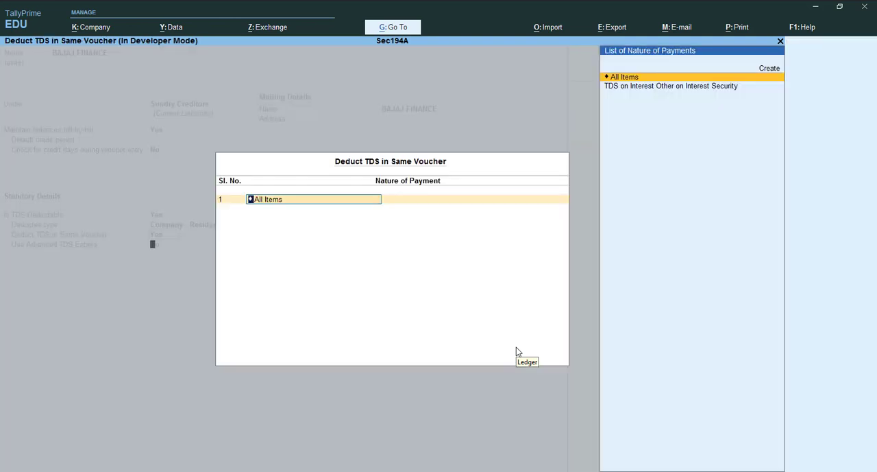
key(Return)
key(Up)
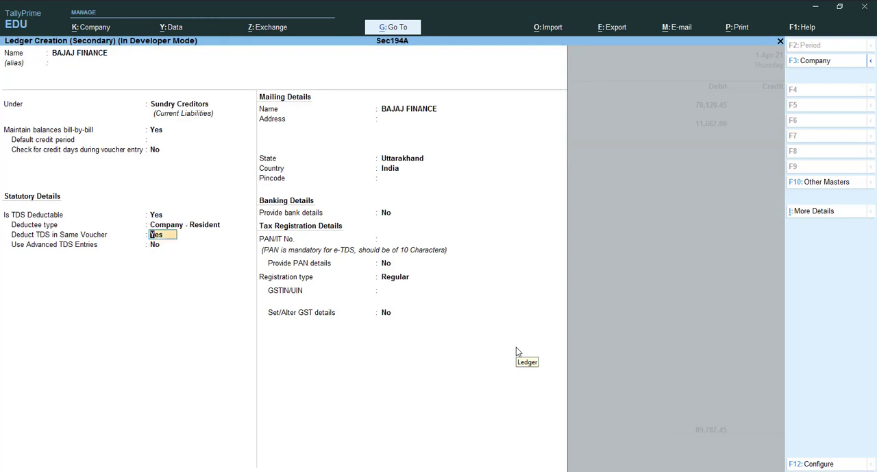
key(Return)
key(Down)
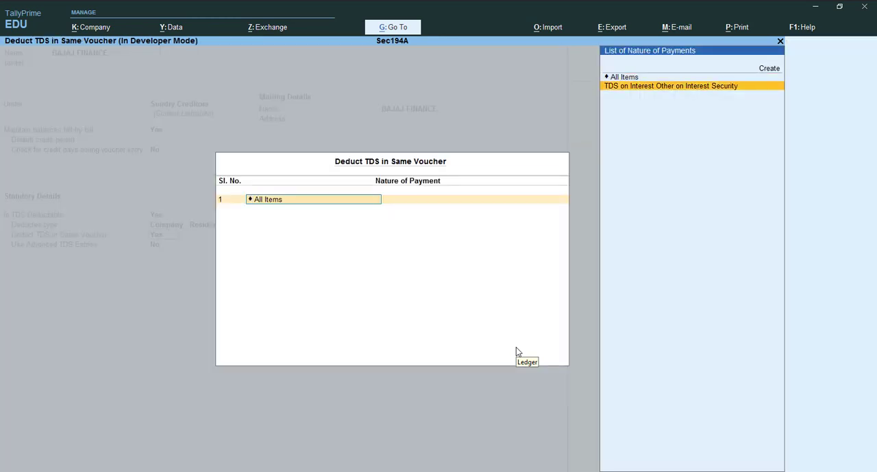
key(Return)
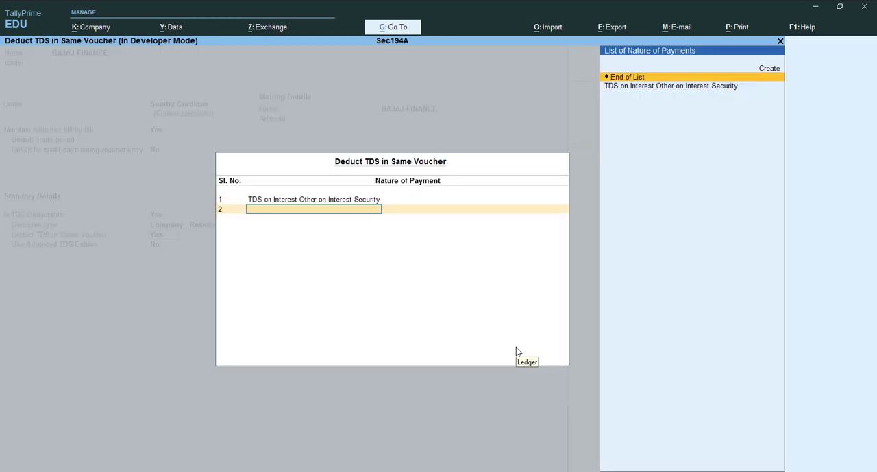
key(Return)
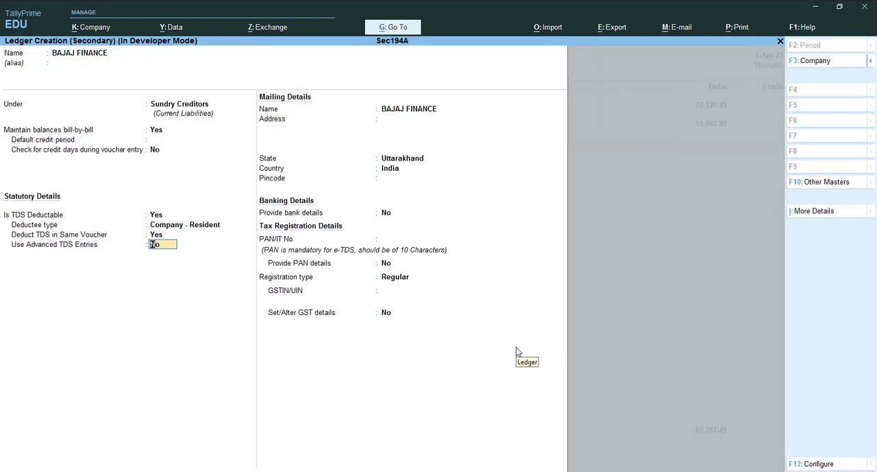
Enable advanced TDS entries for BAJAJ FINANCE, making Ignore Income Tax Exemption Limit applicable to TDS on Interest Other on Interest Security
text(y)
key(Return)
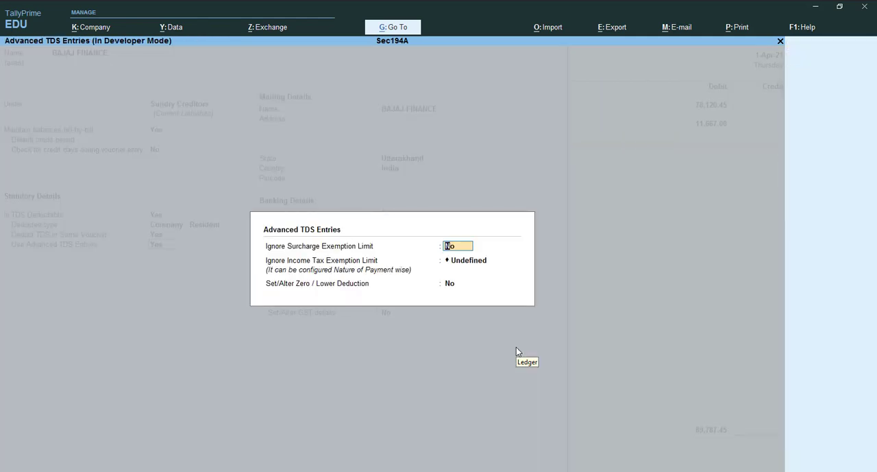
key(Return)
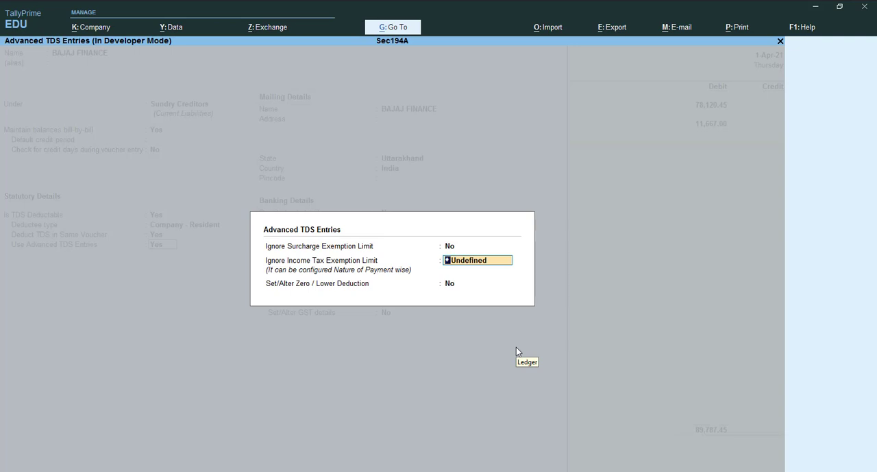
key(BackSpace)
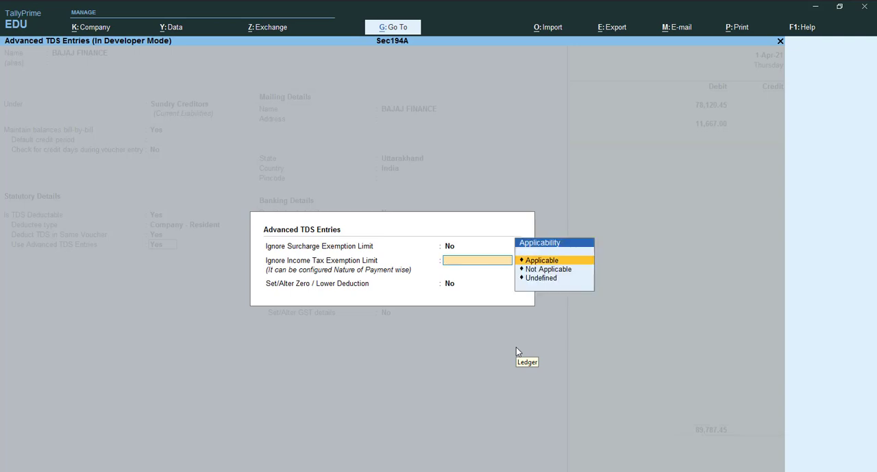
key(Return)
key(Down)
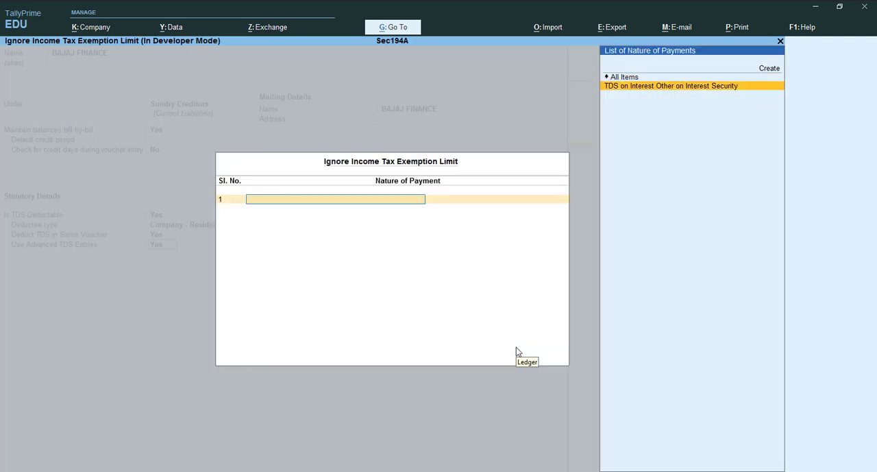
key(Return)
key(Return)
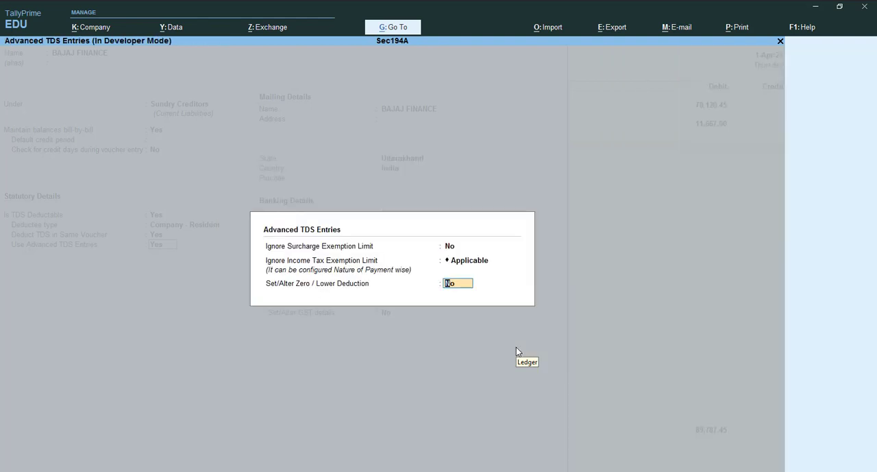
key(Return)
Enter the party's PAN in the BAJAJ FINANCE ledger, keeping the default mailing and bank details and the Regular registration type
key(Return)
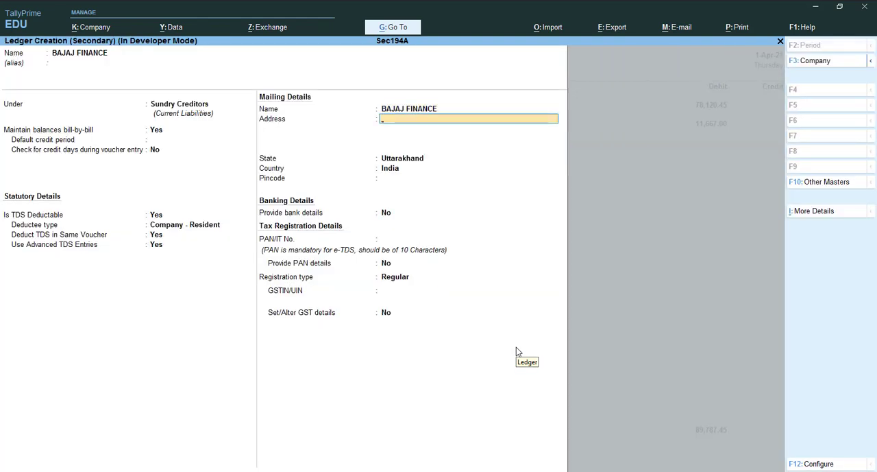
key(Return)
key(Return)
key(Return)
key(Return)
key(Return)
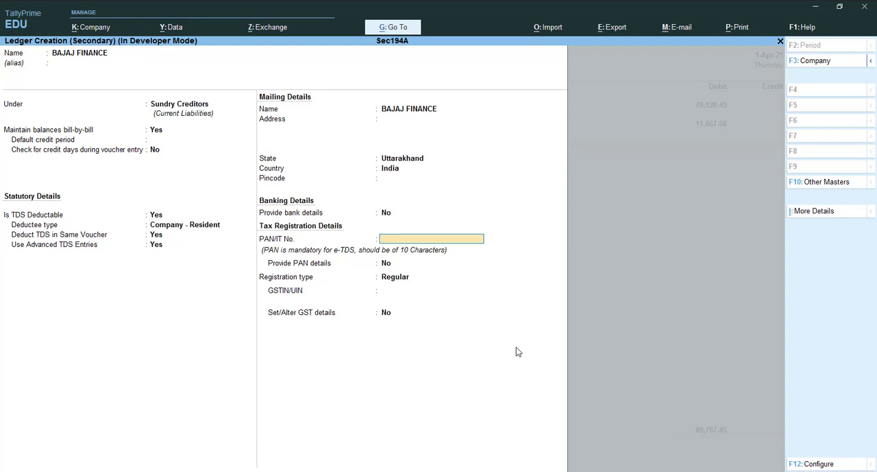
key(Return)
key(Return)
Enter the party's GSTIN in the BAJAJ FINANCE ledger and save the ledger
key(Return)
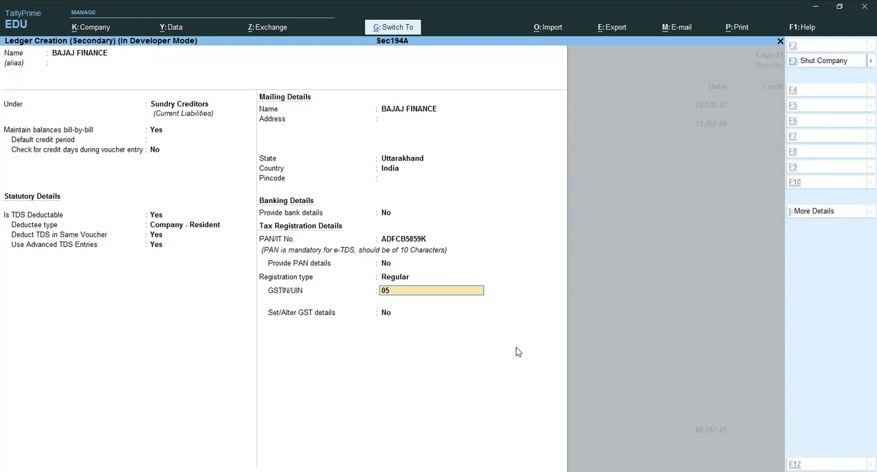
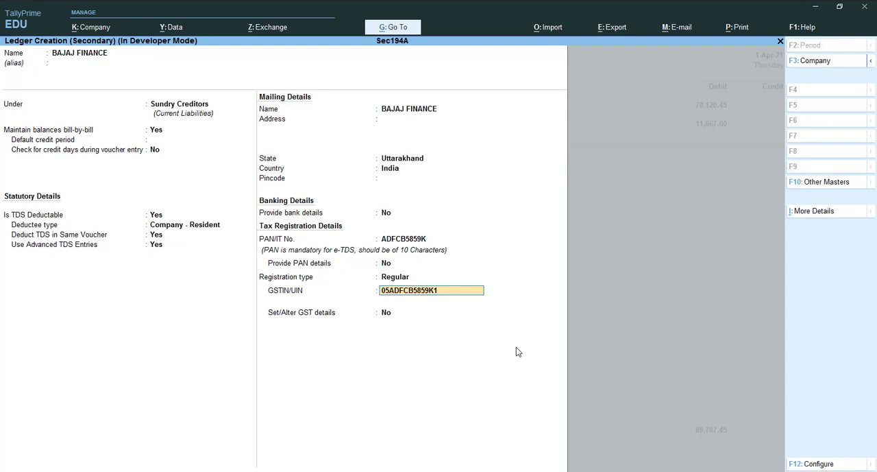
key(Return)
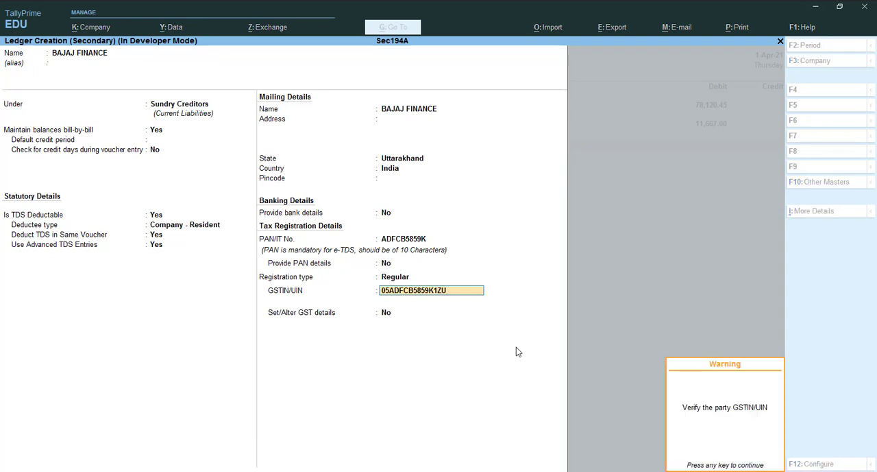
key(Return)
key(Return)
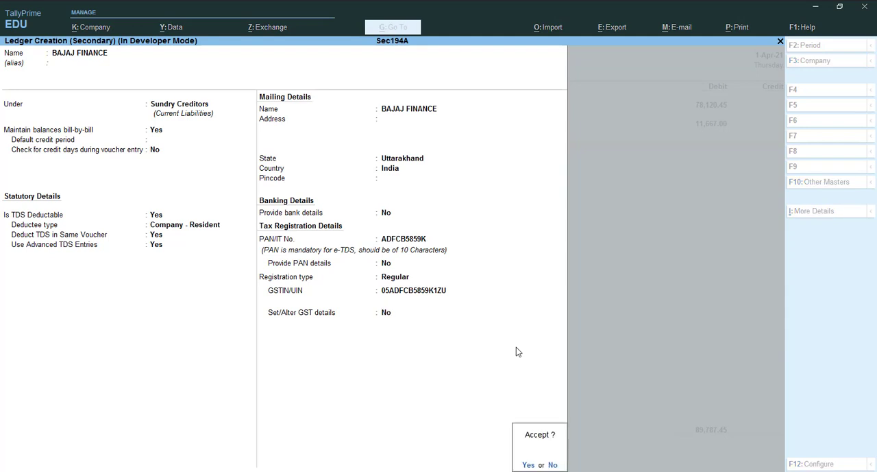
Allocate the BAJAJ FINANCE credit of 89,787.45 to a New Ref bill named 1
key(Return)
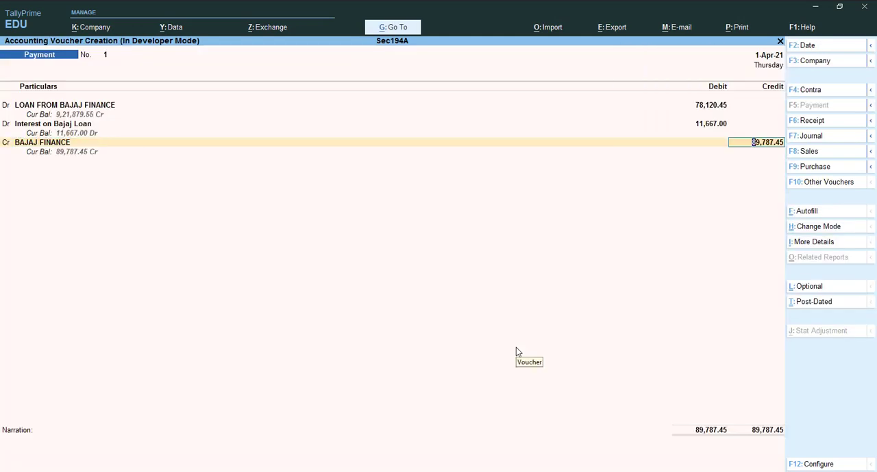
key(Return)
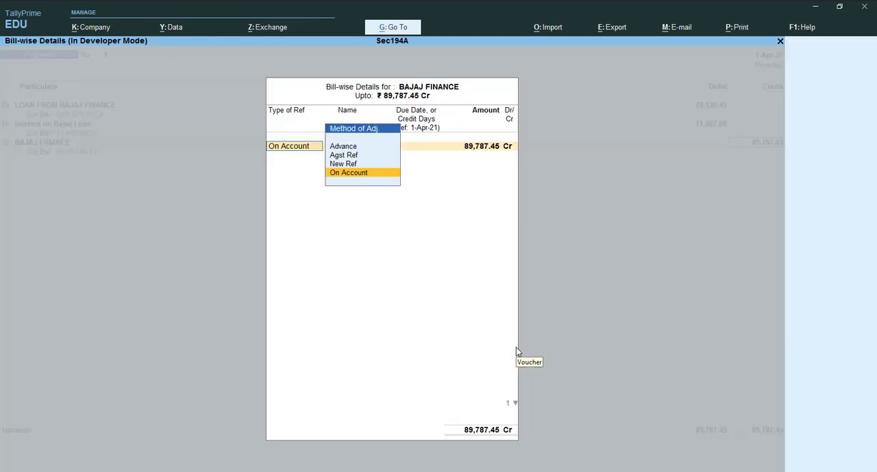
key(Up)
key(Up)
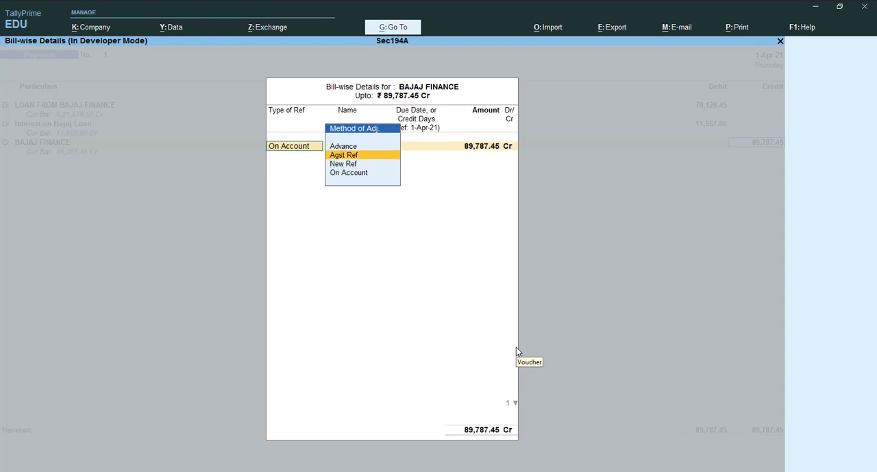
key(Down)
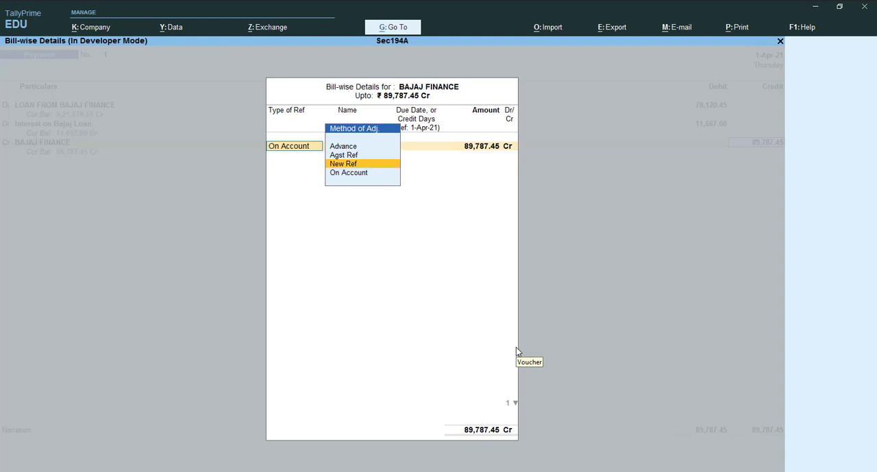
key(Return)
text(1)
key(Return)
key(Return)
key(Return)
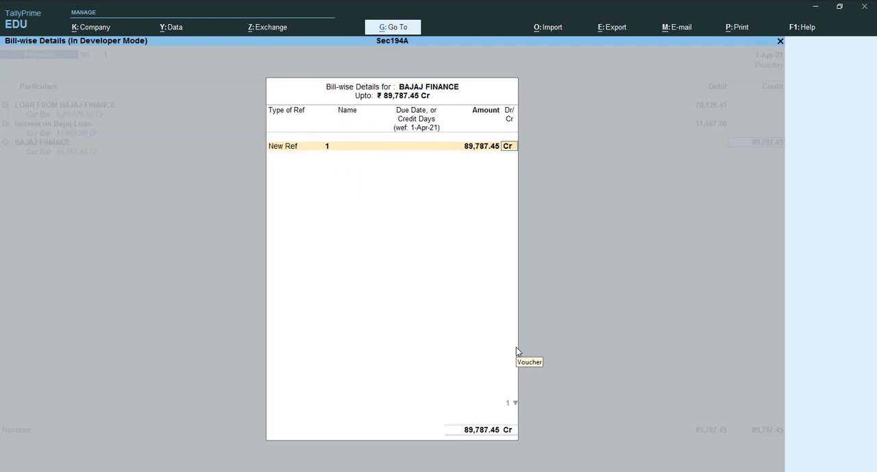
key(Return)
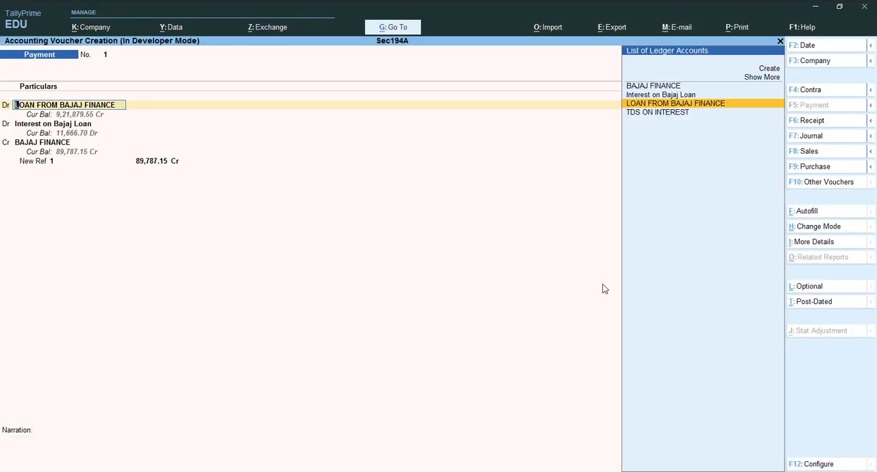
Go through the loan, interest and BAJAJ FINANCE lines of the payment voucher and quit it without saving
key(Return)
key(Return)
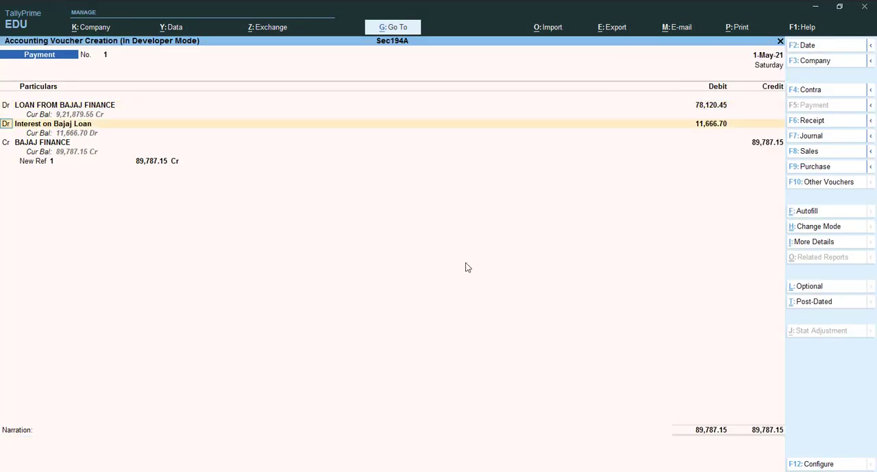
key(Return)
key(Return)
key(Return)
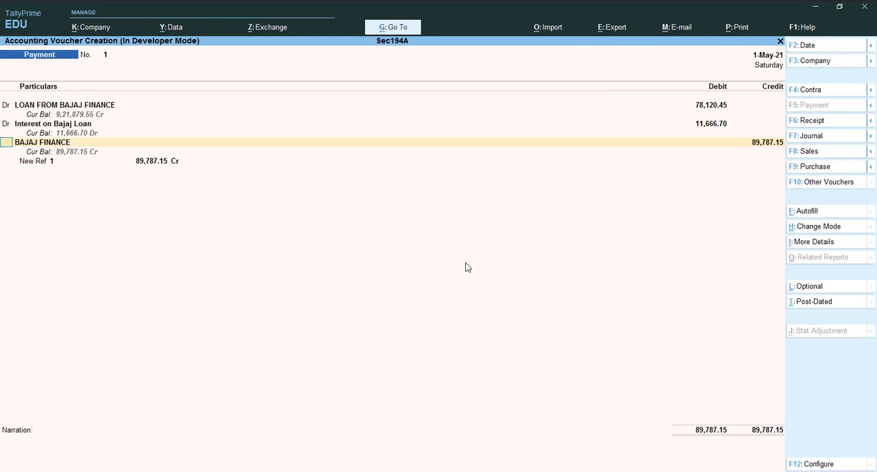
key(Escape)
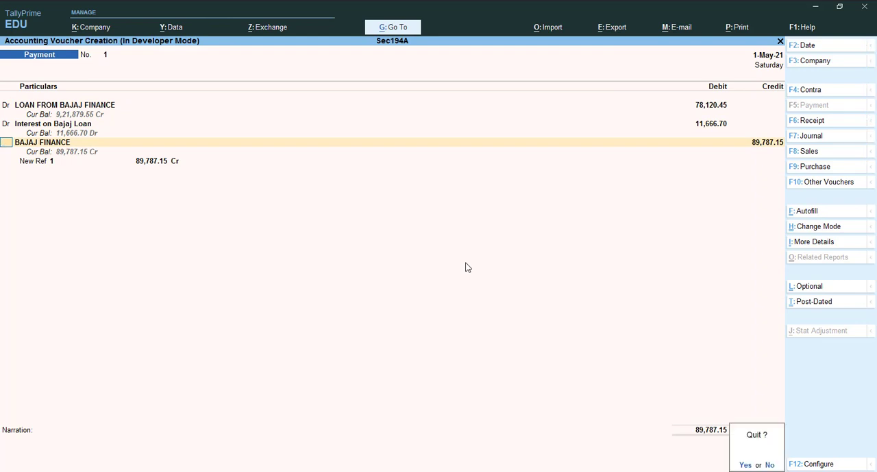
key(y)
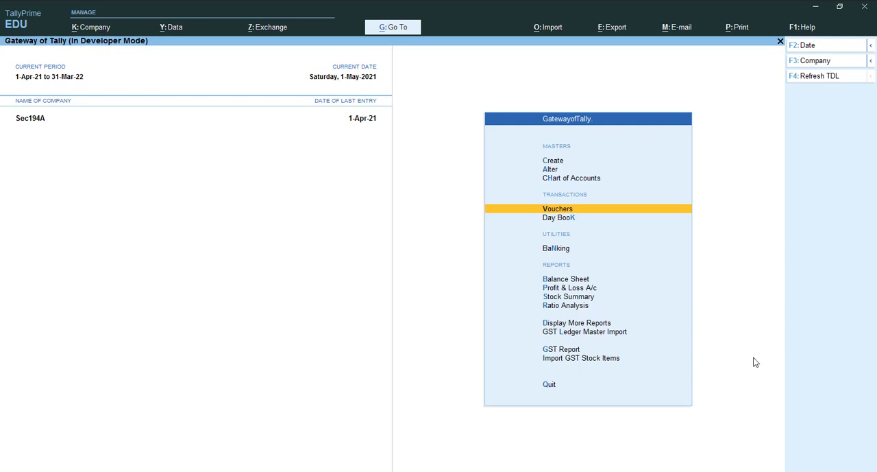
Start a new payment voucher and change its mode to Single Entry
key(Return)
key(ctrl)
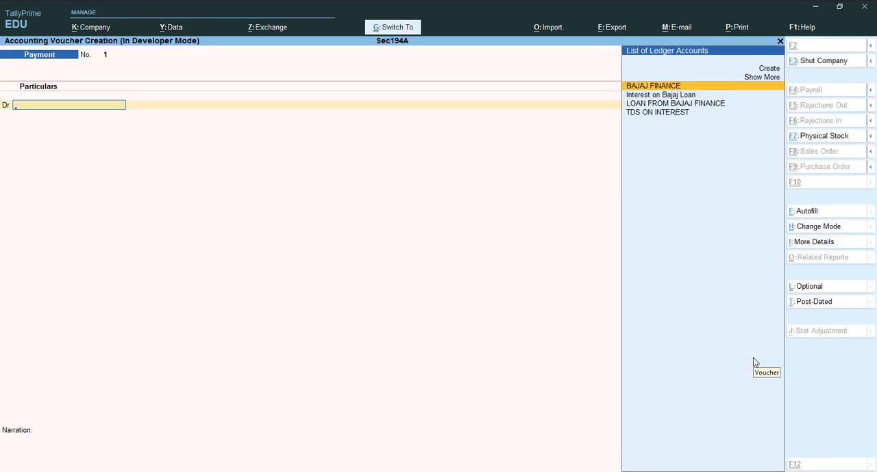
key(ctrl+h)
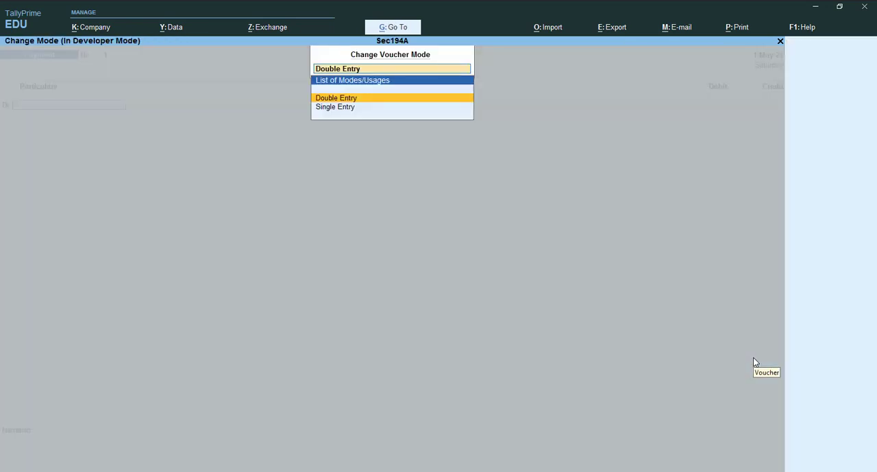
key(Down)
key(Return)
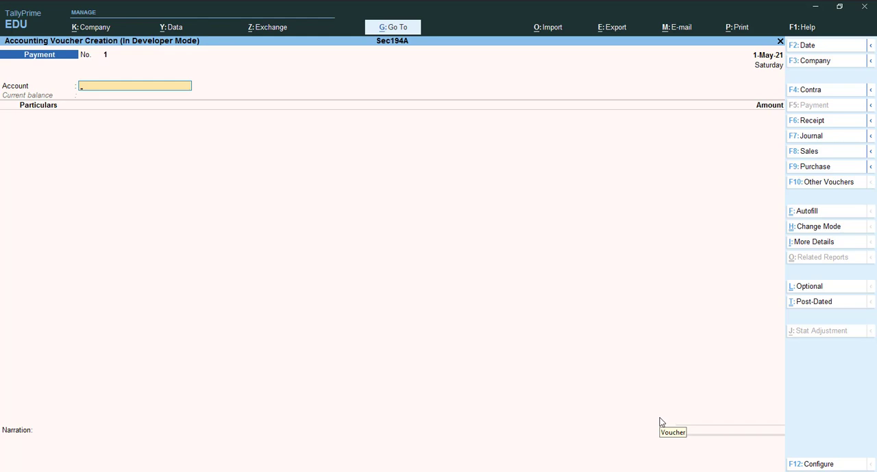
Set SBI BANK as the account of the payment voucher
key(space)
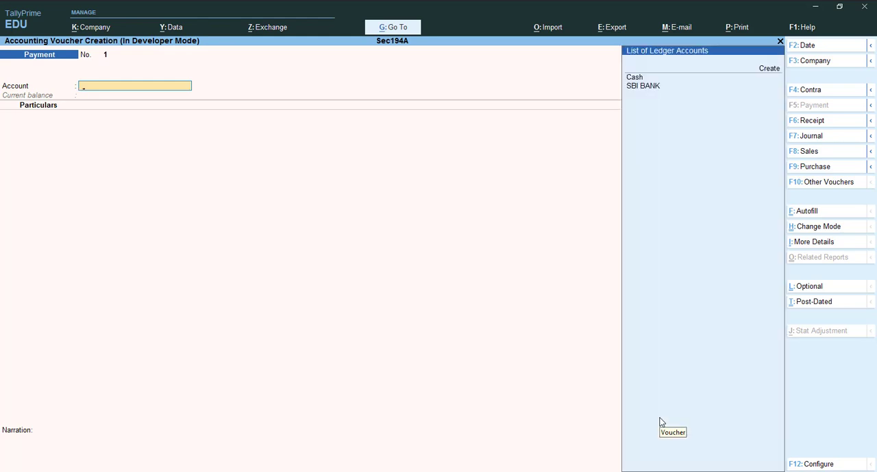
key(Down)
key(Down)
key(Down)
key(Return)
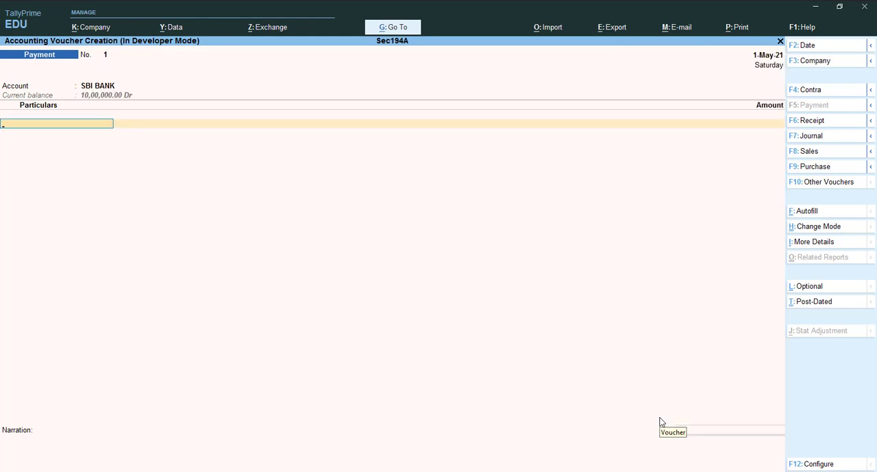
Add LOAN FROM BAJAJ FINANCE with 78120.45, checking the first instalment's principal in the loan calculator workbook in Excel
key(Down)
key(Down)
key(Down)
key(Down)
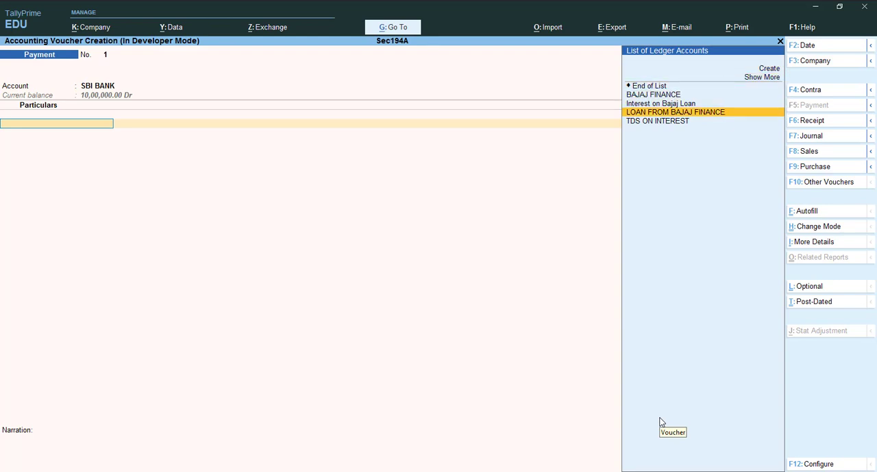
key(Return)
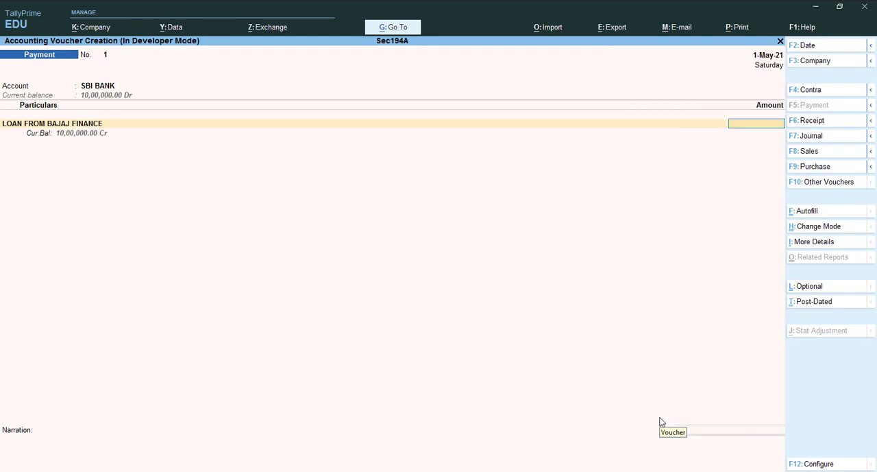
text(78120.45)
key(alt+Tab)
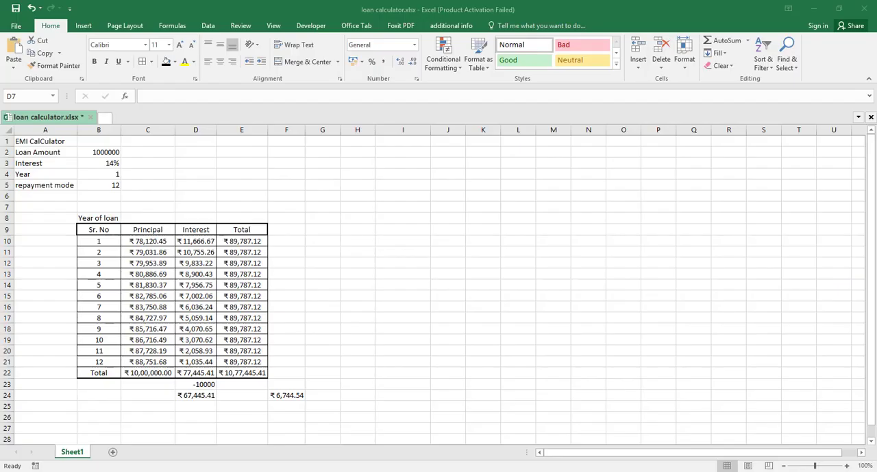
key(alt+Tab)
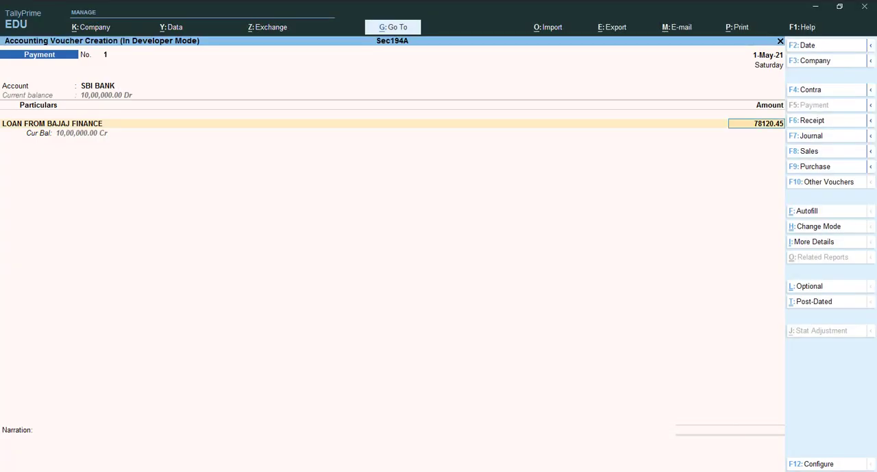
Finish the particulars and accept the SBI BANK allocation with Cheque as the transaction type
key(Return)
key(Return)
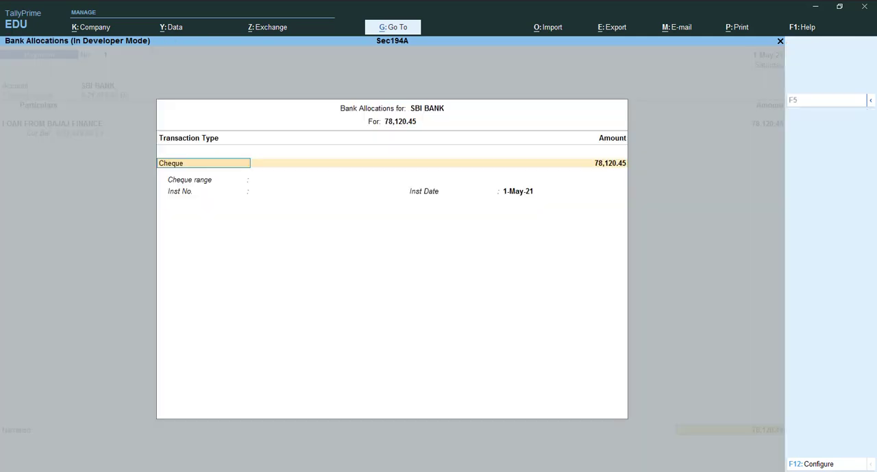
key(Return)
key(Return)
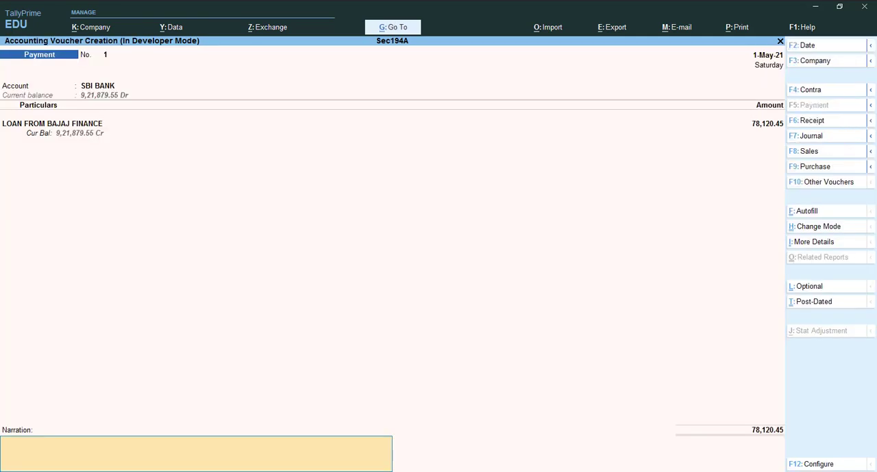
Enter the narration "BEING PAID PRINCIPAL AMOUNT BAJAJ FINANCE" and save the payment voucher
text(BEING PAID PRINCIPA)
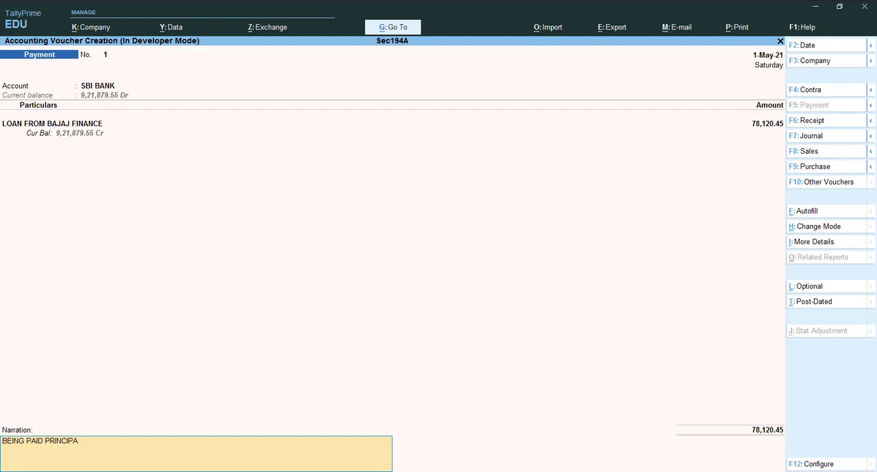
text(L AMOUNT BAJAJ FINANCE)
key(ctrl)
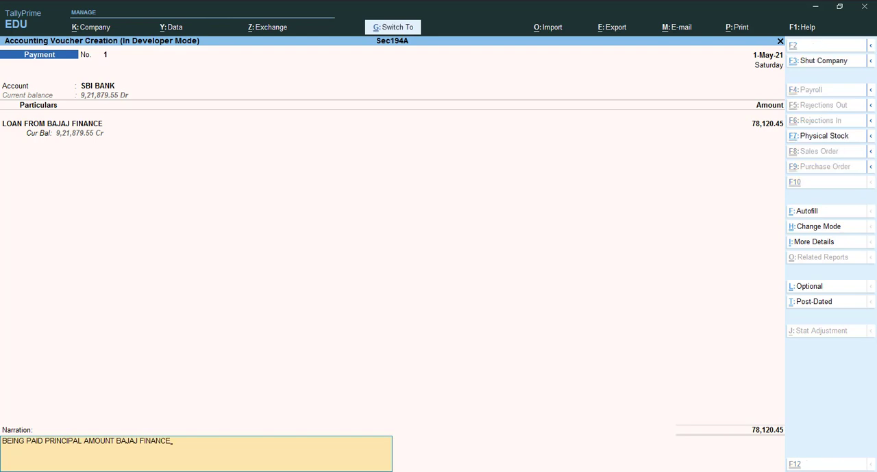
key(ctrl+a)
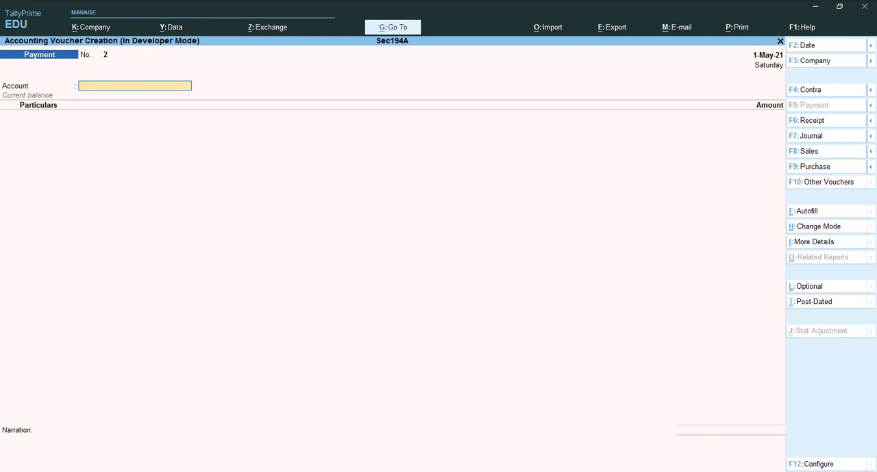
Set SBI BANK as the account of payment voucher No. 2
key(space)
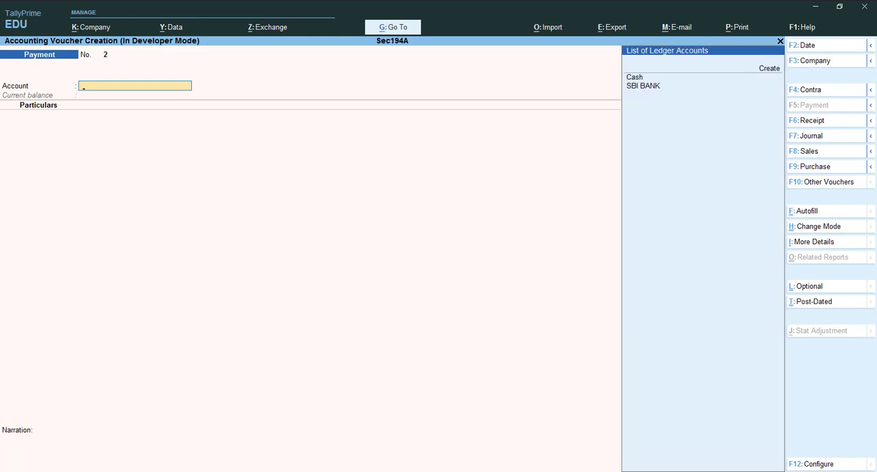
key(Down)
key(Down)
key(Return)
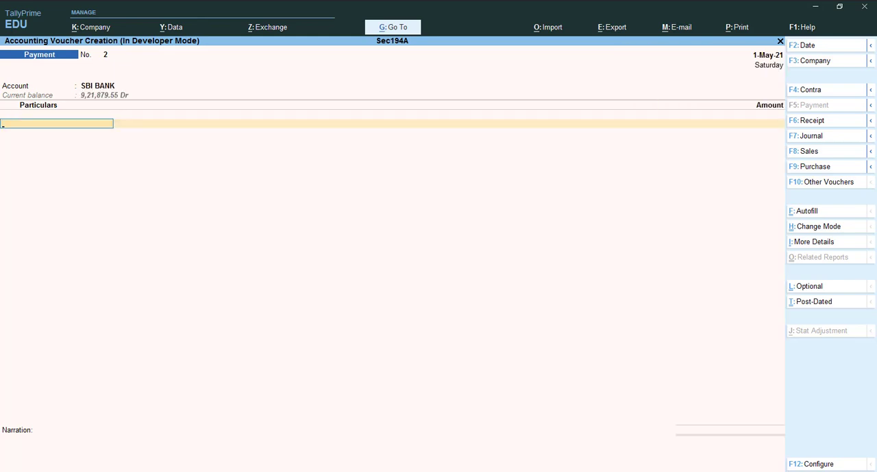
Add Interest on Bajaj Loan to the particulars with an amount of 11666.67
key(Down)
key(Down)
key(Return)
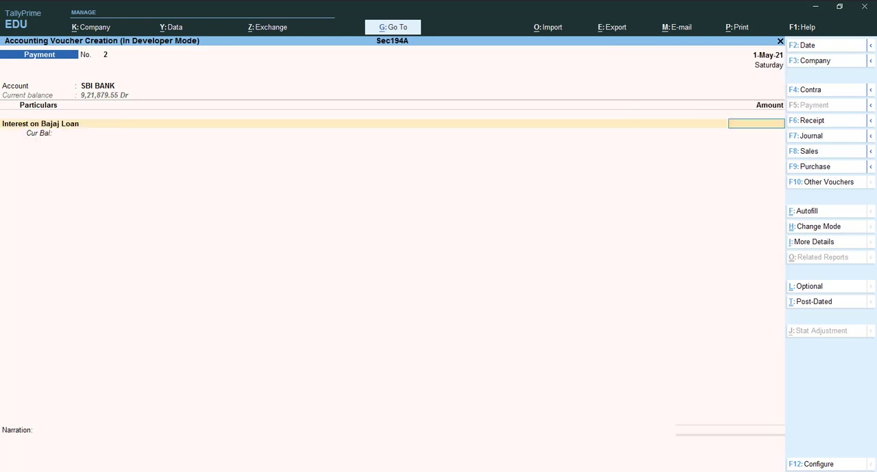
text(11666.67)
key(Return)
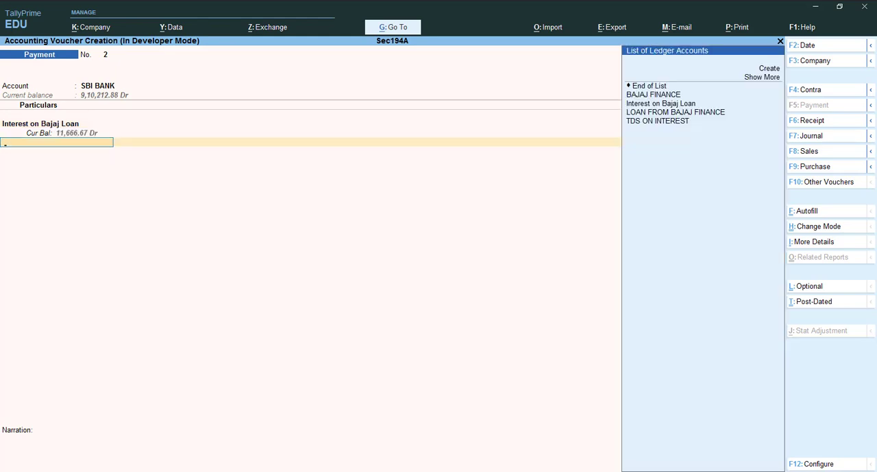
Add TDS ON INTEREST to the particulars with BAJAJ FINANCE as the party, accepting the calculated deduction
key(Down)
key(Down)
key(Down)
key(Down)
key(Down)
key(Down)
key(Down)
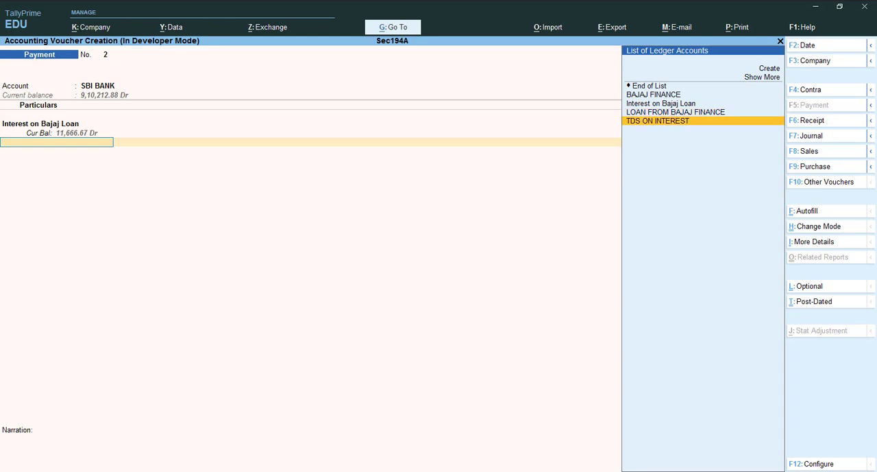
key(Return)
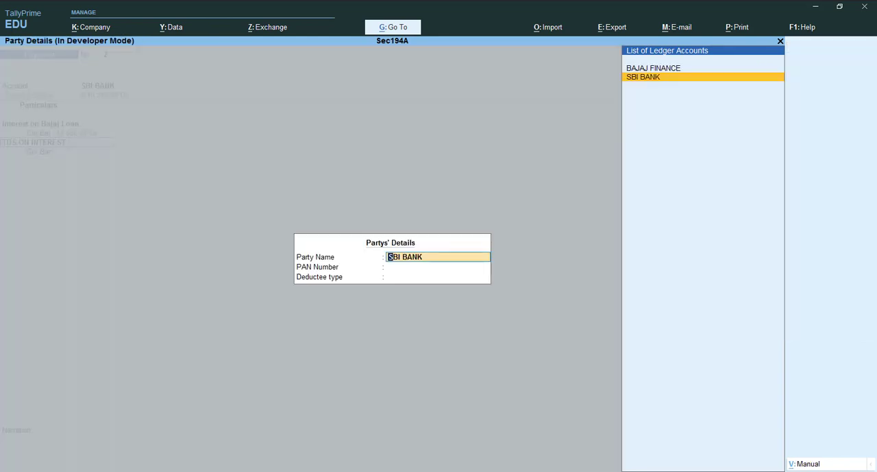
key(Up)
key(Return)
key(Return)
key(Return)
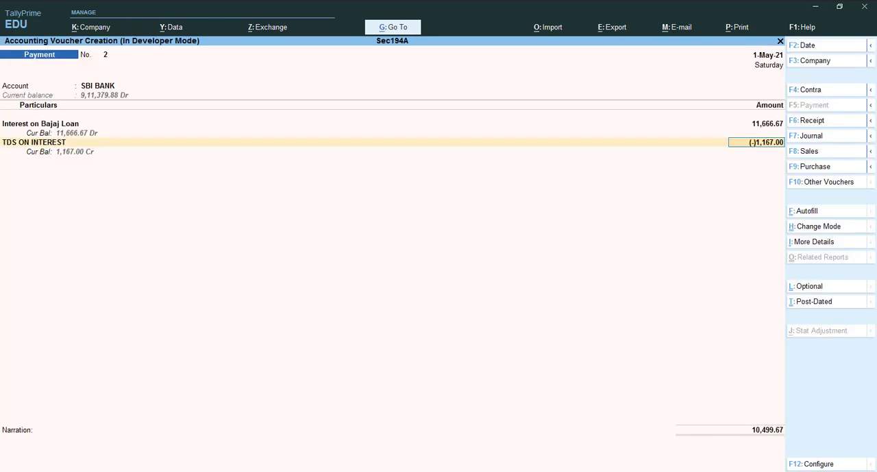
key(Return)
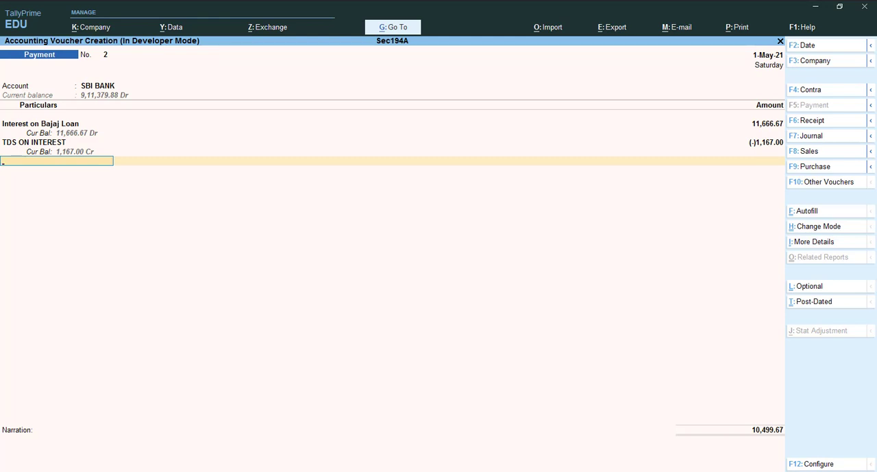
Finish the interest voucher's particulars and accept the SBI BANK allocation with Cheque as the transaction type
key(Return)
key(Return)
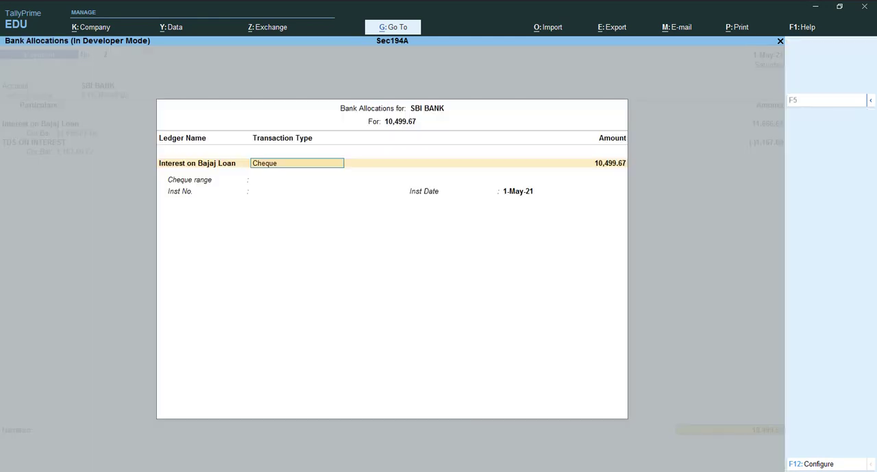
key(Return)
key(Return)
key(Return)
key(Return)
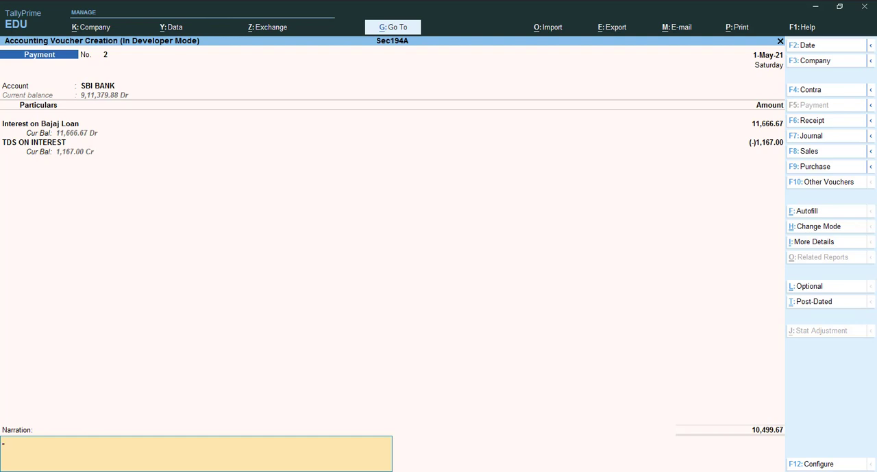
Enter the narration "BEING INTEREST AMOUNT OF BABAJ FINANCE DEDUTED TDS AMOUNT", save the payment voucher and leave voucher entry
text(BEING INTERE)
key(BackSpace)
key(BackSpace)
key(BackSpace)
text(ES)
key(BackSpace)
key(BackSpace)
key(BackSpace)
text(EREST AMOUNT)
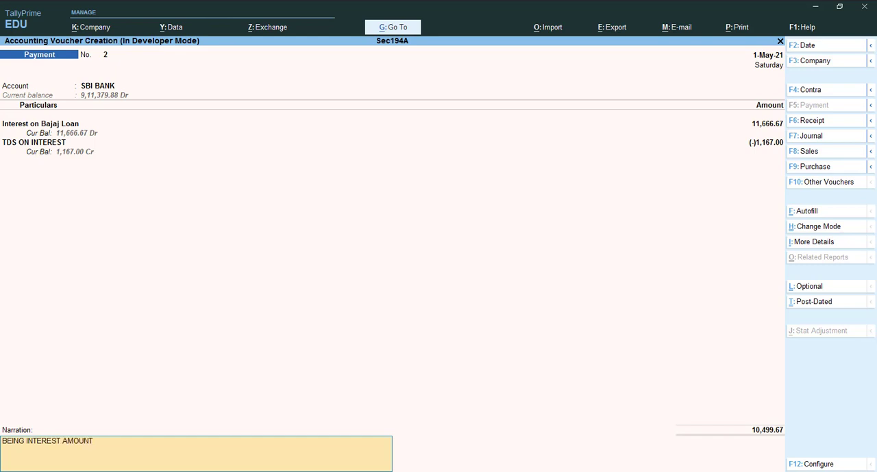
text( OF BABAJ FINANCE)
text(DED)
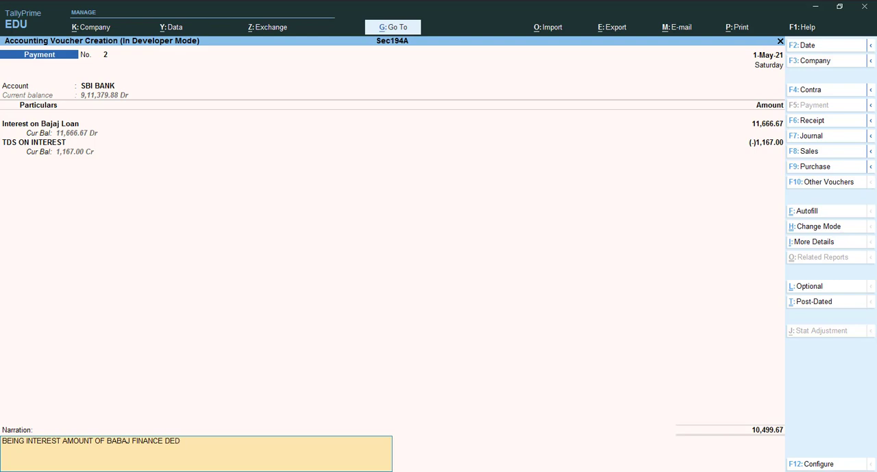
text(UTED TDS AMOUNT)
key(ctrl)
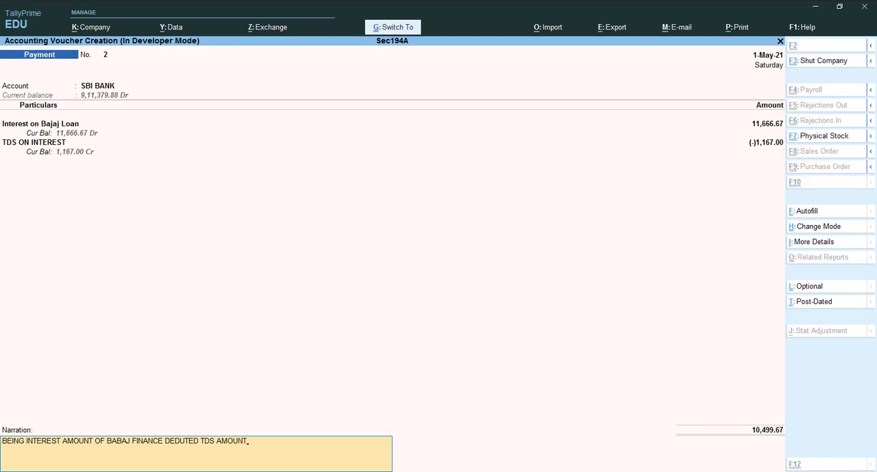
key(ctrl+a)
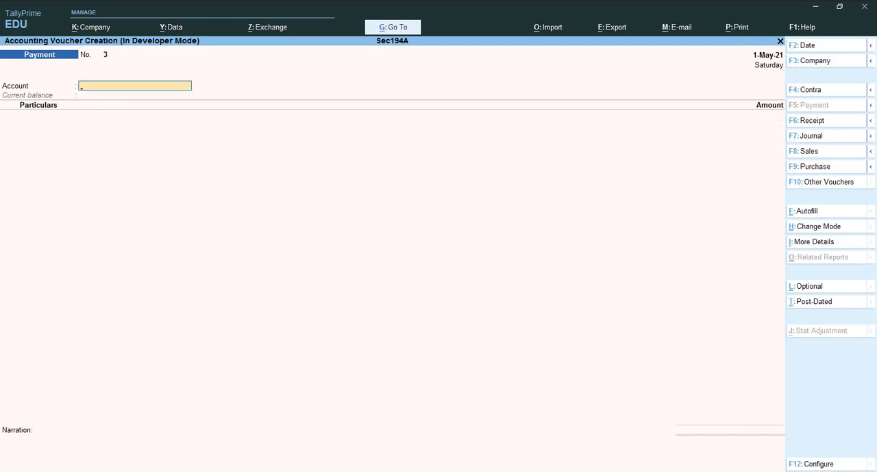
key(Escape)
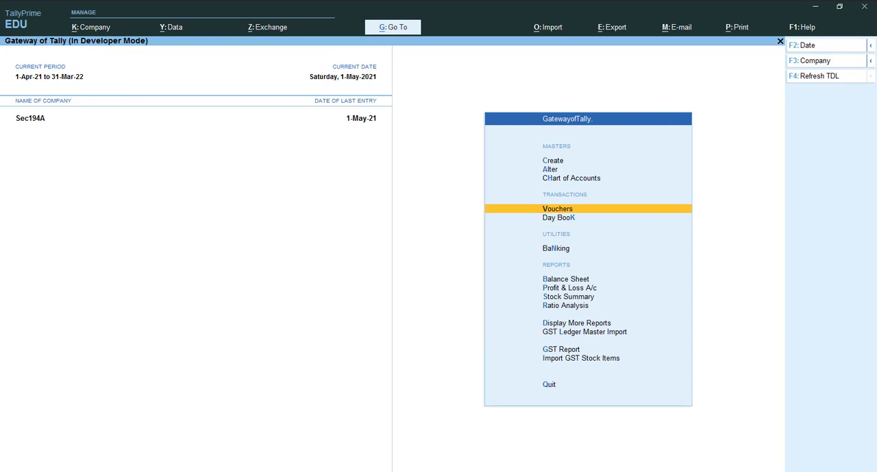
Open the Form 26Q report from the statutory TDS reports
key(d)
key(Down)
key(Down)
key(Down)
key(Down)
key(Down)
key(Down)
key(Down)
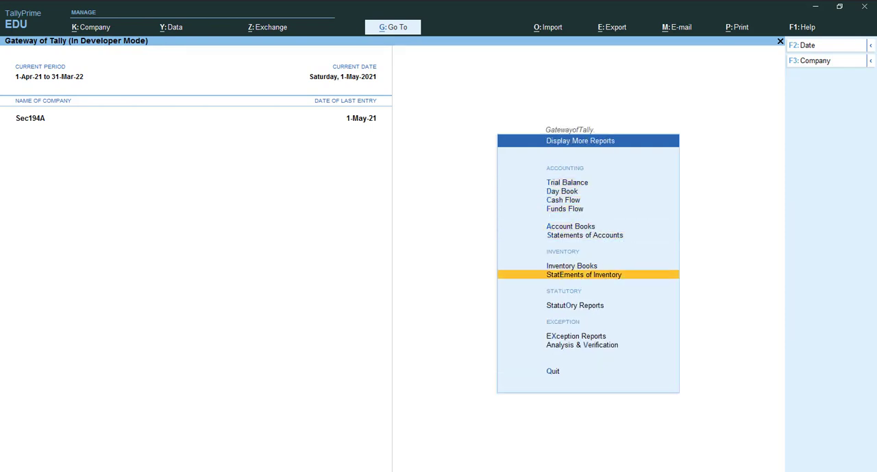
key(Down)
key(Down)
key(Up)
key(Return)
key(Down)
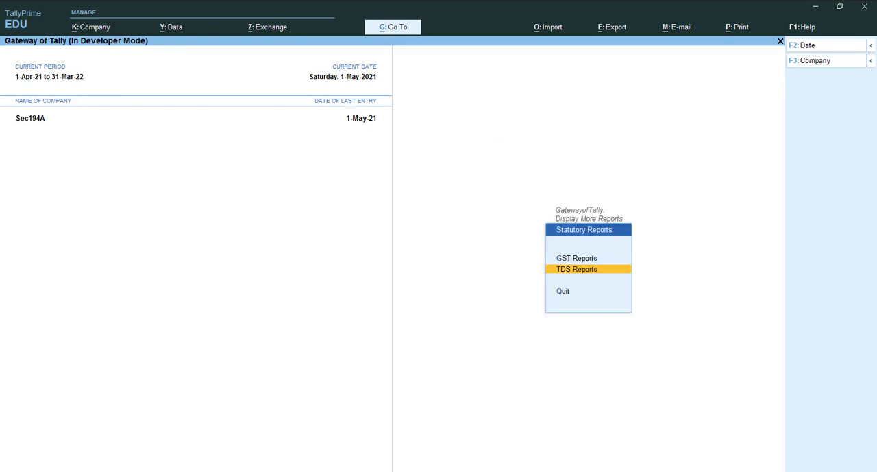
key(Return)
key(Down)
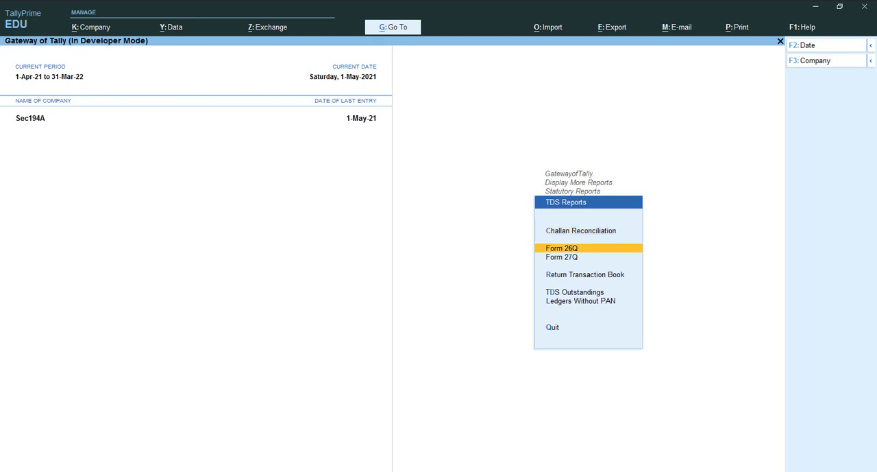
key(Return)
Examine the Deduction at Normal Rate line in Form 26Q, then return to the list of further reports
key(Down)
key(Down)
key(Down)
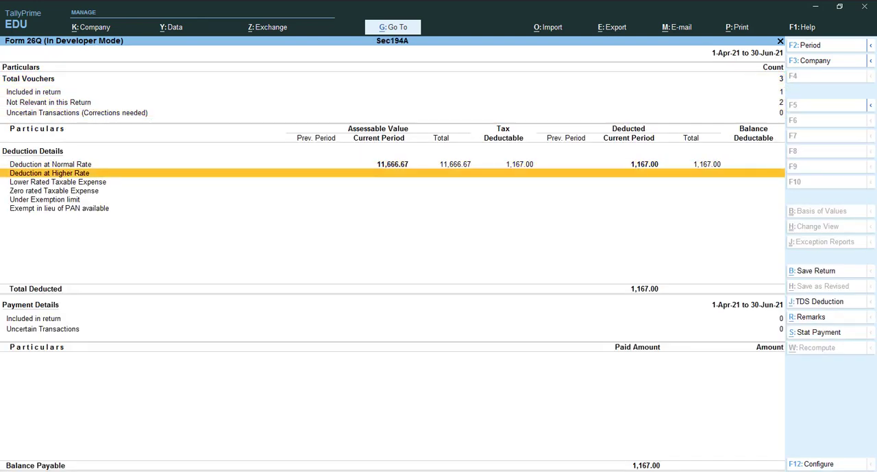
key(Up)
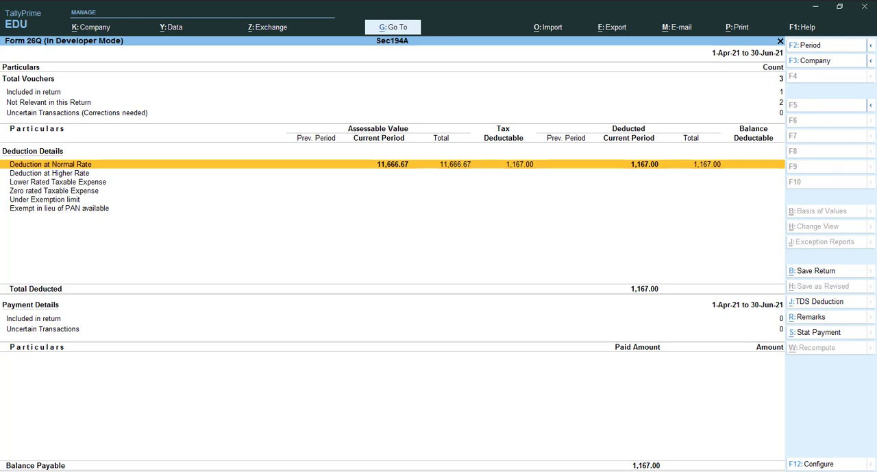
key(Escape)
key(Escape)
key(Escape)
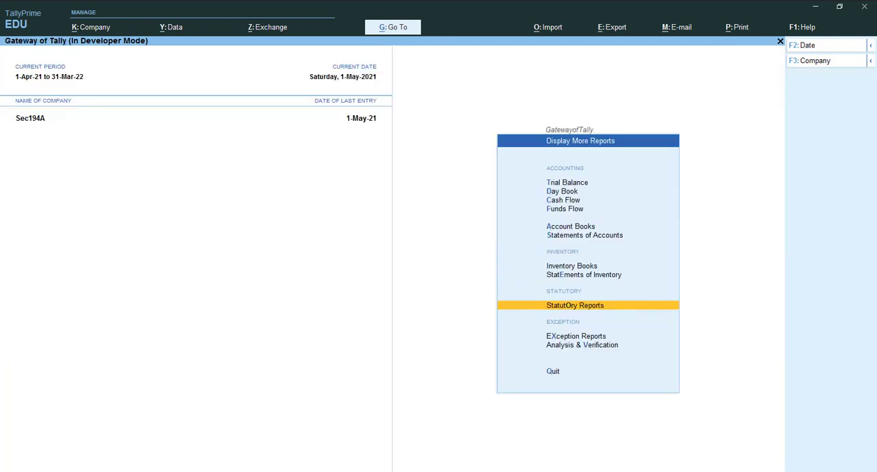
Check the BAJAJ FINANCE ledger vouchers in the account books and return to the ledger selection
key(Up)
key(Up)
key(Up)
key(Up)
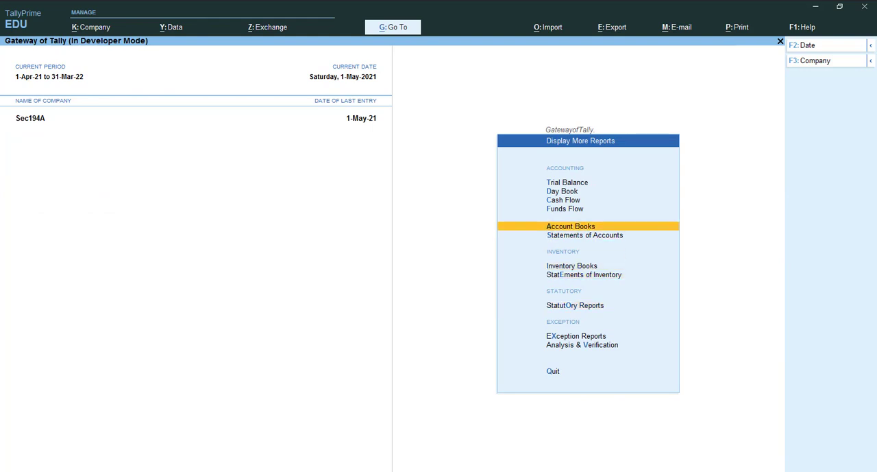
key(Return)
key(Down)
key(Return)
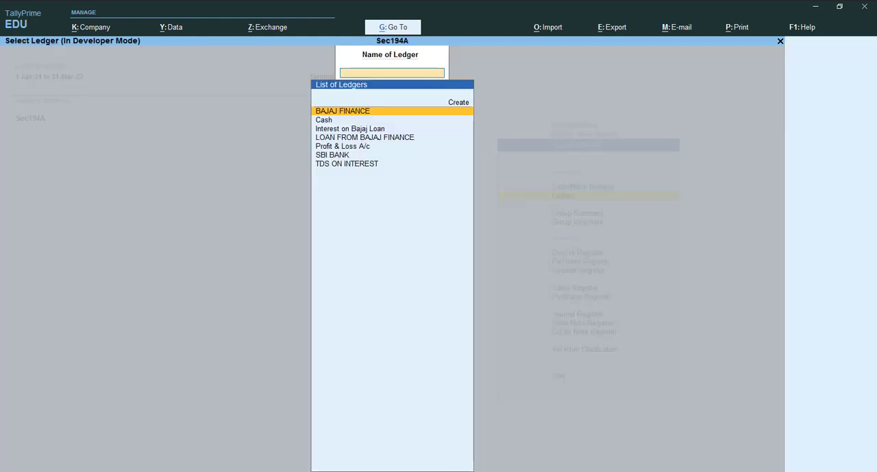
key(Down)
key(Up)
key(Return)
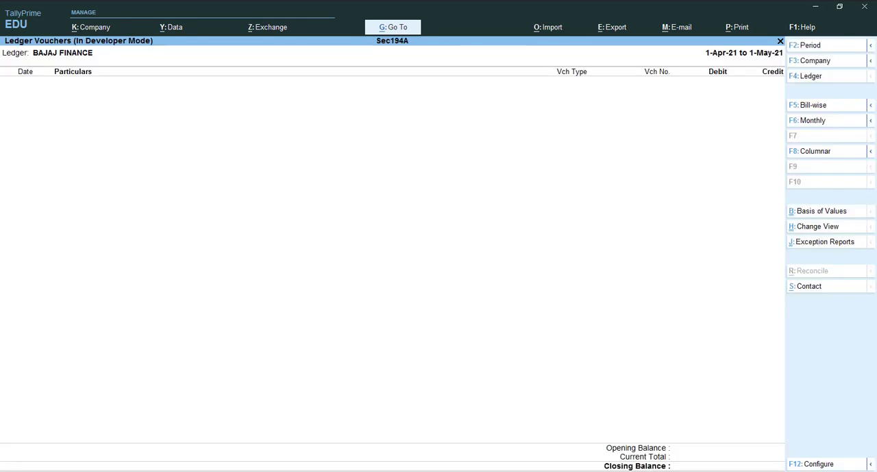
key(Escape)
Open the Interest on Bajaj Loan ledger, inspect its SBI BANK payment voucher and return to the ledger
key(Down)
key(Down)
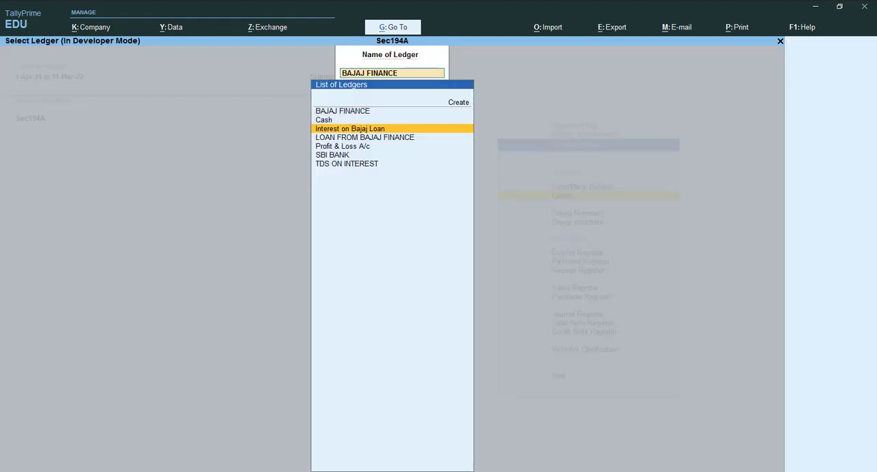
key(Return)
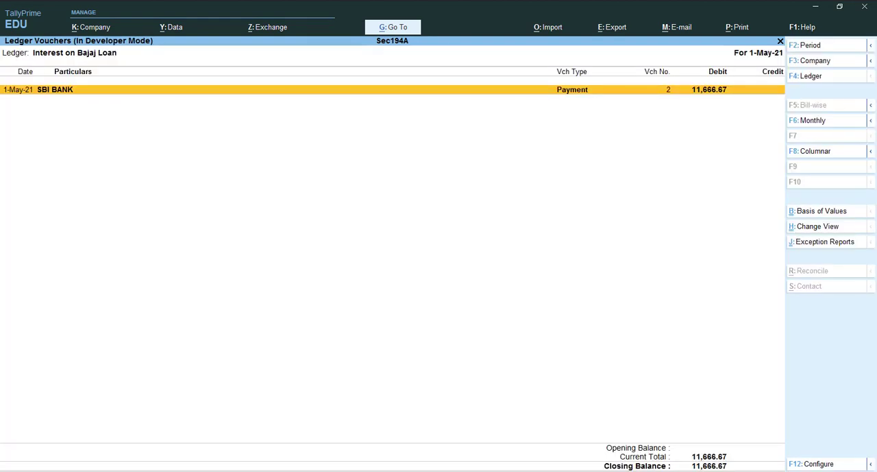
key(Return)
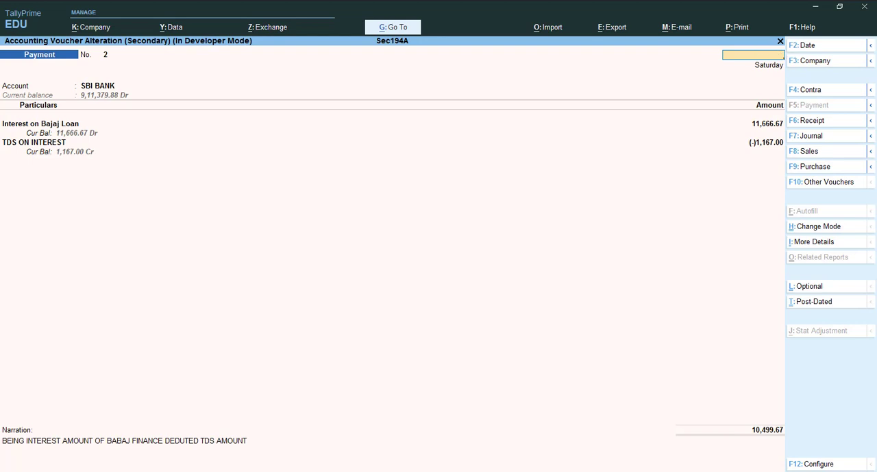
key(Escape)
View the Interest on Bajaj Loan ledger for 1-Apr-21 to 1-May-21, clearing the period's dates, and close it
key(alt+F2)
key(space)
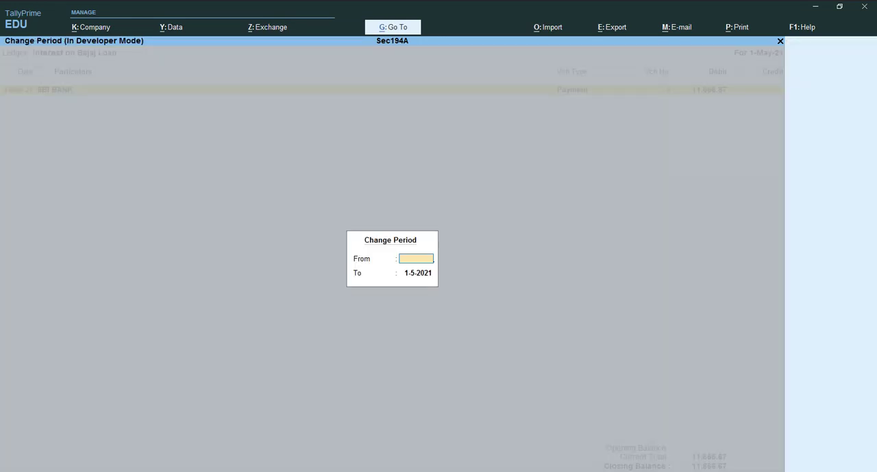
key(Return)
key(space)
key(Return)
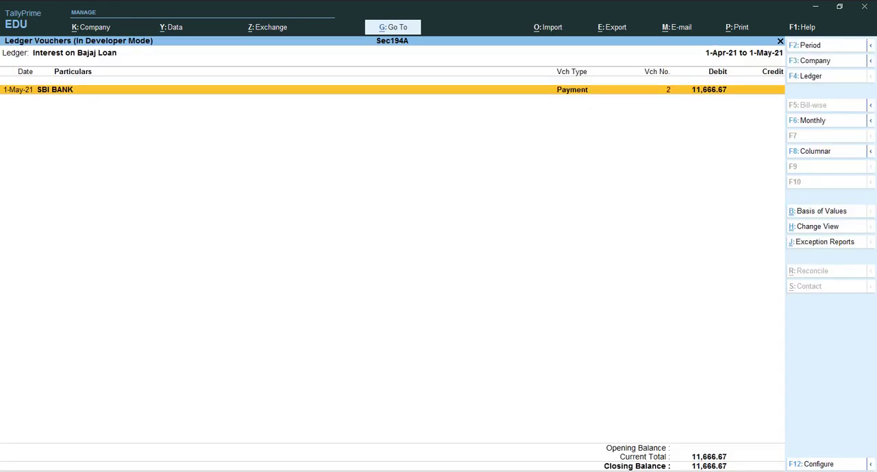
key(Escape)
View the TDS ON INTEREST ledger with the period's start and end dates cleared, and close it
key(Down)
key(Down)
key(Down)
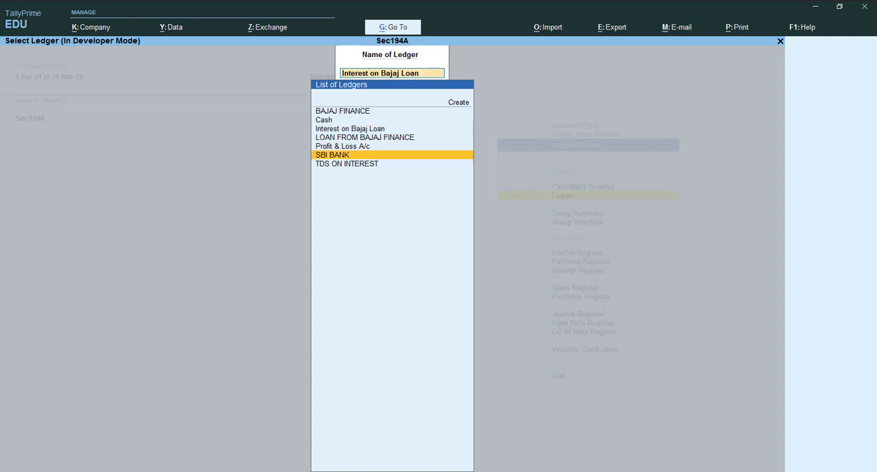
key(Down)
key(Return)
key(alt+F2)
key(space)
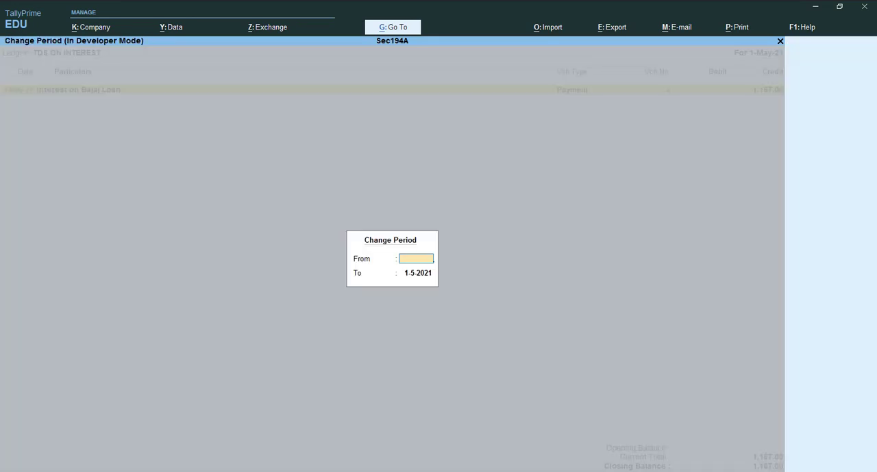
key(Return)
key(space)
key(Return)
key(Escape)
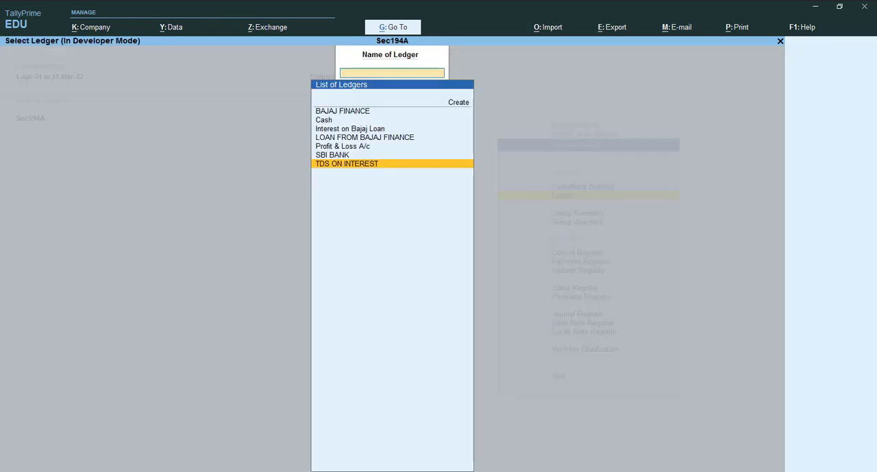
Reopen the Interest on Bajaj Loan ledger and show it for 1-Apr-21 to 1-May-21
key(Up)
key(Up)
key(Up)
key(Up)
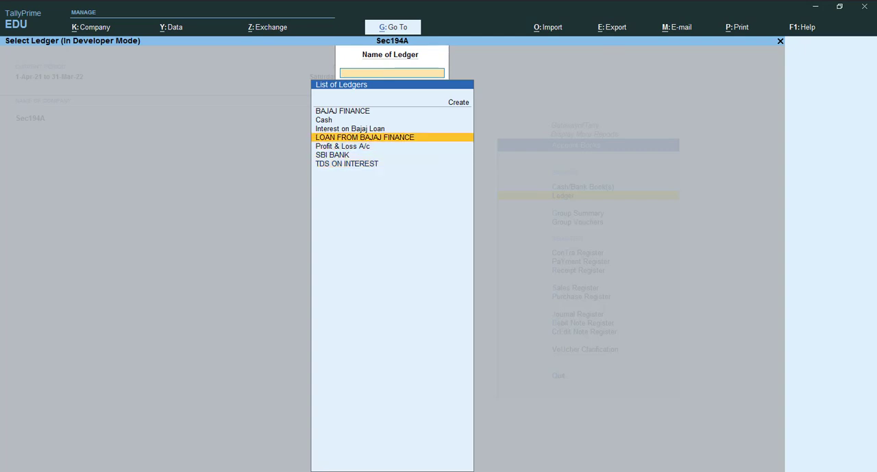
key(Return)
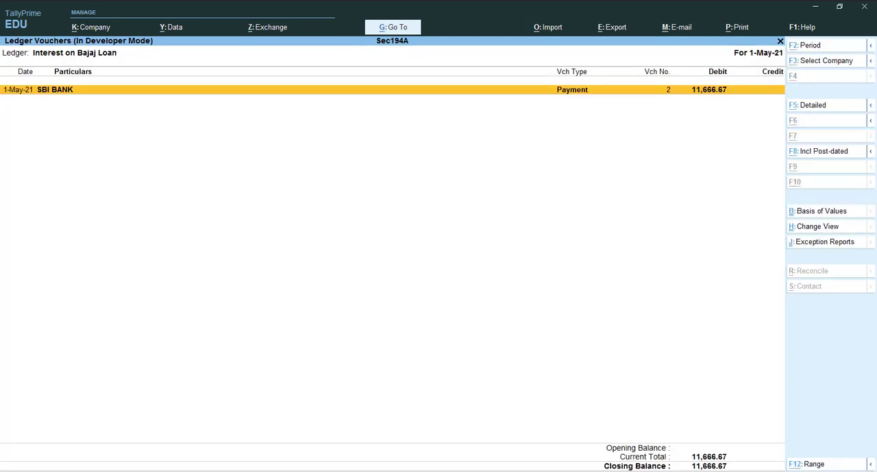
key(alt+F2)
key(BackSpace)
key(Return)
key(Return)
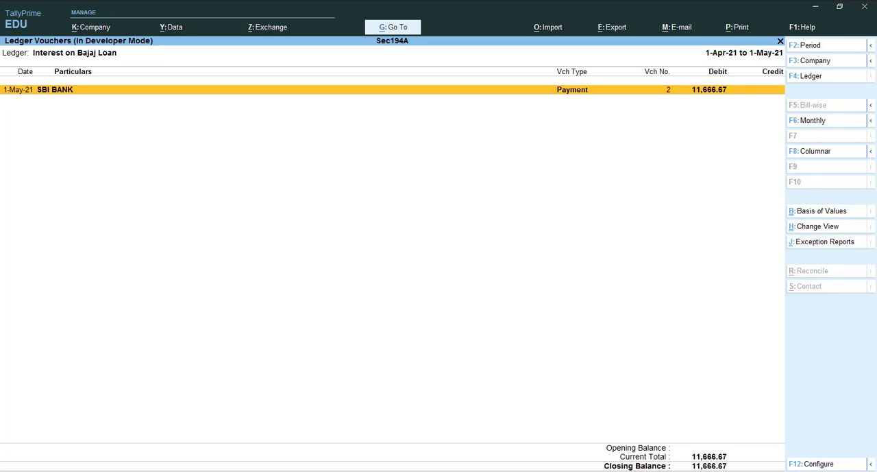
Close the Interest on Bajaj Loan ledger and return to the Gateway of Tally
key(Escape)
key(Escape)
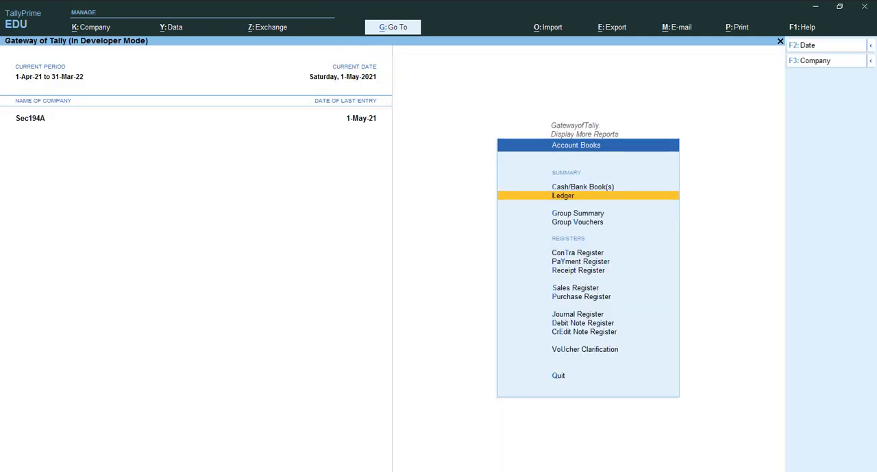
key(Down)
key(Down)
key(Escape)
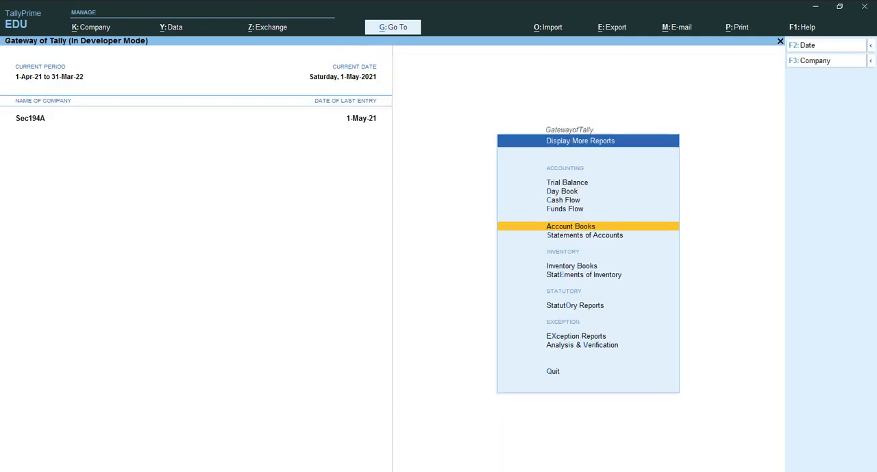
key(Down)
key(Down)
key(Down)
key(Down)
key(Down)
key(Down)
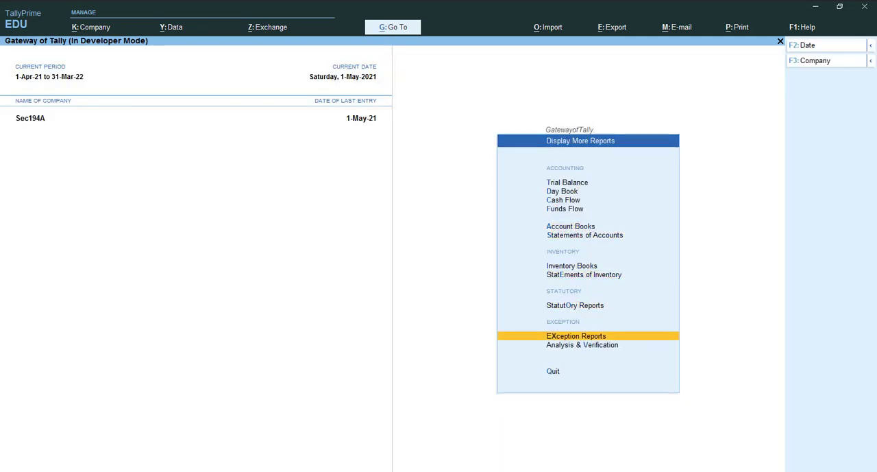
key(Escape)
Open the Balance Sheet of company Sec194A
key(Up)
key(Up)
key(Up)
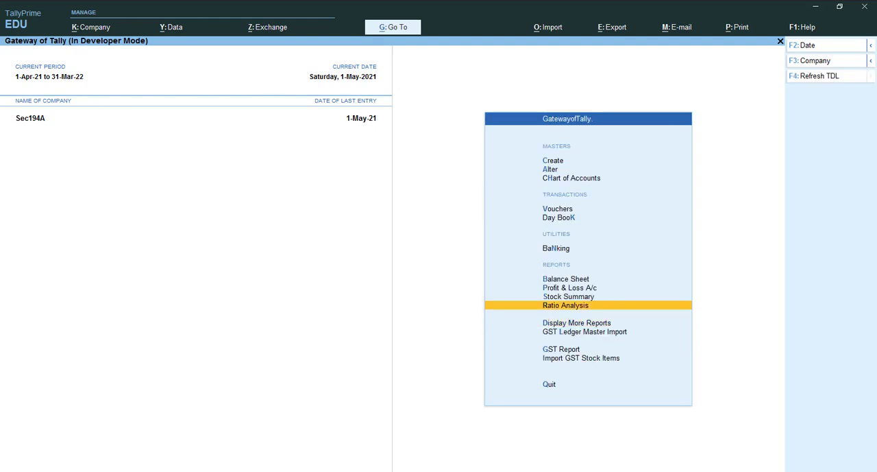
key(Return)
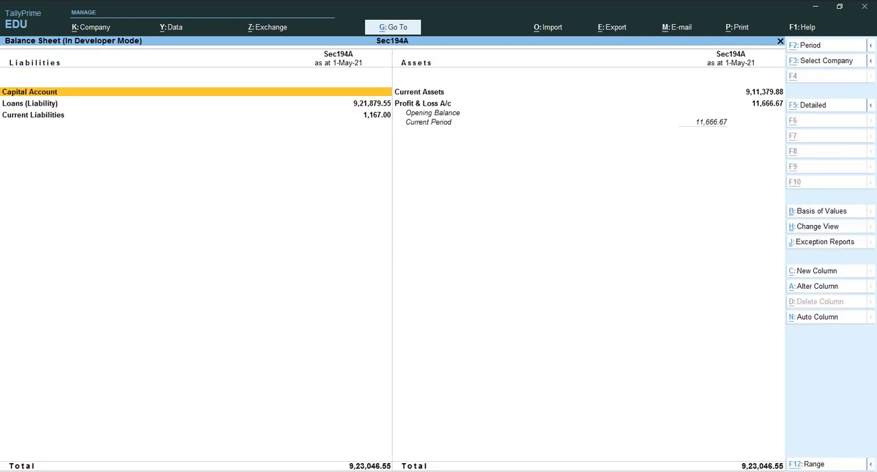
key(alt+F2)
key(Return)
key(Escape)
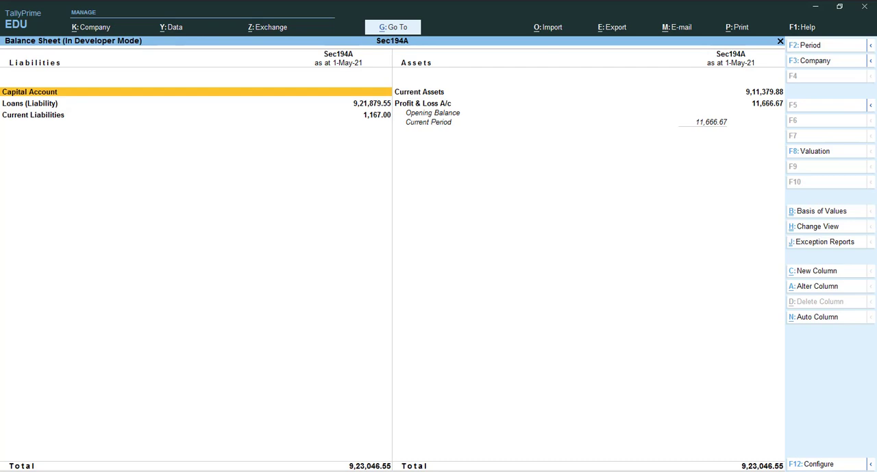
key(Down)
key(alt)
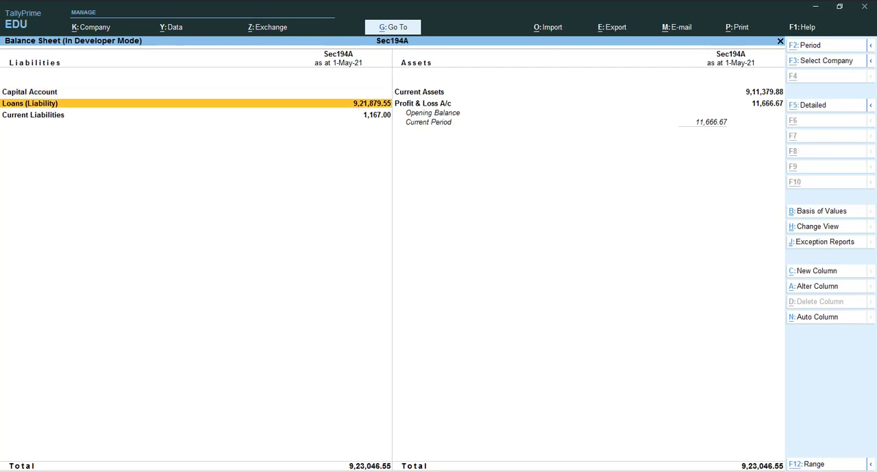
key(alt+F2)
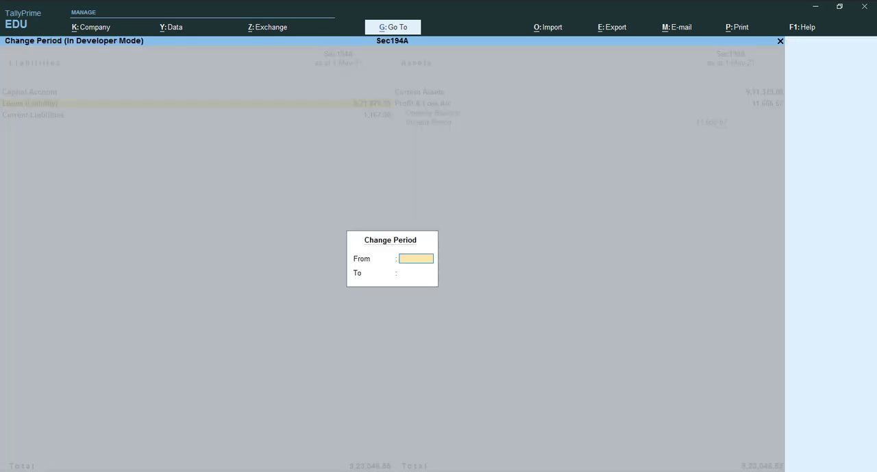
key(Return)
key(Escape)
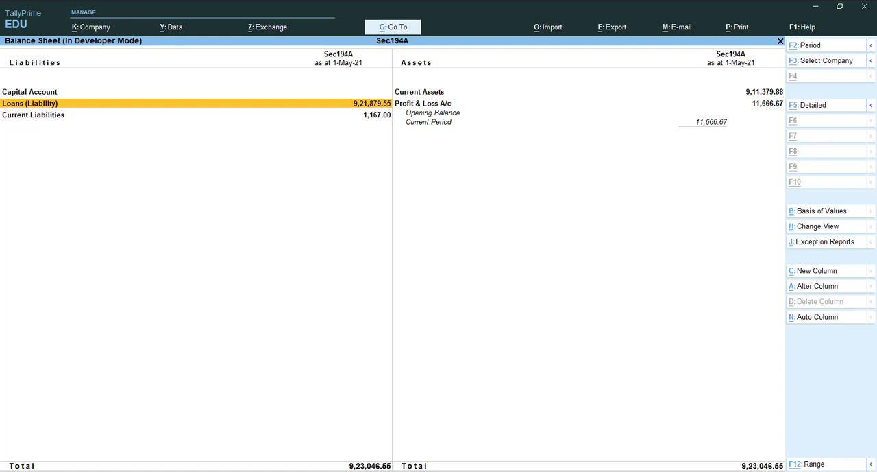
Show the Balance Sheet in detailed form and examine the loan and current liability entries
key(alt+F5)
key(Down)
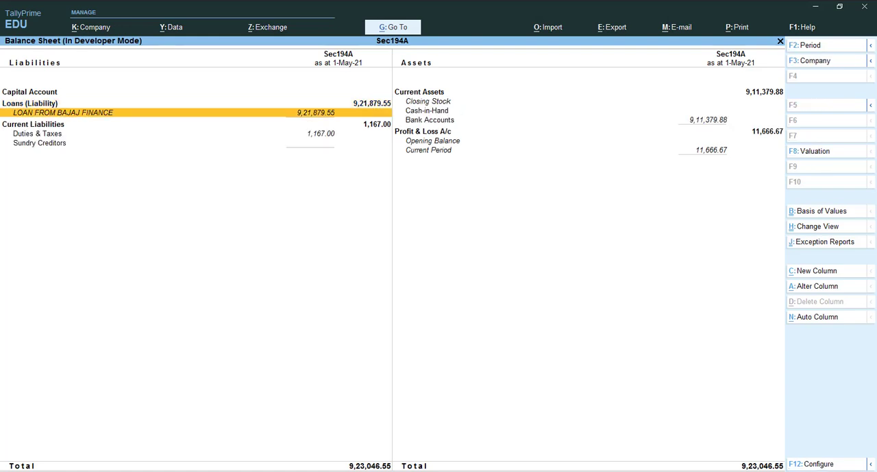
key(Up)
key(Down)
key(Down)
key(Down)
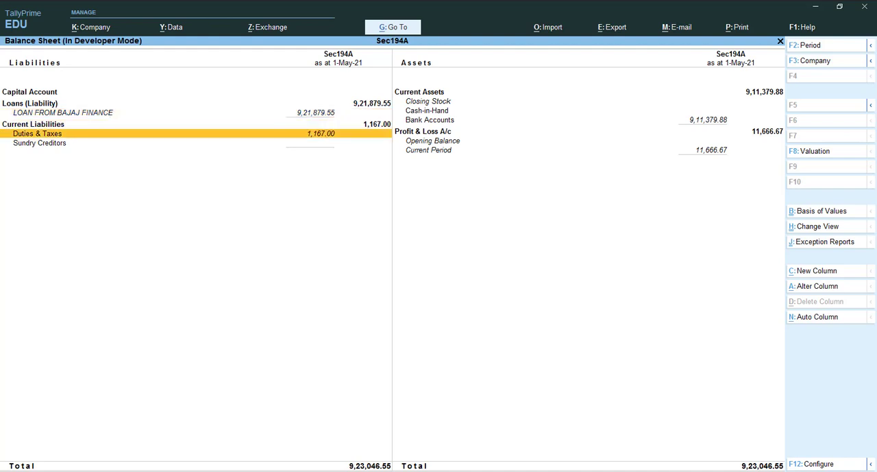
key(Up)
key(Up)
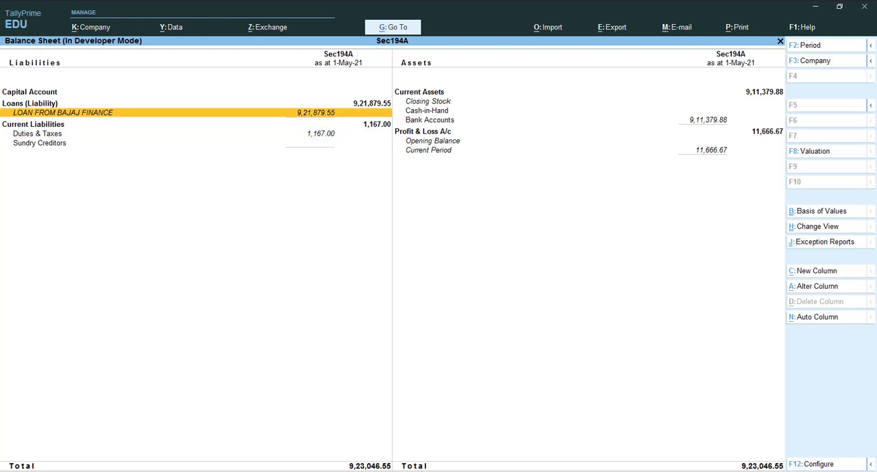
Open the Loans (Liability) group, inspect LOAN FROM BAJAJ FINANCE's monthly summary for April and May, and return to the Balance Sheet
key(Up)
key(Return)
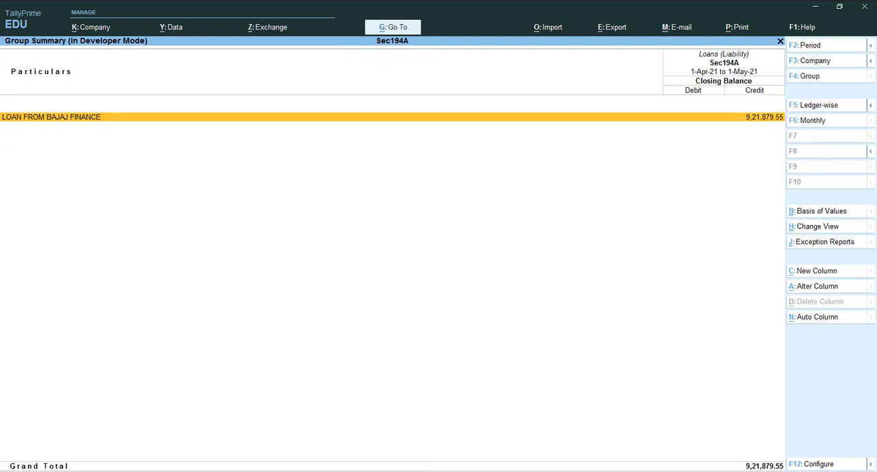
key(Return)
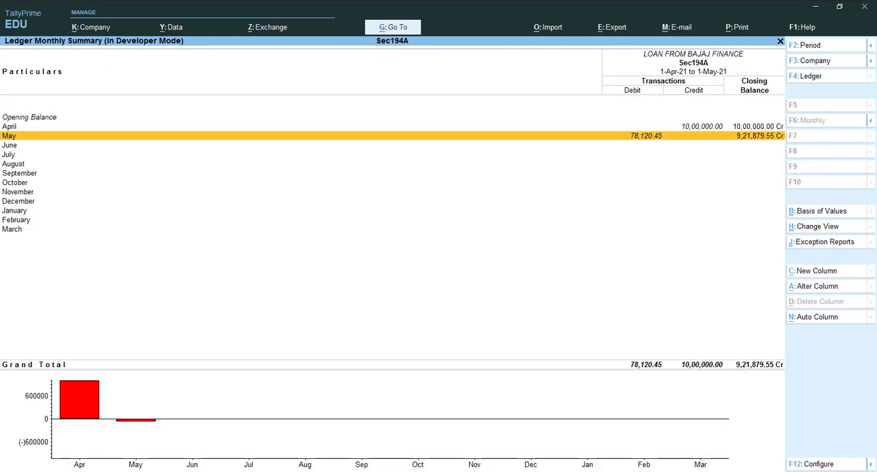
key(Up)
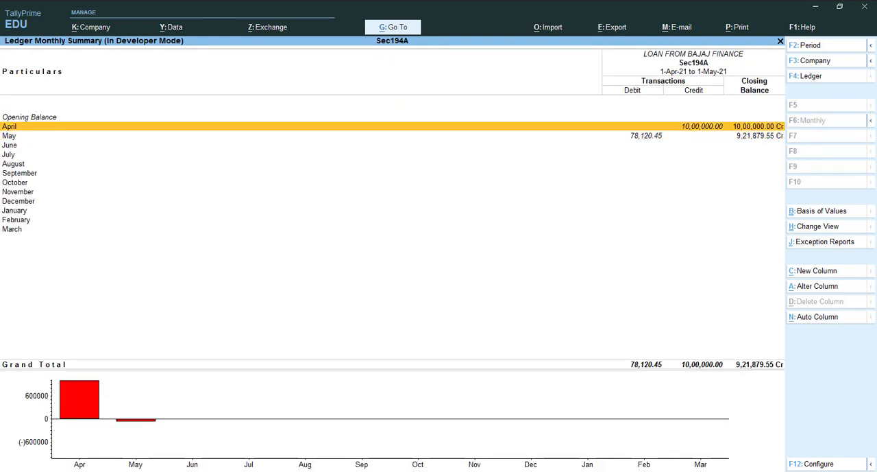
key(Down)
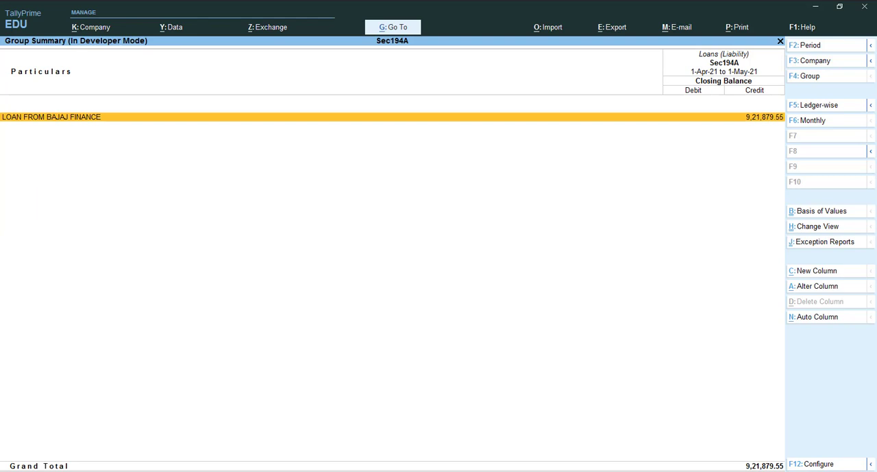
key(Escape)
Inspect the Duties & Taxes group under Current Liabilities and return to the Balance Sheet
key(Down)
key(Down)
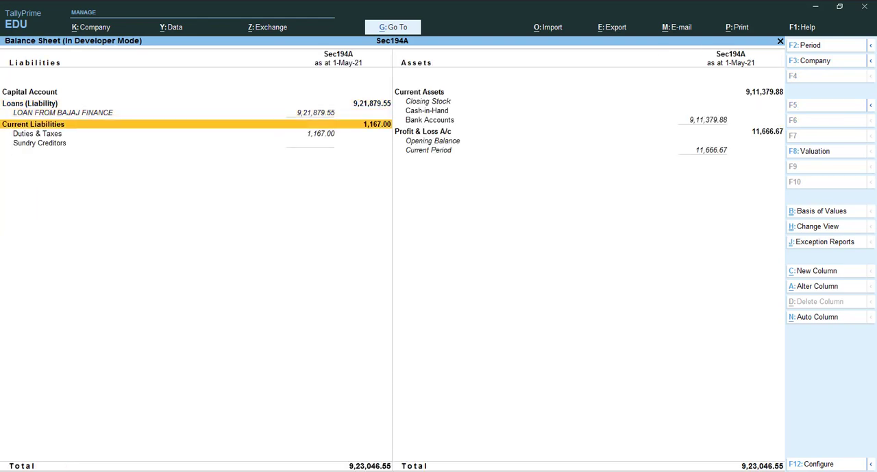
key(Down)
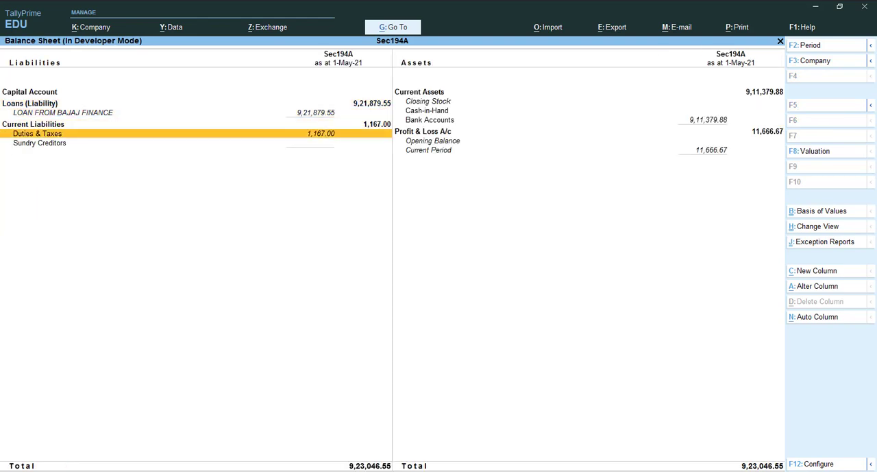
key(Return)
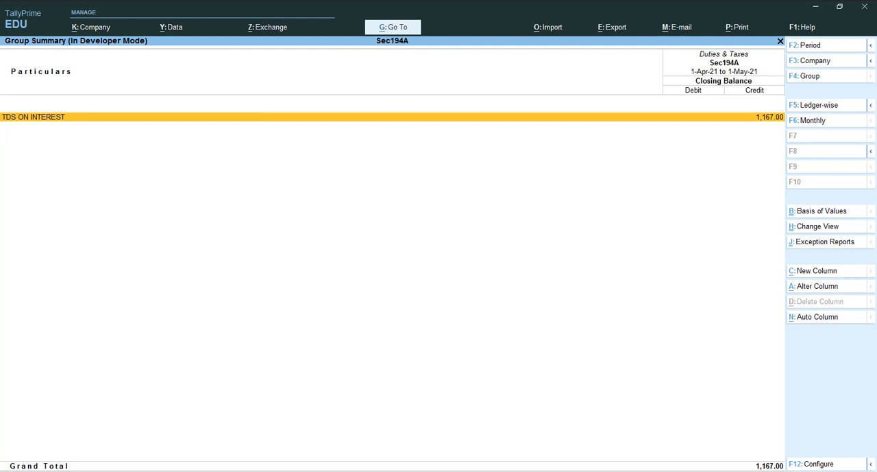
key(Escape)
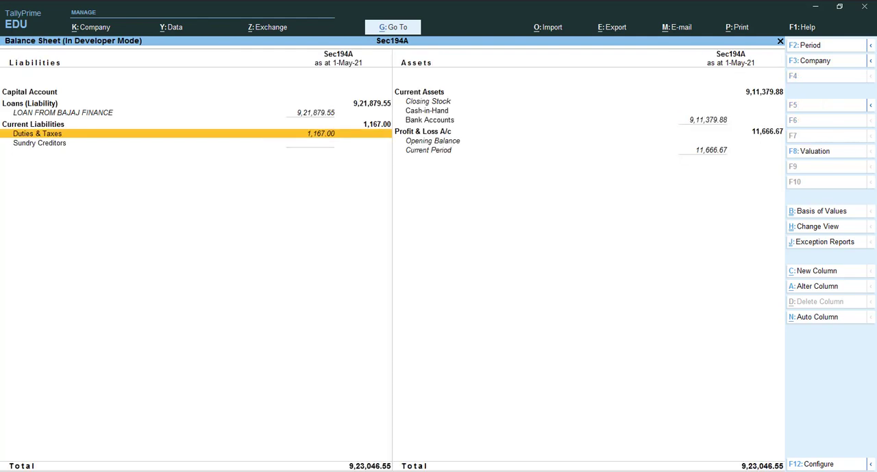
Open Profit & Loss A/c from the Balance Sheet, inspect its Indirect Expenses group and return to the Gateway of Tally
key(Right)
key(Return)
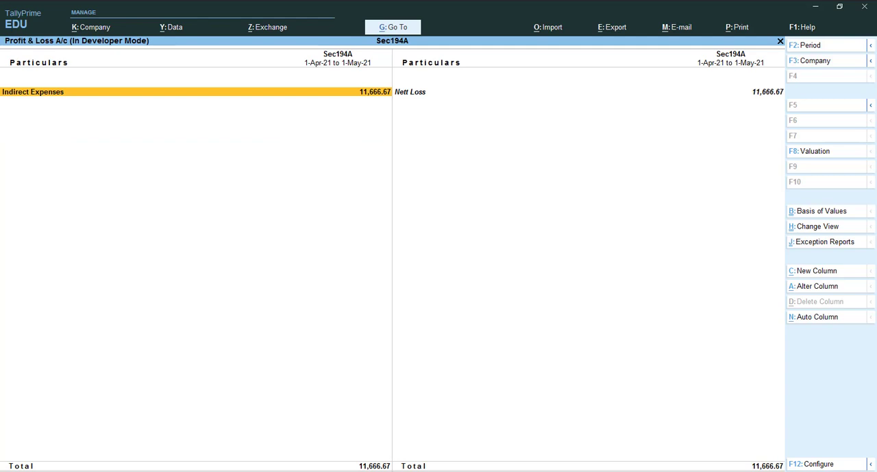
key(Return)
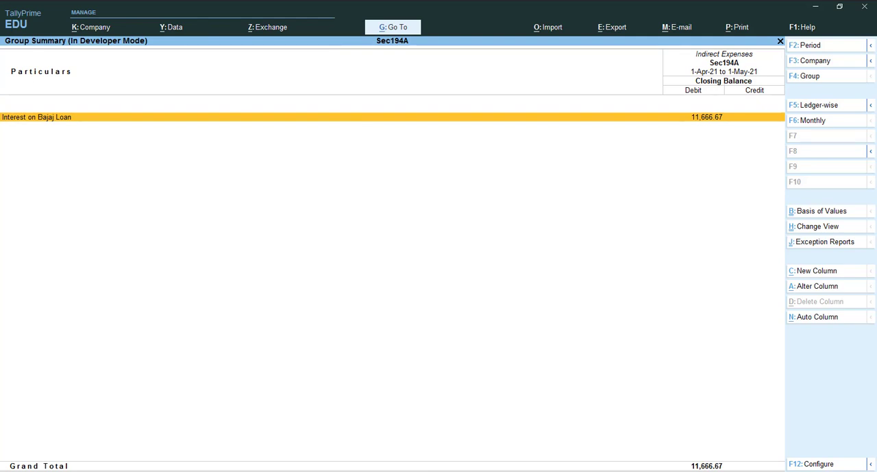
key(Escape)
key(Escape)
key(Escape)
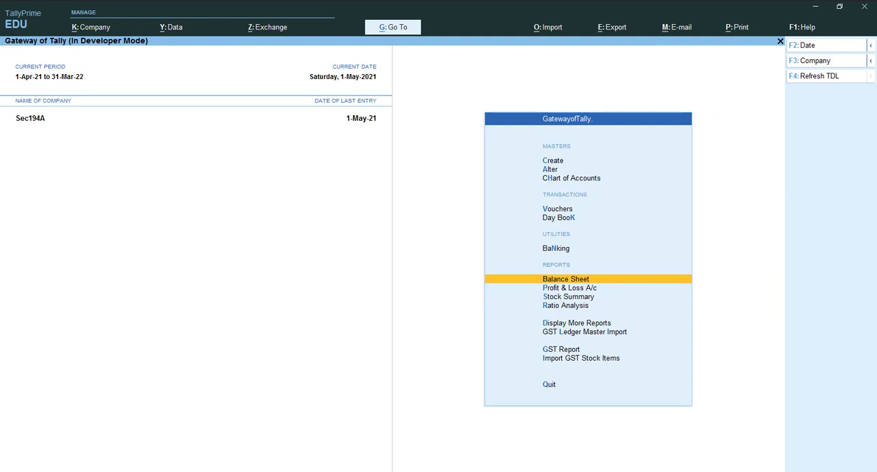
key(Escape)
key(Escape)
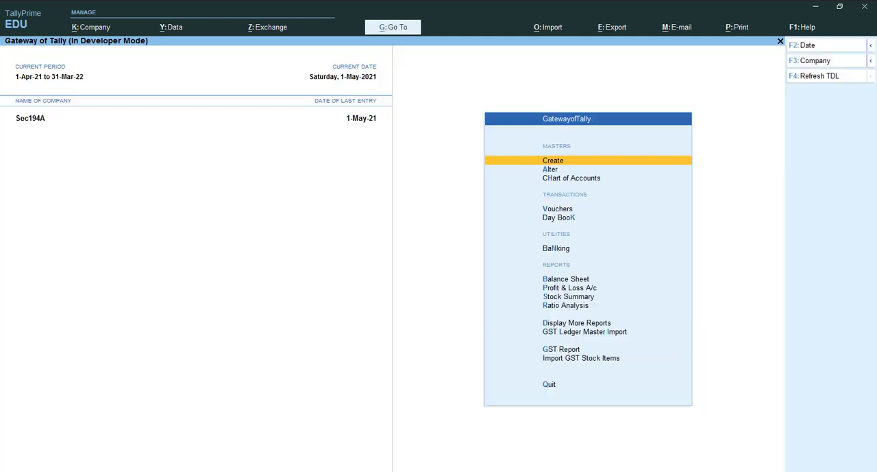
Open Form 26Q from the statutory TDS reports
key(Down)
key(Down)
key(Down)
key(Down)
key(Down)
key(Down)
key(Down)
key(Down)
key(Down)
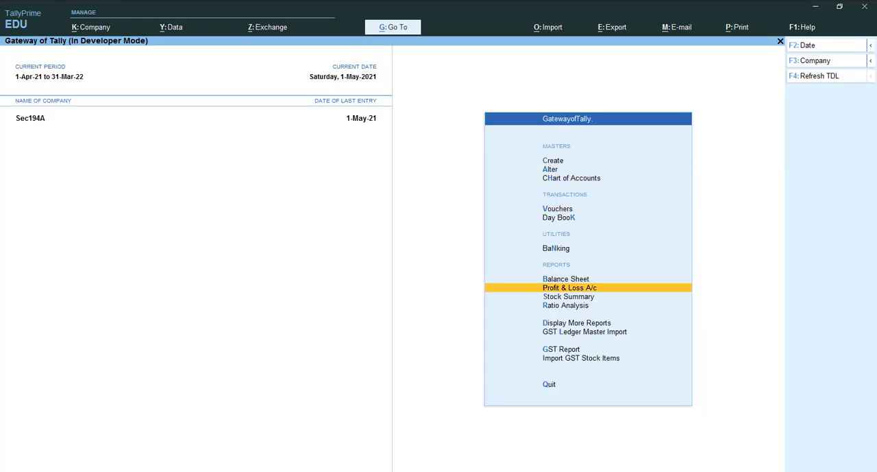
key(Down)
key(Return)
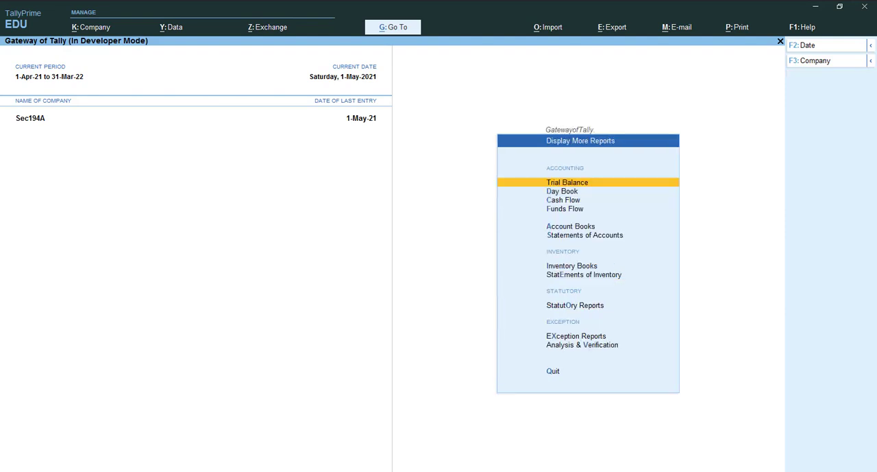
key(Down)
key(Down)
key(Down)
key(Down)
key(Down)
key(Down)
key(Down)
key(Down)
key(Down)
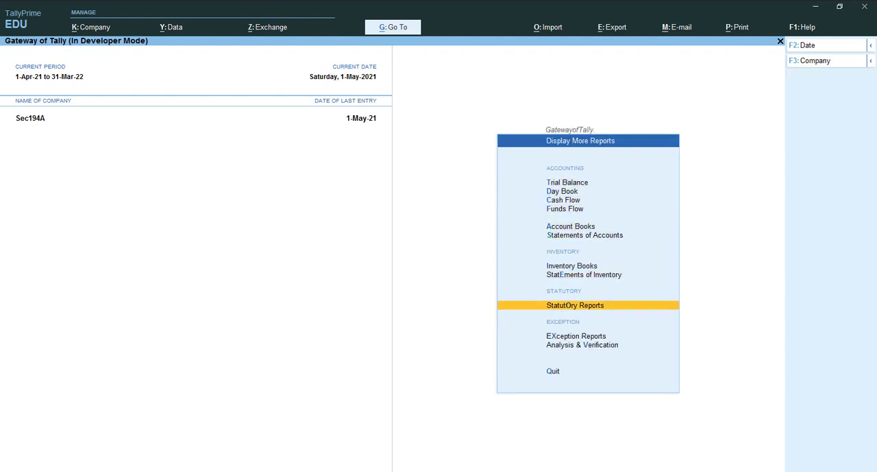
key(Up)
key(Return)
key(Down)
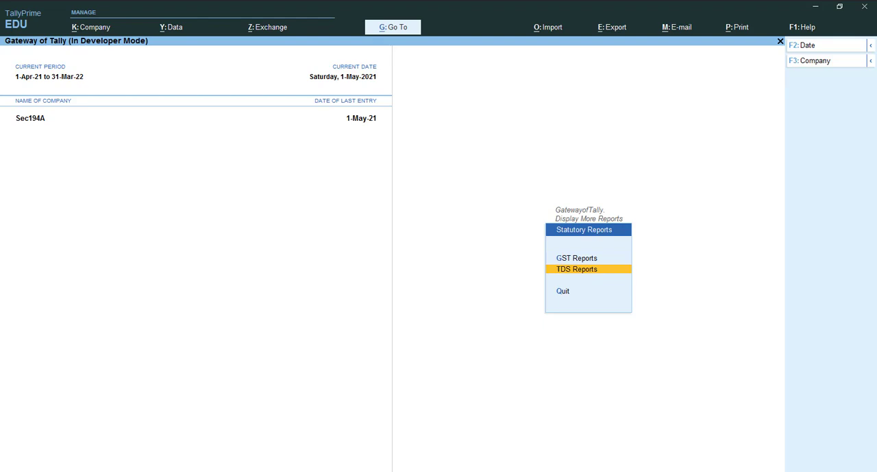
key(Return)
key(Down)
key(Return)
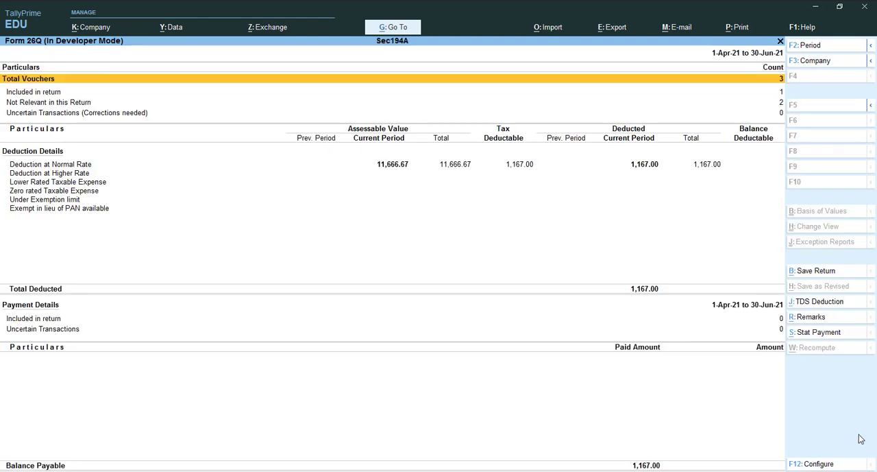
Start a statutory payment from Form 26Q with TDS as the tax type
click(814, 334)
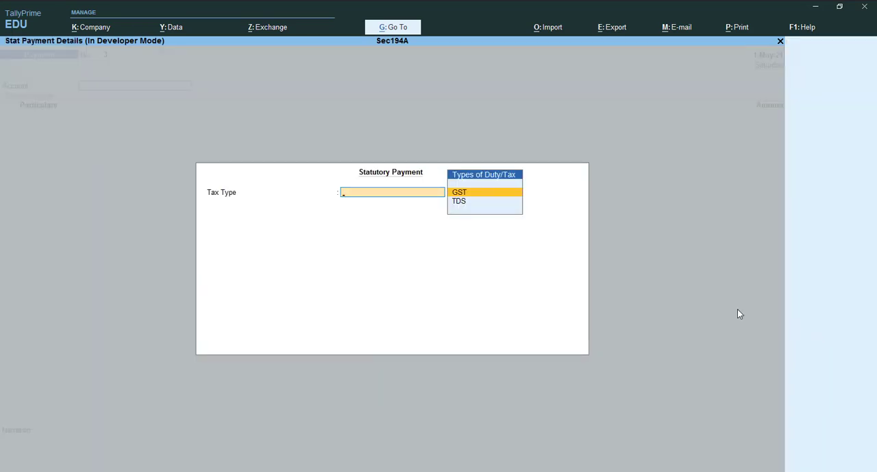
key(Down)
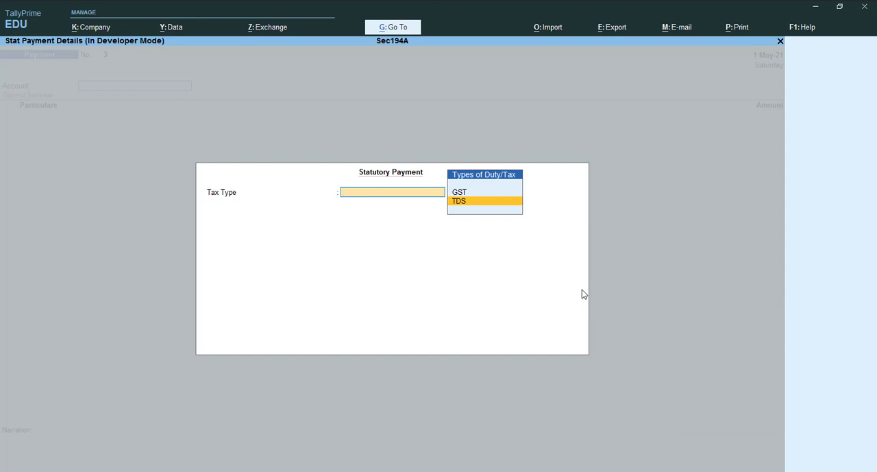
key(Return)
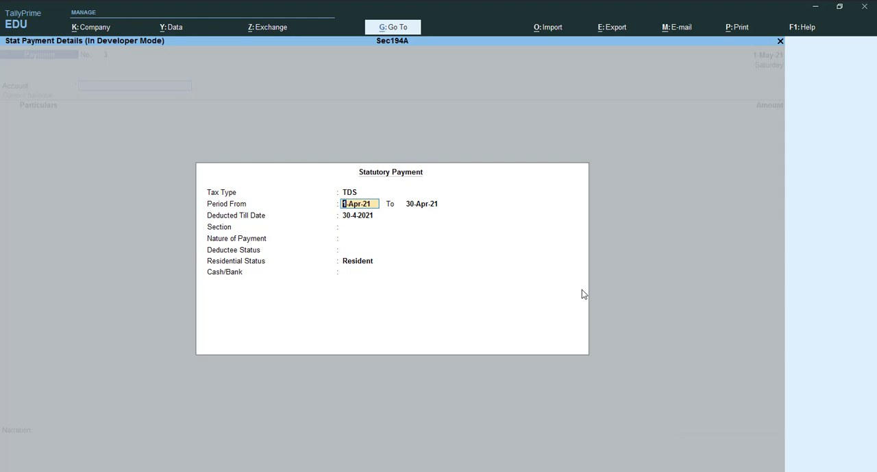
Set the statutory payment period to 1-Apr-21 through 1-May-21 and the deducted-till date to 1-5-2021
key(Return)
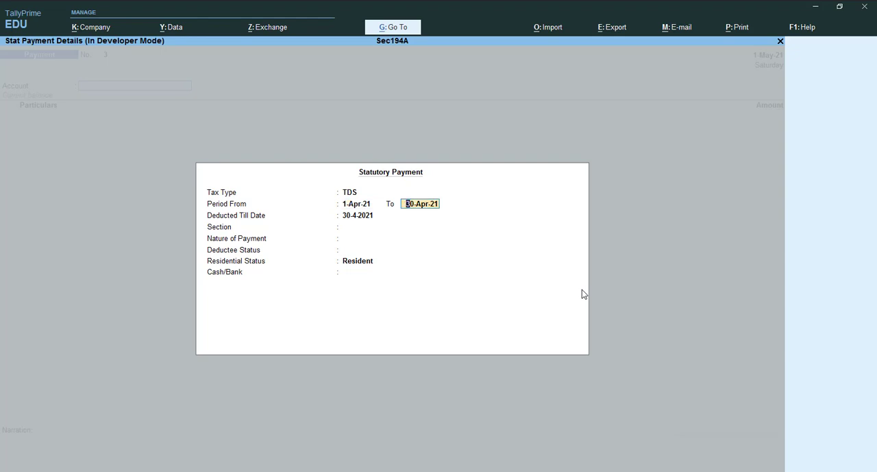
key(BackSpace)
text(15)
key(BackSpace)
text(-5)
key(Return)
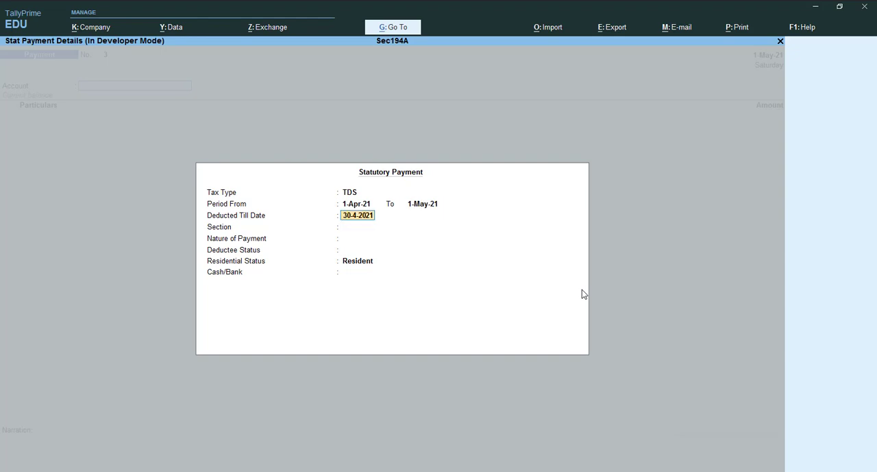
text(1-5)
key(Return)
key(Return)
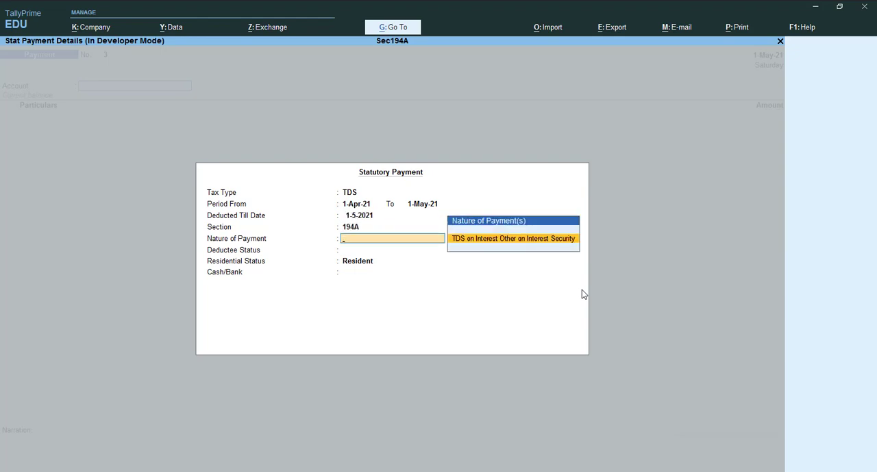
Fill the payment with section 194A, TDS on Interest Other on Interest Security, deductee status Company and SBI BANK as the paying account
key(Return)
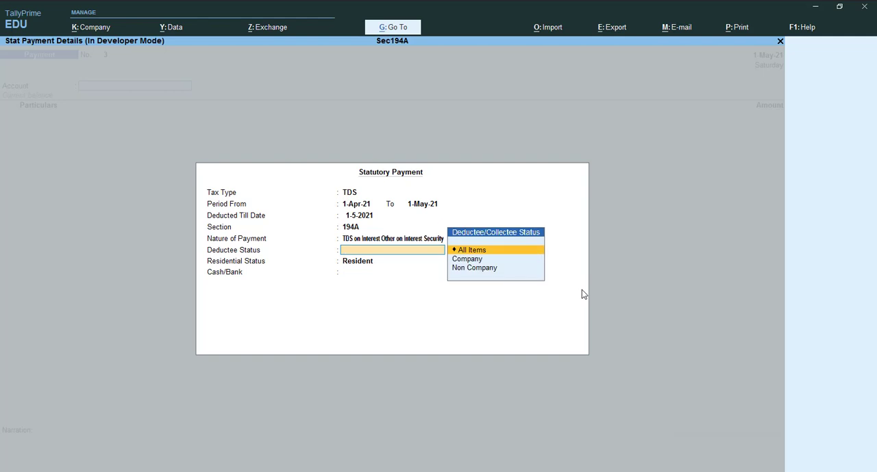
key(Down)
key(Return)
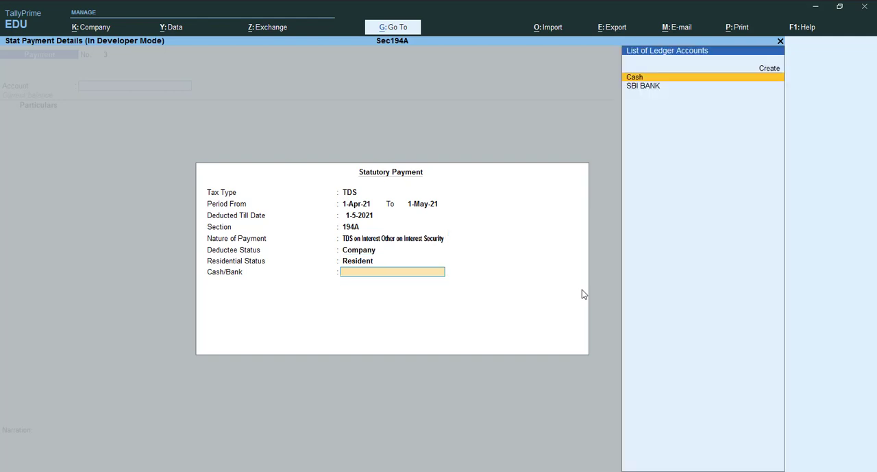
key(Down)
key(Return)
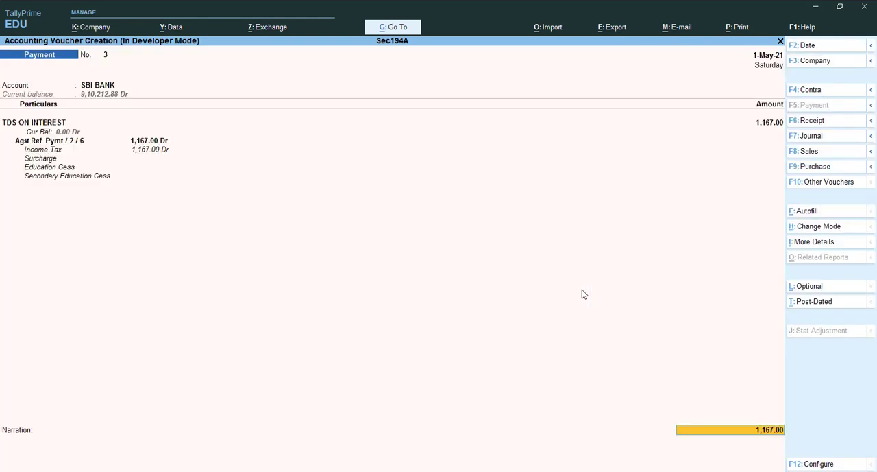
Accept the voucher amount and allocate it to SBI BANK as a Cheque, cheque range Not Applicable, without an instrument number
key(Return)
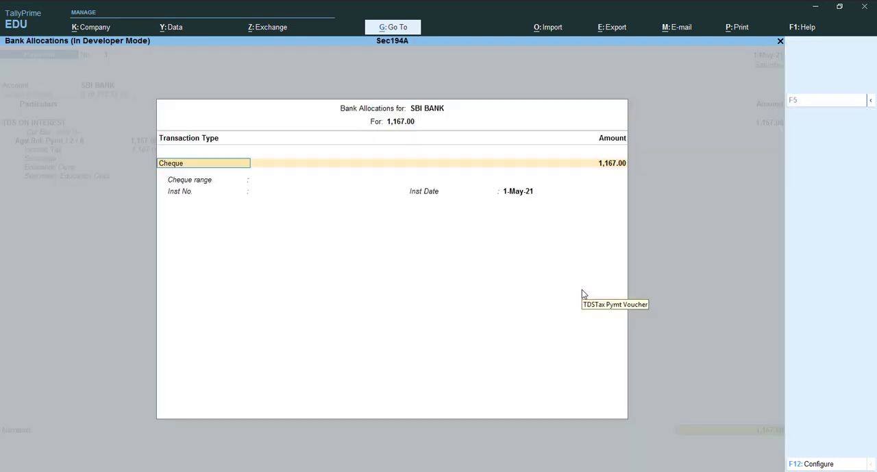
key(Return)
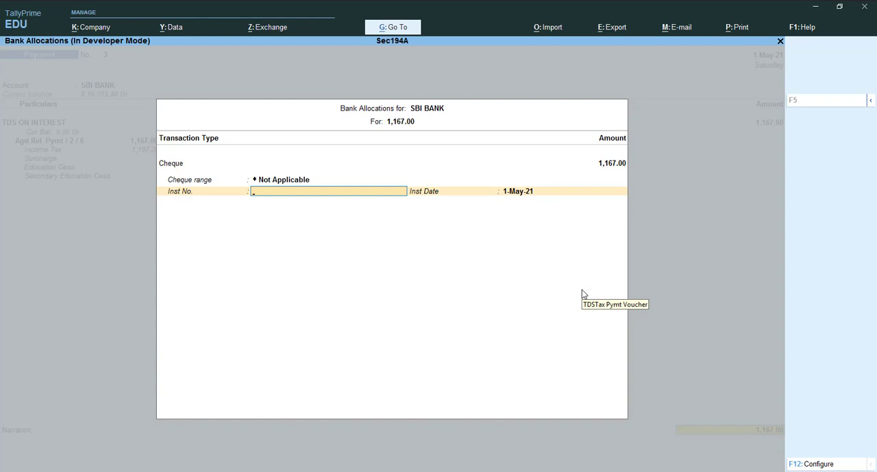
key(Return)
key(Return)
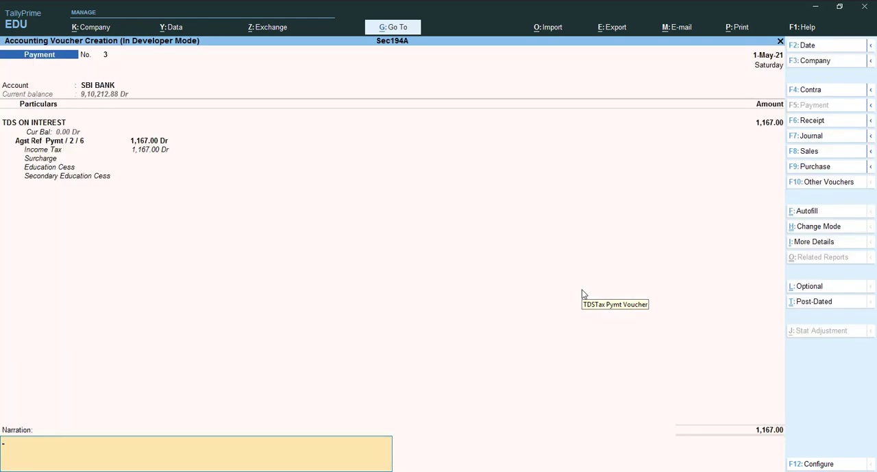
Enter the narration "BEING PAID TO TDS ON GOVET" and save the TDS payment voucher
text(BEING PAID TO TDS)
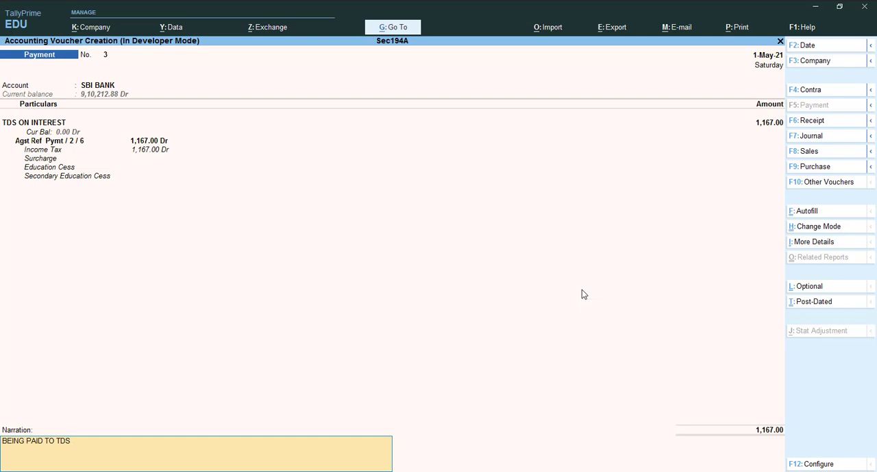
text(ON GOVET)
key(Return)
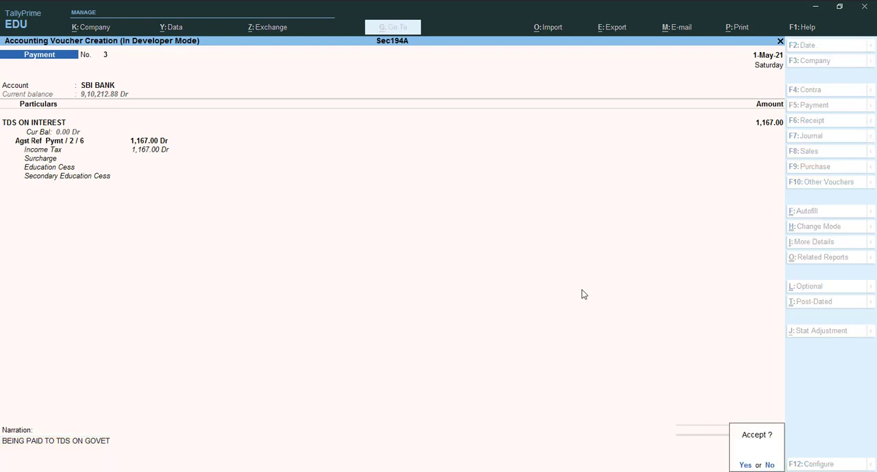
key(Return)
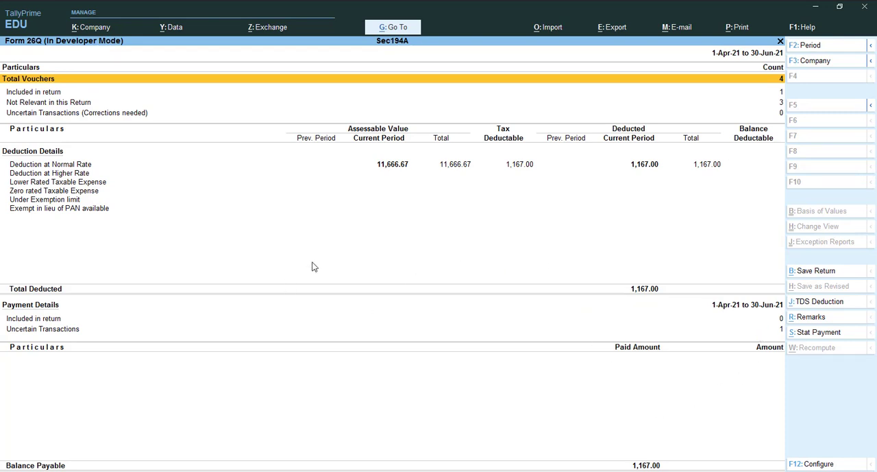
Open the uncertain payment transactions in Form 26Q and bring up the voucher listed for missing bank details
click(47, 332)
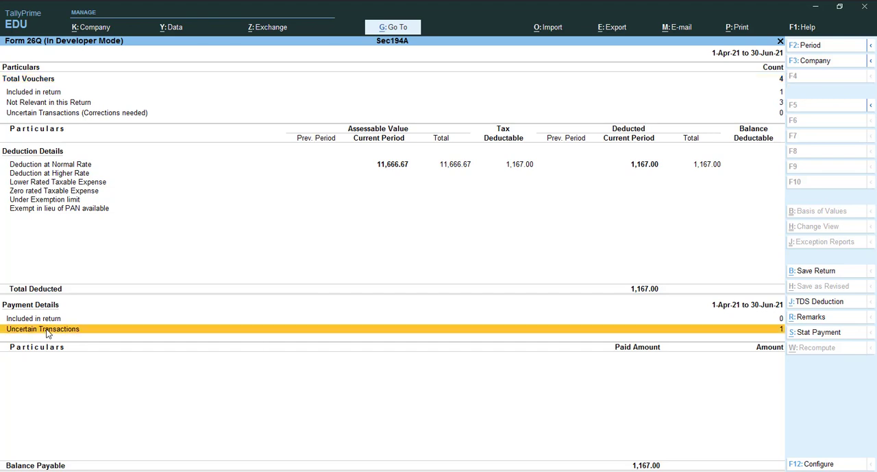
click(47, 333)
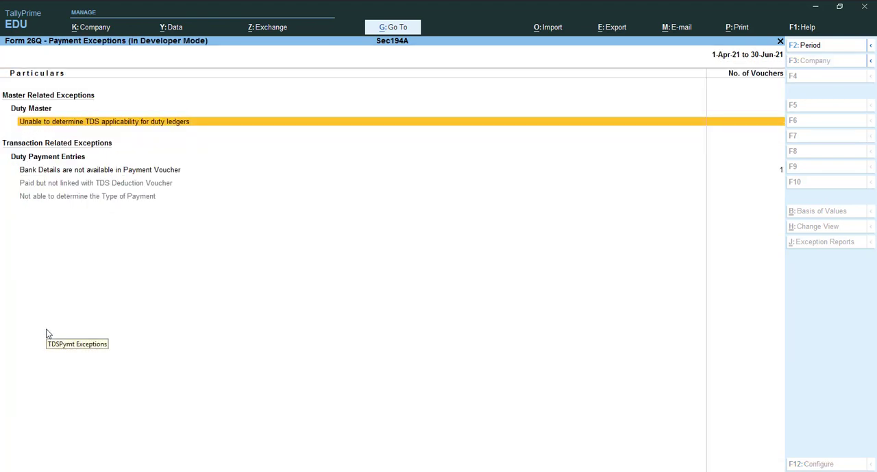
key(Down)
key(Down)
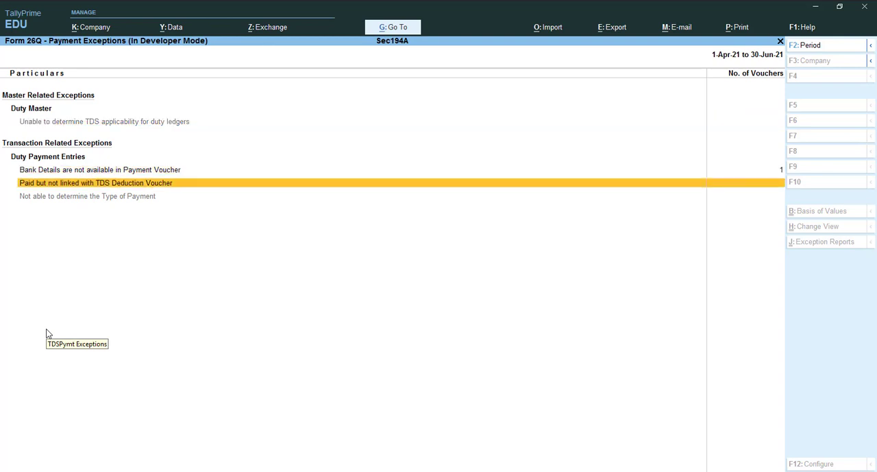
key(Up)
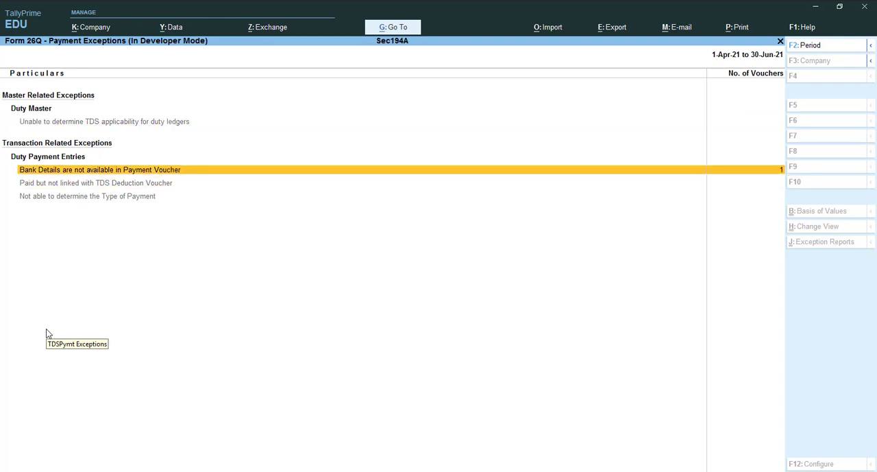
key(Return)
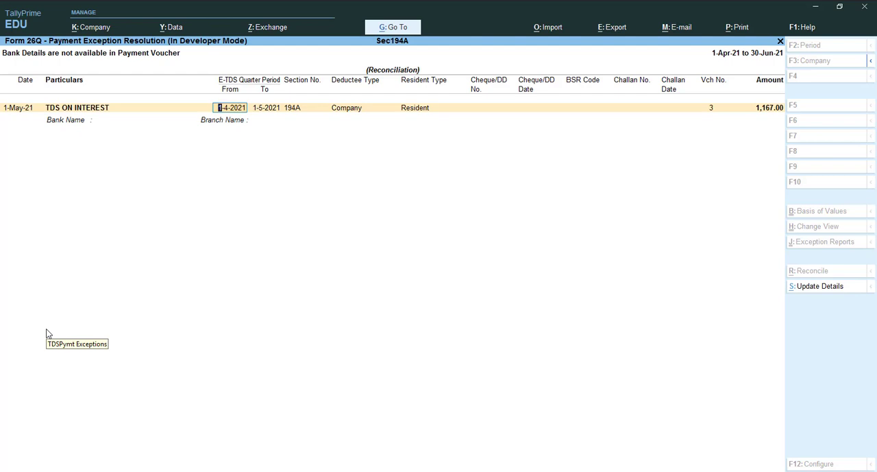
key(Return)
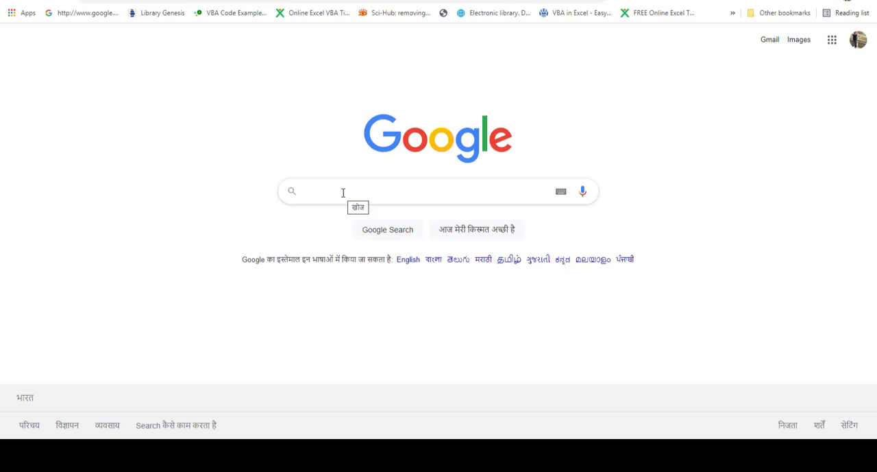
Switch to the web browser and search Google for "tds payment online"
text(TSD)
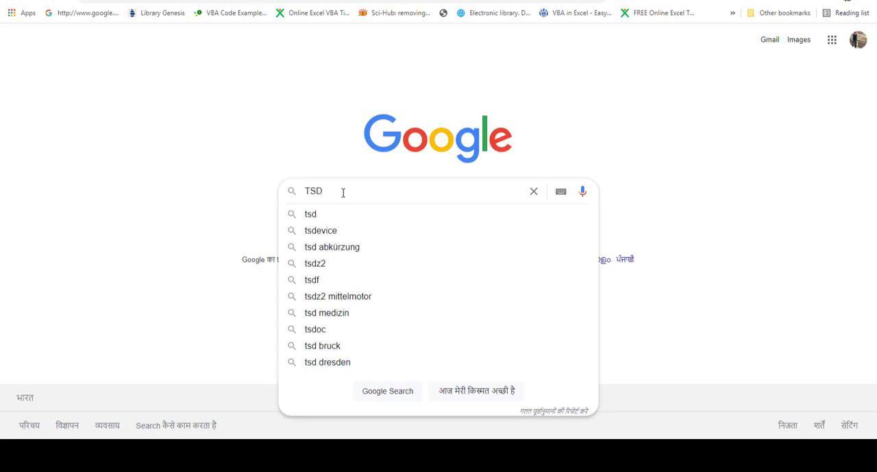
key(BackSpace)
key(BackSpace)
text(DS)
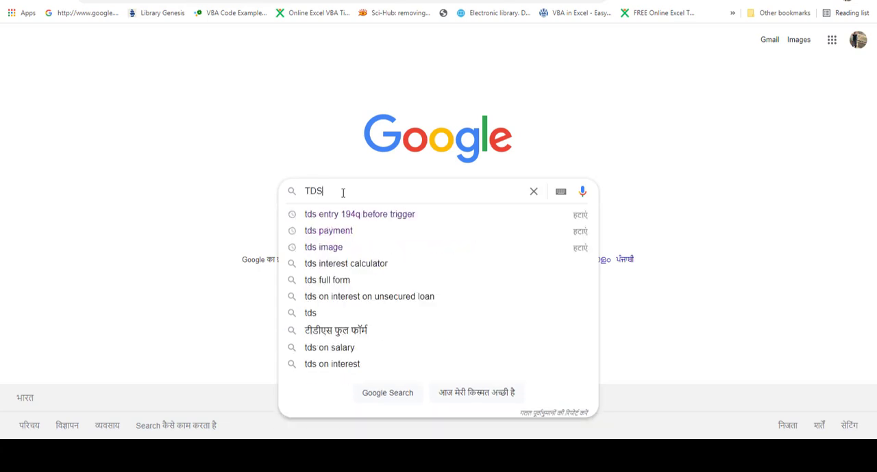
text( PAY)
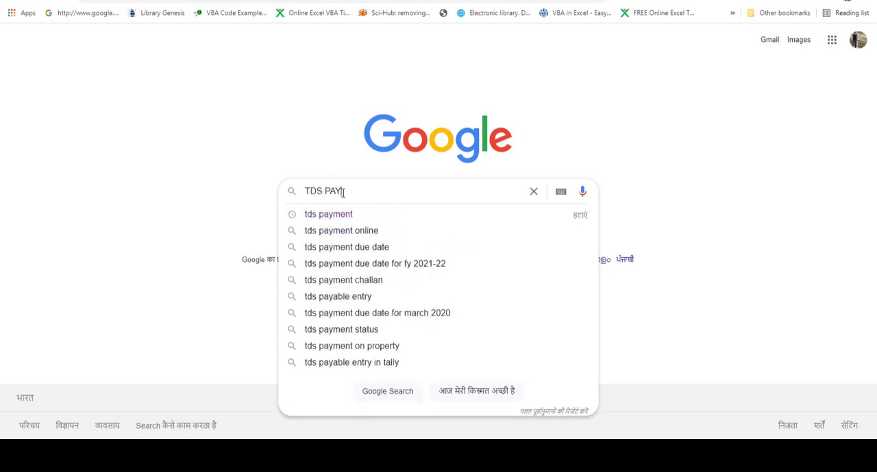
key(Down)
key(Down)
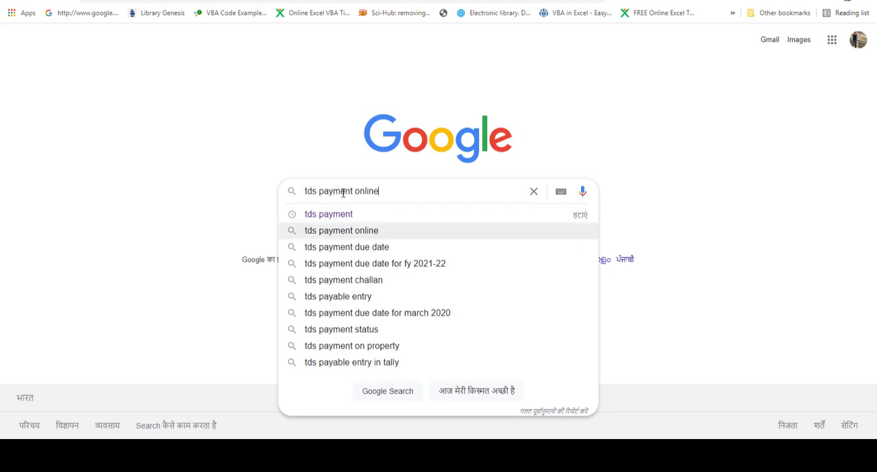
key(Return)
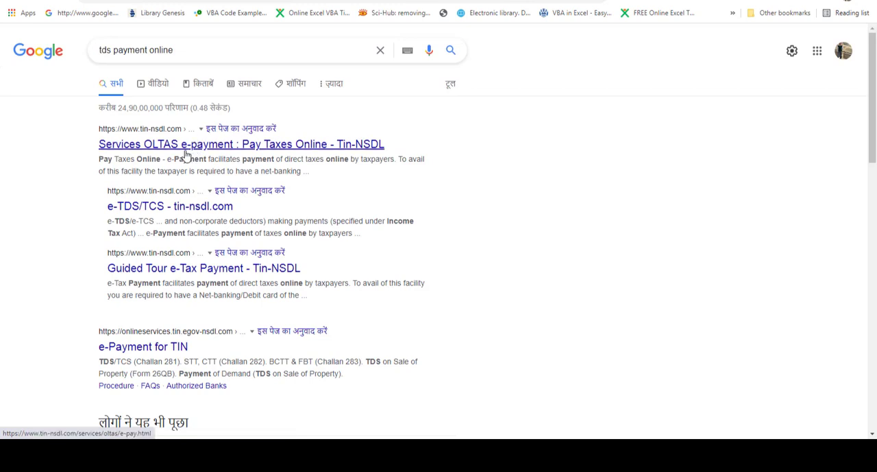
Open the Tin-NSDL OLTAS e-payment page and proceed to the TDS/TCS form for Challan No./ITNS 281
click(196, 148)
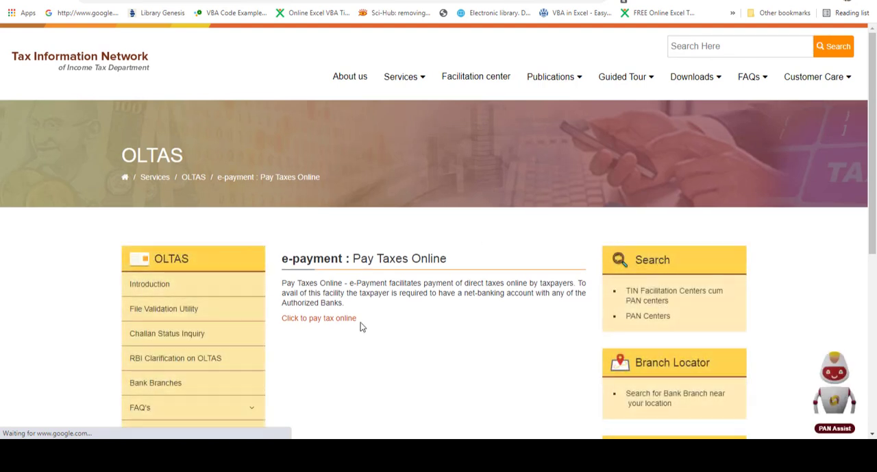
click(315, 320)
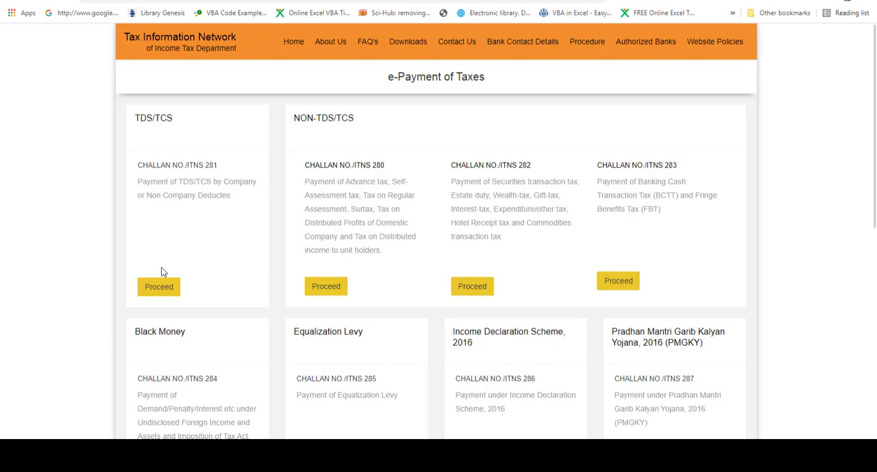
click(160, 288)
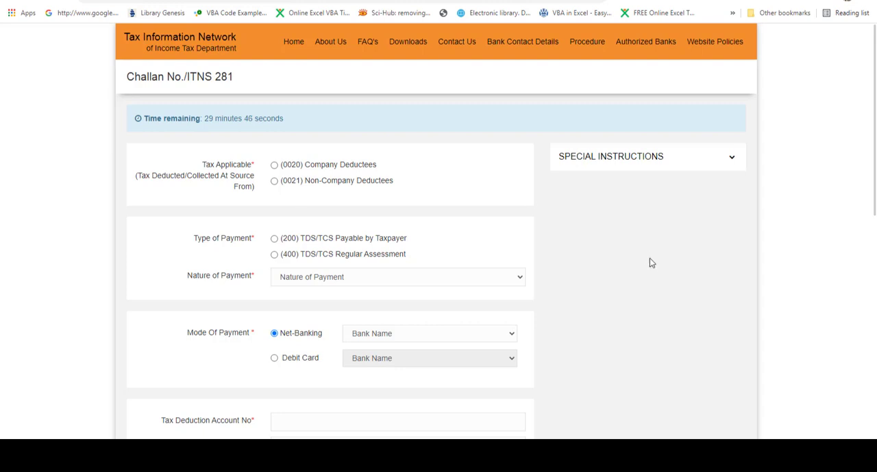
Set the tax applicable to (0021) Non-Company Deductees and the type of payment to (200) TDS/TCS Payable by Taxpayer
click(275, 182)
click(275, 239)
scroll(875, 113, down, 2)
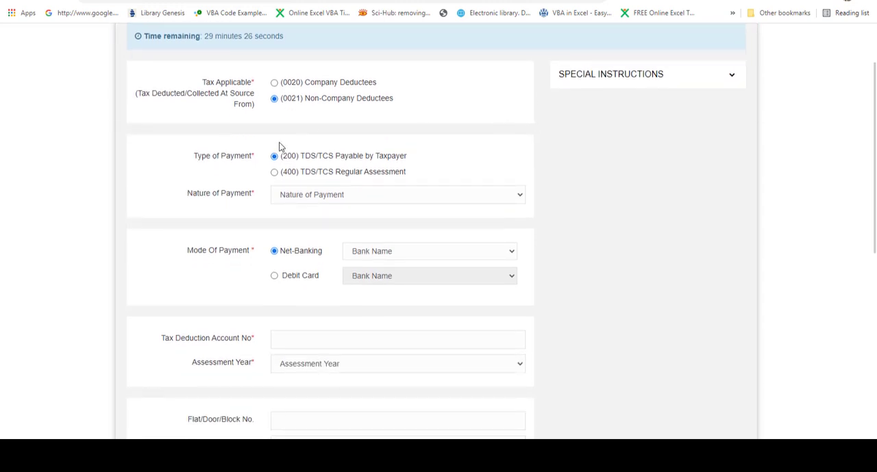
Set the nature of payment to 94A - Interest other than Interest on Securities
click(307, 198)
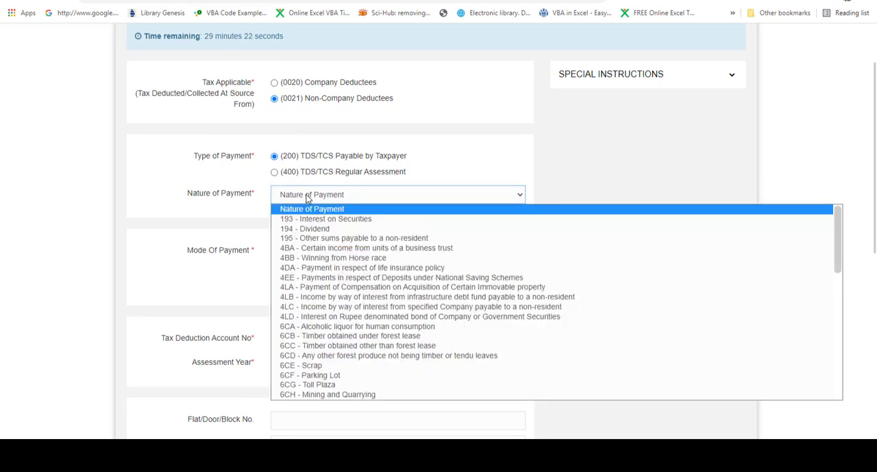
key(Down)
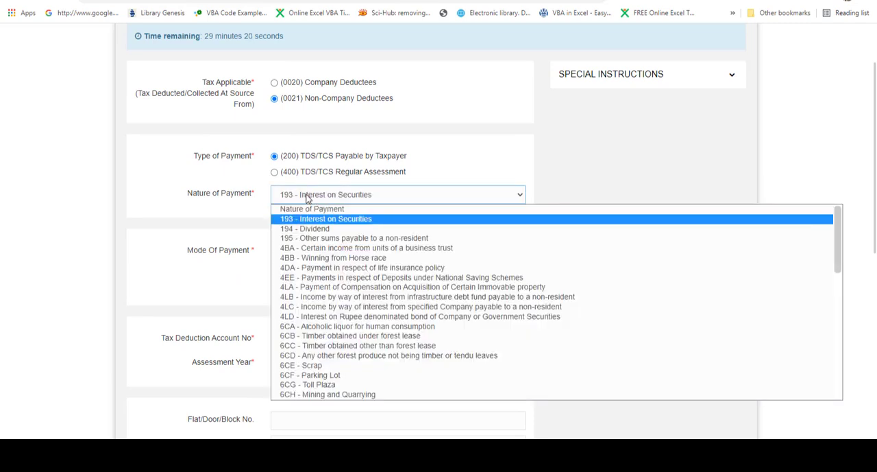
key(Down)
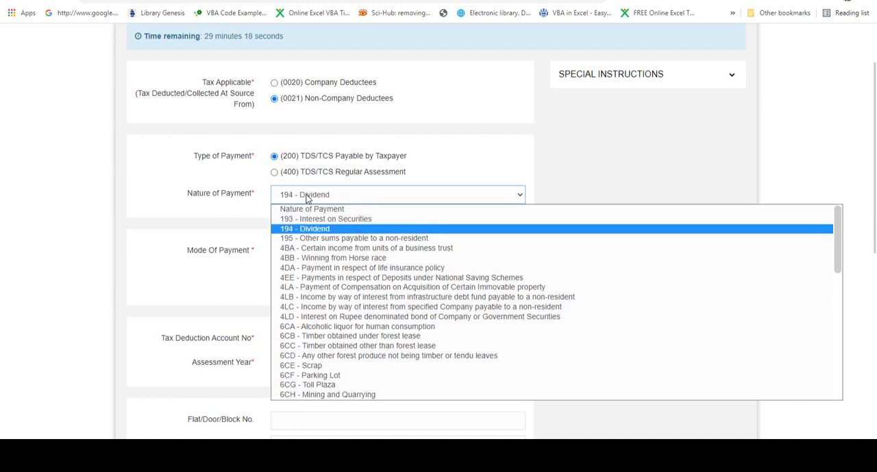
key(Up)
key(Up)
key(Down)
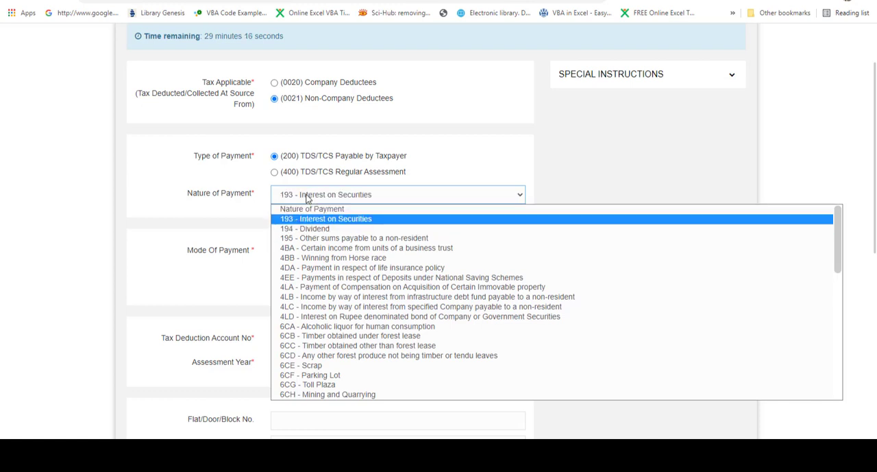
key(Down)
key(Down)
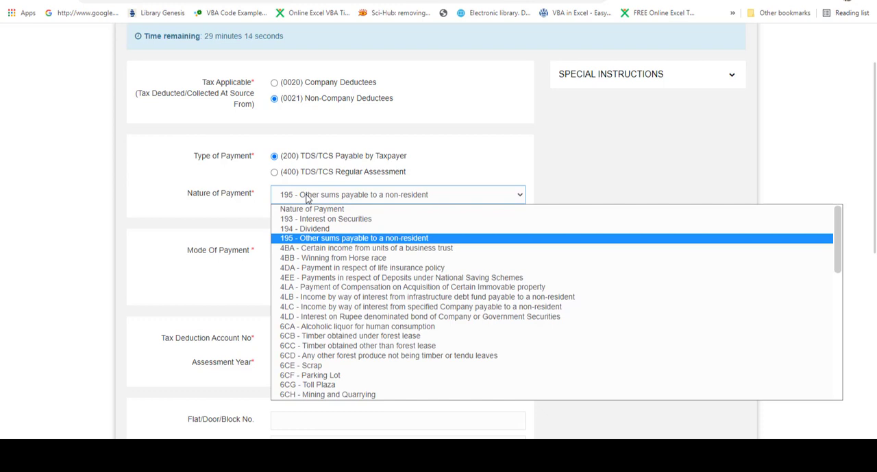
key(Down)
key(Down)
key(Down)
key(Down)
key(Down)
key(Down)
key(Down)
key(Down)
key(Down)
key(Down)
key(Down)
key(Down)
key(Down)
key(Down)
key(Down)
key(Down)
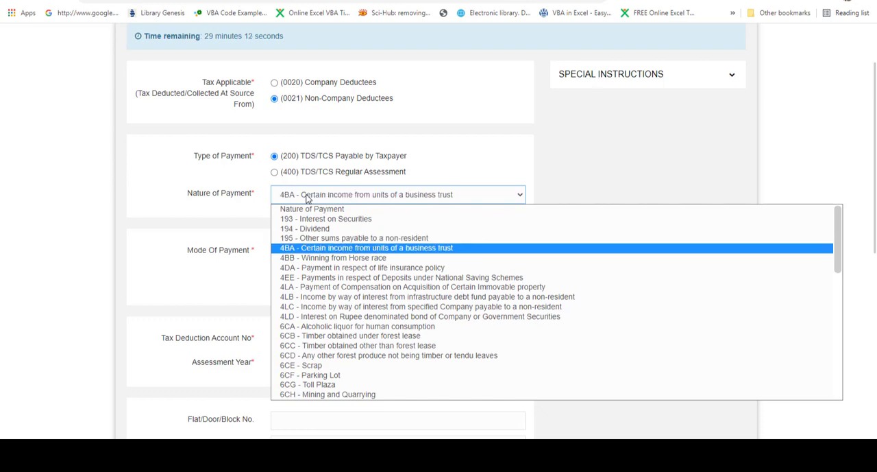
key(Down)
key(Down)
key(Down)
key(Down)
key(Down)
key(Down)
key(Down)
key(Down)
key(Down)
key(Down)
key(Down)
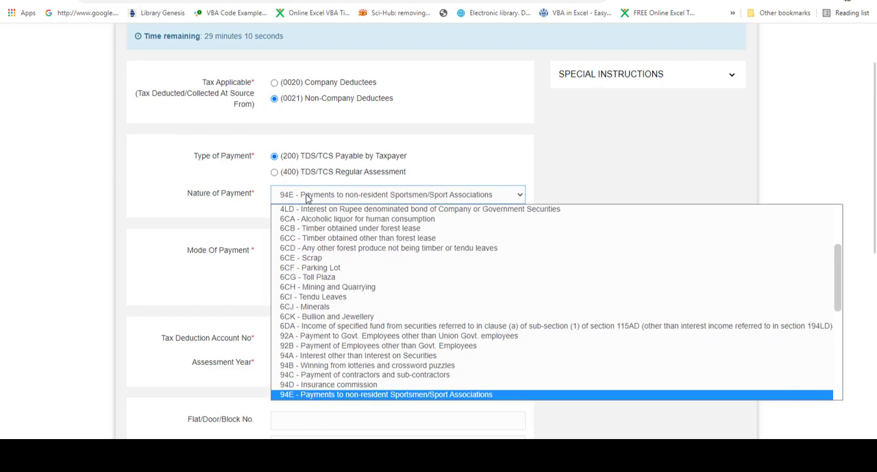
key(Up)
key(Up)
key(Up)
key(Up)
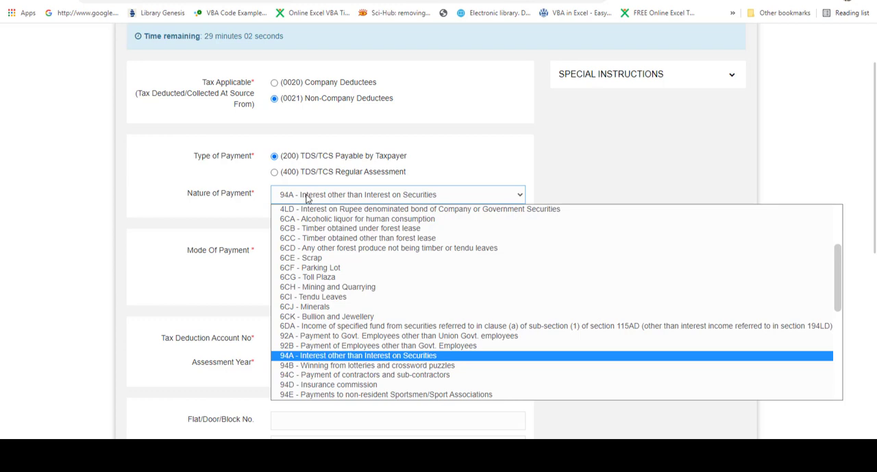
key(Return)
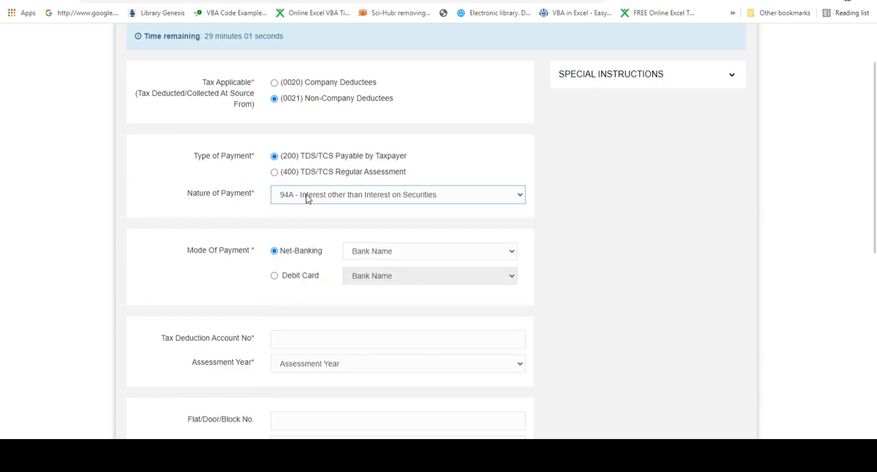
Choose State Bank of India as the bank for the Net-Banking mode of payment
click(428, 251)
key(Down)
key(Down)
key(Down)
key(Down)
key(Down)
key(Down)
key(Down)
key(Down)
key(Down)
key(Down)
key(Down)
key(Down)
key(Down)
key(Down)
key(Down)
key(Down)
key(Down)
key(Down)
key(Down)
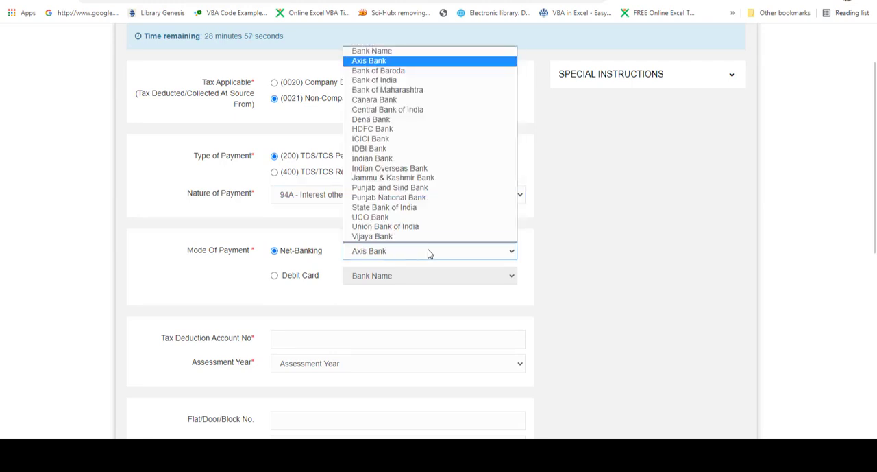
key(Up)
key(Up)
key(Up)
key(Up)
key(Up)
key(Up)
key(Up)
key(Up)
key(Up)
key(Up)
key(Up)
key(Up)
key(Up)
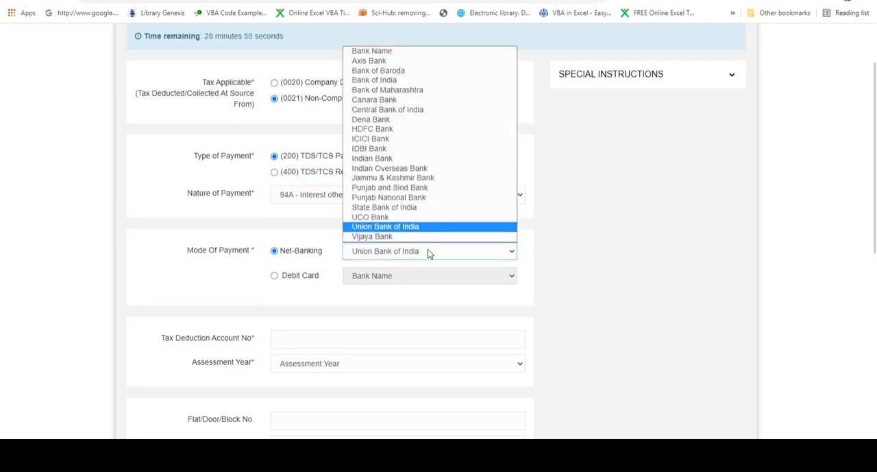
key(Home)
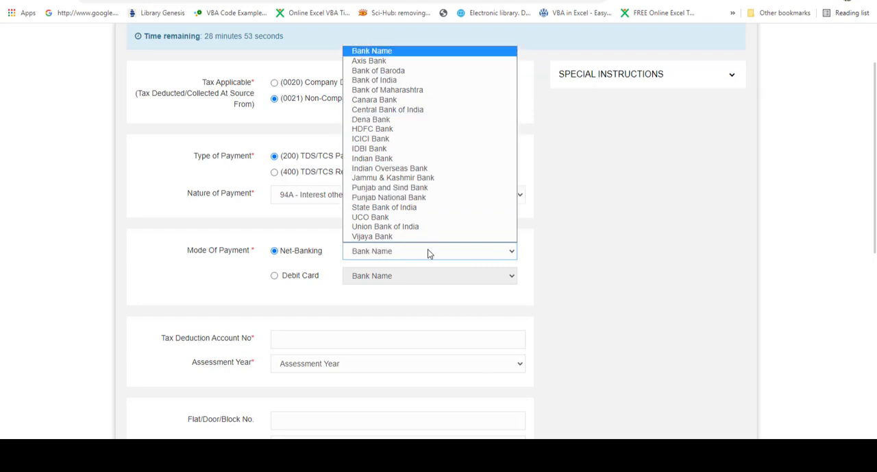
key(Down)
key(Down)
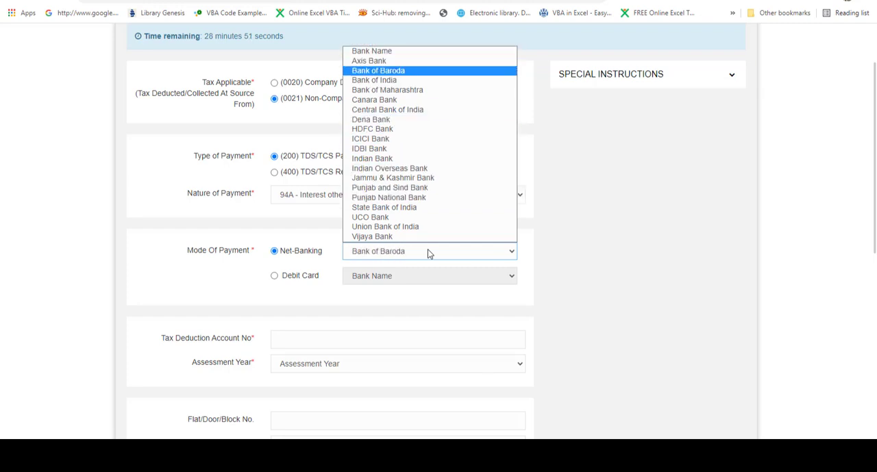
key(Down)
key(Down)
key(Down)
key(Down)
key(Down)
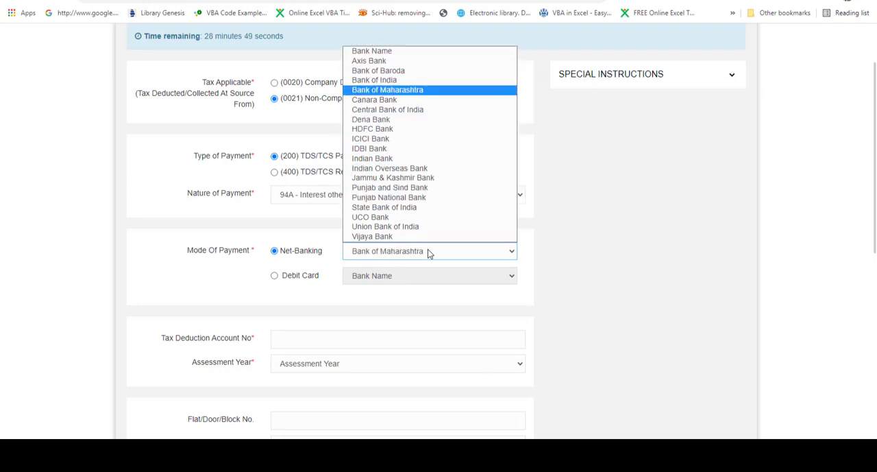
key(Down)
key(Down)
key(Down)
key(Down)
key(Down)
key(Down)
key(Down)
key(Down)
key(Down)
key(Down)
key(Down)
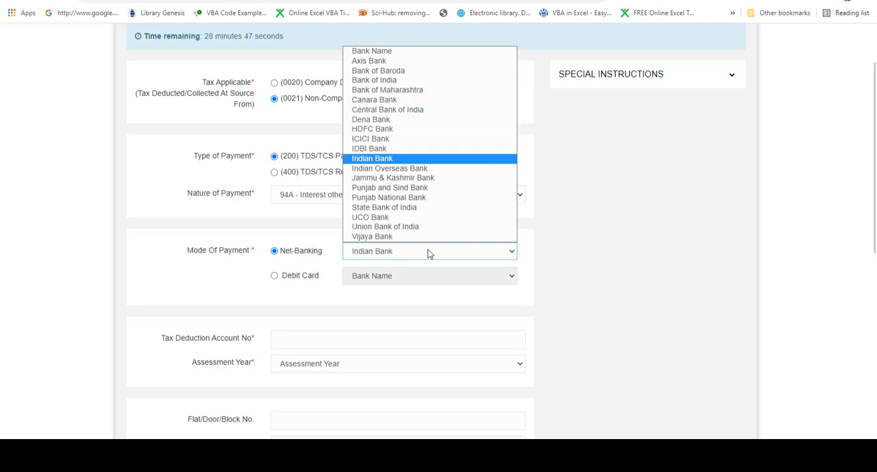
key(Up)
key(Up)
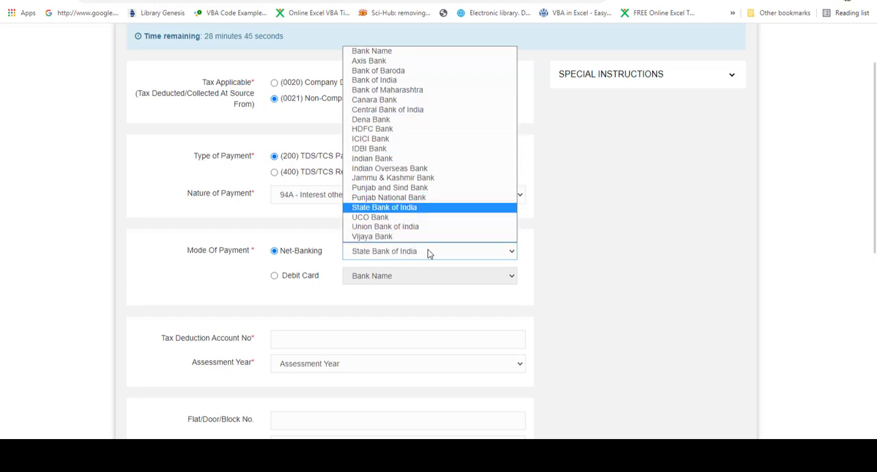
key(Return)
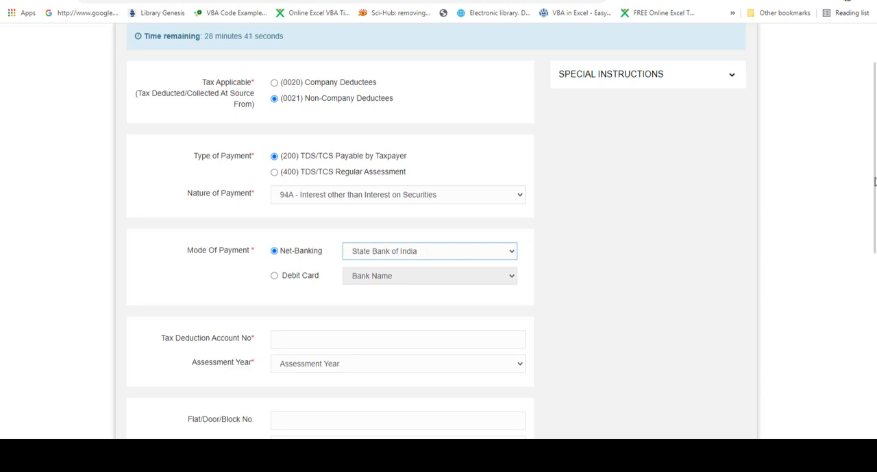
Enter the deductor's Tax Deduction Account No and set the assessment year to 2021-22
scroll(875, 180, down, 2)
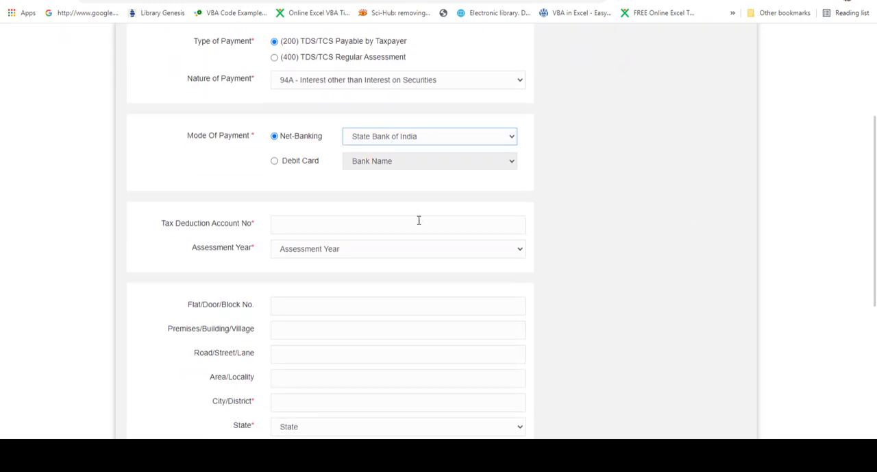
click(418, 223)
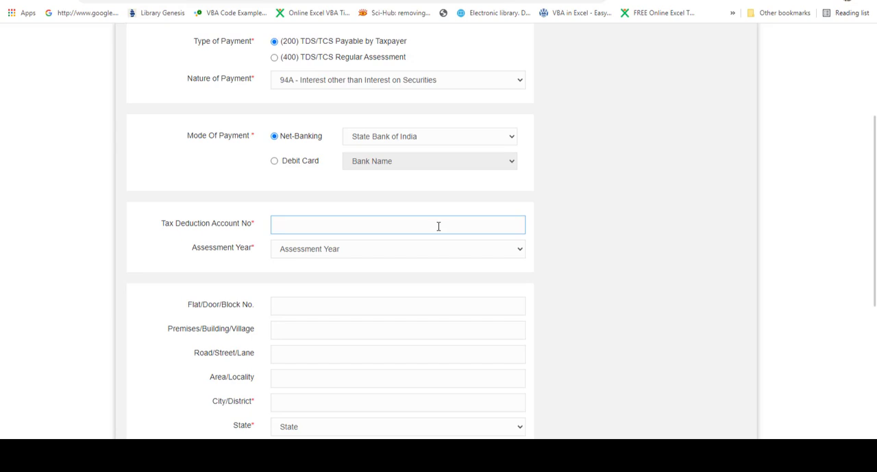
click(440, 254)
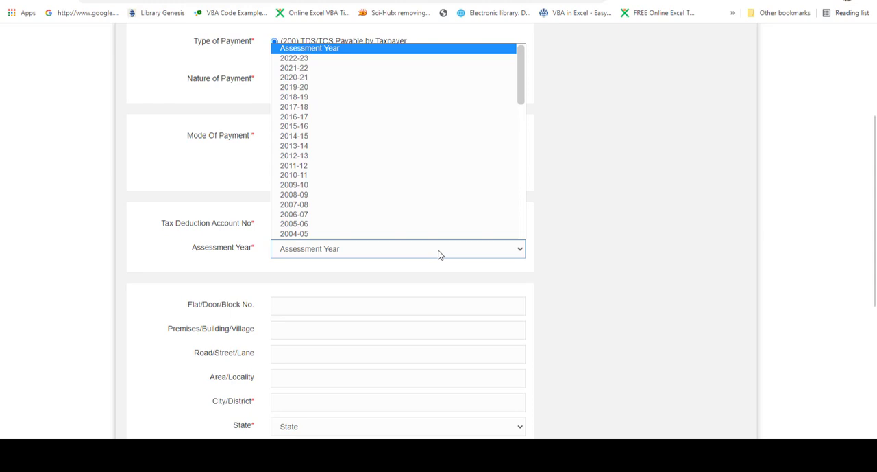
click(388, 72)
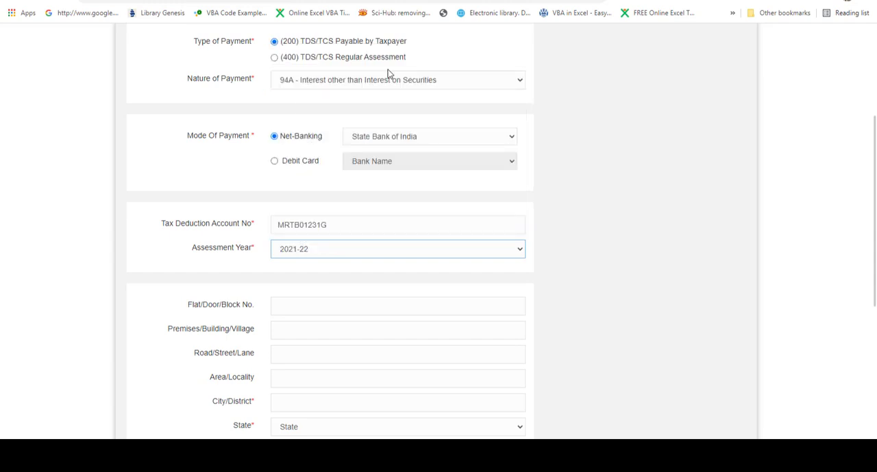
Fill in the taxpayer's flat/door/block number and premises/building/village
click(357, 307)
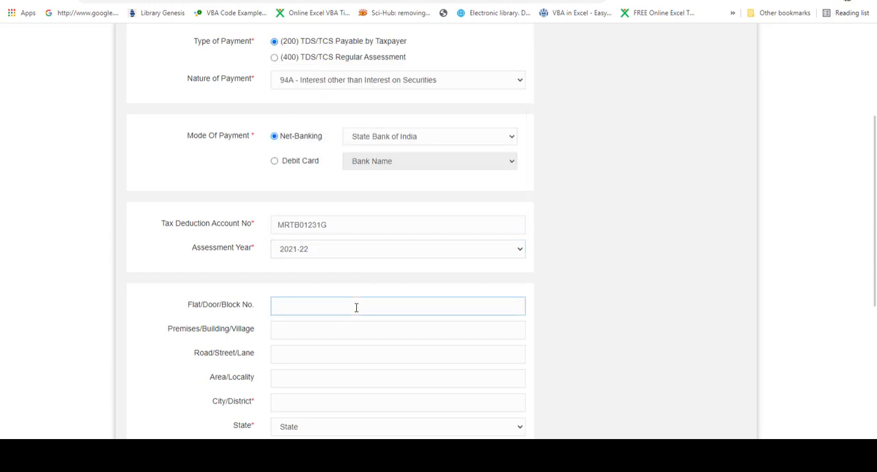
click(320, 330)
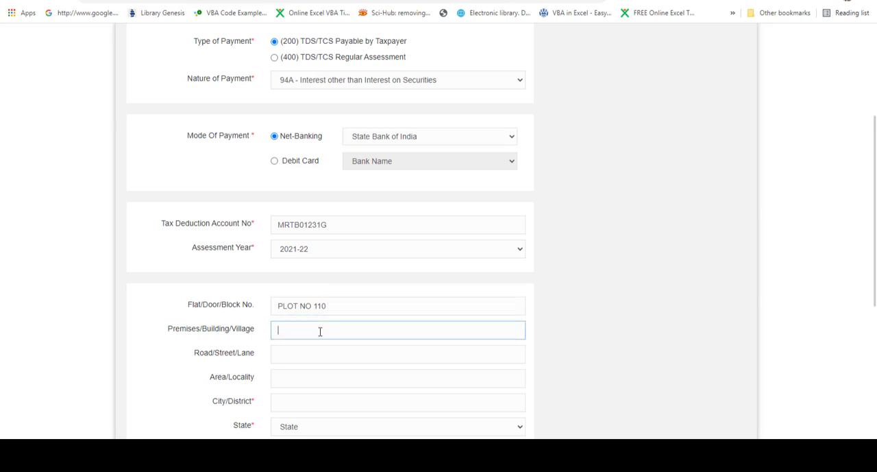
Fill in the road, city, state, pin code, e-mail and mobile number from the saved address that matches the plot
scroll(355, 251, down, 3)
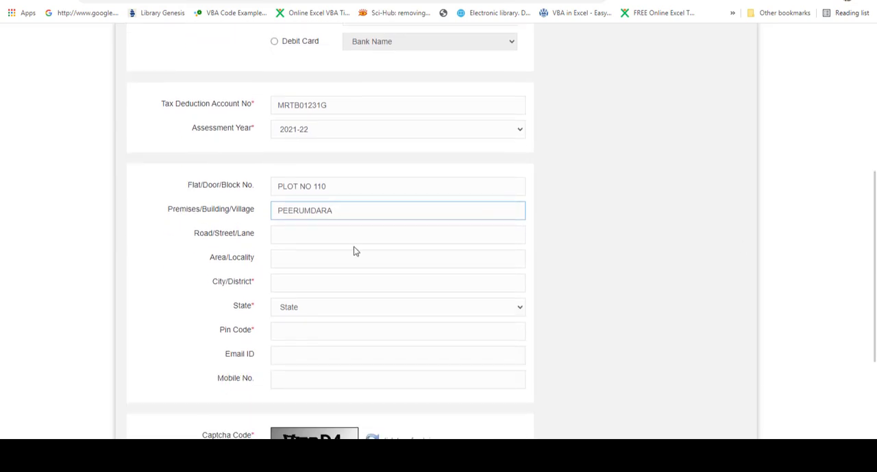
click(288, 231)
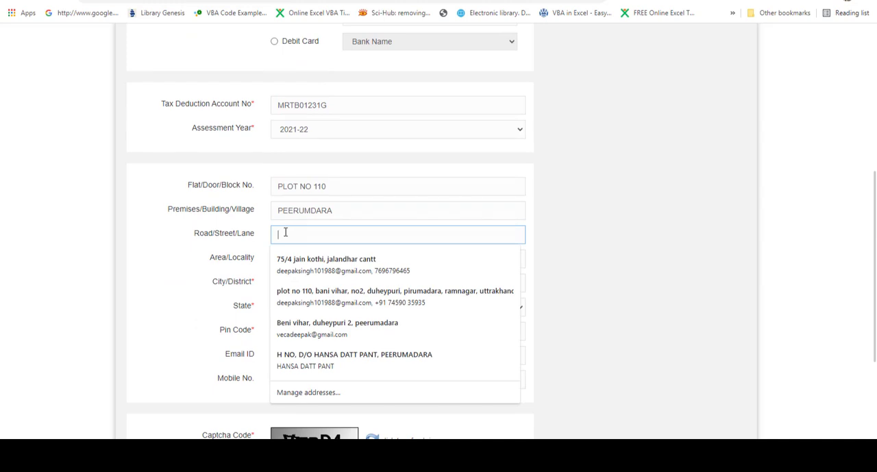
click(308, 300)
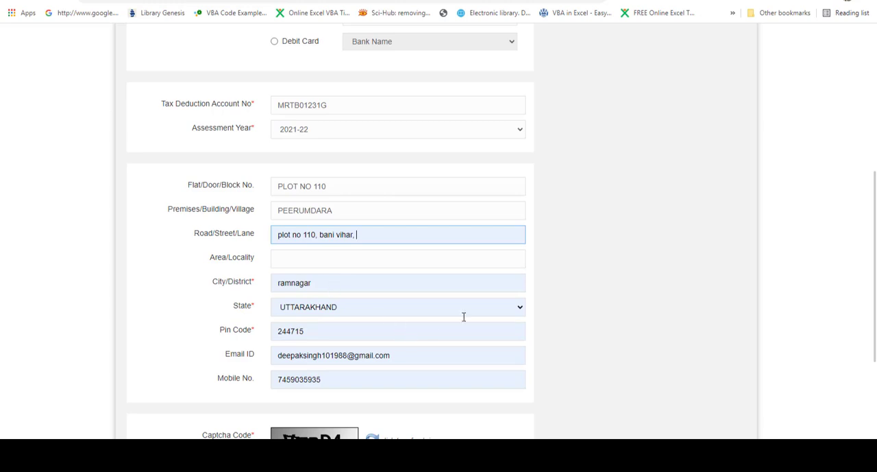
Enter the captcha code shown in the image and proceed to the challan confirmation page
drag(875, 235, 875, 300)
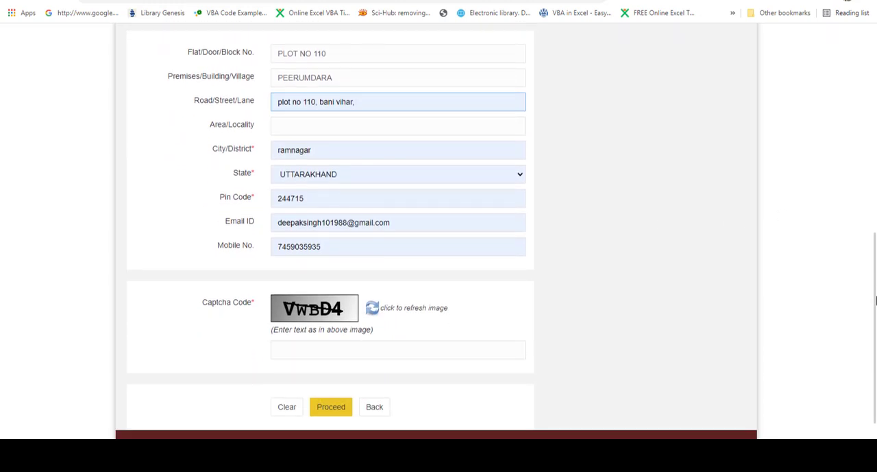
click(370, 346)
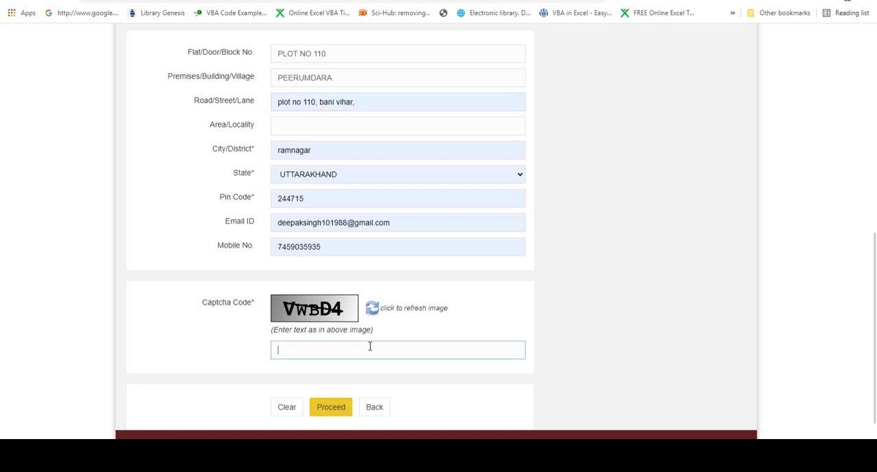
text(VWBD4)
click(325, 416)
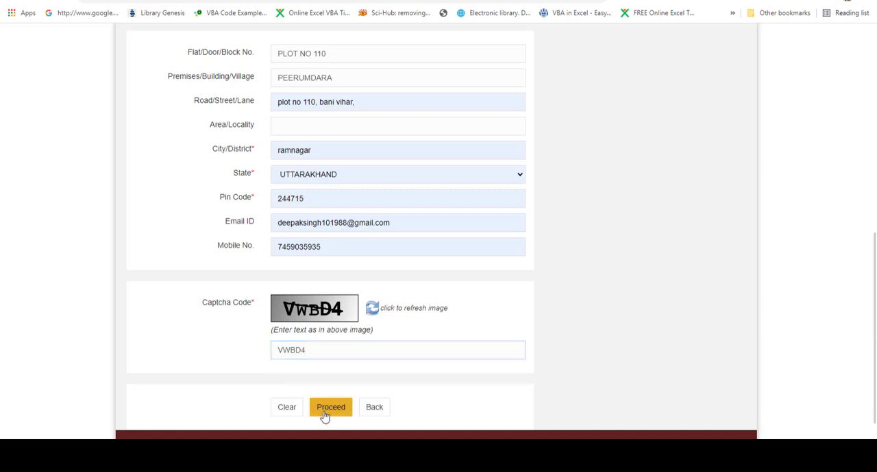
click(326, 416)
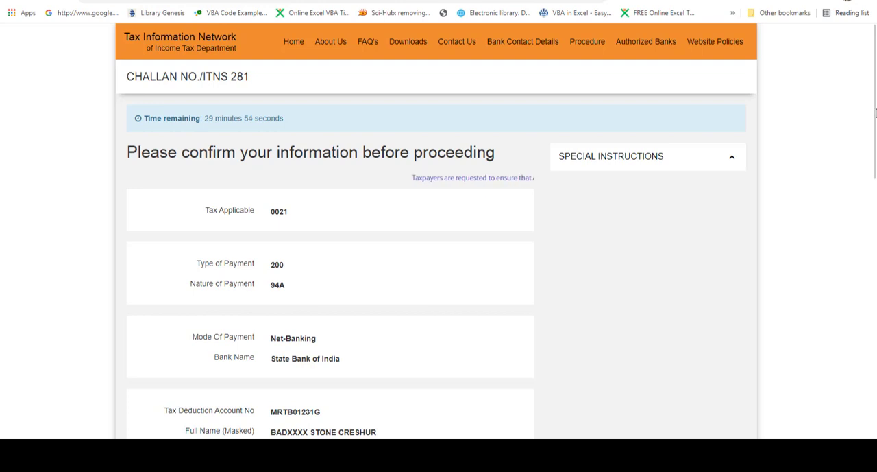
Review the challan details on the confirmation page and agree to the NSDL e-Gov consent
scroll(876, 146, down, 2)
scroll(876, 145, down, 3)
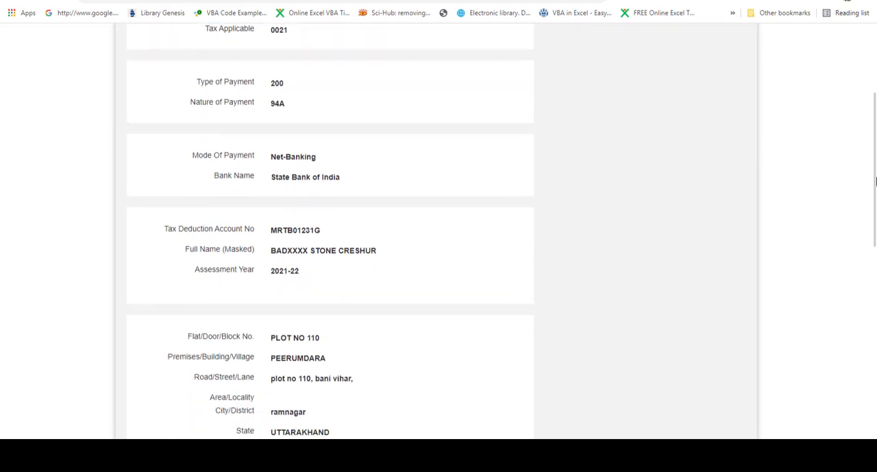
scroll(875, 192, down, 1)
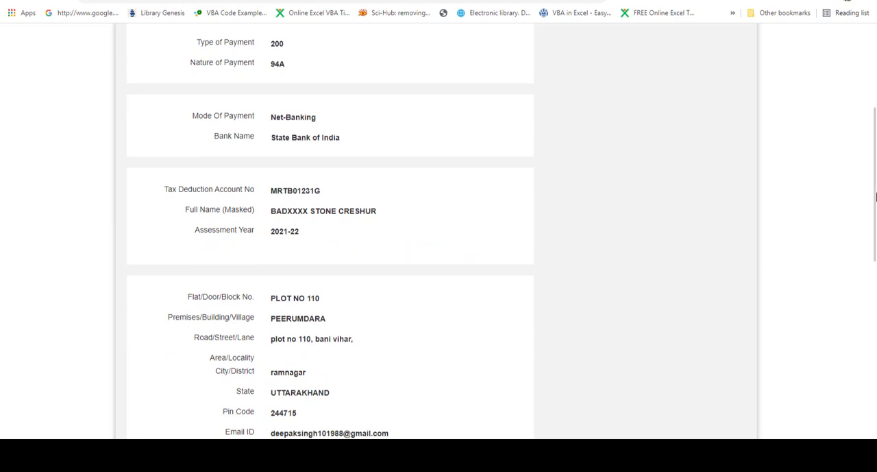
drag(876, 192, 875, 263)
scroll(876, 263, down, 1)
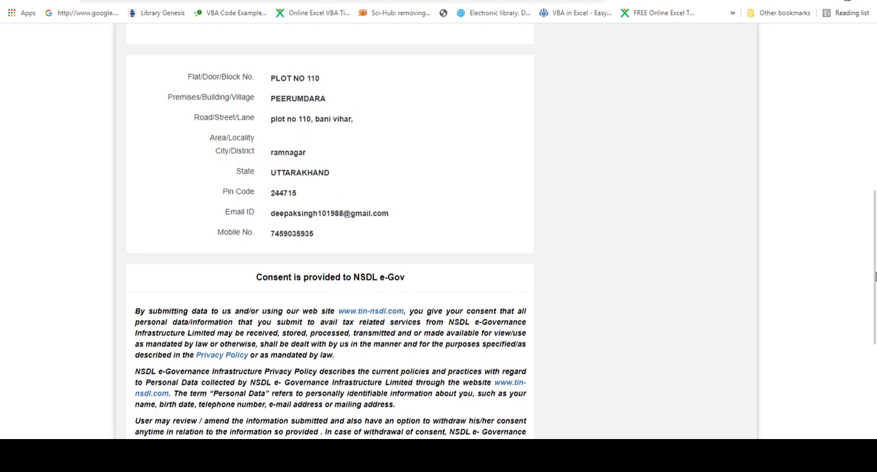
scroll(876, 283, down, 3)
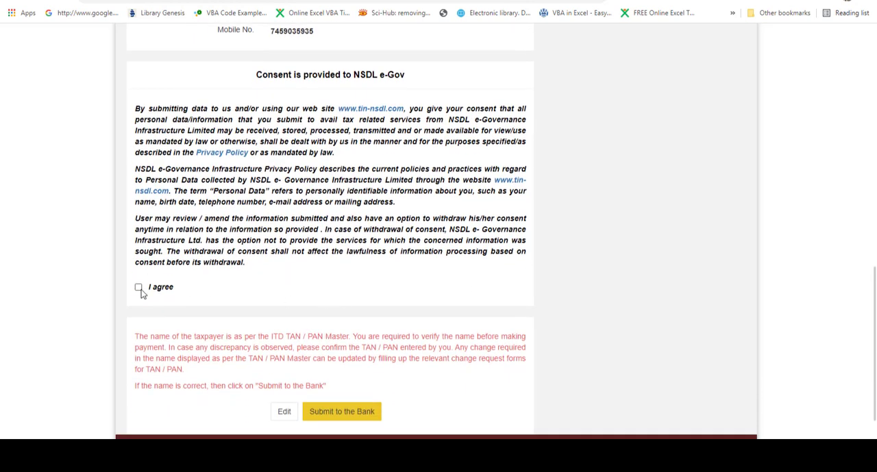
click(138, 287)
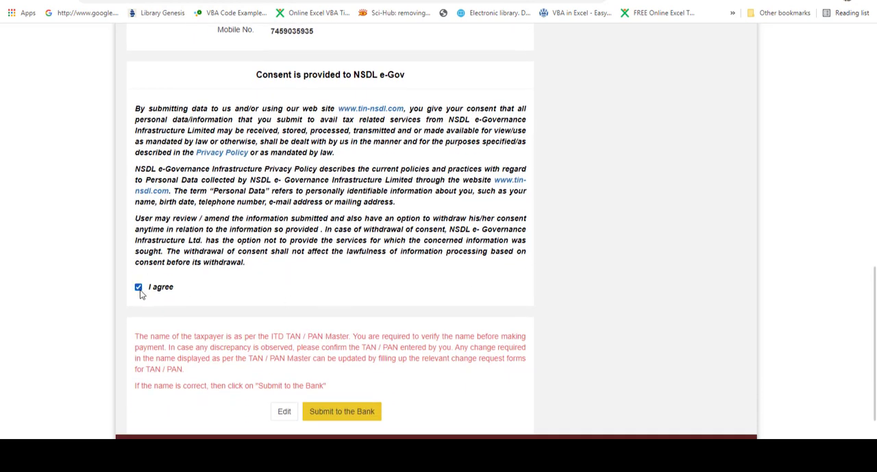
Submit the challan to the bank, choose Internet Banking as the payment option, and log in to SBI Personal Banking
click(345, 412)
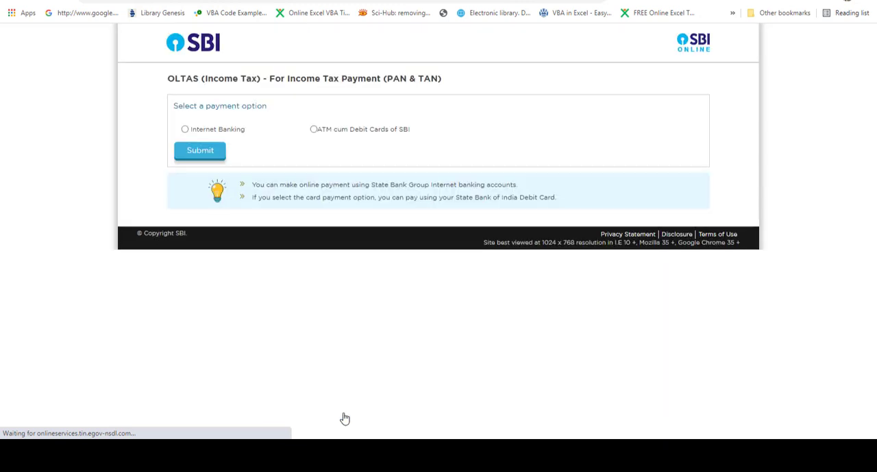
click(185, 131)
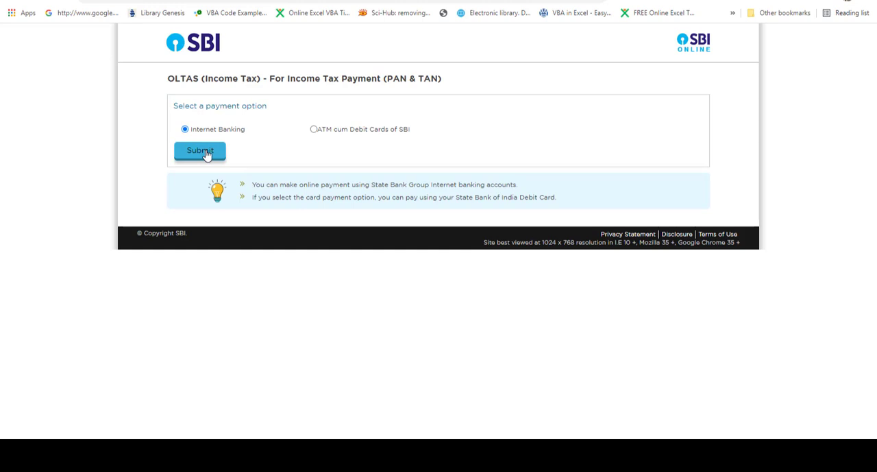
click(205, 153)
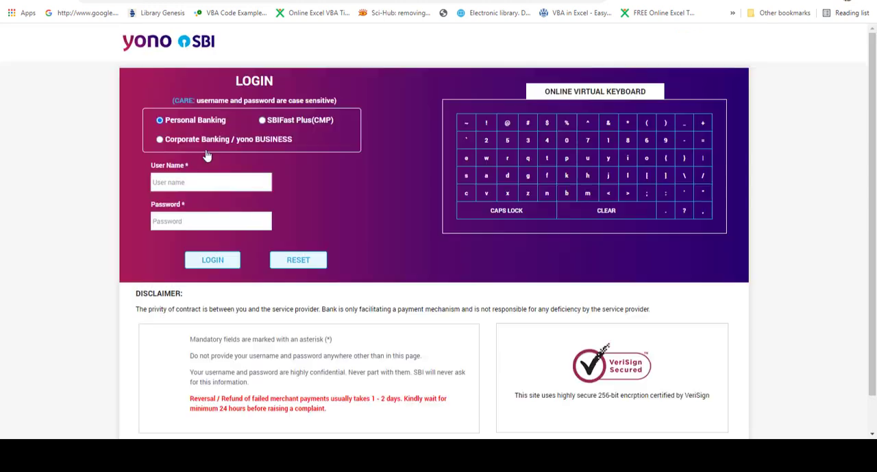
click(218, 263)
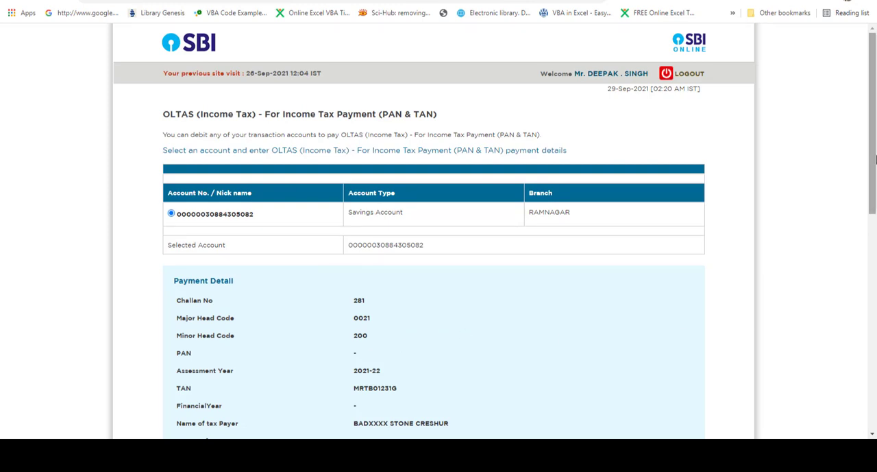
Set the Tax amount to 1167 in the SBI payment details, checking it against the Form 26Q payment entry in TallyPrime
drag(876, 159, 875, 291)
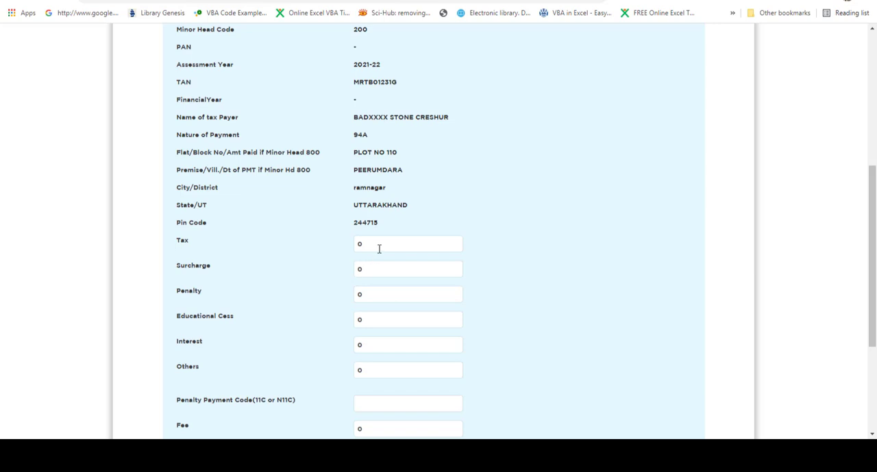
click(387, 243)
text(1167)
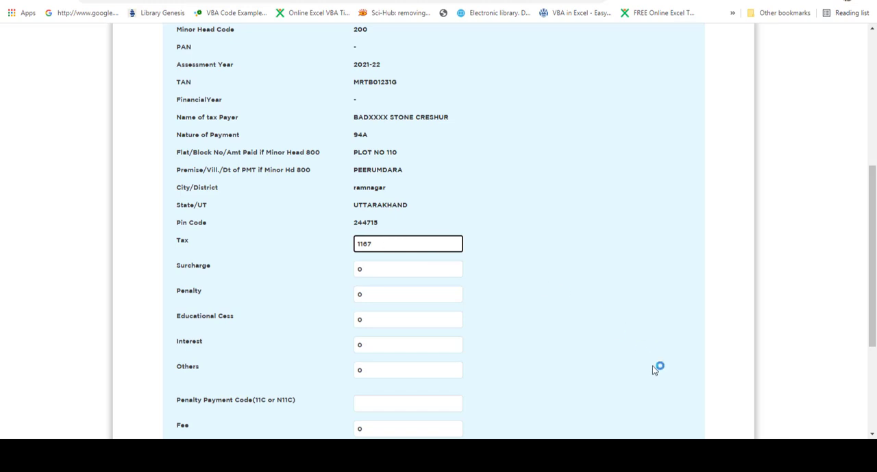
key(alt+Tab)
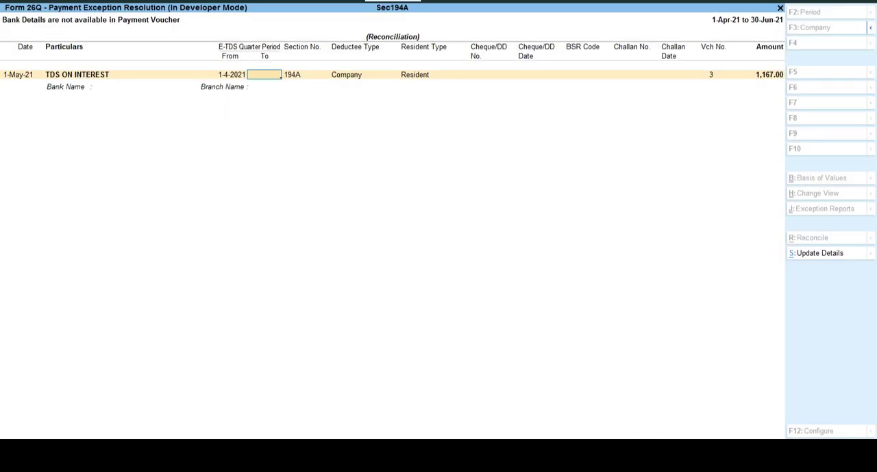
key(alt+Tab)
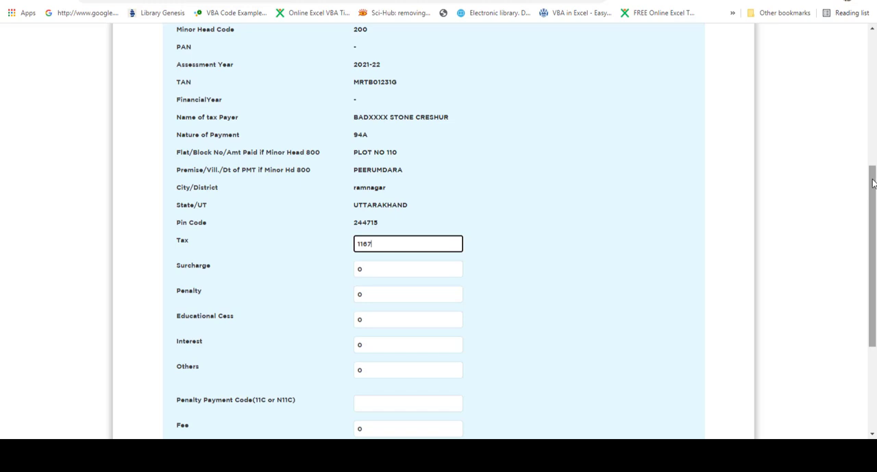
drag(873, 182, 874, 240)
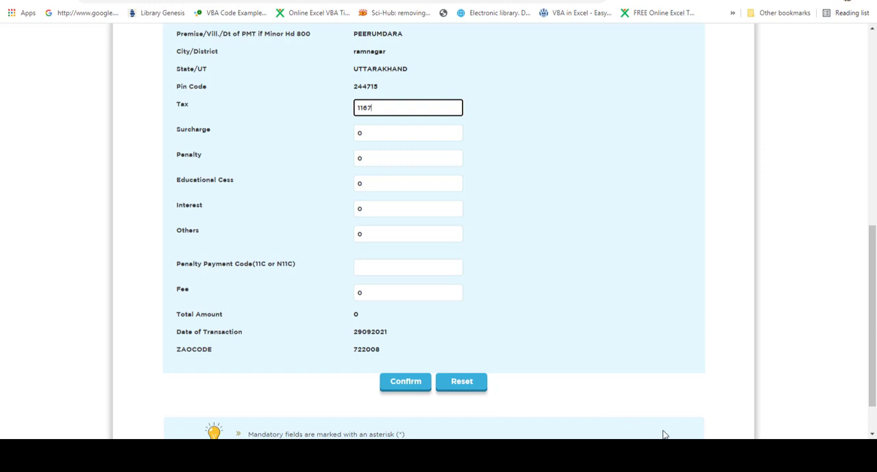
mouse_move(665, 456)
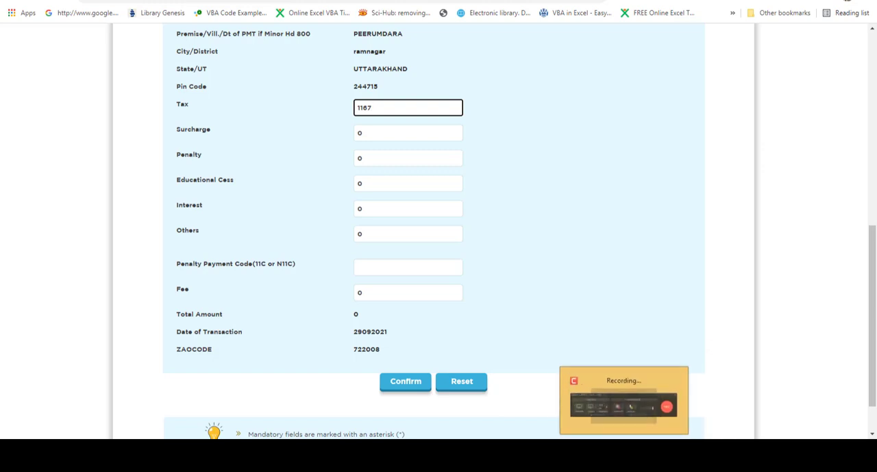
click(614, 455)
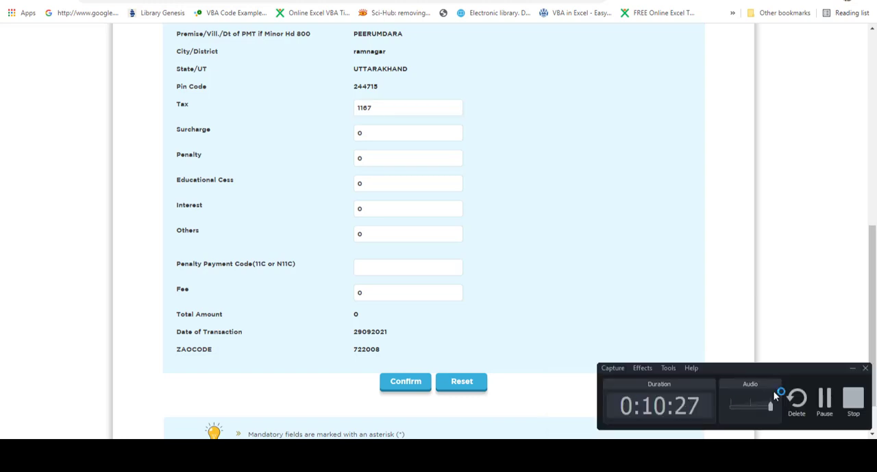
click(855, 400)
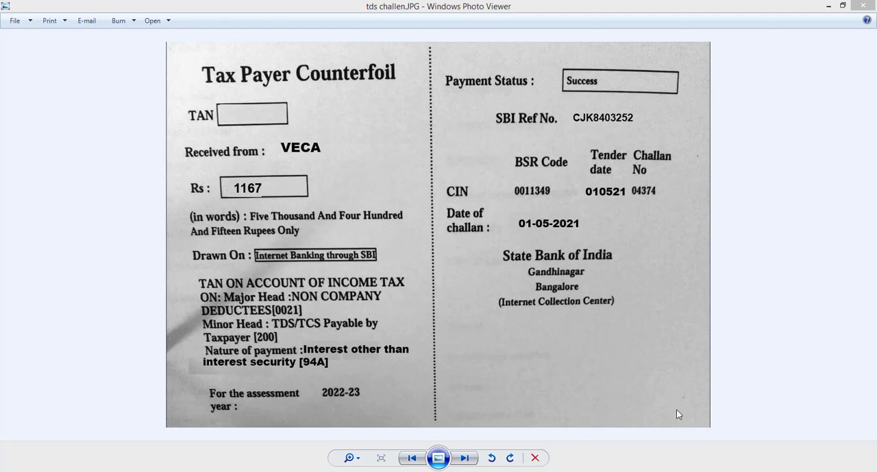
Switch to Form 26Q's payment exception in TallyPrime and keep the period, section, deductee and resident details, leaving the cheque details blank
mouse_move(668, 467)
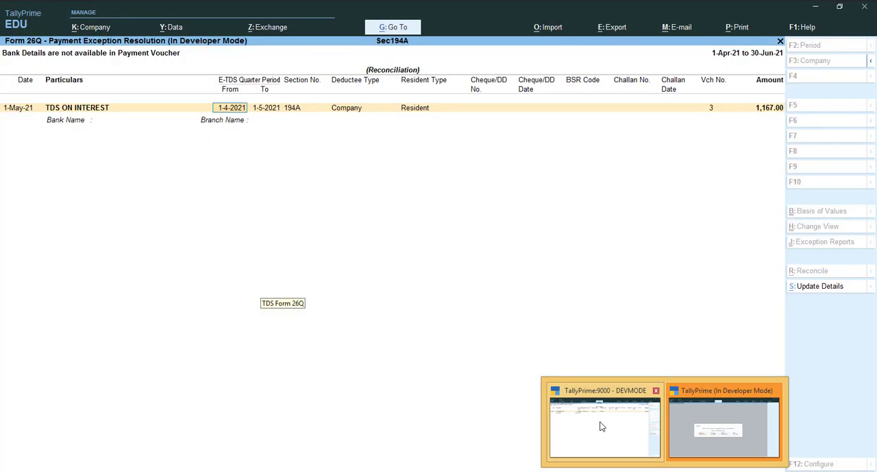
click(602, 425)
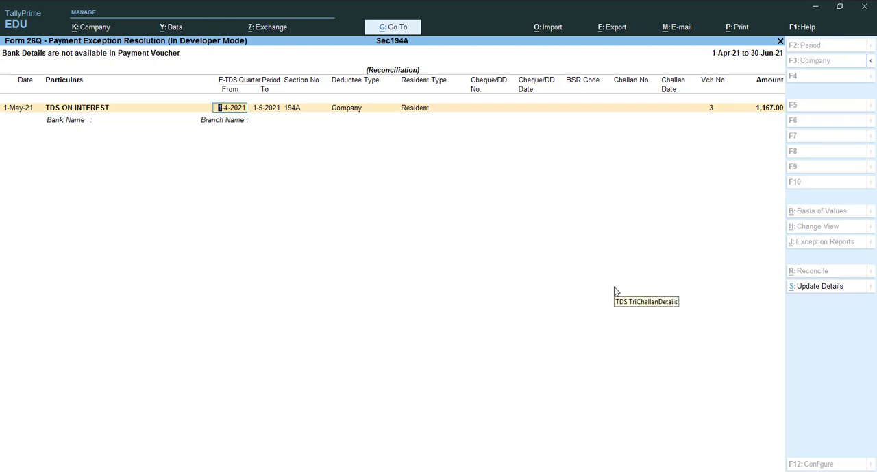
key(Return)
key(Return)
key(Return)
key(Return)
key(Return)
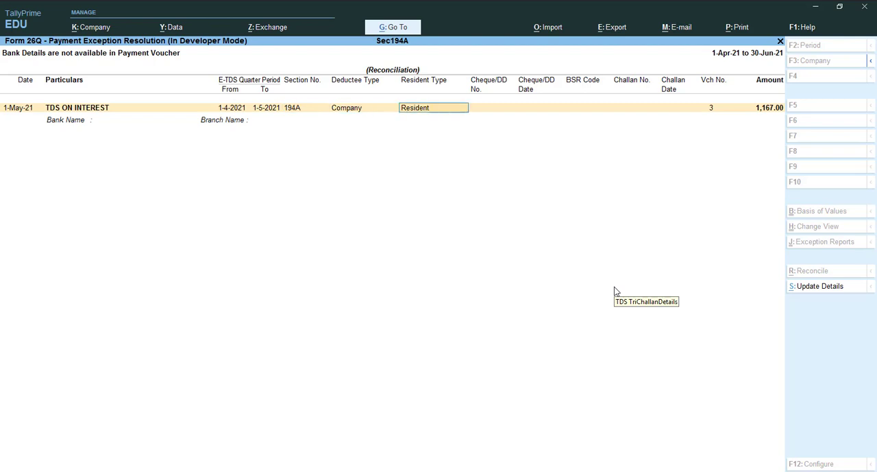
key(Return)
key(Return)
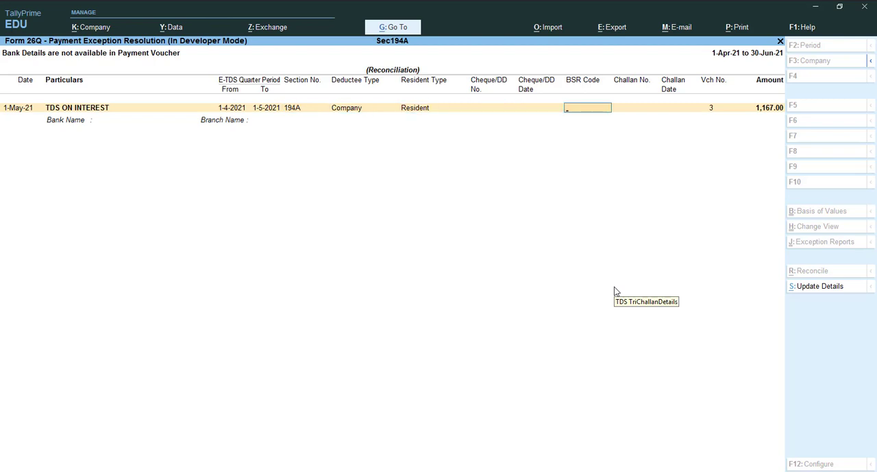
Enter the BSR code 0011349 for the TDS ON INTEREST entry, copied from the challan counterfoil image
key(alt+Tab)
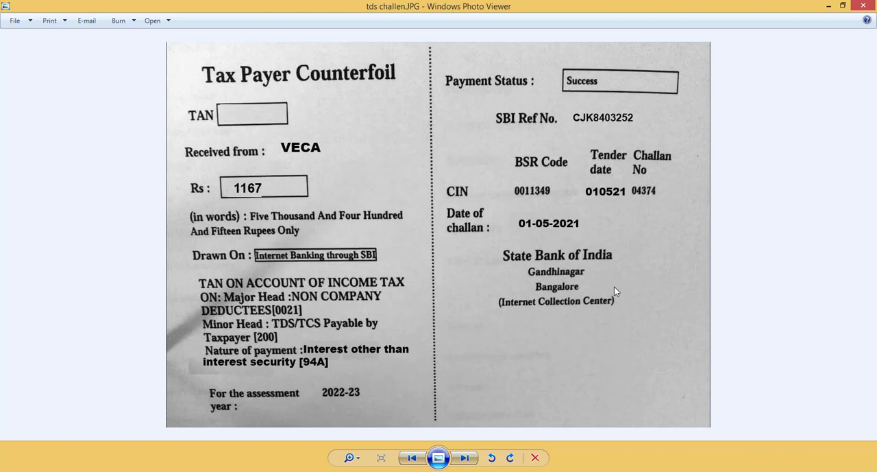
key(alt+Tab)
text(0011)
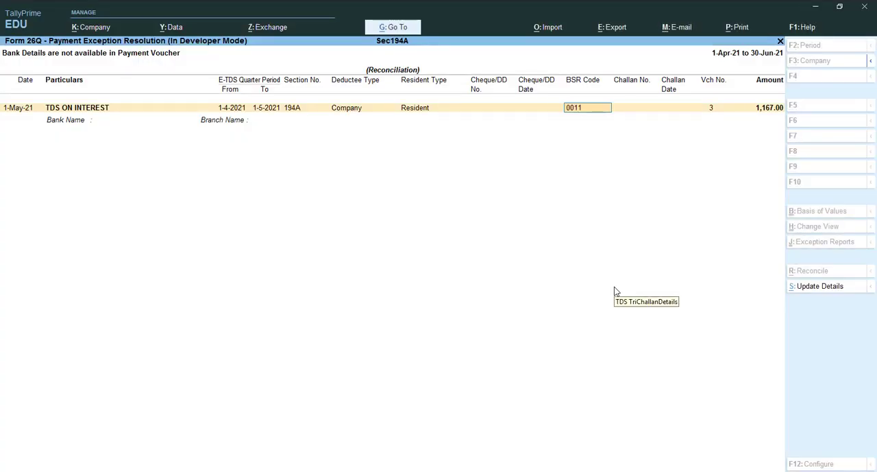
key(alt+Tab)
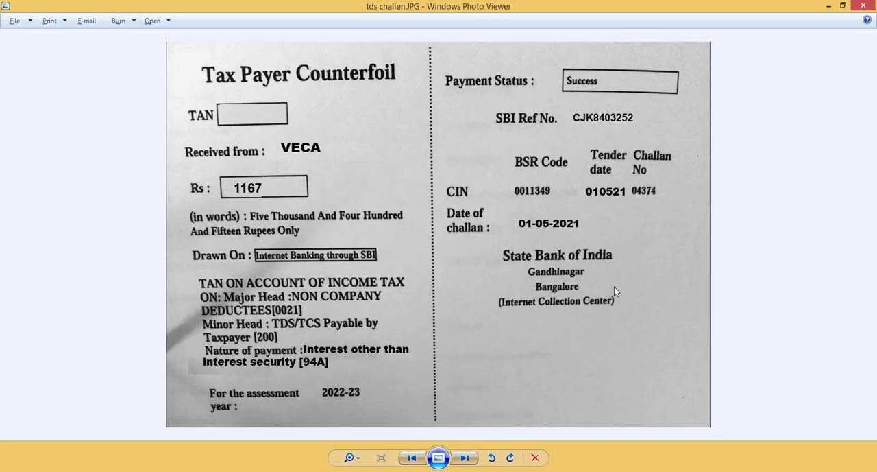
key(alt+Tab)
text(349)
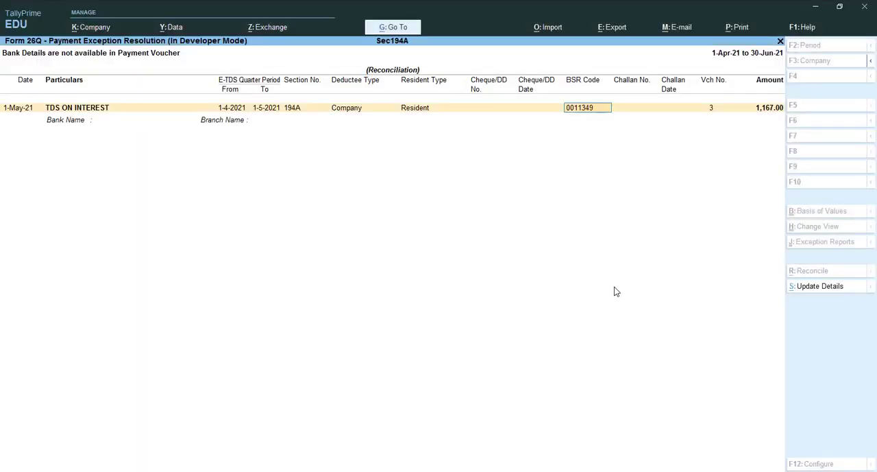
key(Return)
key(alt+Tab)
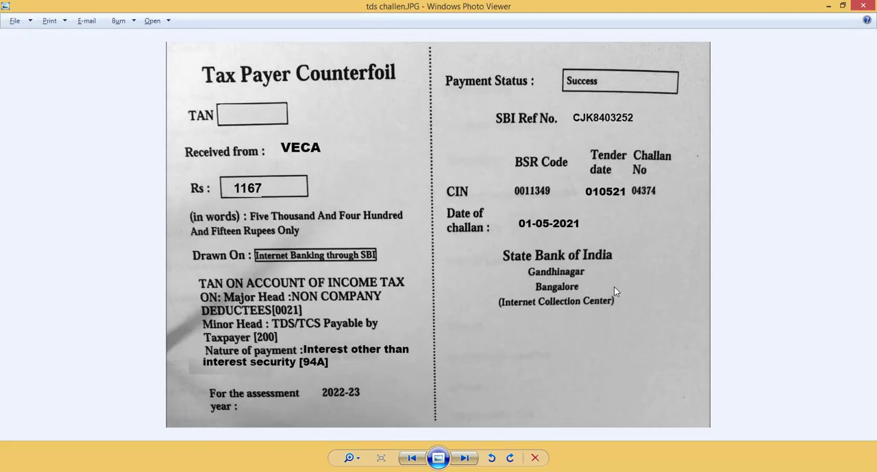
key(alt+Tab)
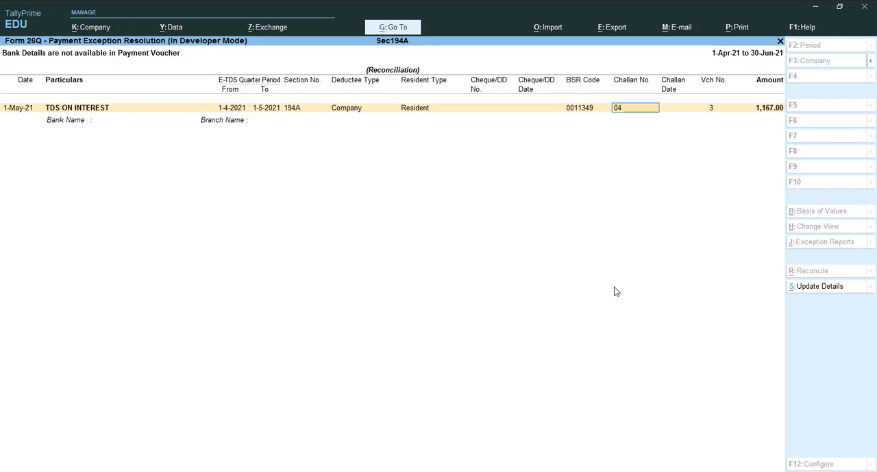
key(alt+Tab)
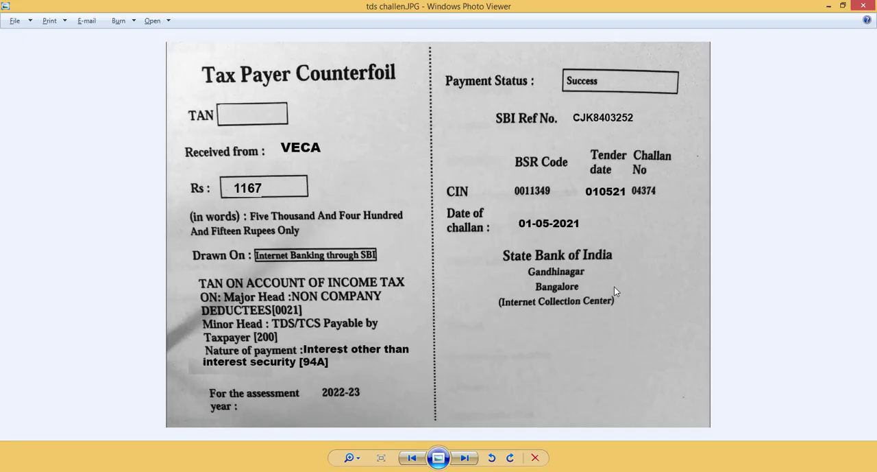
key(alt+Tab)
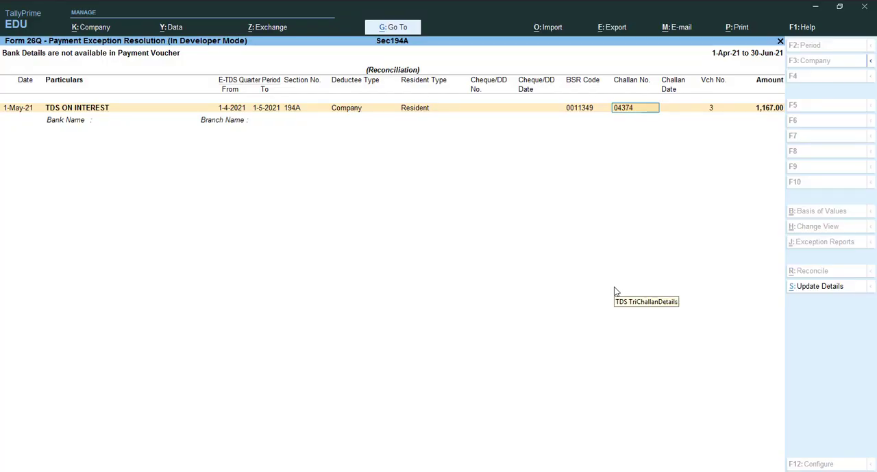
key(Return)
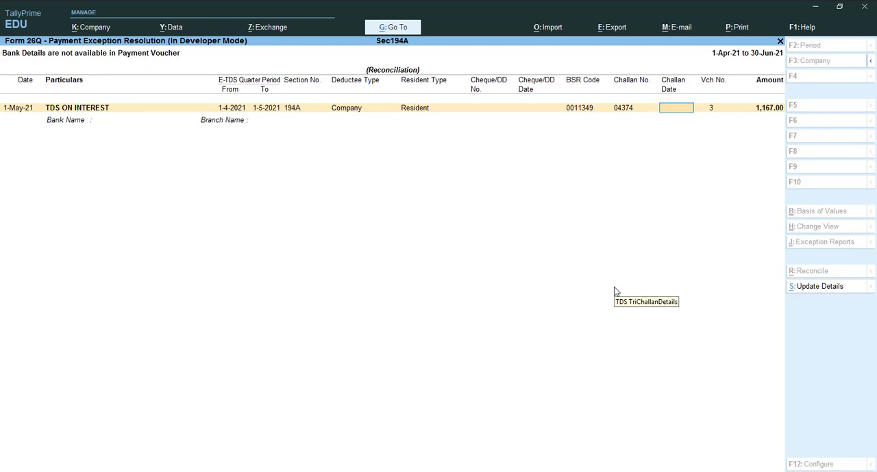
text(1-5-21)
key(Return)
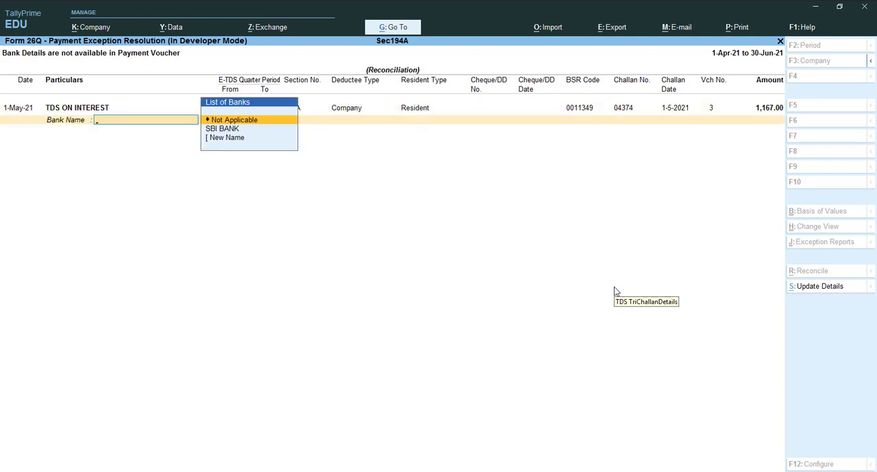
Choose SBI BANK with branch Peerumadara, accept the payment details, and return to the Form 26Q report
key(Down)
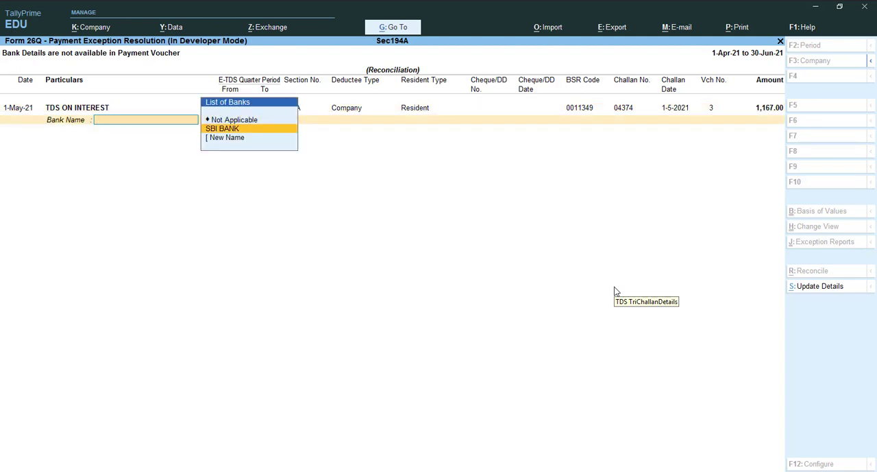
key(Return)
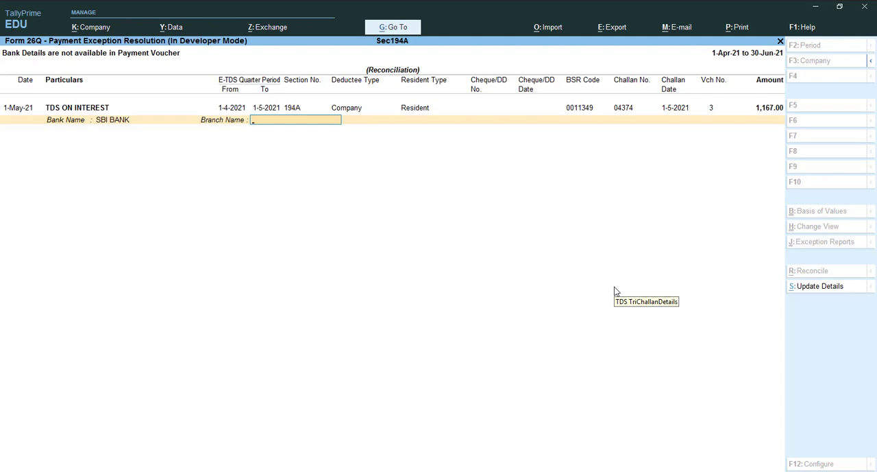
text(Peerumadara)
key(Return)
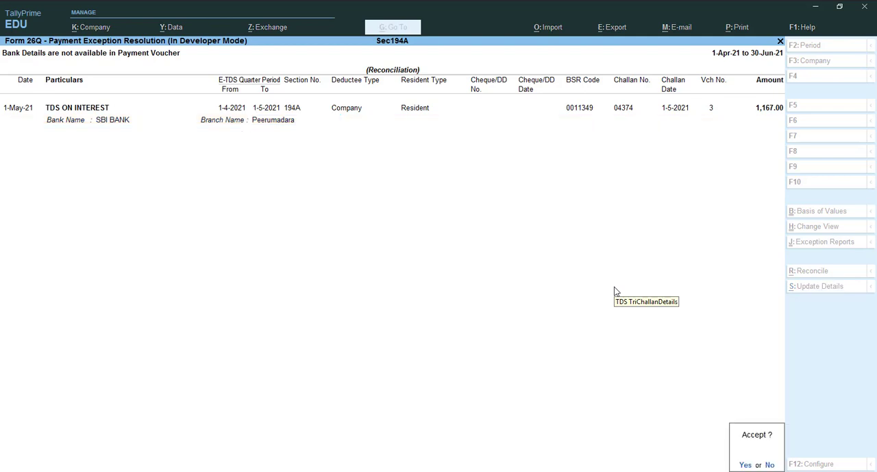
key(y)
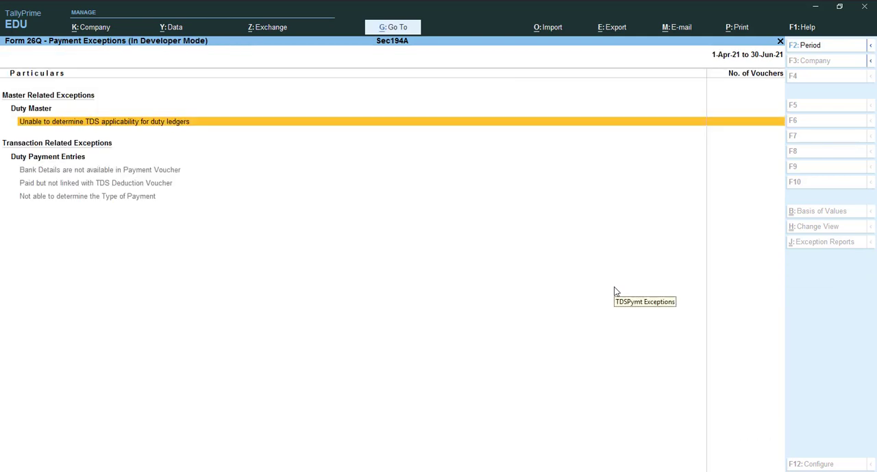
key(Escape)
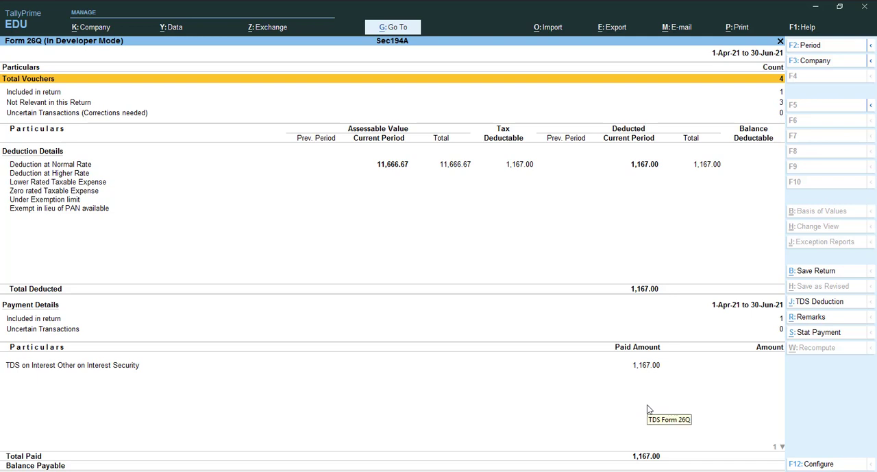
Leave Form 26Q and open the TDS ON INTEREST ledger from the account books to review its vouchers
key(Escape)
key(Escape)
key(Escape)
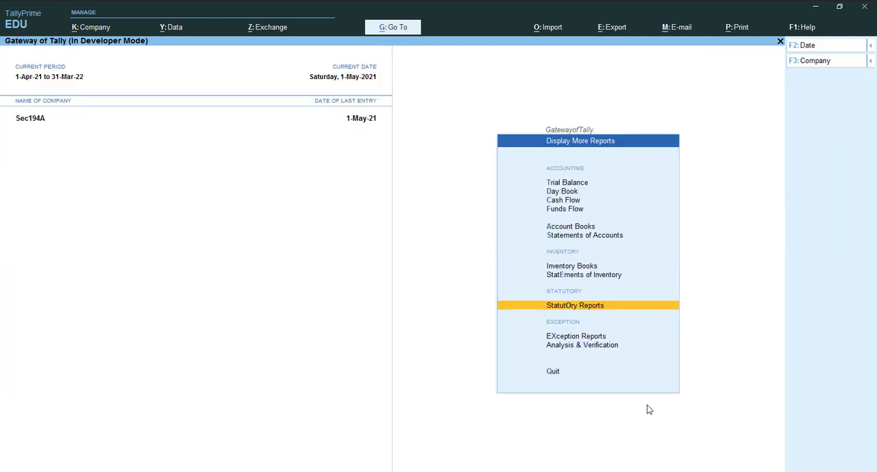
key(Up)
key(Up)
key(Up)
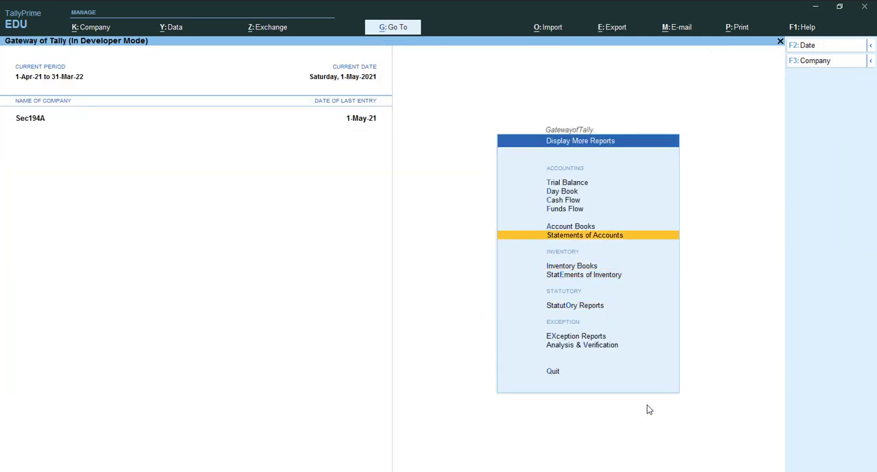
key(Return)
key(Down)
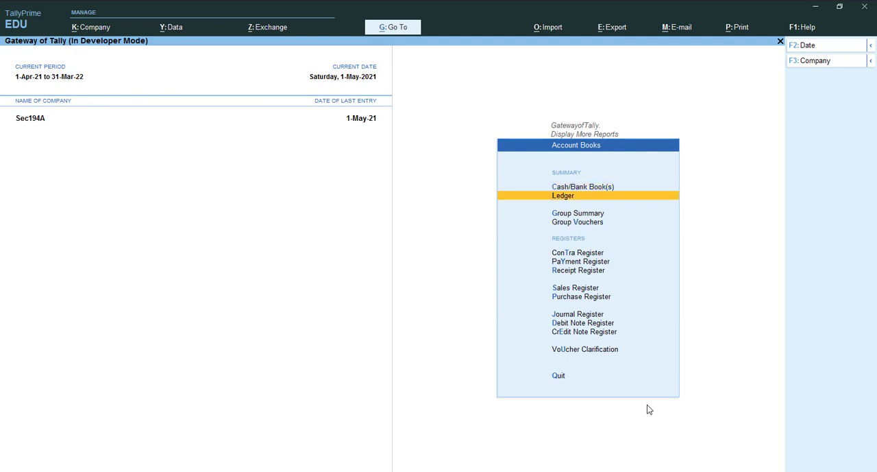
key(Return)
key(Down)
key(Down)
key(Down)
key(Down)
key(Down)
key(Down)
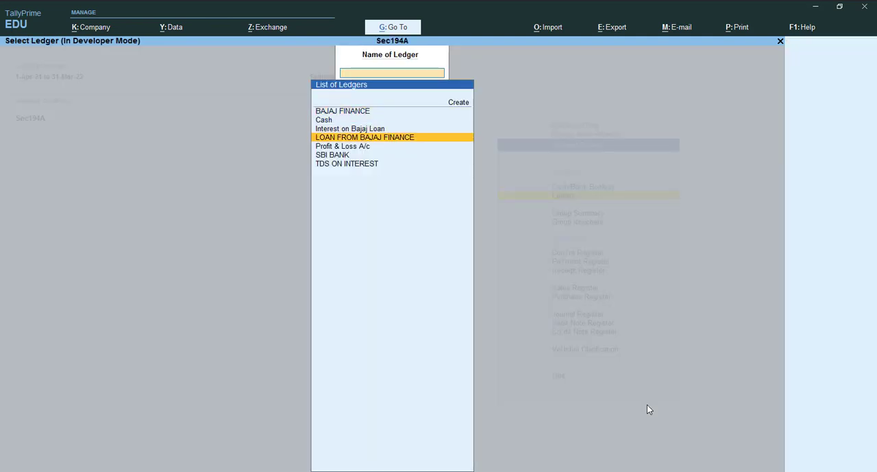
key(Return)
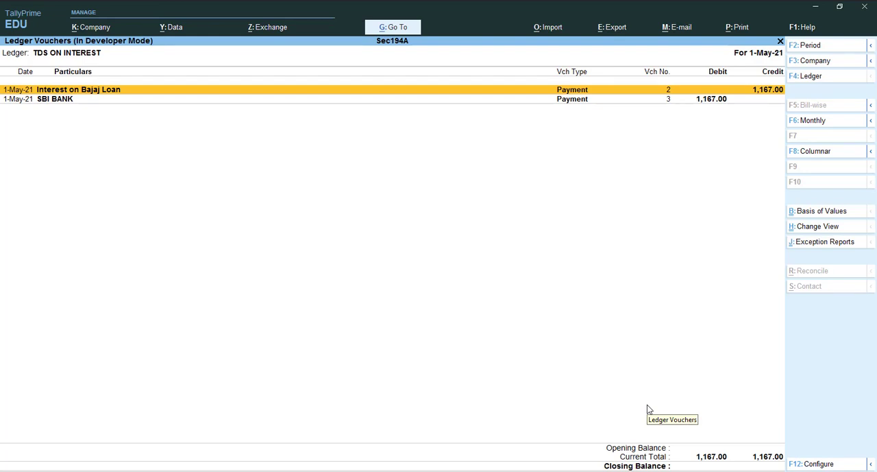
Open the SBI BANK ledger and go through its loan, interest and TDS payment vouchers
key(Escape)
key(Up)
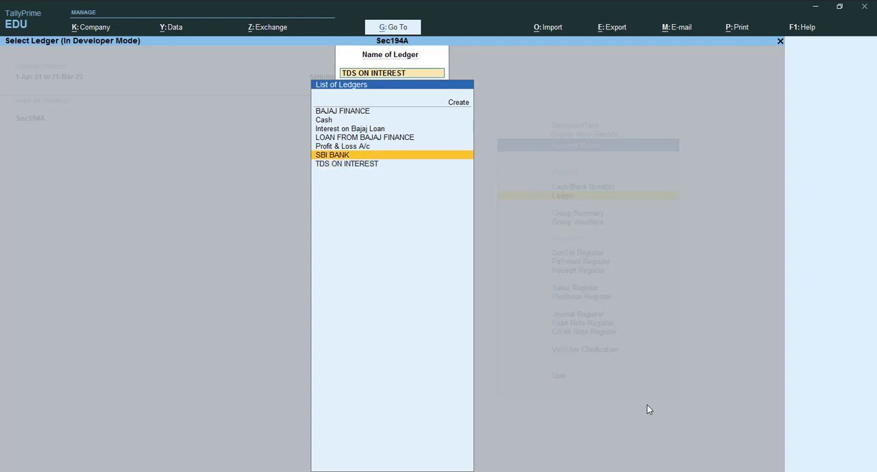
key(Return)
key(Down)
key(Down)
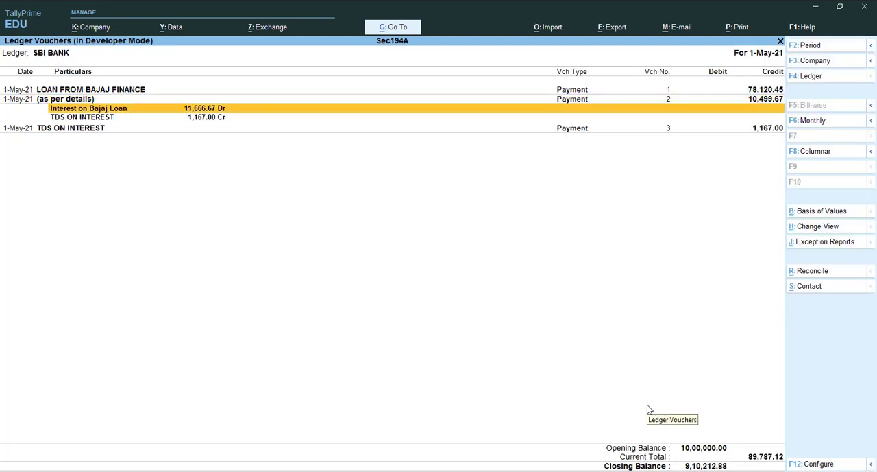
key(Down)
key(Down)
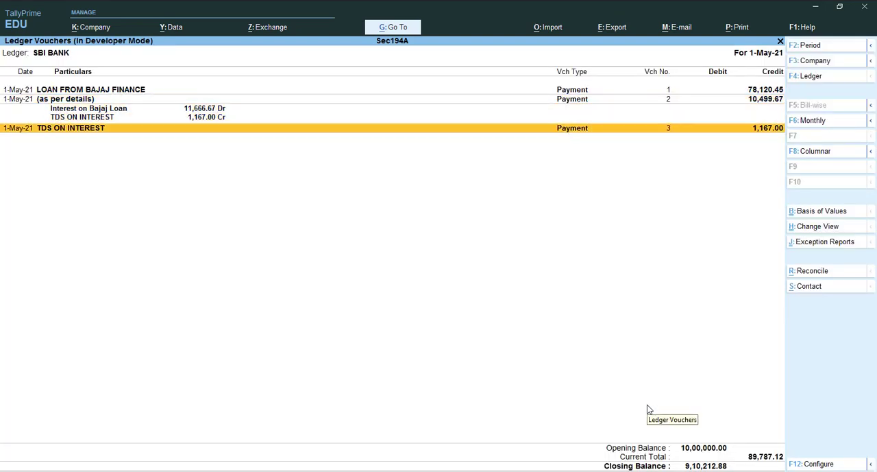
key(Up)
key(Up)
key(Up)
key(Up)
key(Down)
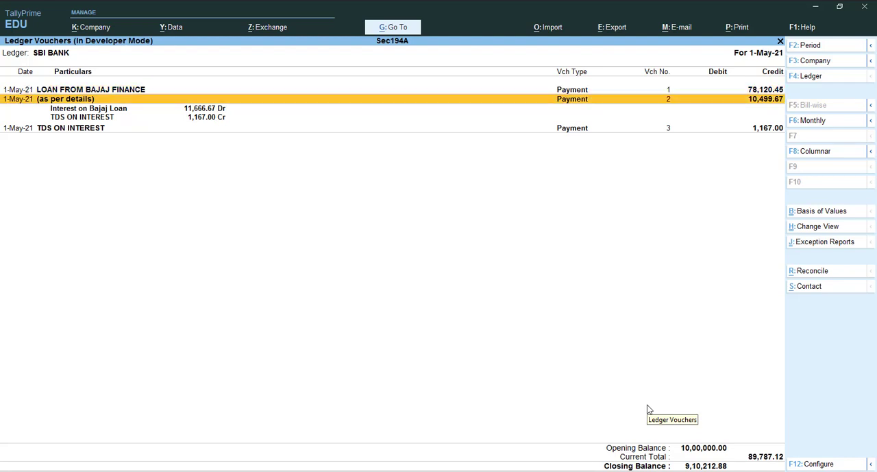
key(Down)
key(Down)
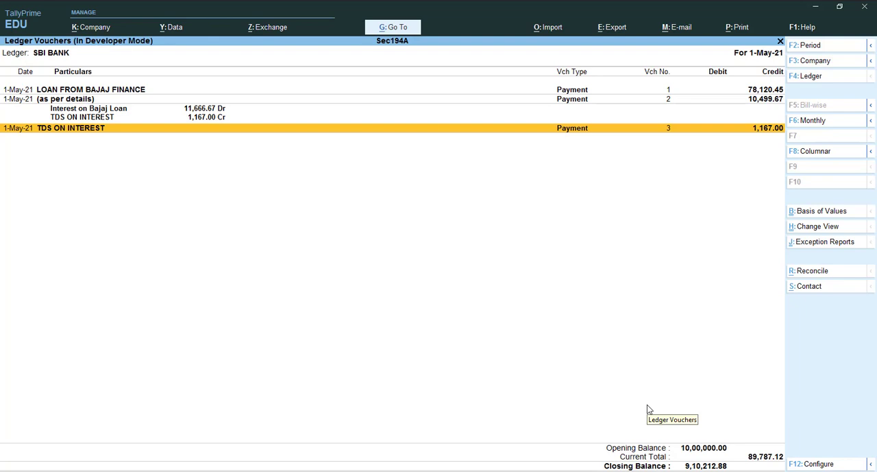
Open the LOAN FROM BAJAJ FINANCE ledger and extend its period to 1-Apr-21 to 1-May-21 to review the loan receipt and payment
key(Escape)
key(Up)
key(Up)
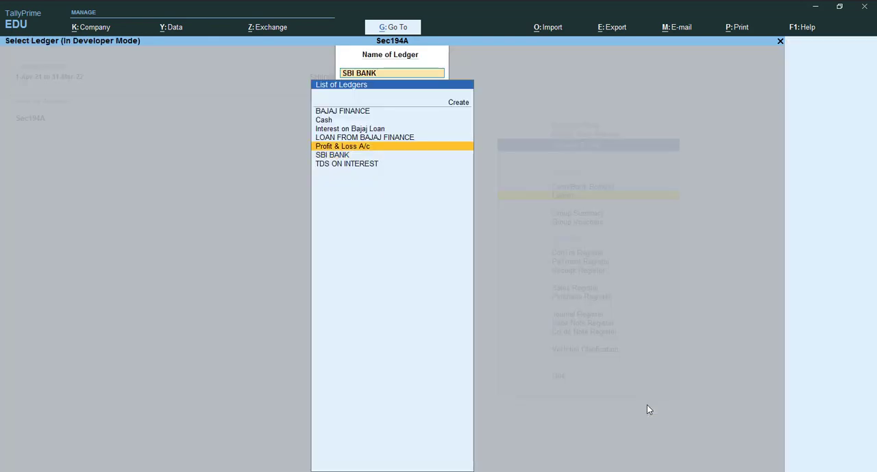
key(Return)
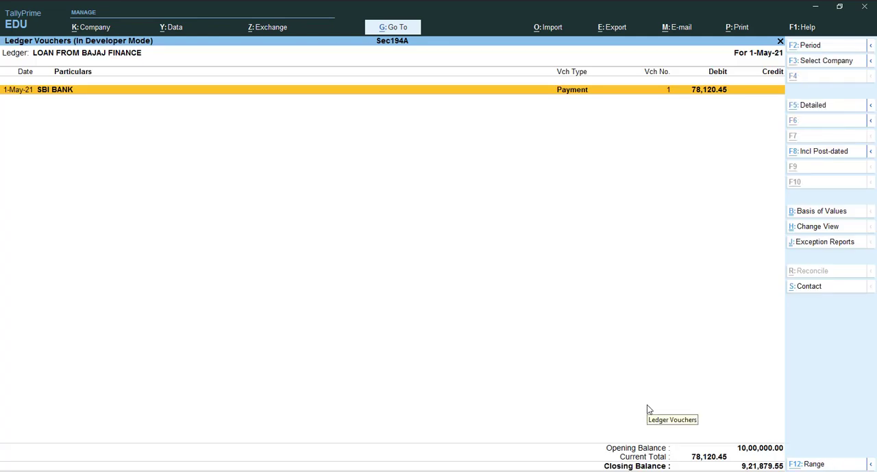
key(alt+F2)
key(BackSpace)
key(Return)
key(Return)
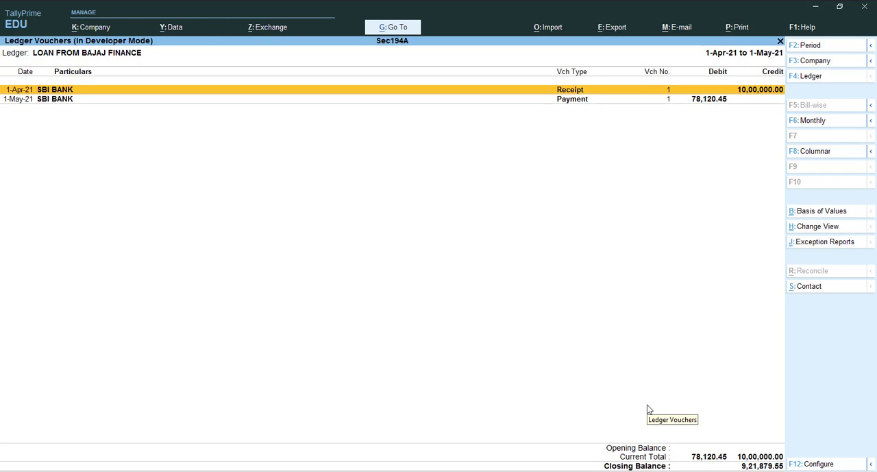
key(Down)
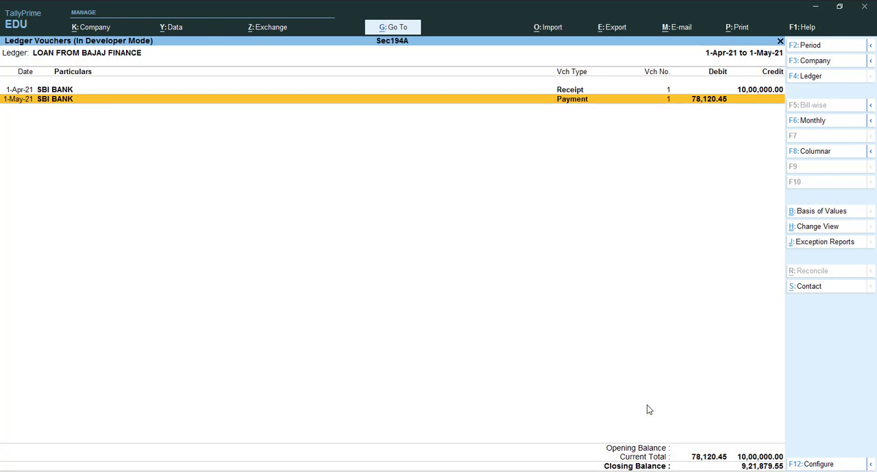
Open the Interest on Bajaj Loan ledger and view its vouchers for the period starting 1-4
key(Escape)
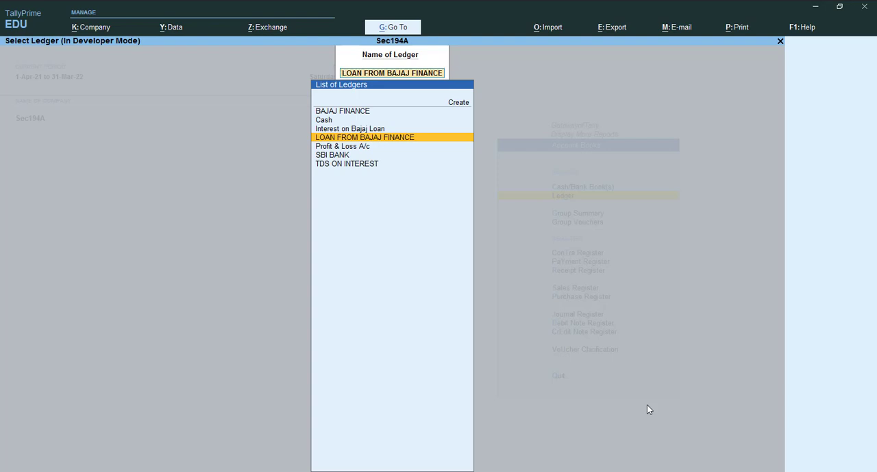
key(Up)
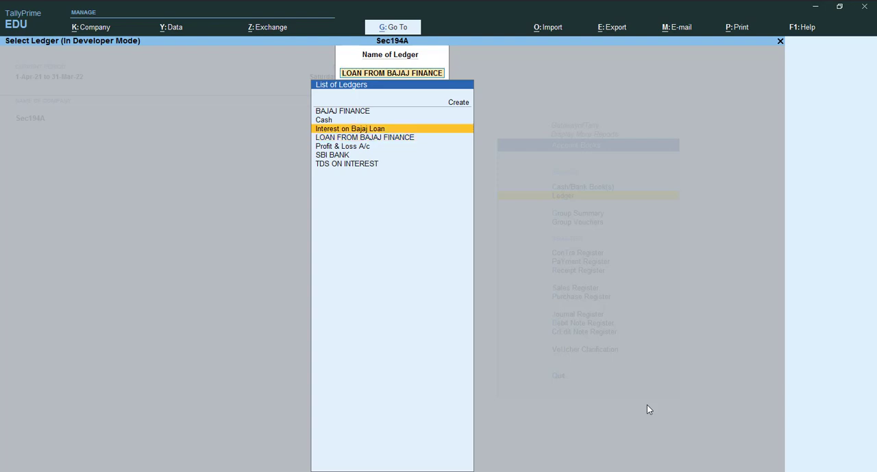
key(Return)
key(F2)
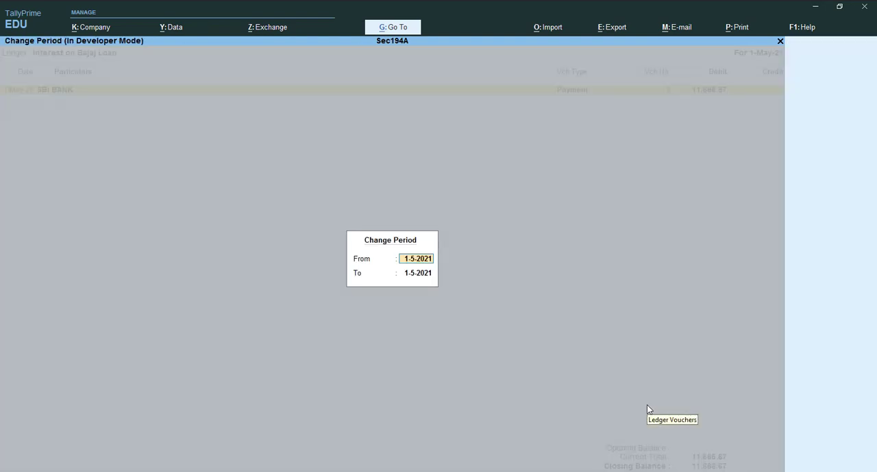
text(1-4)
key(Return)
key(Return)
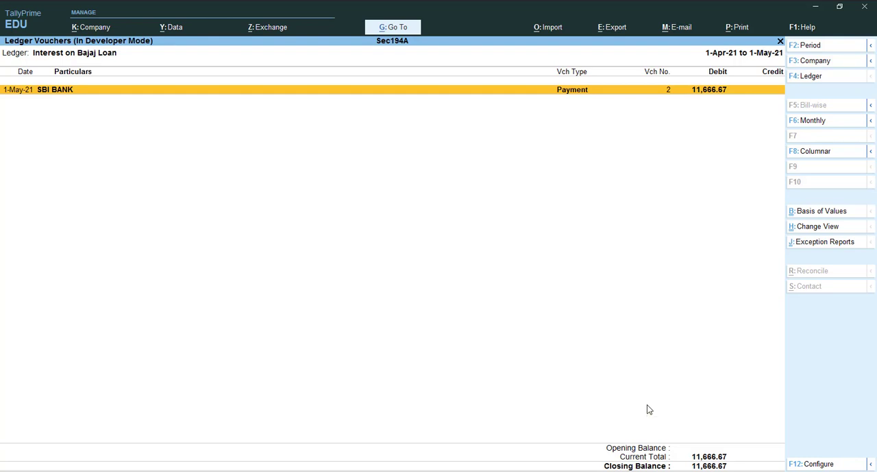
key(alt+F2)
key(Return)
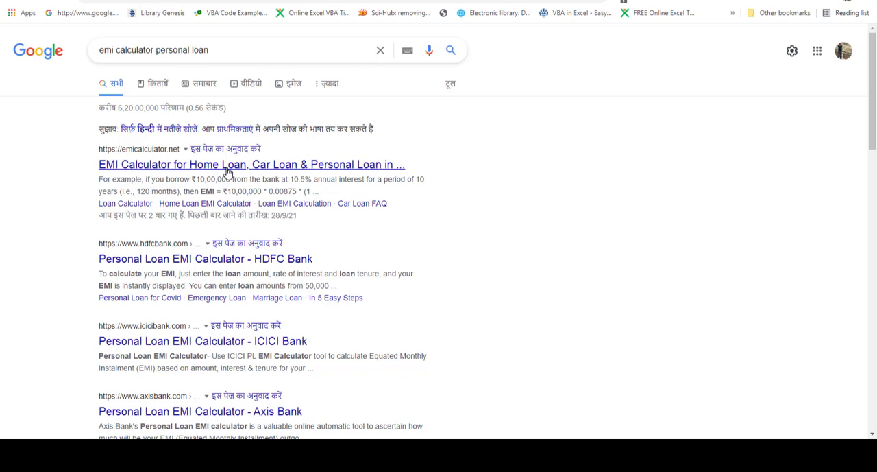
In the browser, open the emicalculator.net result, wait for the page to respond, and set the home loan amount to 10,00,000
click(229, 165)
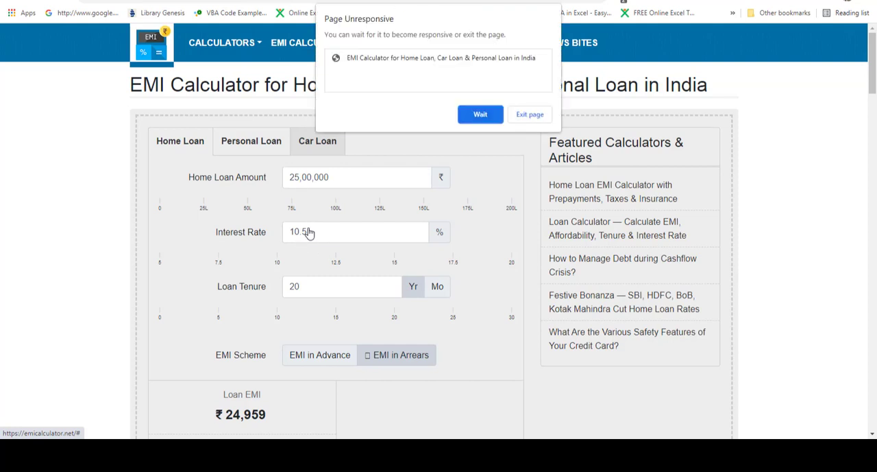
click(479, 115)
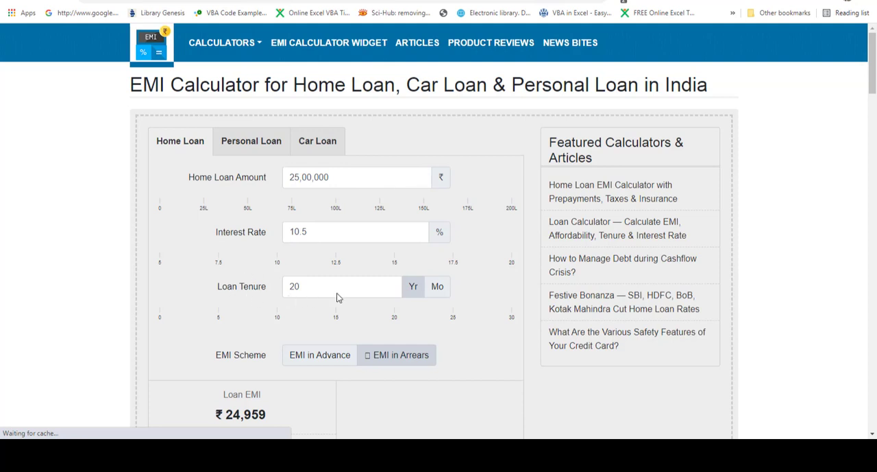
click(335, 179)
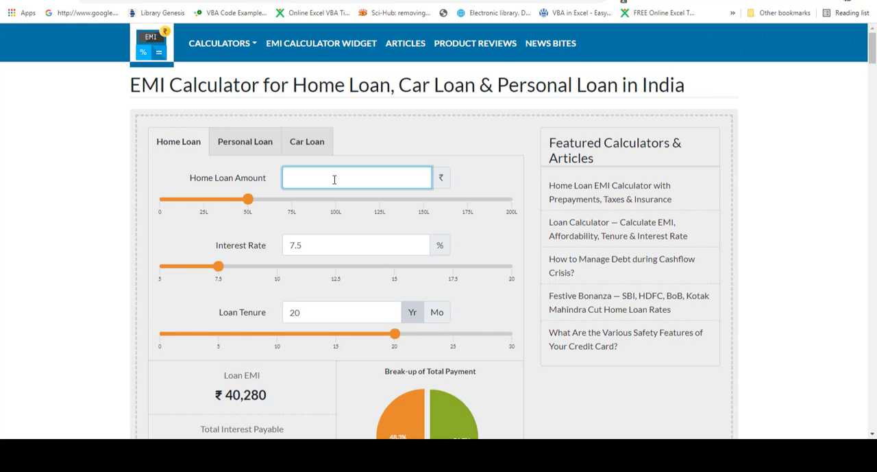
text(1000000)
Set the interest rate to 14% and the loan tenure to 1 year in the EMI calculator
click(321, 248)
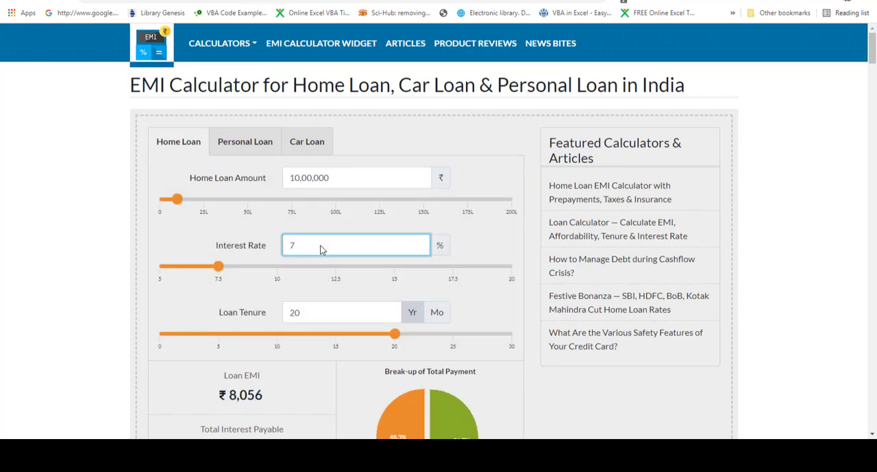
text(14)
click(318, 320)
key(BackSpace)
key(BackSpace)
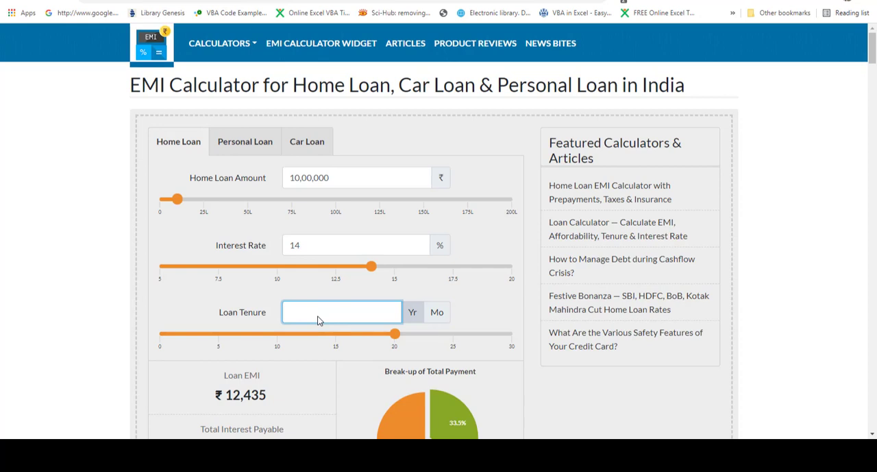
text(1)
drag(874, 58, 874, 81)
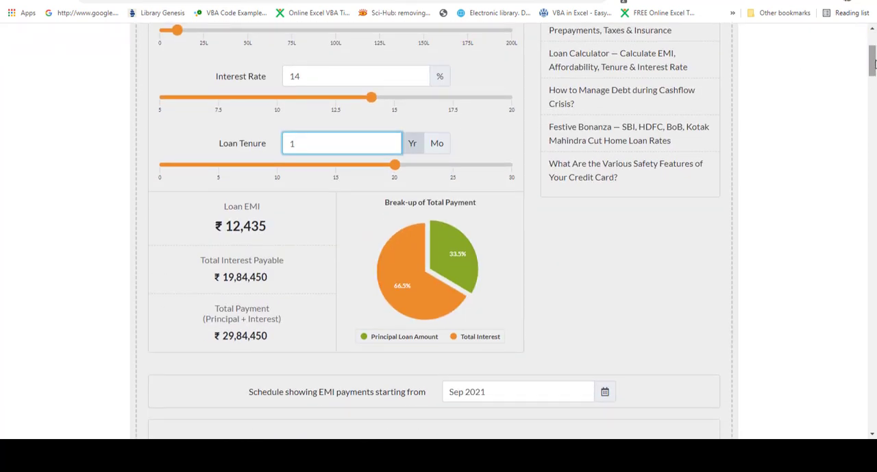
scroll(413, 210, up, 1)
click(413, 214)
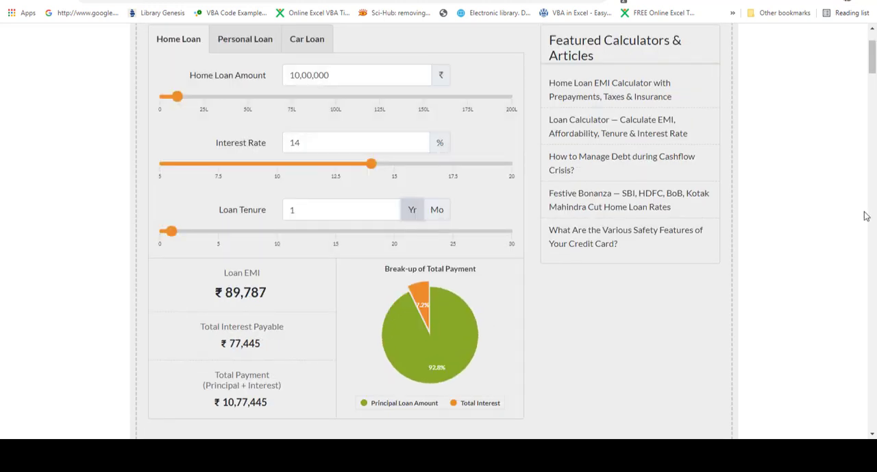
Expand the 2021 row of the payment schedule to examine the monthly principal, interest and balance
drag(873, 70, 874, 95)
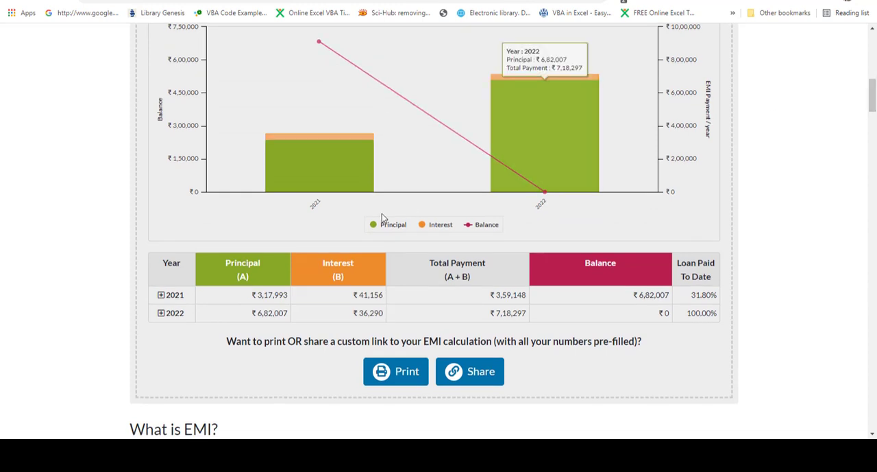
click(161, 297)
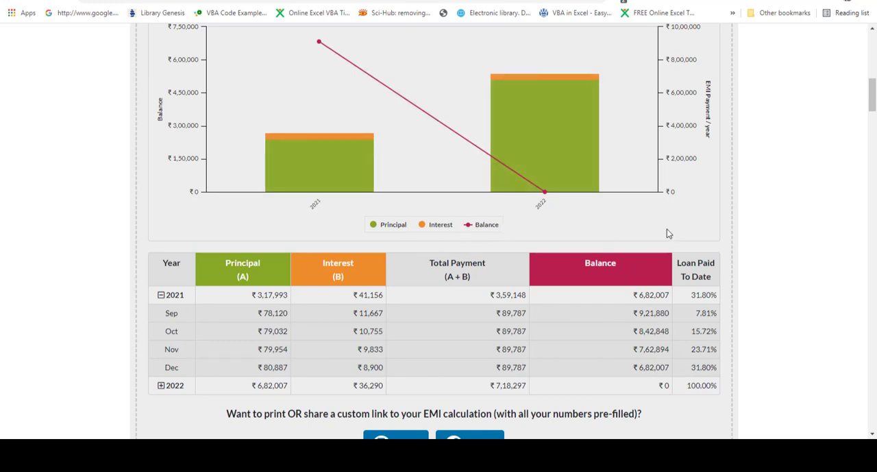
scroll(873, 107, down, 4)
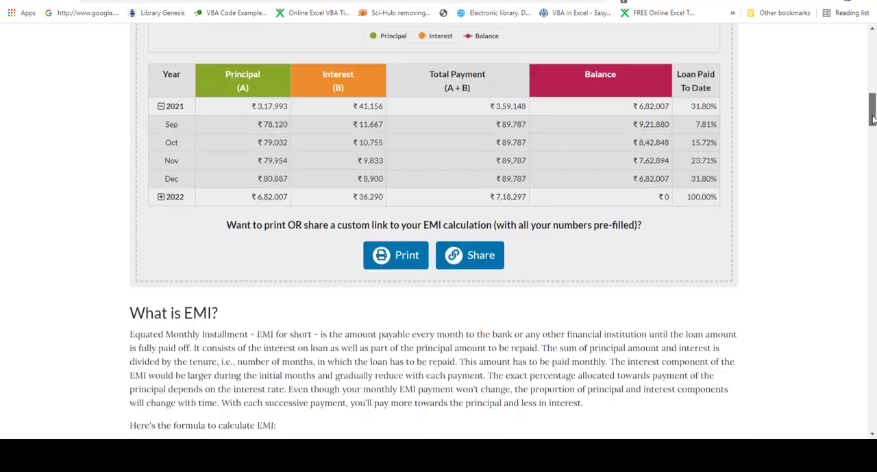
scroll(872, 110, up, 2)
drag(873, 110, 872, 96)
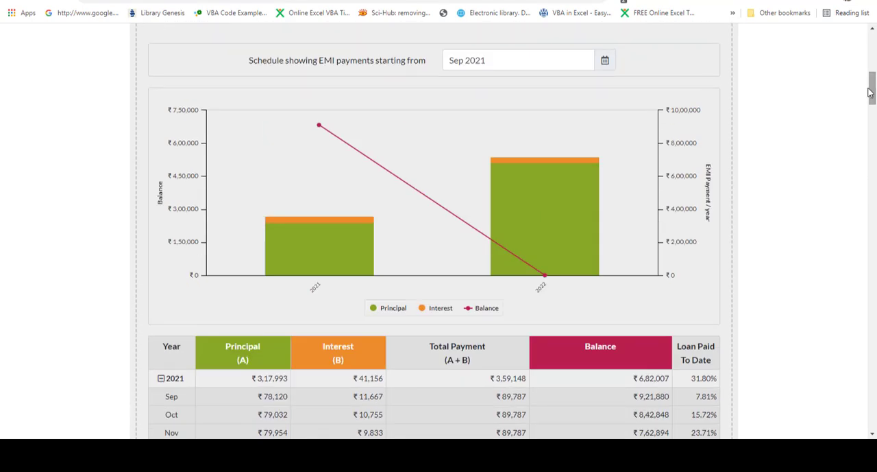
Set the EMI payment schedule to start from Jan 2021
click(575, 62)
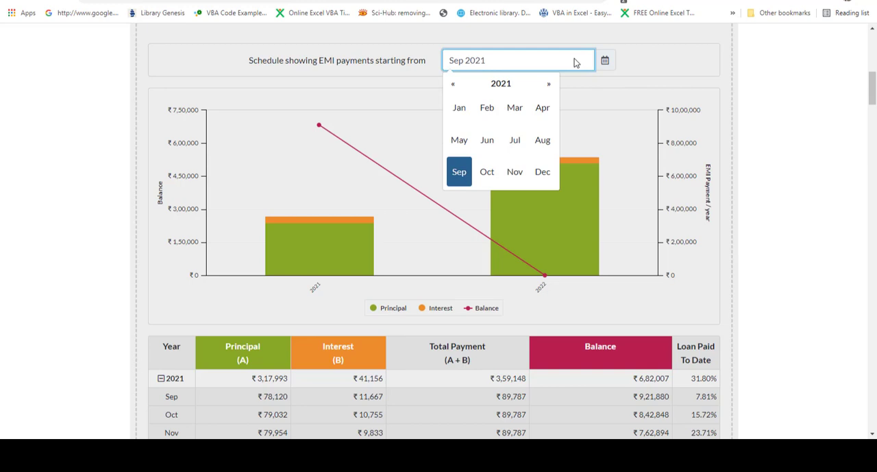
click(460, 113)
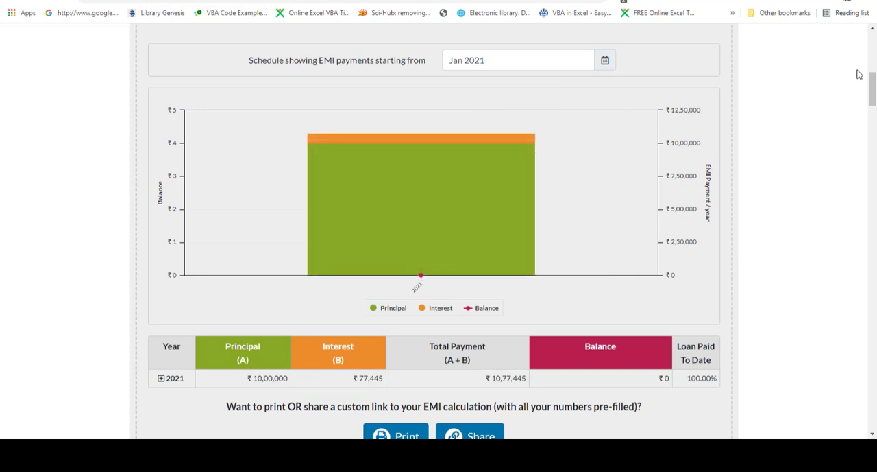
mouse_move(874, 80)
mouse_down()
mouse_move(874, 92)
mouse_move(874, 84)
mouse_up()
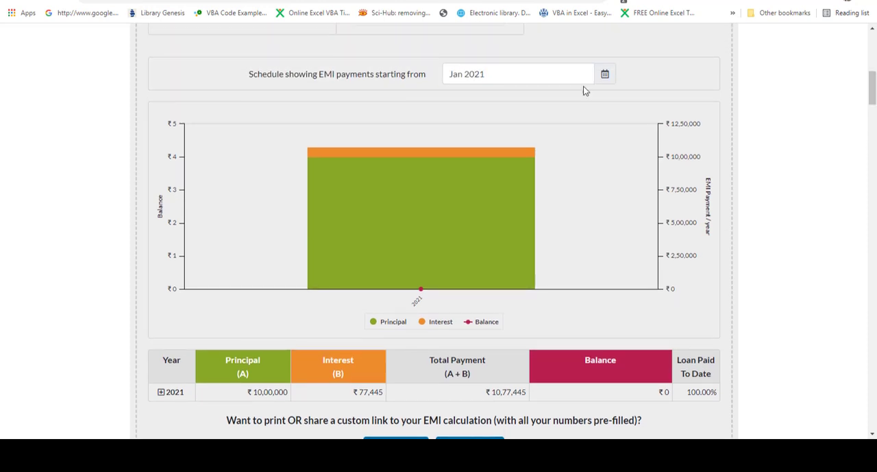
Set the EMI payment schedule to start from Apr 2021 and expand the 2021 and 2022 rows to show the monthly breakdown
click(561, 83)
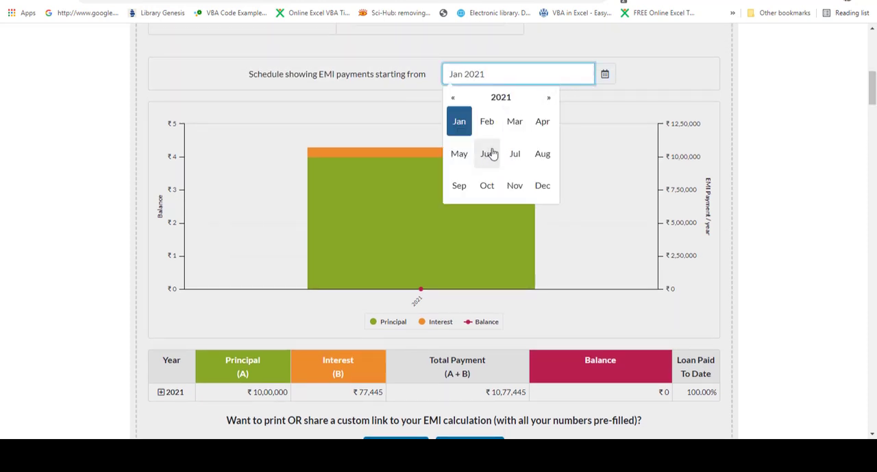
click(539, 126)
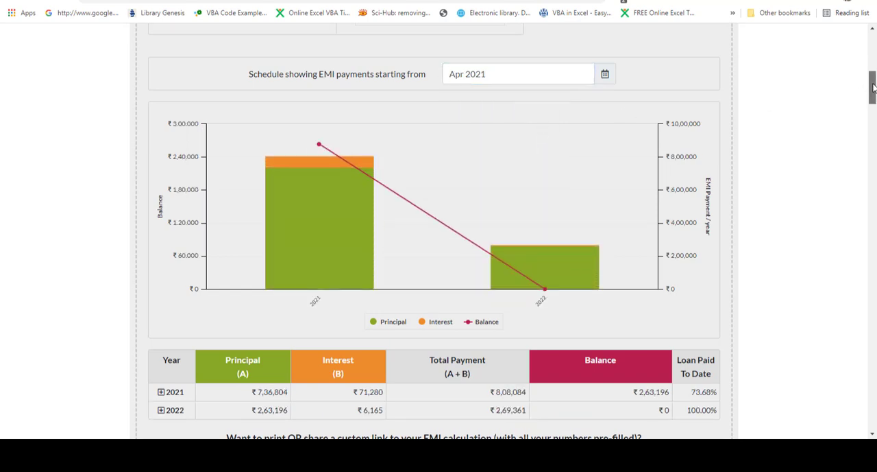
drag(874, 88, 874, 102)
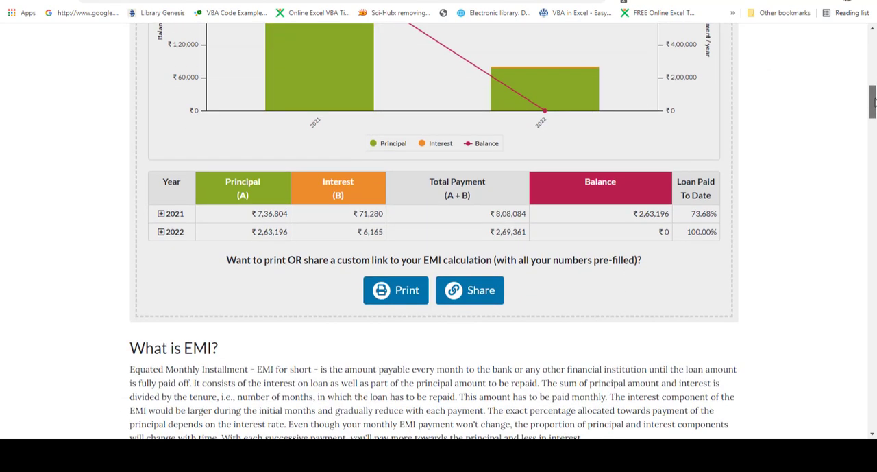
click(161, 207)
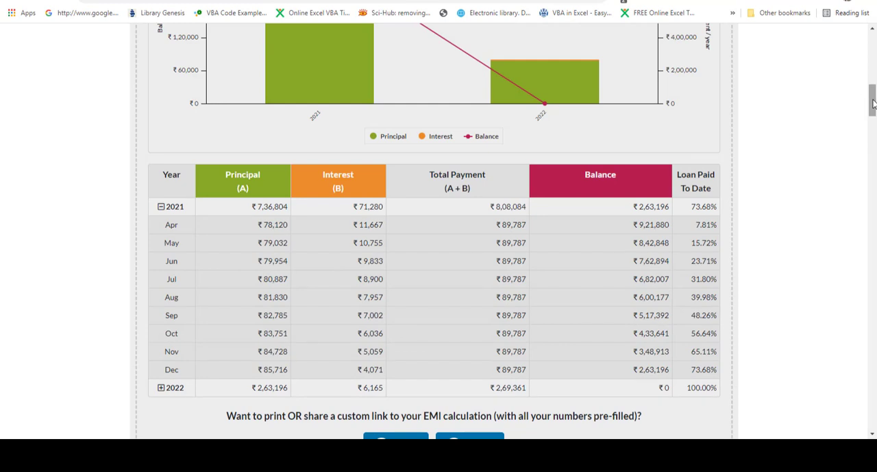
drag(874, 103, 874, 108)
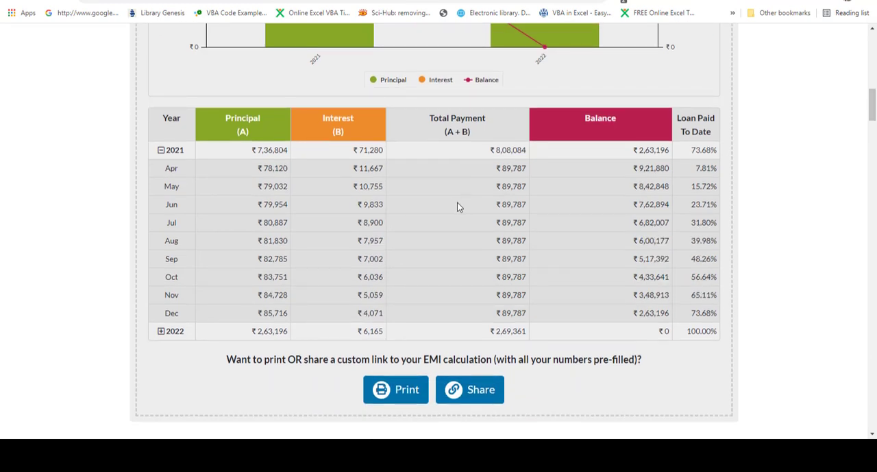
click(161, 331)
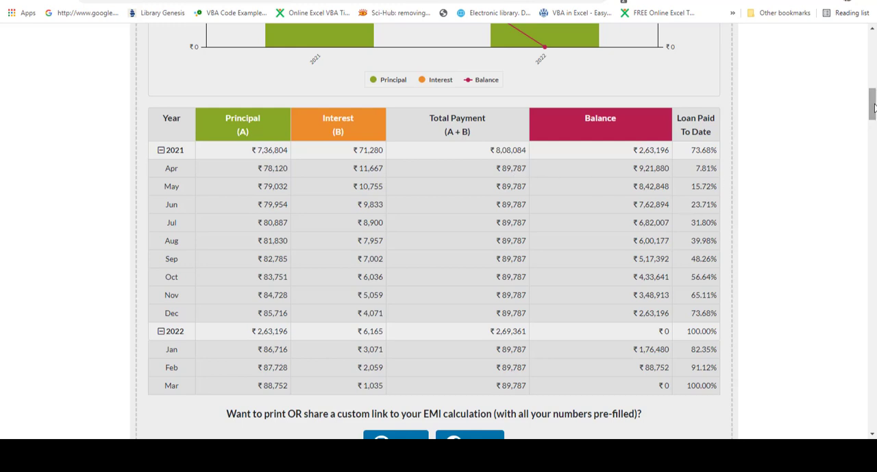
mouse_move(874, 106)
mouse_down()
mouse_move(874, 116)
mouse_move(872, 86)
mouse_move(874, 102)
mouse_up()
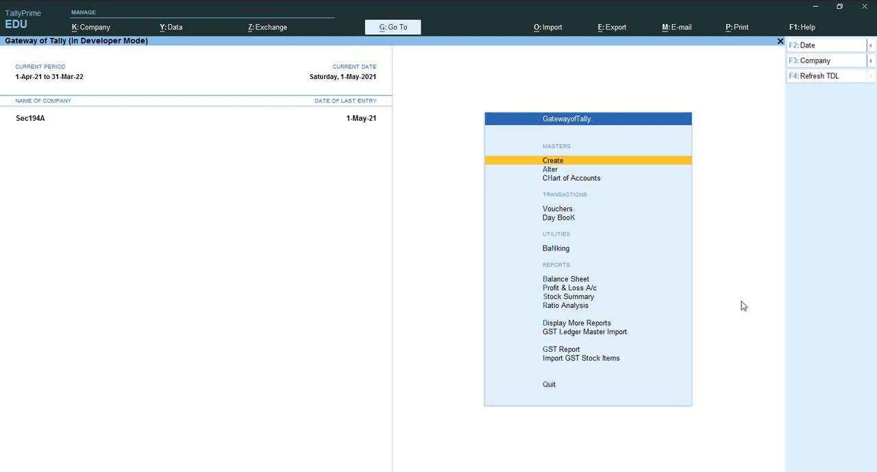
Start a new payment voucher in TallyPrime and switch it to Single Entry mode
key(v)
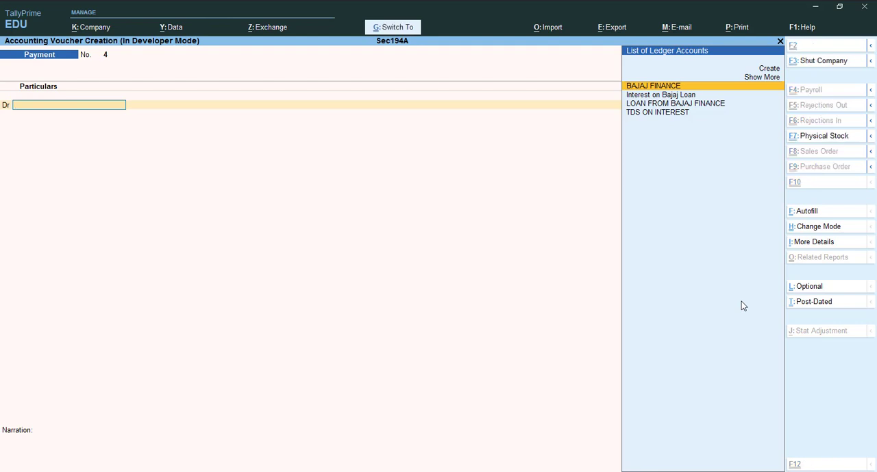
key(ctrl+h)
key(Down)
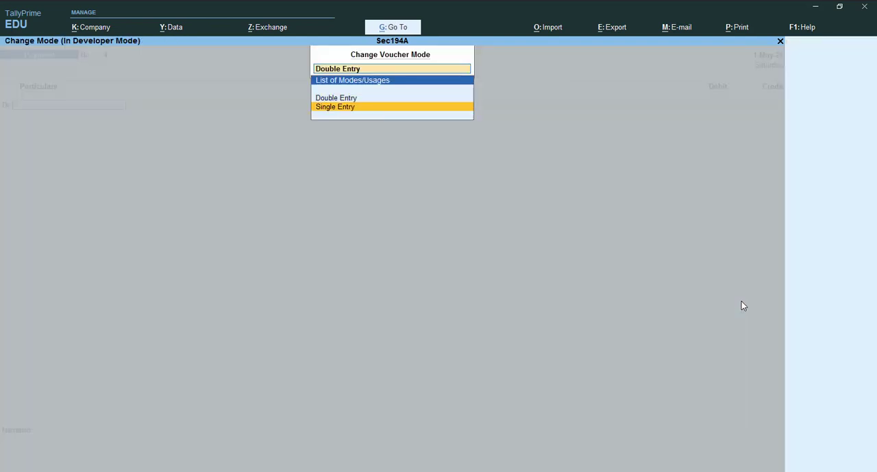
key(Return)
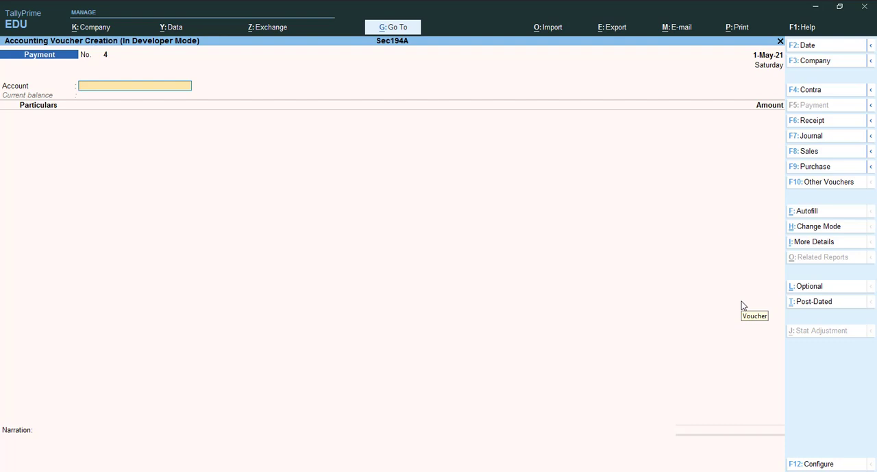
Set the payment voucher's date to 31-May-21 and choose SBI BANK as the account
key(F2)
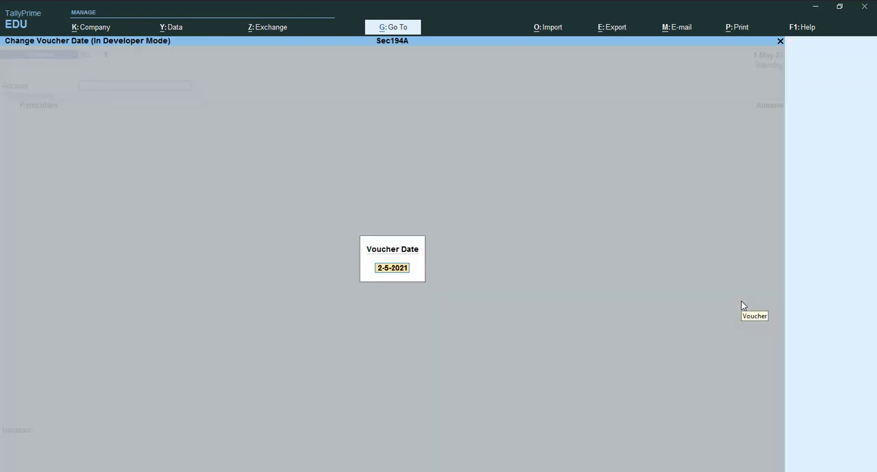
text(30)
key(BackSpace)
text(1-5)
key(Return)
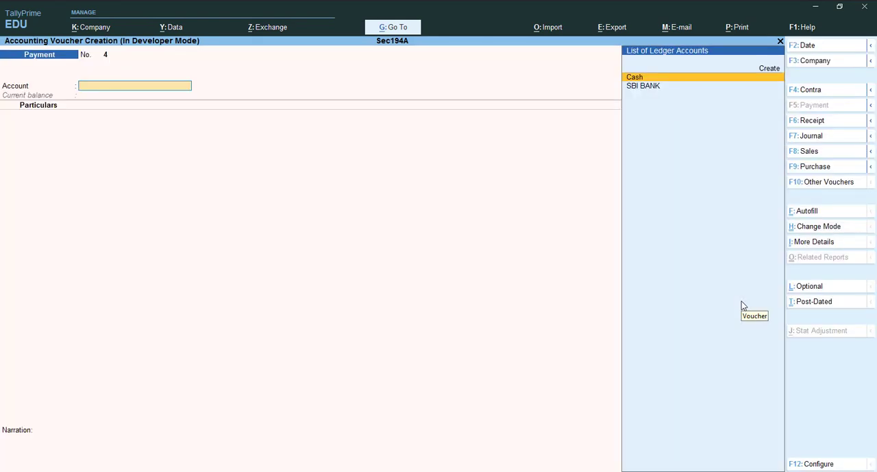
key(Down)
key(Return)
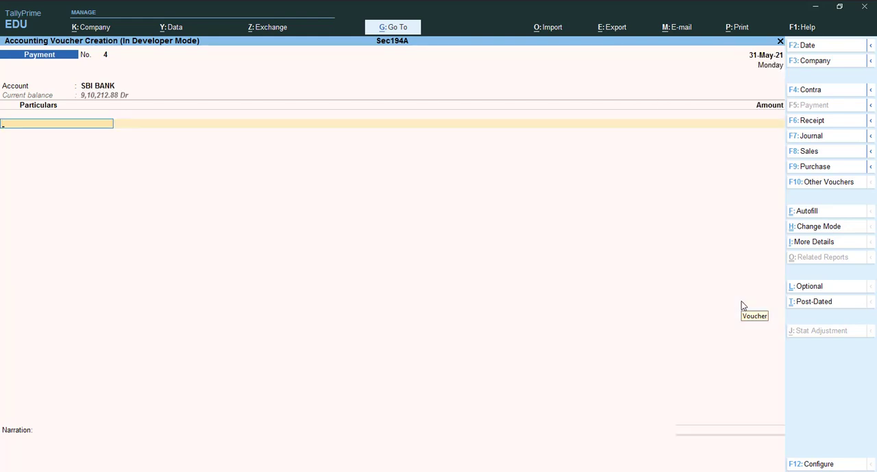
Select LOAN FROM BAJAJ FINANCE as the ledger under Particulars
key(Return)
key(Return)
key(Return)
key(Return)
key(Return)
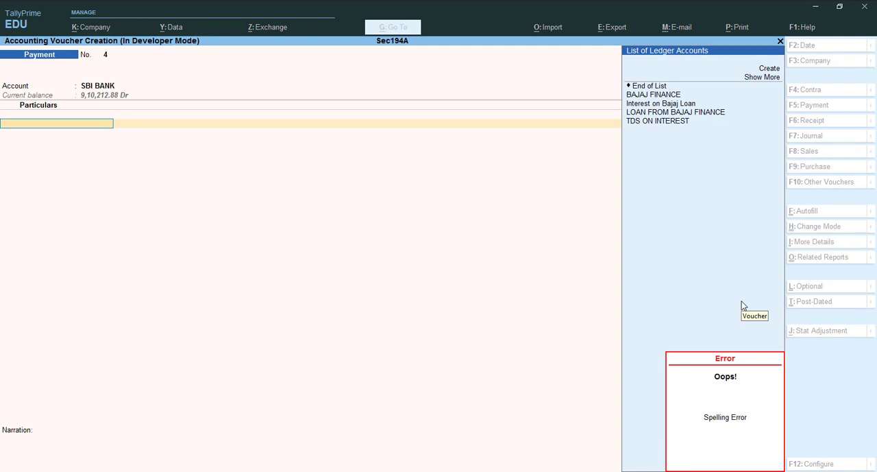
key(Return)
key(Return)
key(Return)
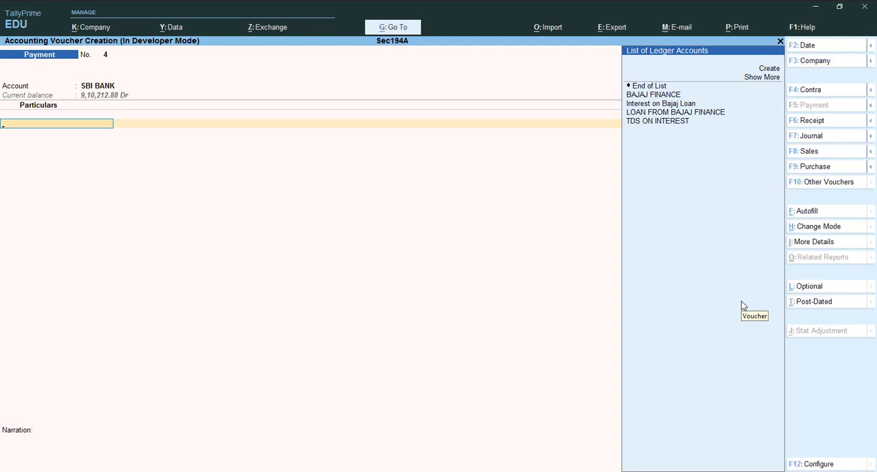
key(Down)
key(Down)
key(Down)
Enter 79,032 as the loan repayment amount and accept the SBI BANK allocation with Cheque as transaction type
key(Return)
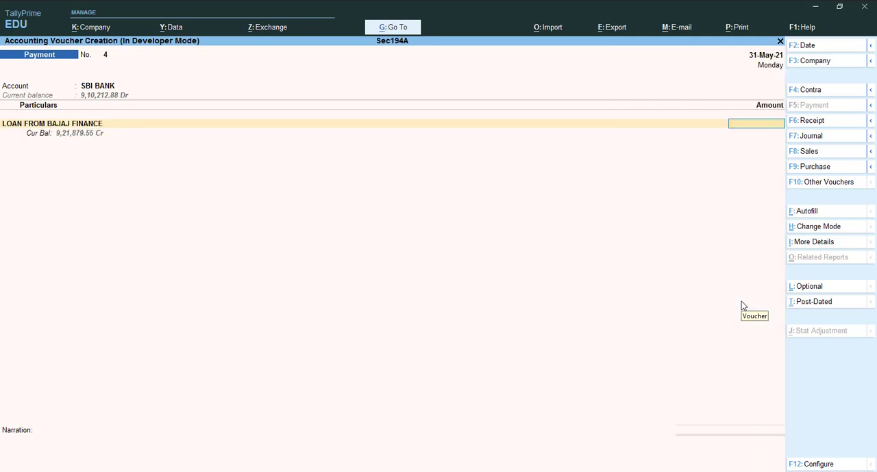
text(79032)
key(Return)
key(Return)
key(Return)
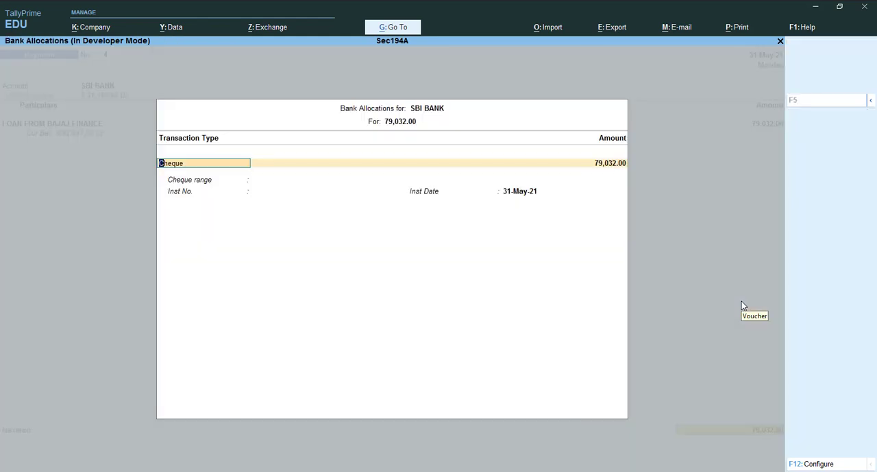
key(ctrl+a)
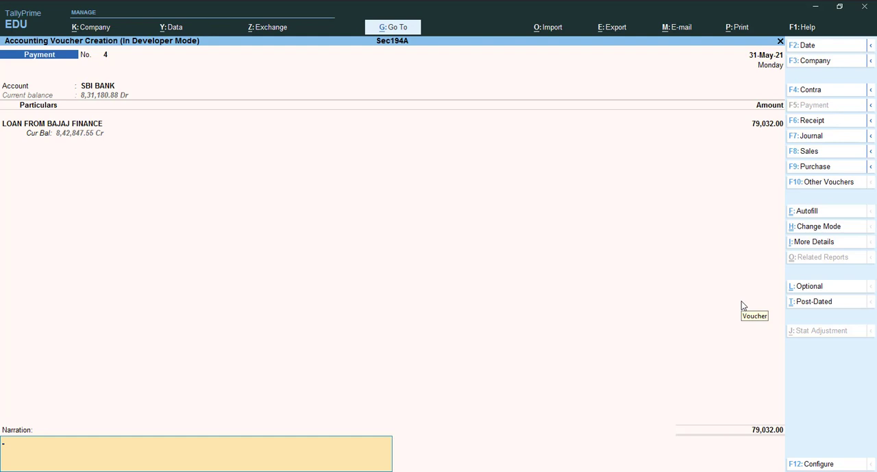
Enter the narration "being paid loan principal to bajaj fin" and save the payment voucher
text(being paid loan principal to bajaj)
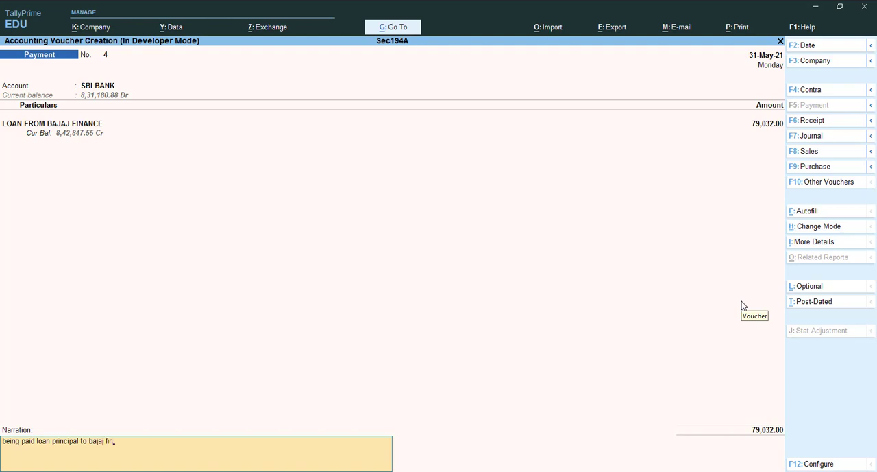
text( fin)
key(ctrl)
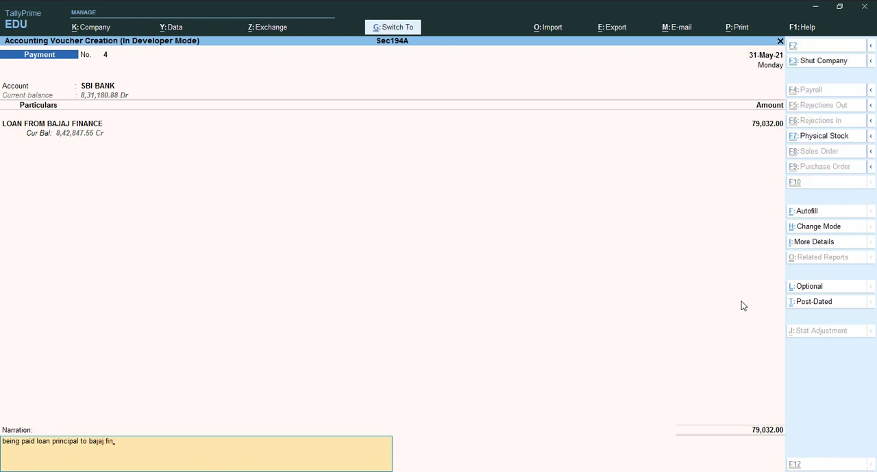
key(ctrl+a)
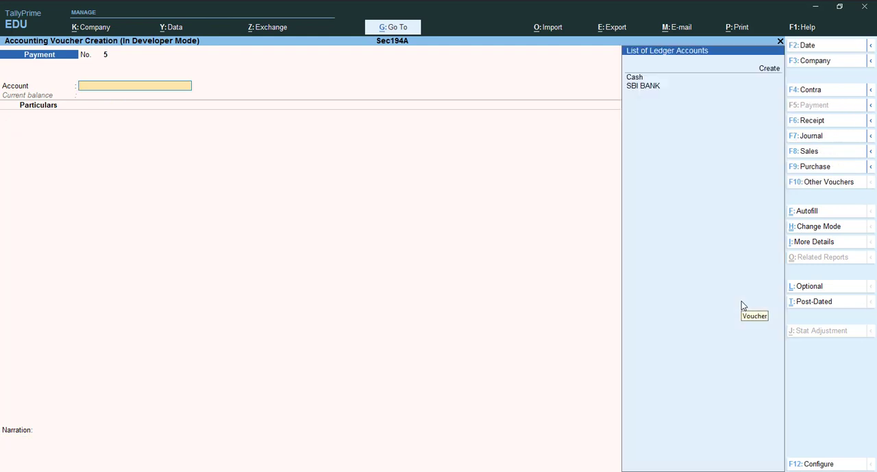
In the next payment voucher, pay from SBI BANK and enter 10,755 against Interest on Bajaj Loan
key(Down)
key(Return)
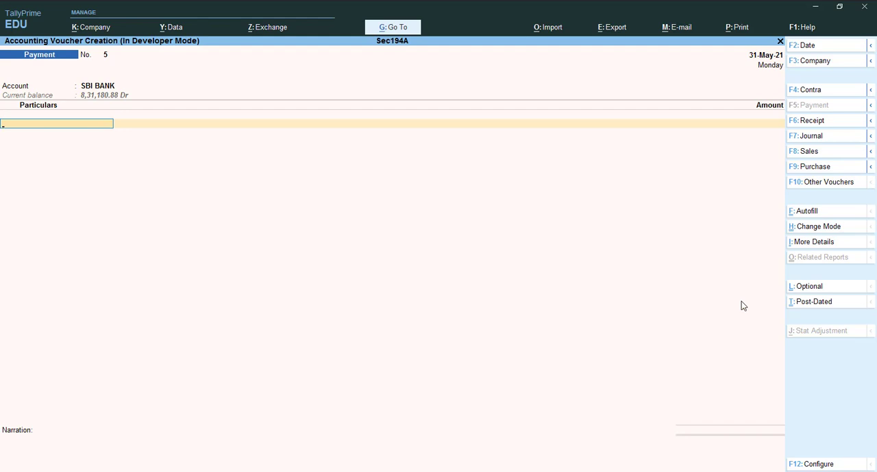
key(space)
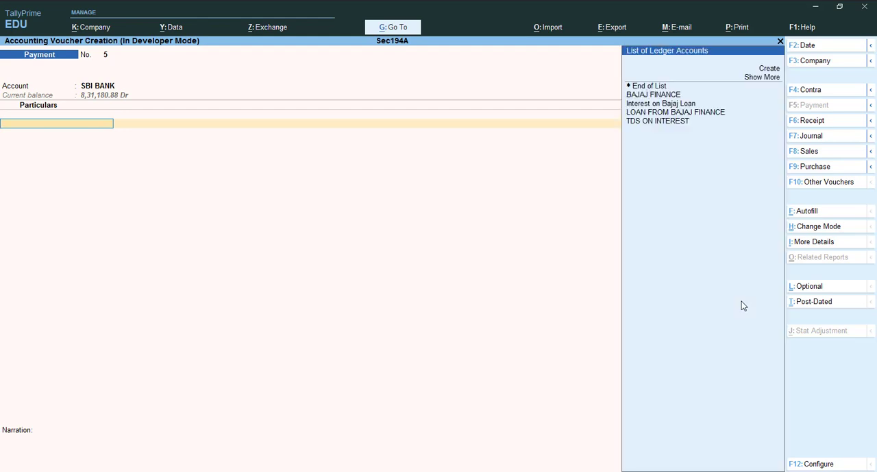
key(Down)
key(Down)
key(Down)
key(Down)
key(Down)
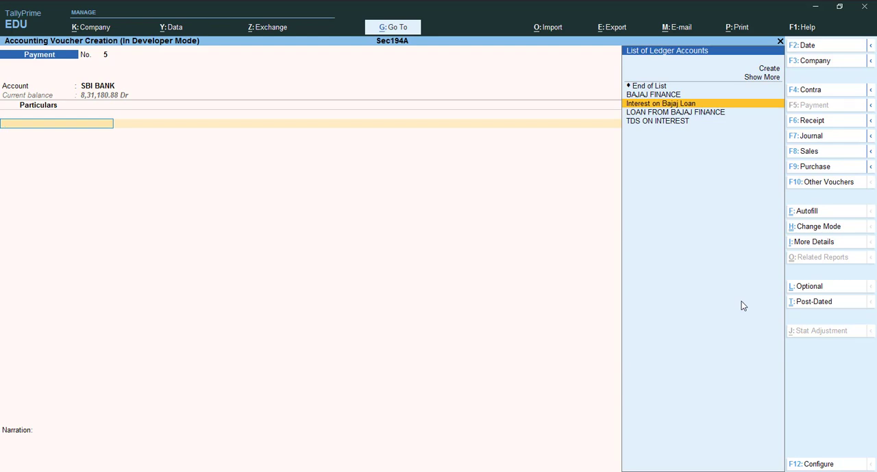
key(Return)
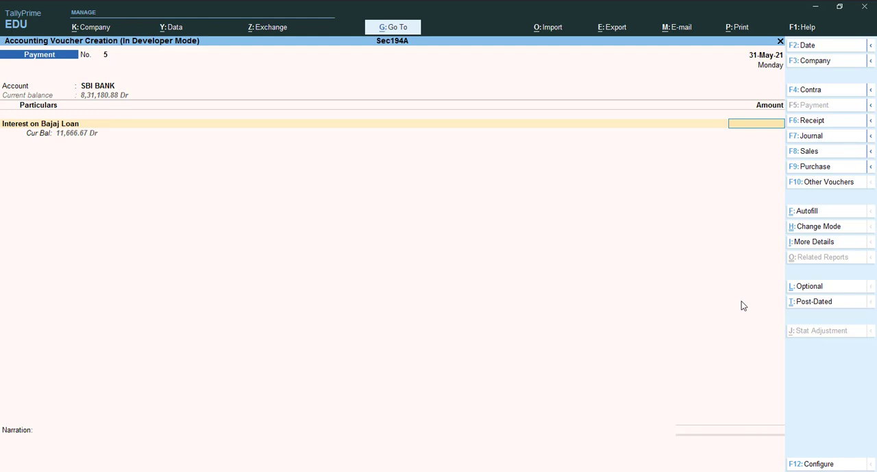
text(10755)
key(Return)
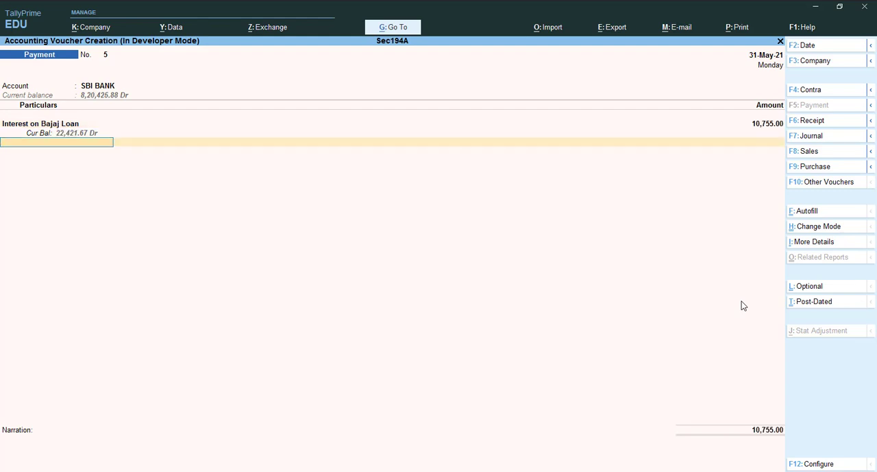
Add the TDS ON INTEREST ledger below the interest line and accept the party details to deduct the tax
key(Down)
key(Down)
key(Down)
key(Down)
key(Down)
key(Down)
key(Down)
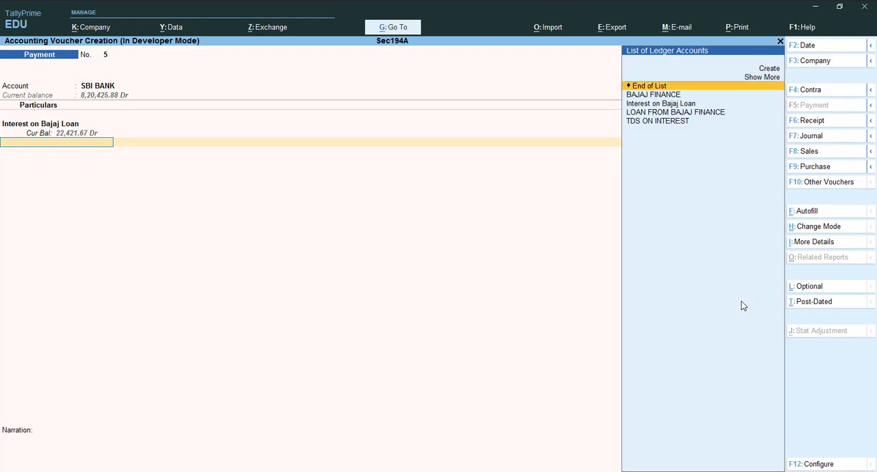
key(Return)
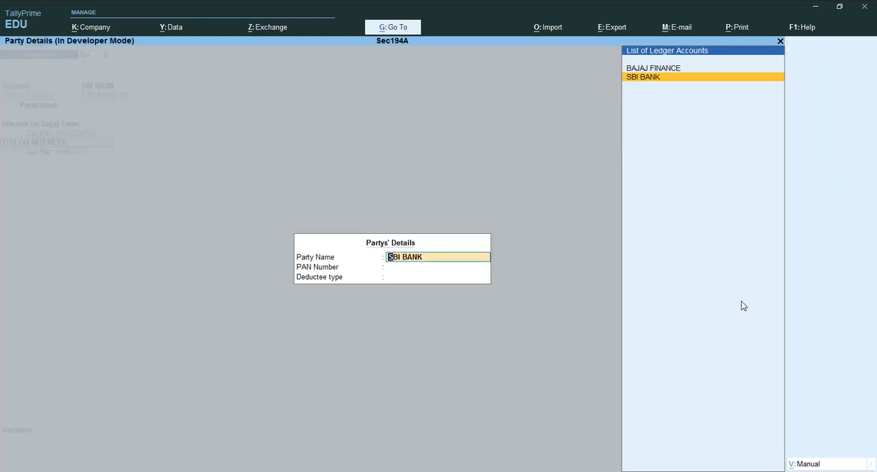
key(Return)
key(Return)
key(Return)
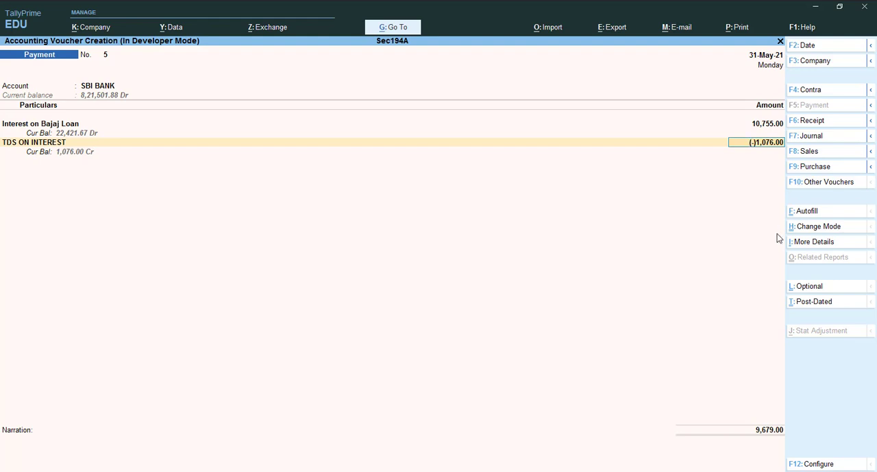
Mark the interest payment voucher as post-dated and accept the cheque details in the SBI BANK allocation
click(800, 308)
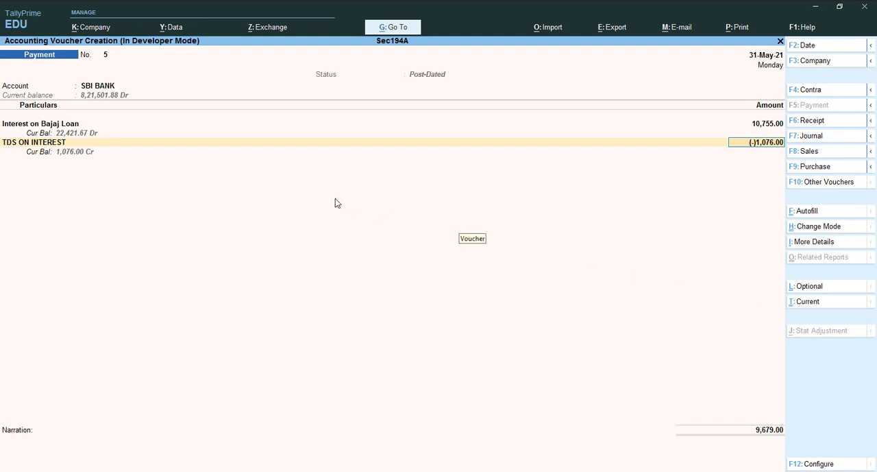
key(Return)
key(Return)
key(Return)
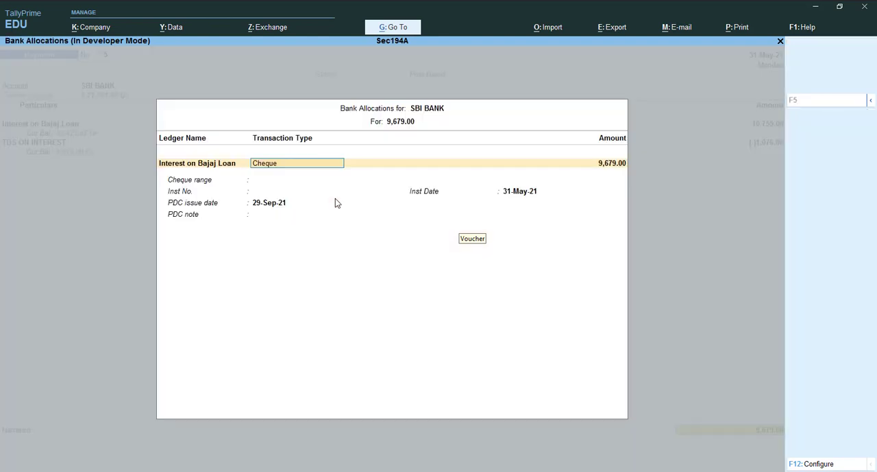
key(Return)
key(Return)
key(Return)
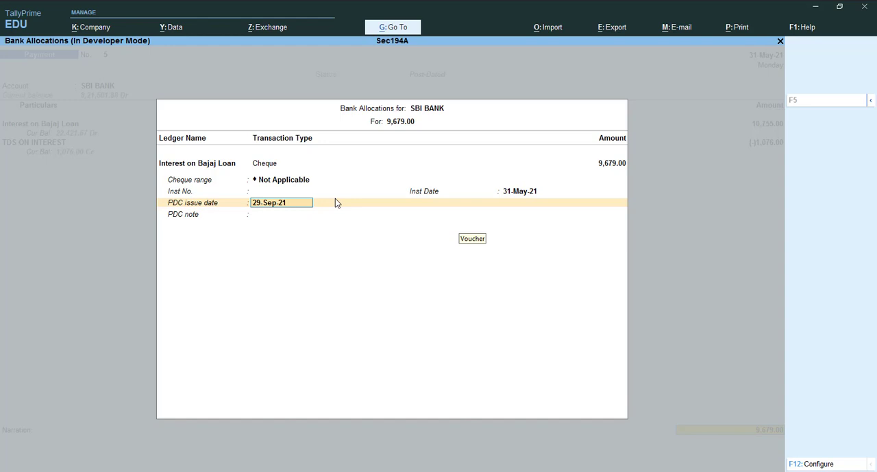
key(BackSpace)
key(Return)
key(Return)
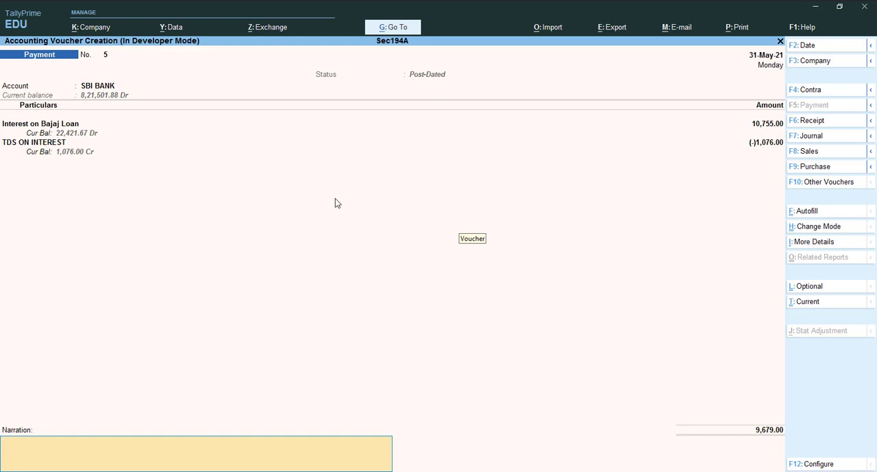
Enter the narration "being interest paid" and save the interest payment voucher
text(being interest paid)
key(ctrl)
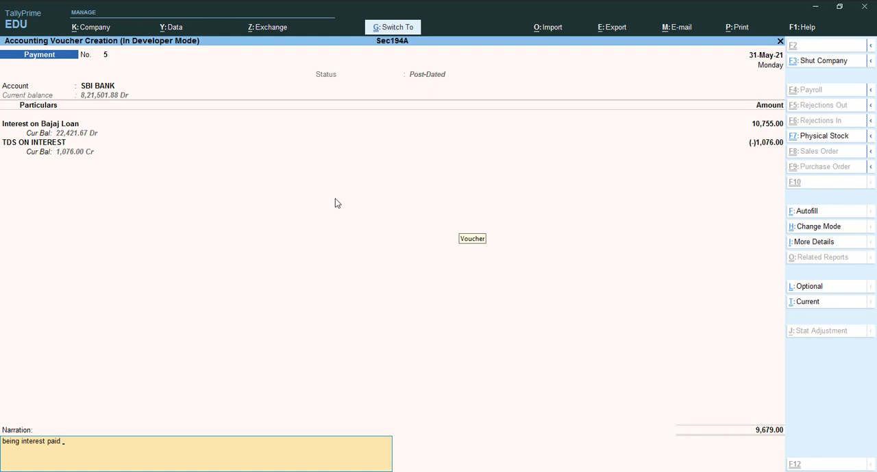
key(ctrl+a)
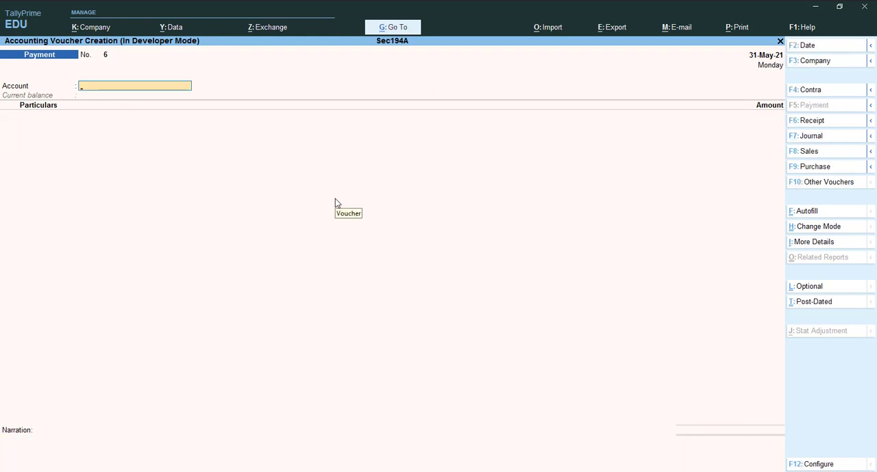
Leave voucher creation and open the Day Book to view the 31-May-21 payment entries
key(Escape)
key(Return)
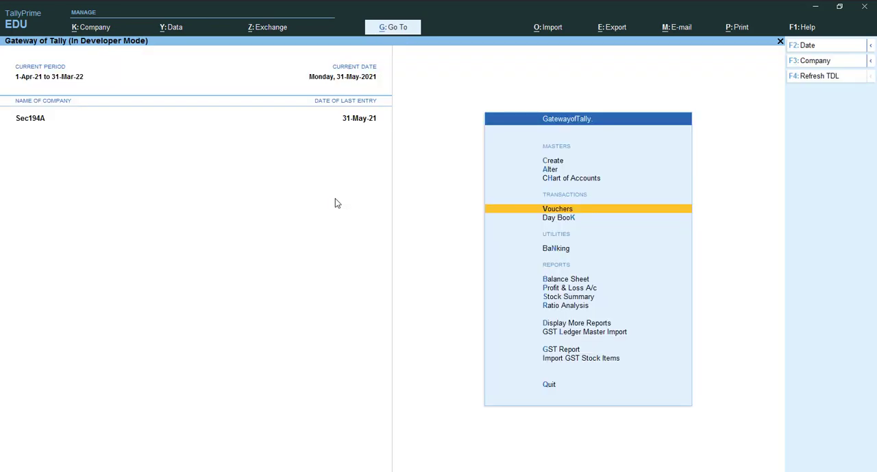
key(k)
key(Down)
key(Up)
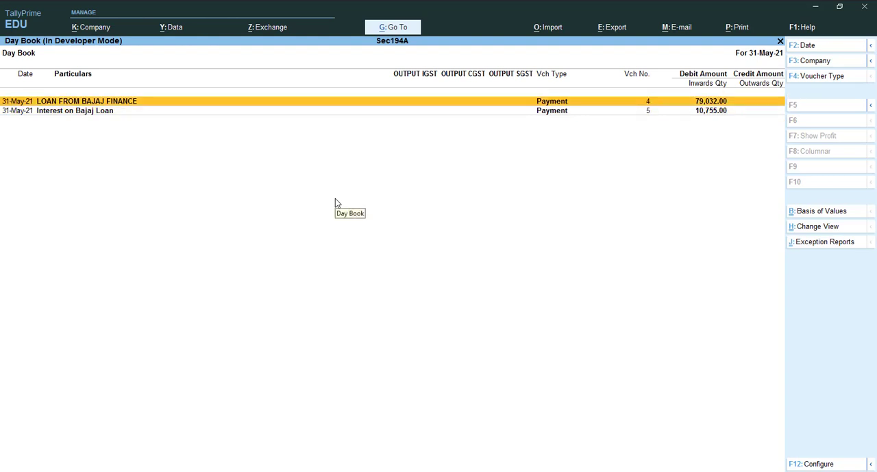
Open the LOAN FROM BAJAJ FINANCE payment of 31-May-21, mark it as post-dated and save it
key(Return)
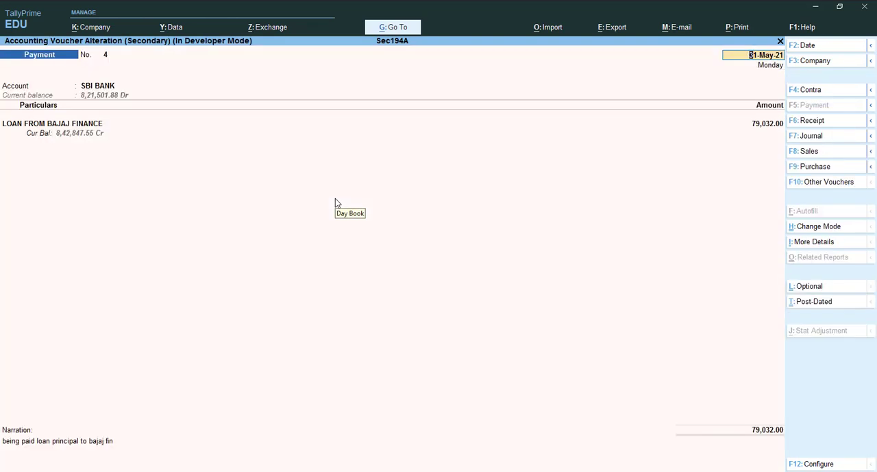
key(ctrl+t)
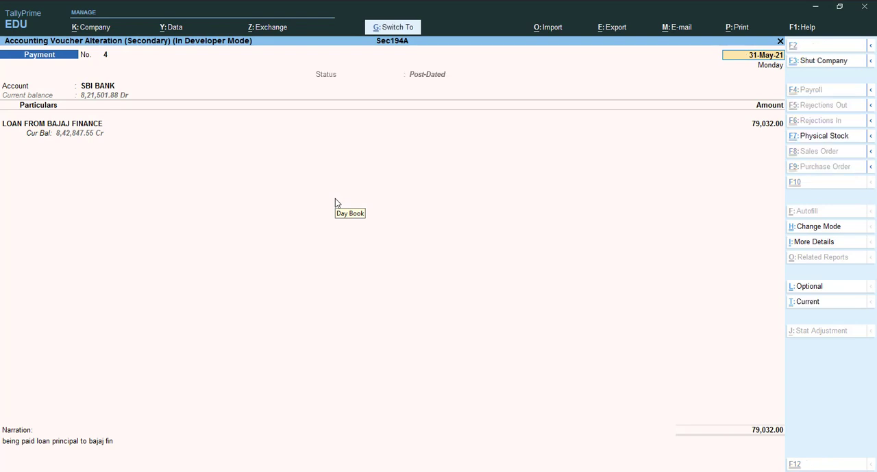
key(ctrl)
key(ctrl+a)
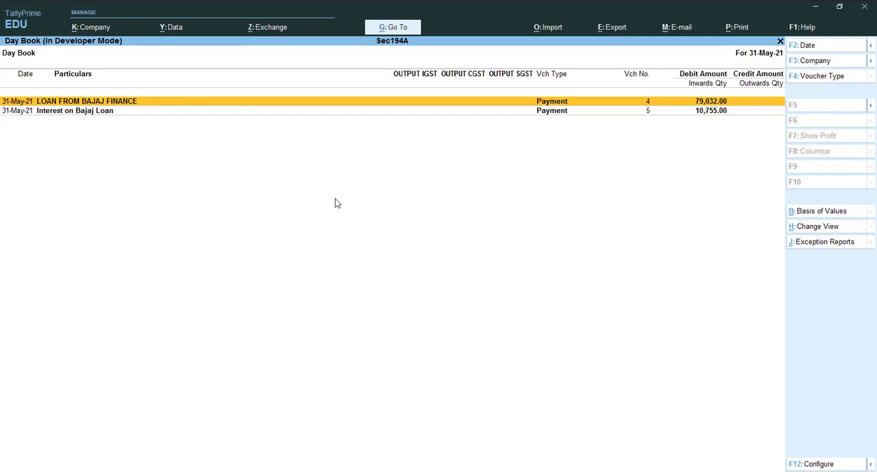
Change the LOAN FROM BAJAJ FINANCE payment of 31-May-21 from post-dated to current and save it
key(Return)
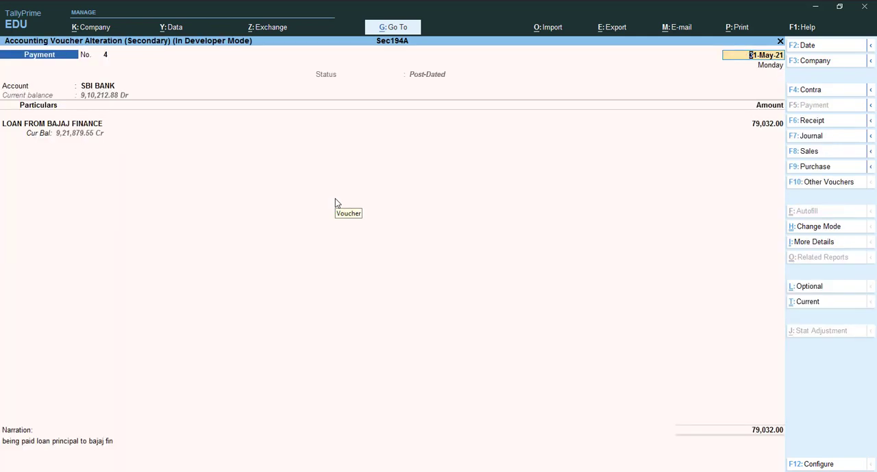
key(ctrl+t)
key(ctrl)
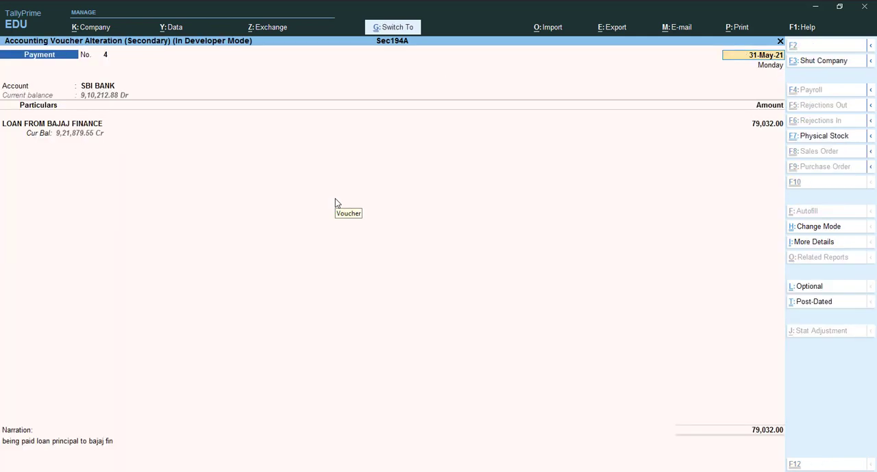
key(ctrl+a)
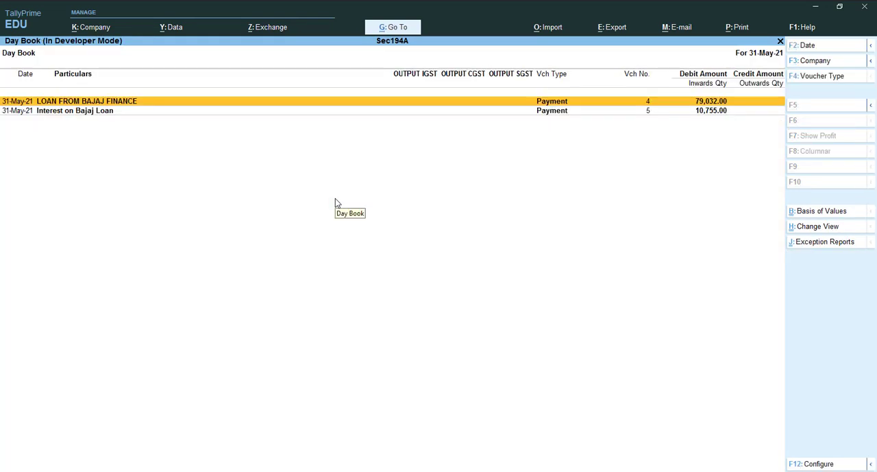
Change the Interest on Bajaj Loan payment of 31-May-21 from post-dated to current and save it
key(Down)
key(Return)
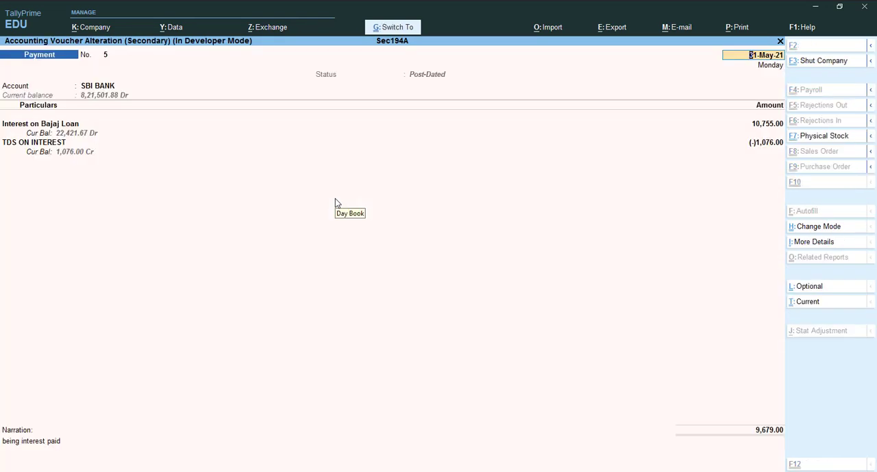
key(ctrl+t)
key(ctrl)
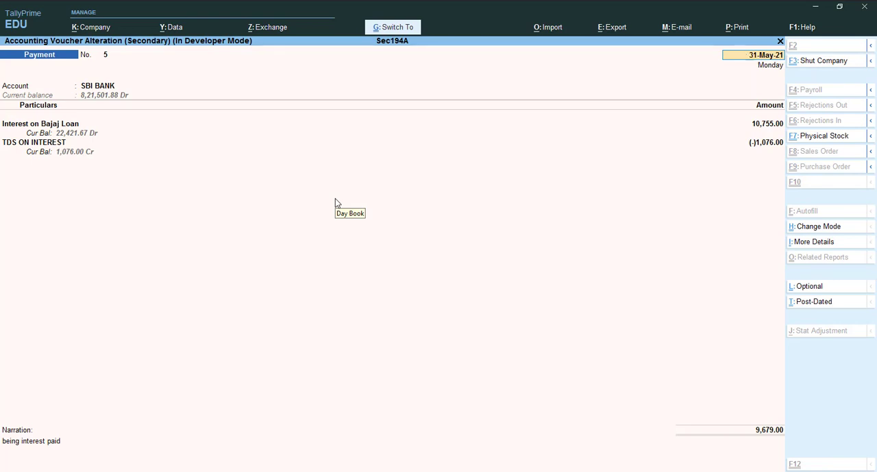
key(ctrl+a)
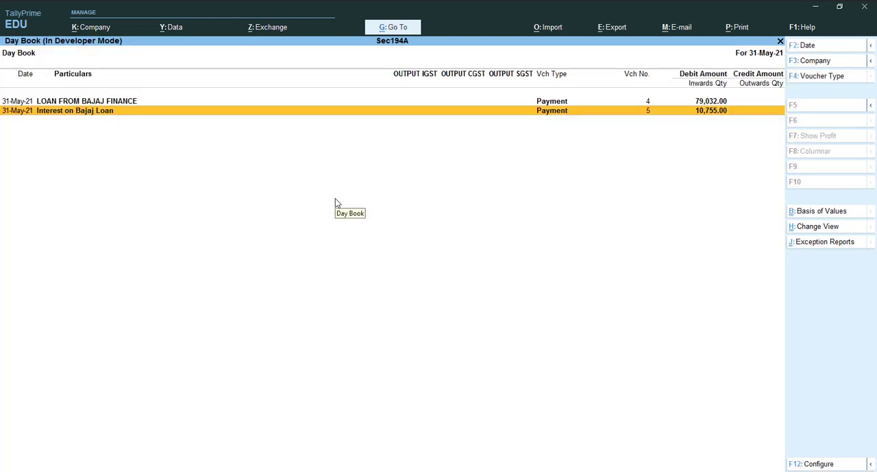
Leave the Day Book and open Form 26Q from the statutory TDS reports
key(Escape)
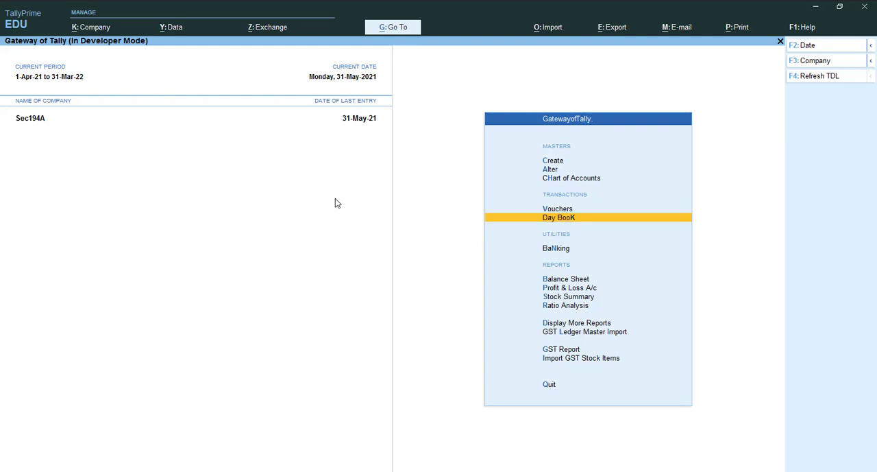
key(Down)
key(Down)
key(Down)
key(Down)
key(Down)
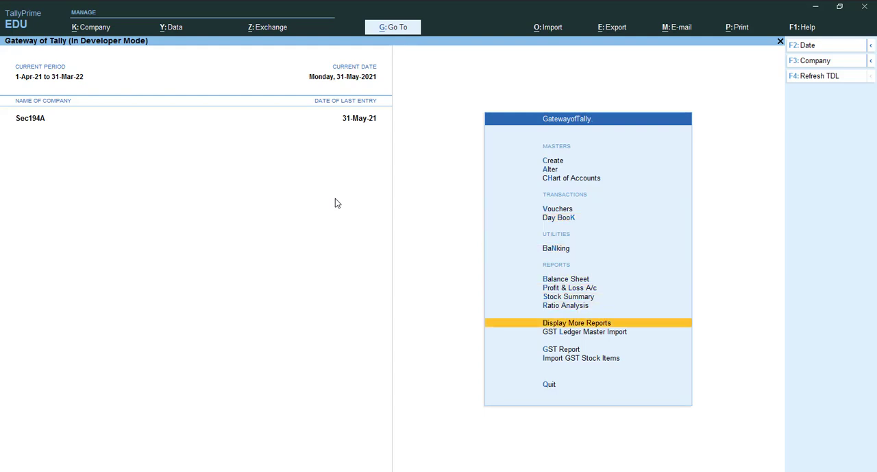
key(Down)
key(Down)
key(Up)
key(Up)
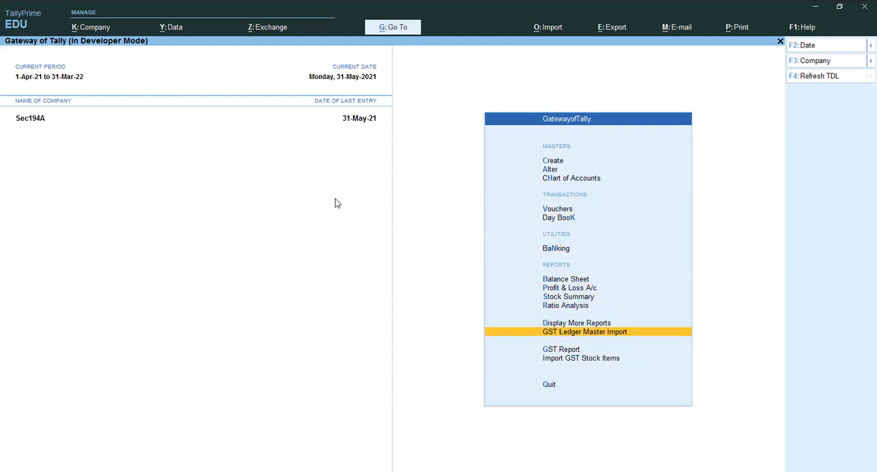
key(Return)
key(Down)
key(o)
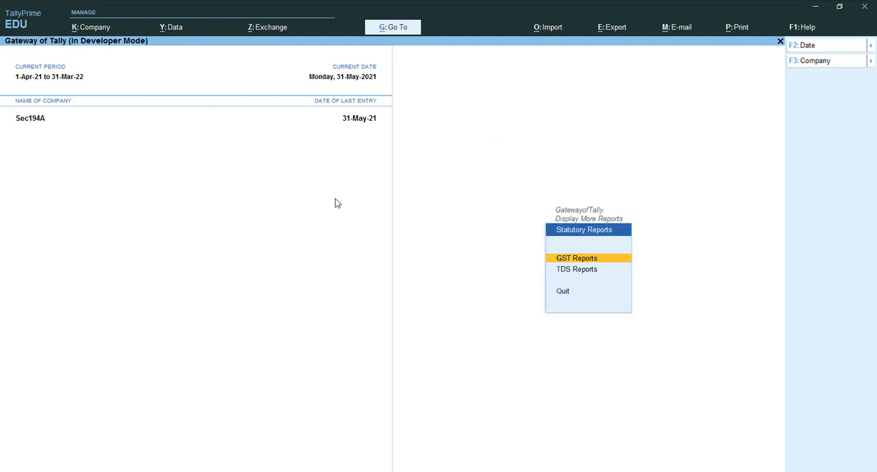
key(Down)
key(Return)
key(Down)
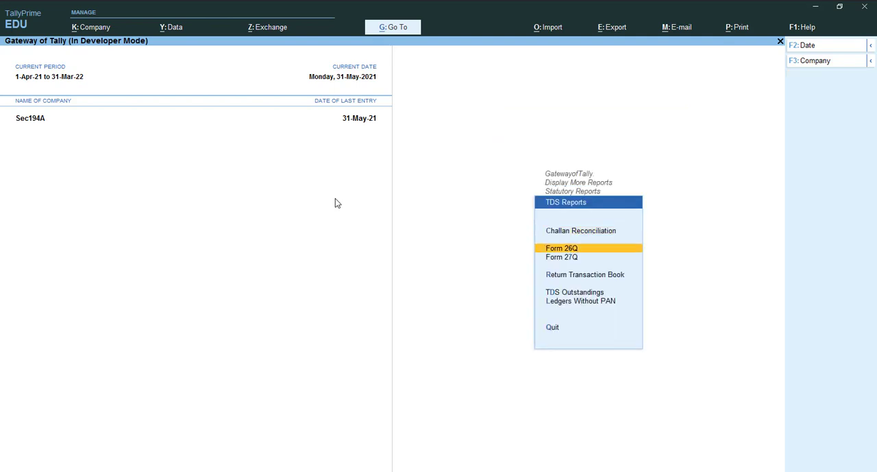
key(Return)
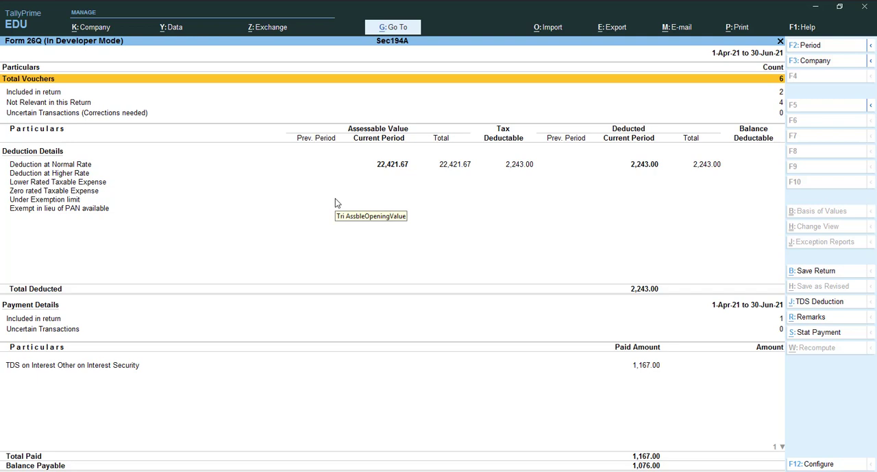
Set the Form 26Q period from 1-5-2021 to 31-5-2021
key(alt)
key(F2)
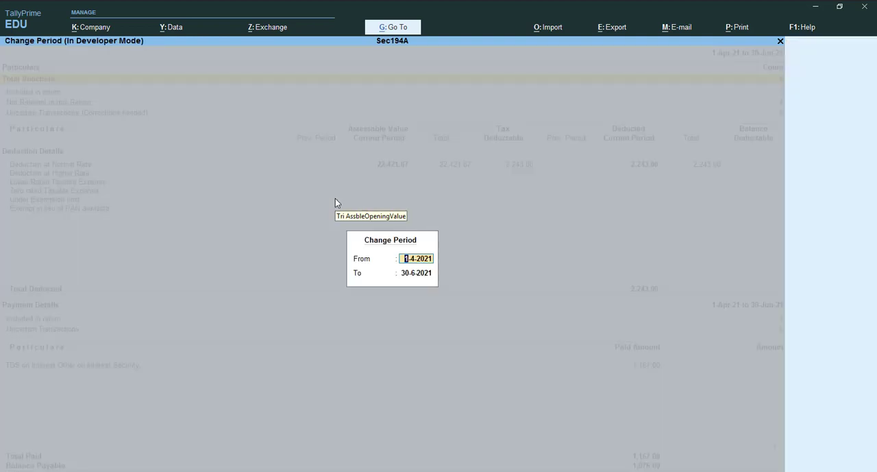
text(1-5)
key(Return)
key(Up)
key(Return)
text(31-5)
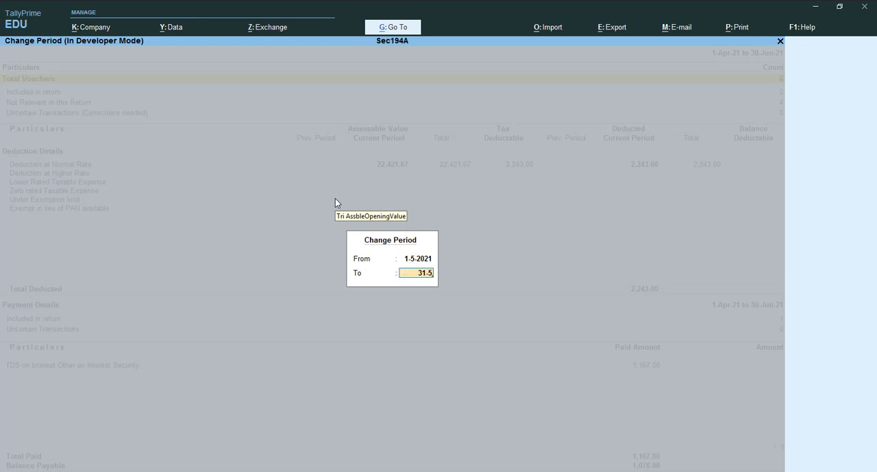
key(Return)
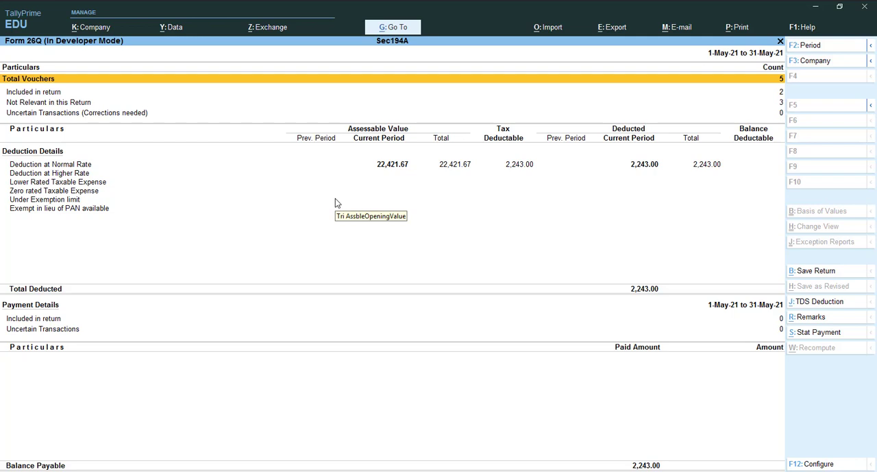
Start a TDS statutory payment for 1-May-21 to 31-May-21, with deducted till date 31-5-2021 and section 194A
click(809, 333)
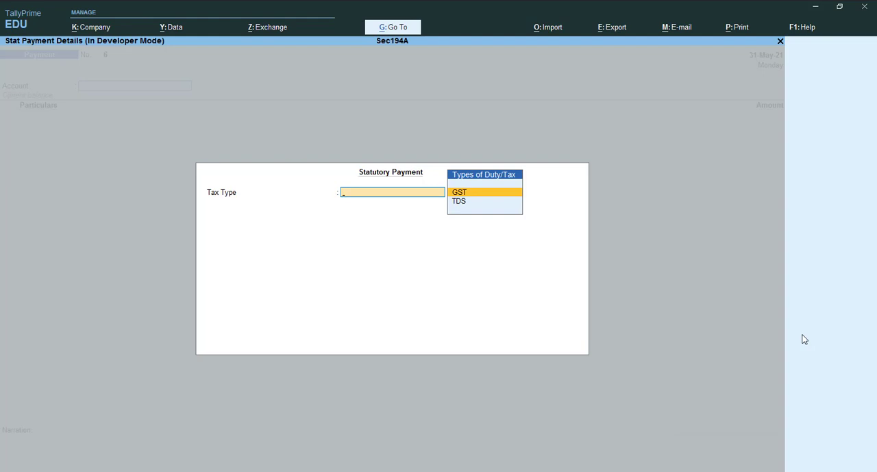
key(Down)
key(Return)
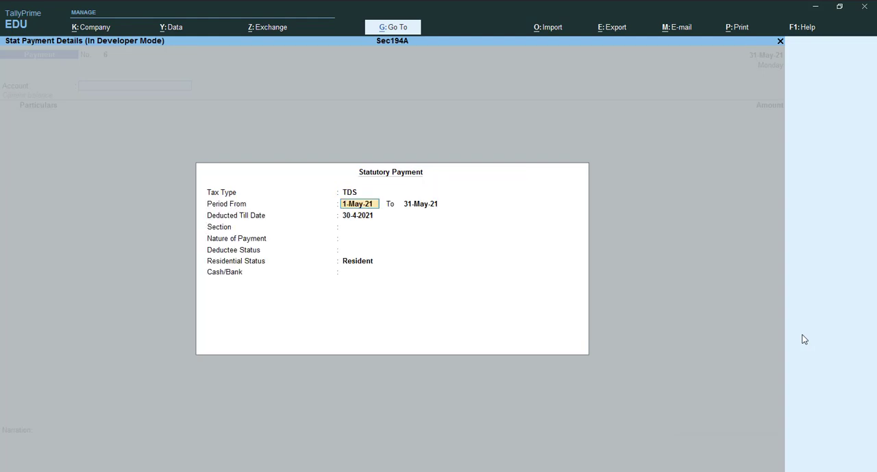
key(Return)
key(Return)
text(31)
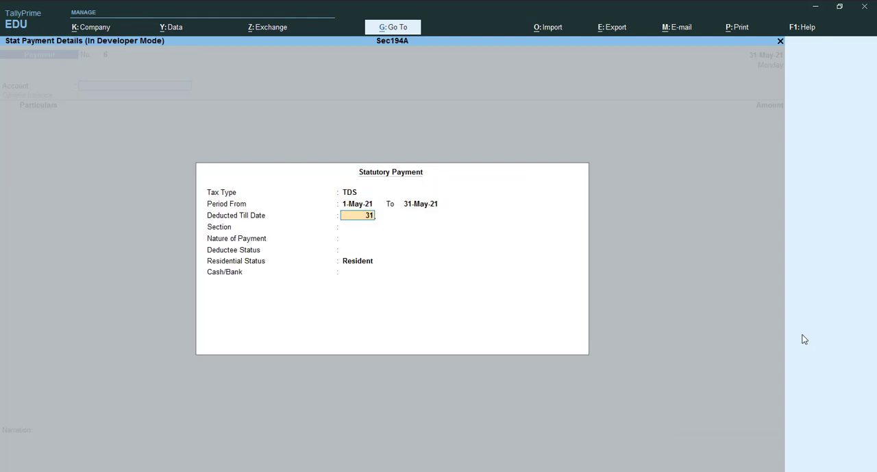
text(-5)
key(Return)
Fill the payment with nature TDS on Interest Other on Interest Security, deductee status Company, residential status Resident and SBI BANK as the bank
key(Return)
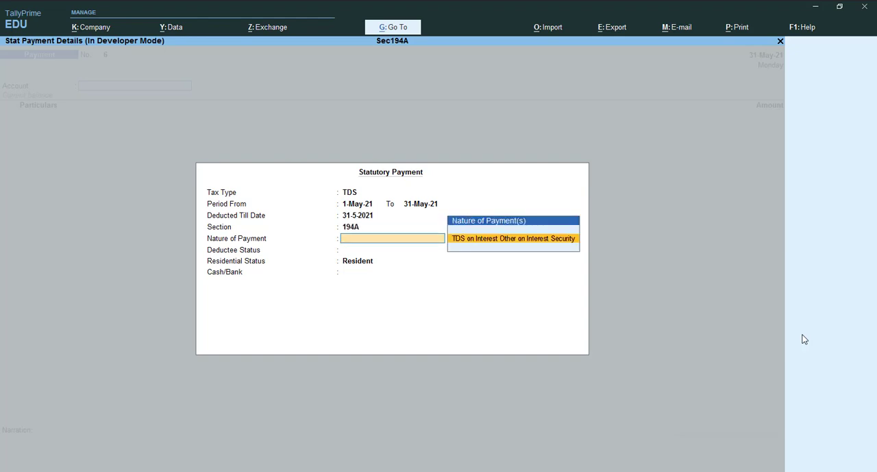
key(Return)
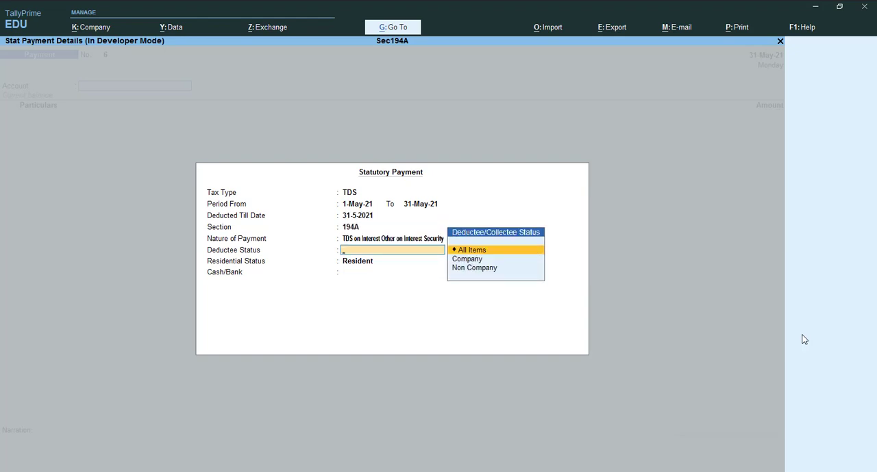
key(Down)
key(Return)
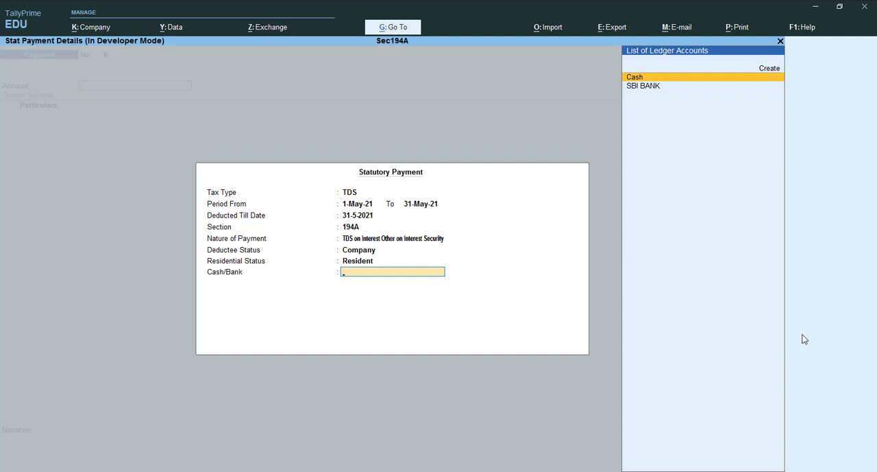
key(Down)
key(Return)
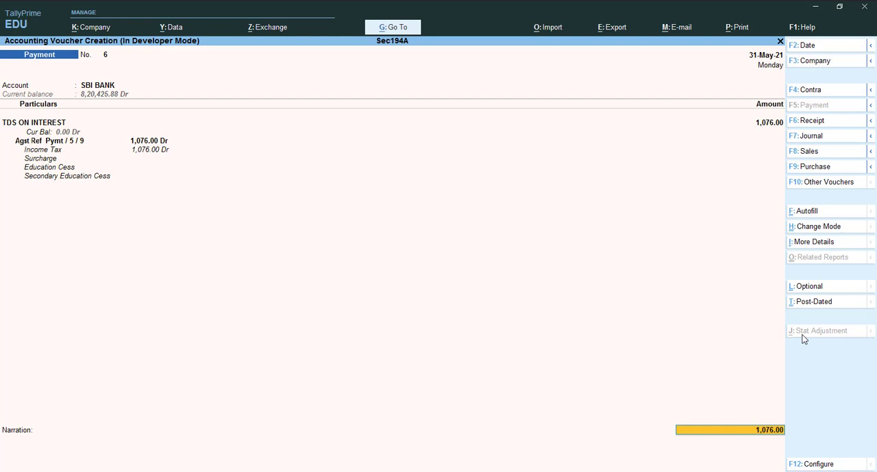
Accept the Cheque bank allocation for the TDS payment, enter the narration "being paid to tds govt", and save the voucher
key(Return)
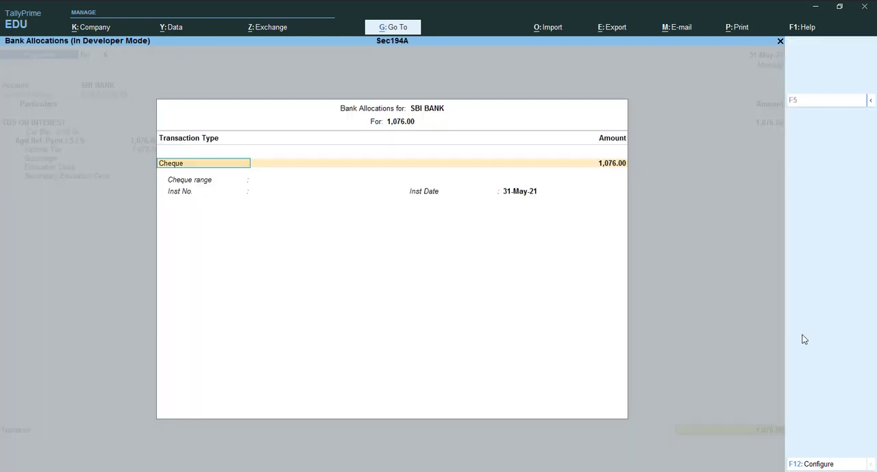
key(Return)
key(Return)
key(Return)
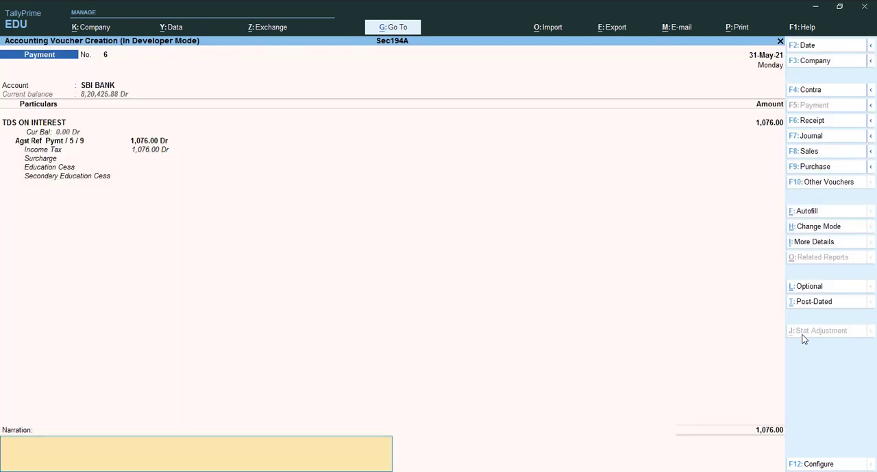
text(being)
text(paid to tds govt)
key(Return)
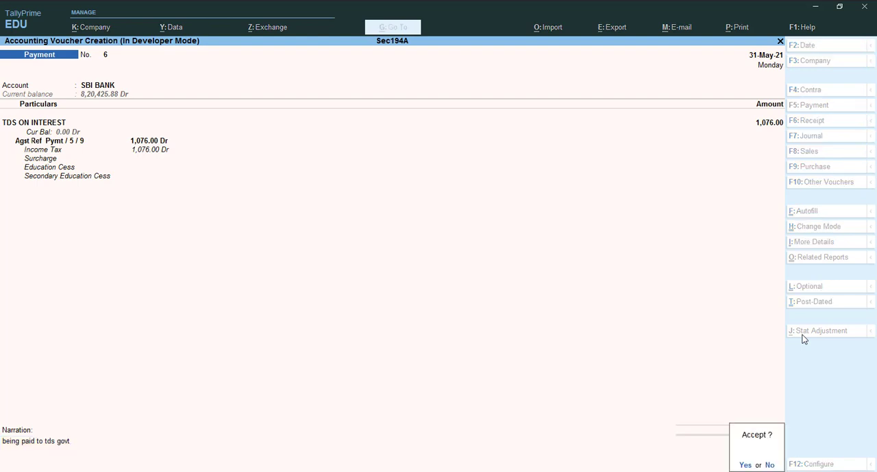
key(Return)
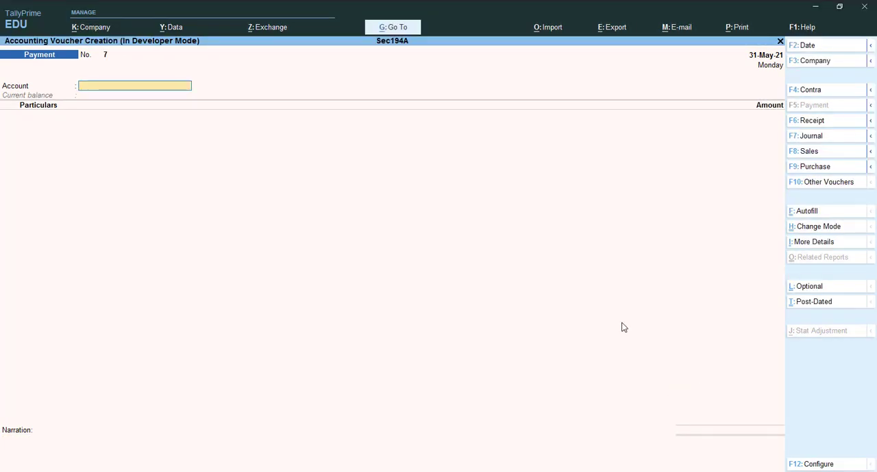
key(Escape)
key(Return)
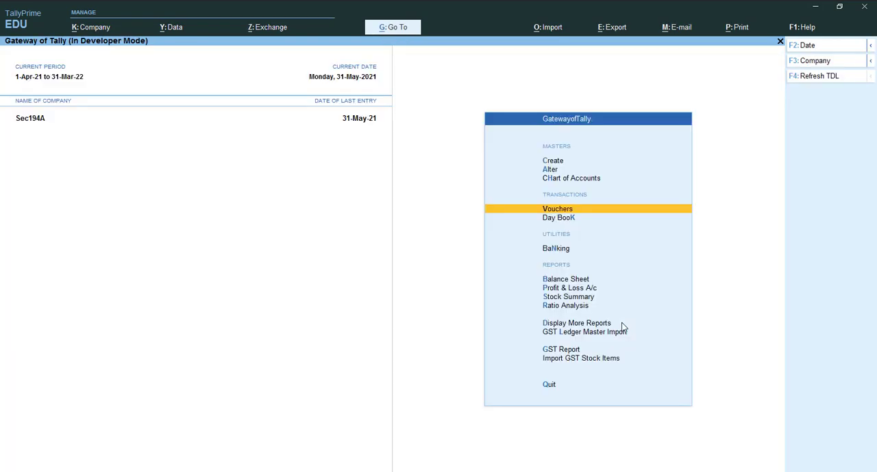
Open Form 26Q from the statutory TDS reports
key(d)
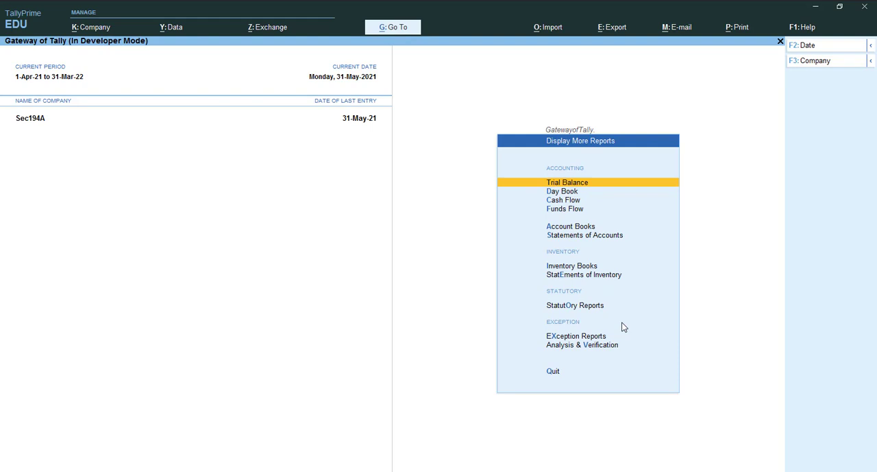
key(o)
key(Down)
key(Return)
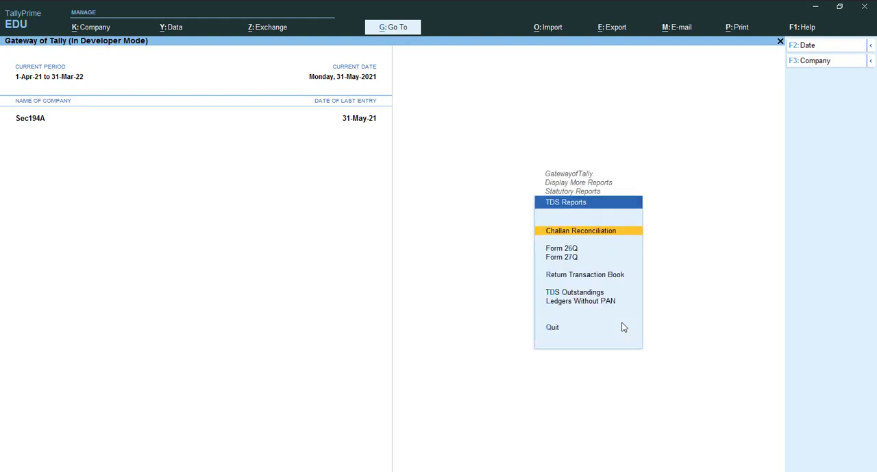
key(Down)
key(Return)
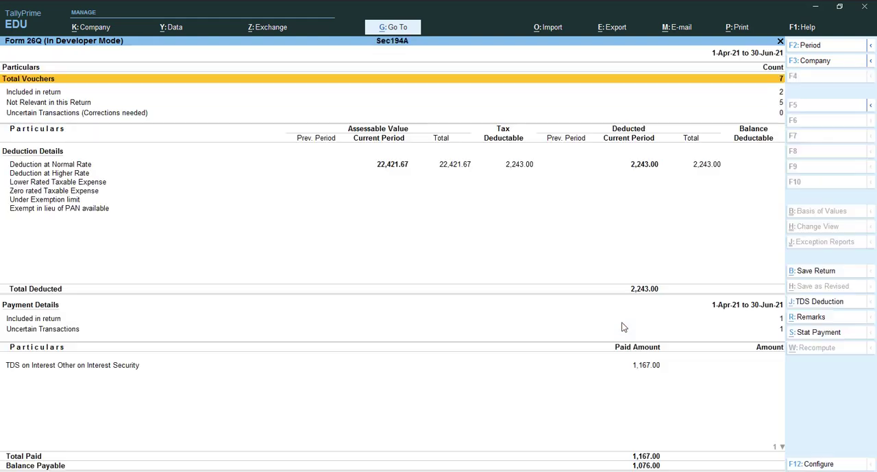
key(Down)
key(Down)
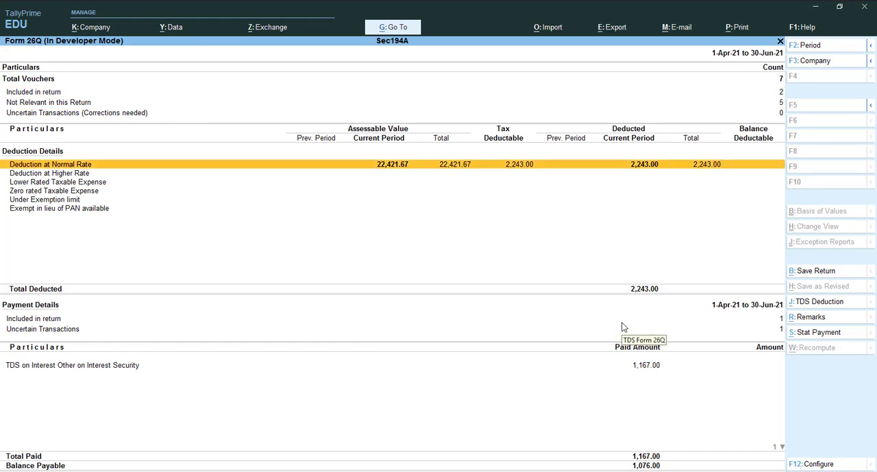
Limit the reopened Form 26Q to the period 1-5-2021 to 31-5-2021
key(alt+F2)
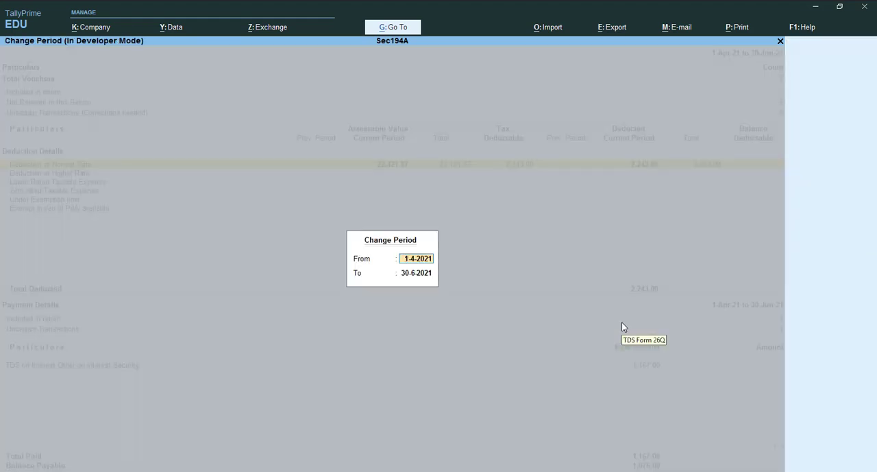
text(1-5)
key(Return)
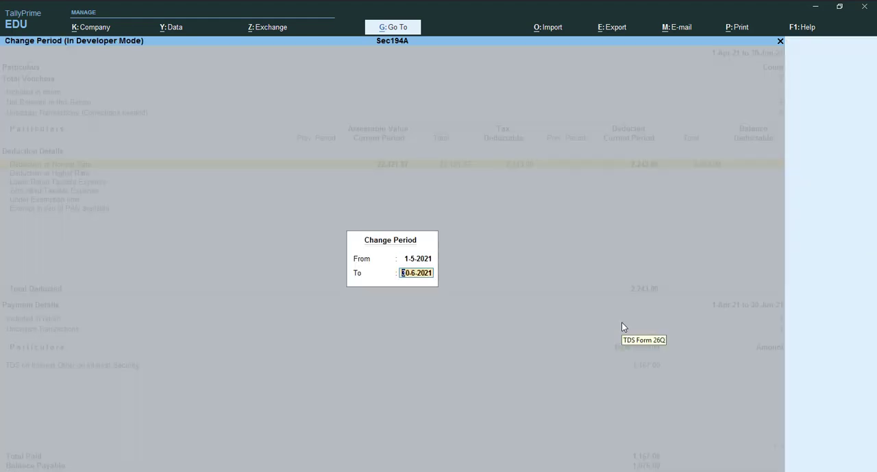
text(31-5)
key(Return)
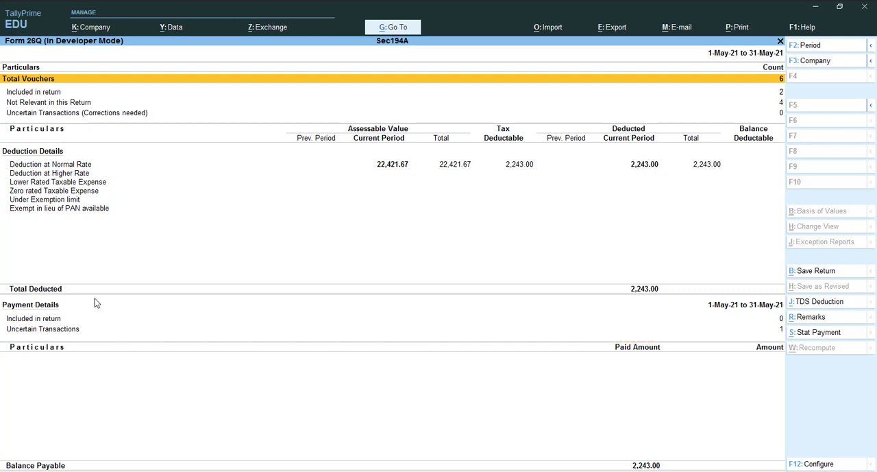
Open the uncertain payment transactions and drill into the exception for bank details not available in the payment voucher
click(65, 330)
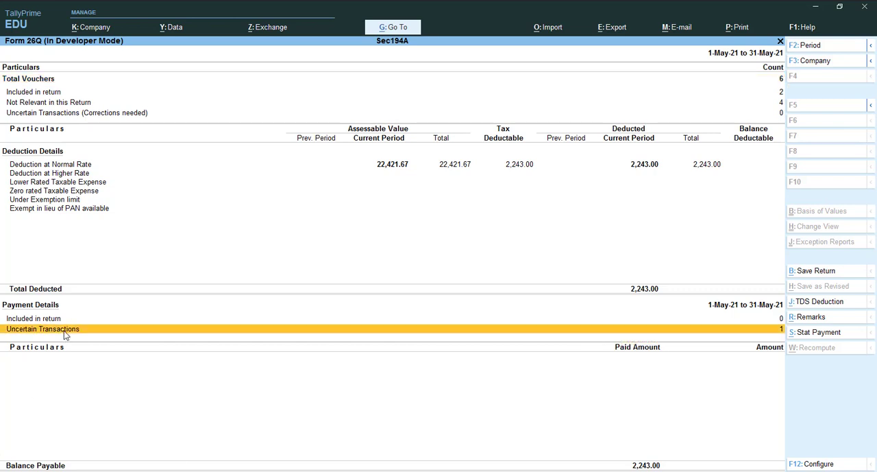
click(65, 331)
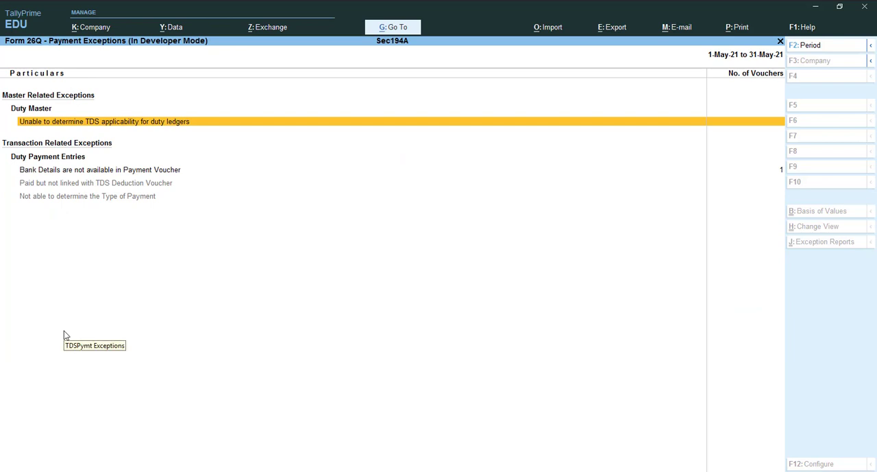
key(Down)
key(Down)
key(Up)
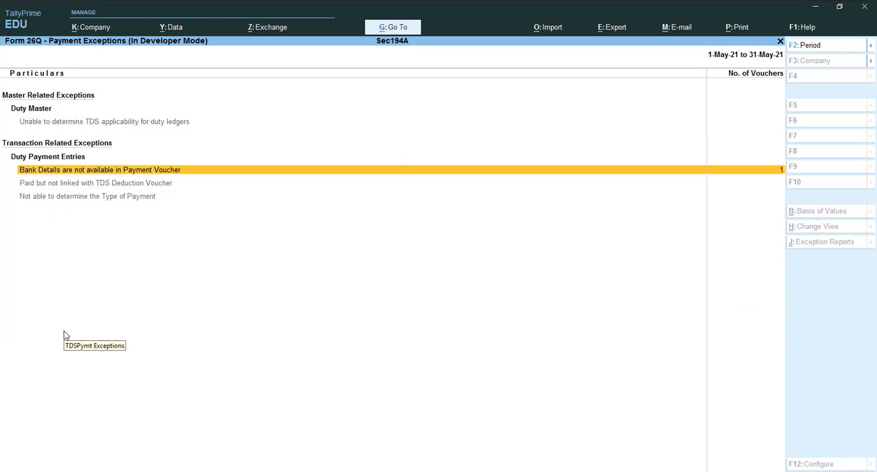
key(Return)
key(Return)
key(Return)
key(Return)
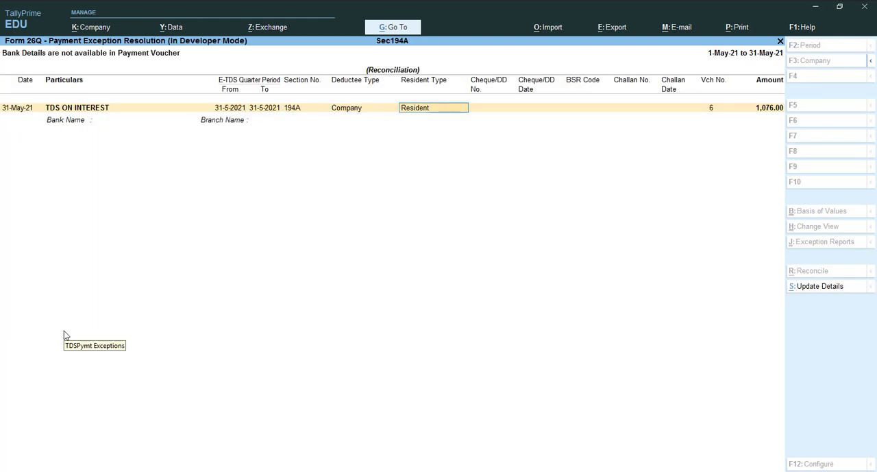
Enter BSR code 4589634 and challan number 45896 for the TDS ON INTEREST payment, leaving the cheque details blank
key(Return)
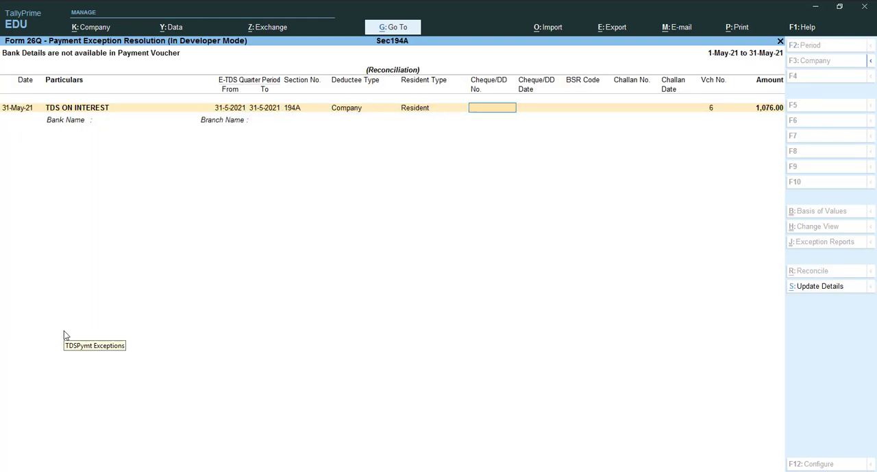
key(Return)
key(Return)
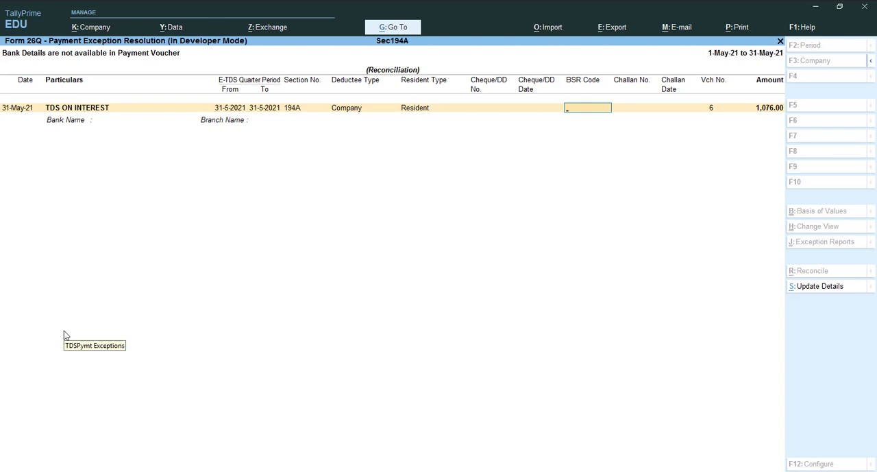
text(4589634)
key(Return)
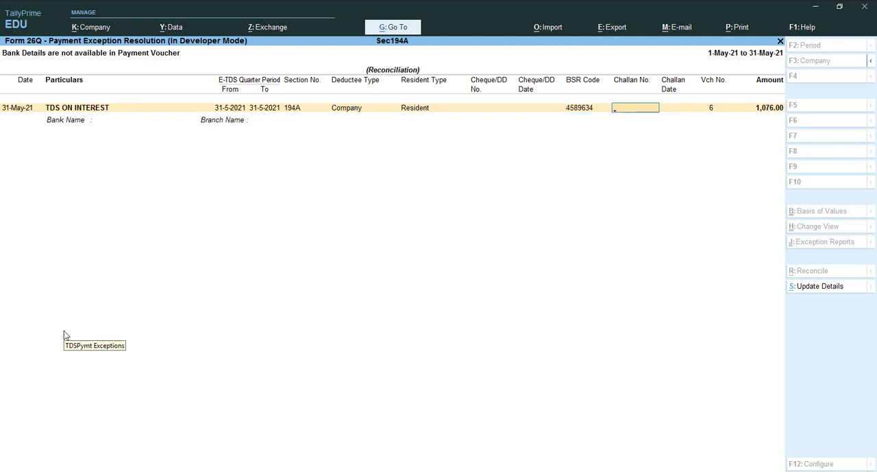
text(45896)
key(Return)
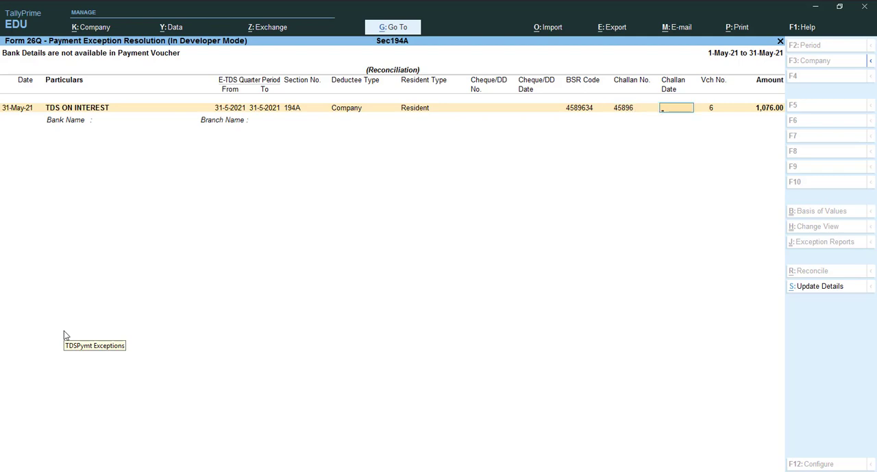
Set the challan date to 31 May and save the payment's bank details
text(31-5-21)
key(ctrl)
key(ctrl+a)
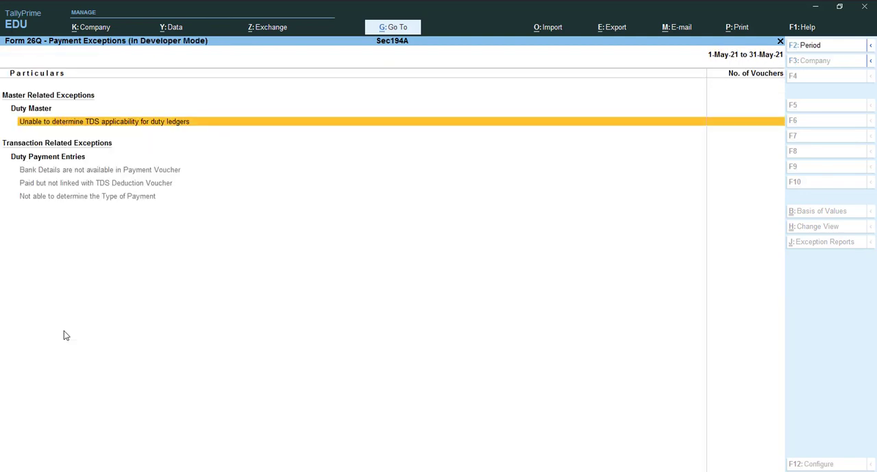
Leave the payment exceptions and Form 26Q, returning to the list of additional reports
key(Escape)
key(Escape)
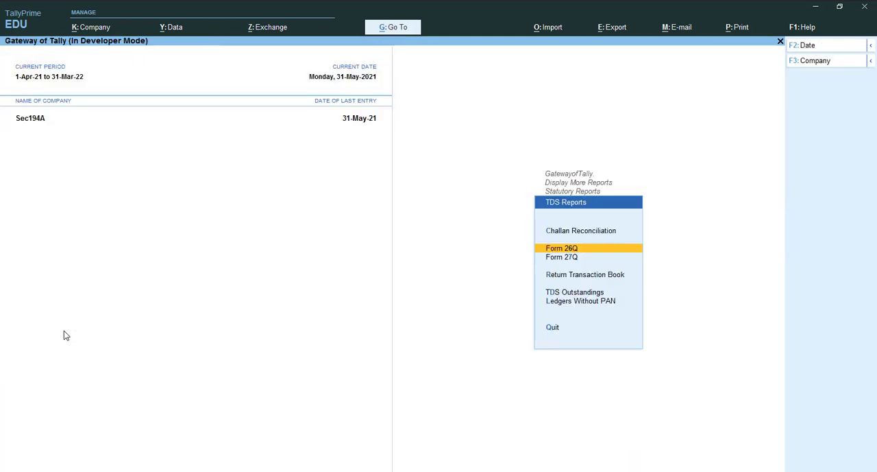
key(Escape)
key(Escape)
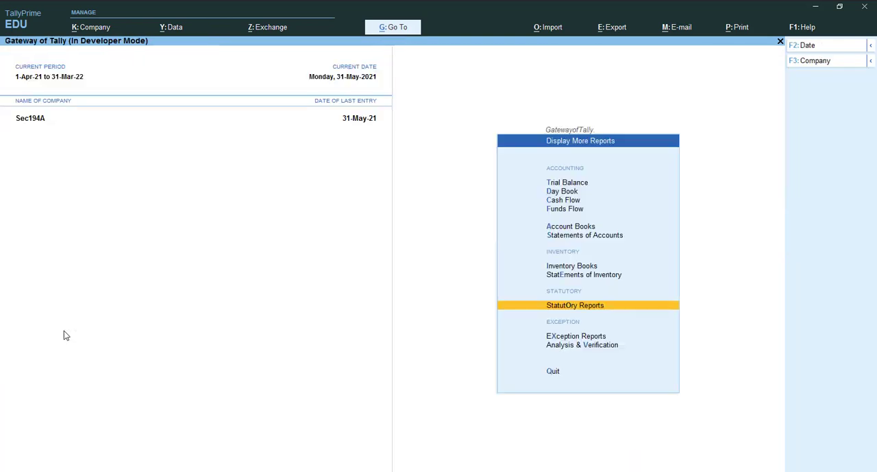
key(Up)
key(Up)
key(Up)
key(Up)
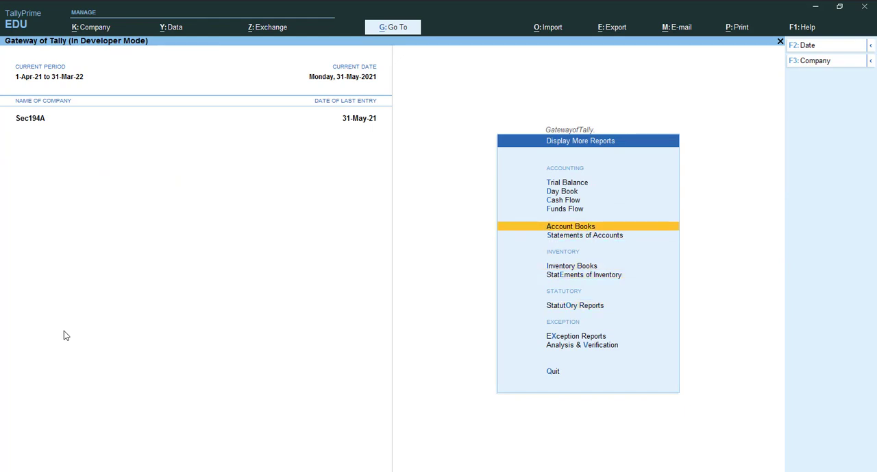
key(v)
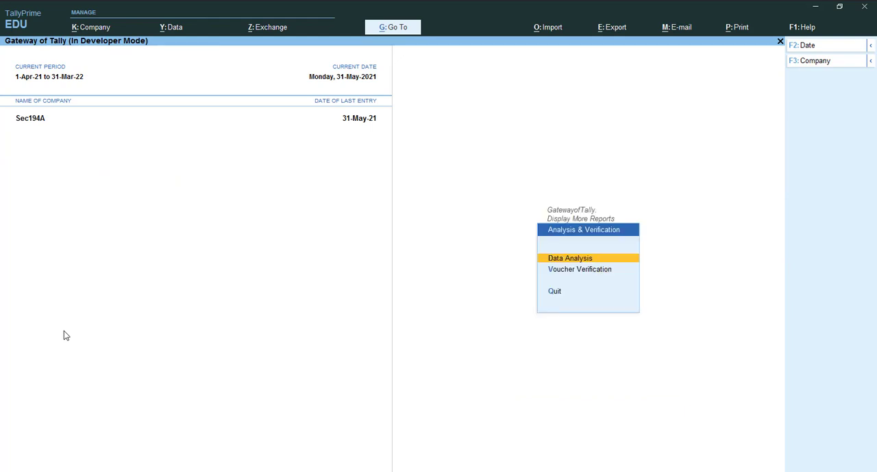
key(Escape)
key(Escape)
key(Escape)
key(Escape)
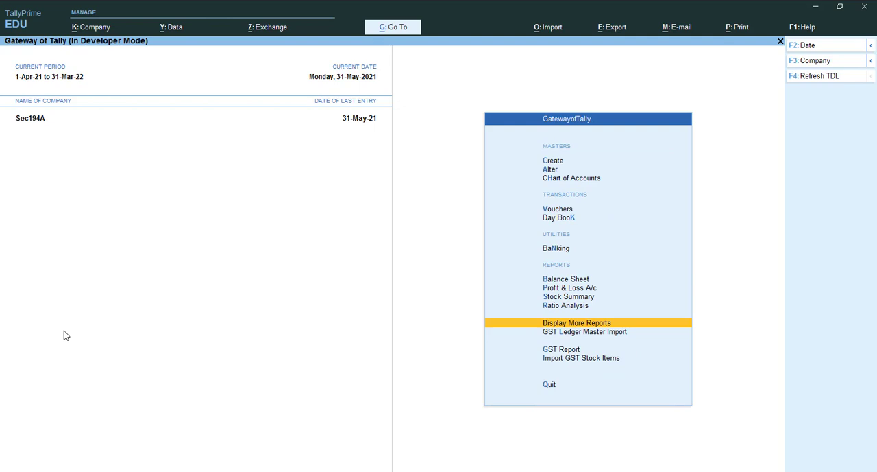
Return to the Gateway of Tally and start a payment voucher with SBI BANK as the account
key(v)
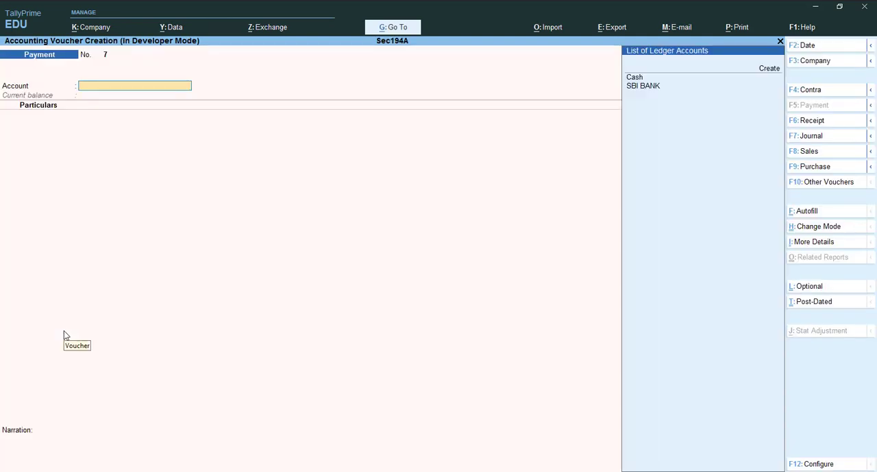
text(S)
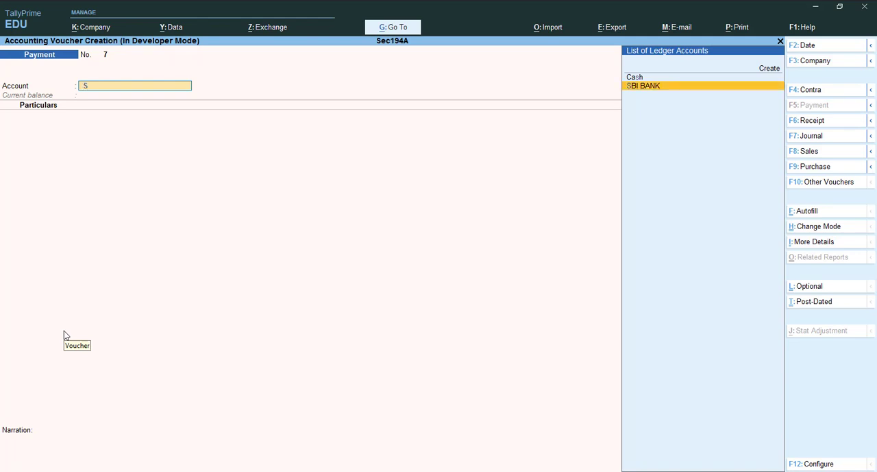
key(Return)
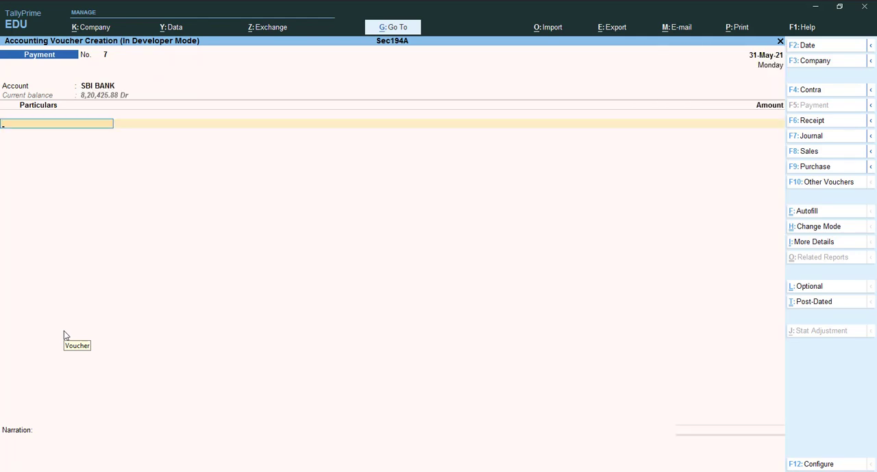
Add LOAN FROM BAJAJ FINANCE to the payment voucher with an amount of 79,032
key(Down)
key(Down)
key(Down)
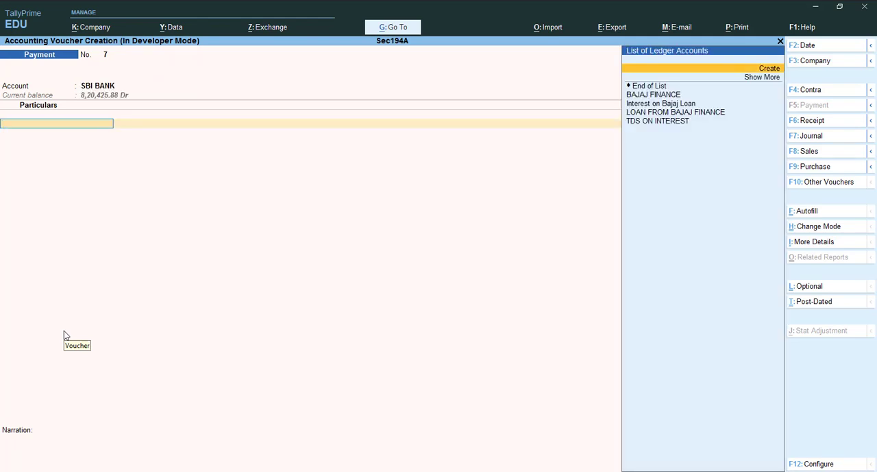
key(Down)
key(Down)
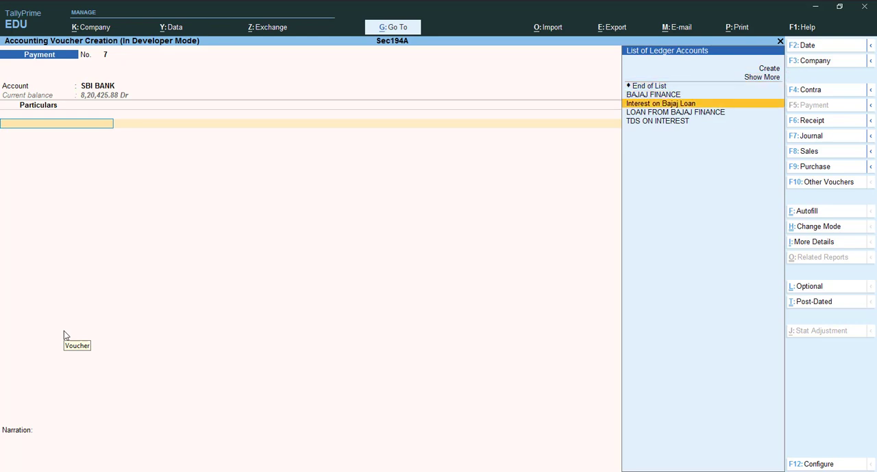
key(Return)
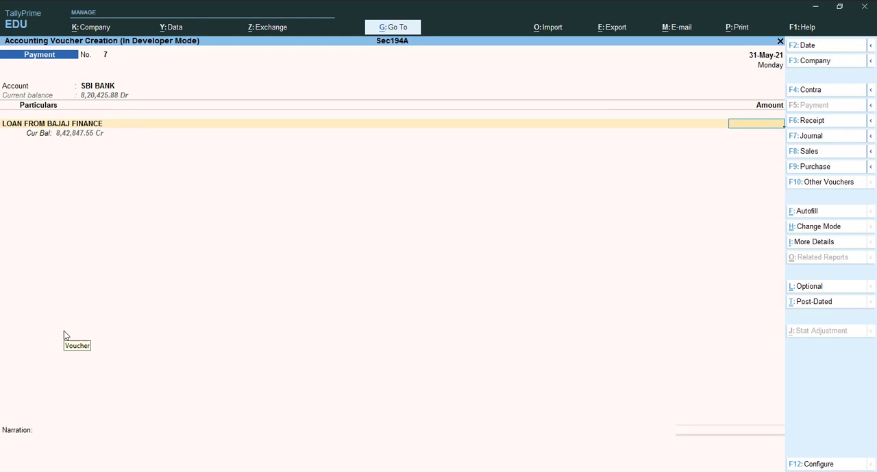
text(79032)
key(Return)
key(Return)
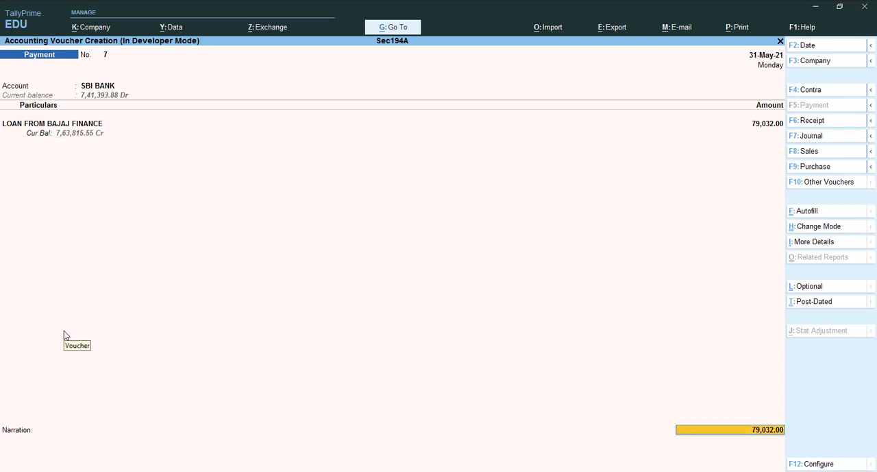
Add the narration "being paif principal amount to bajaj fin" to the principal payment and save the voucher
key(ctrl+a)
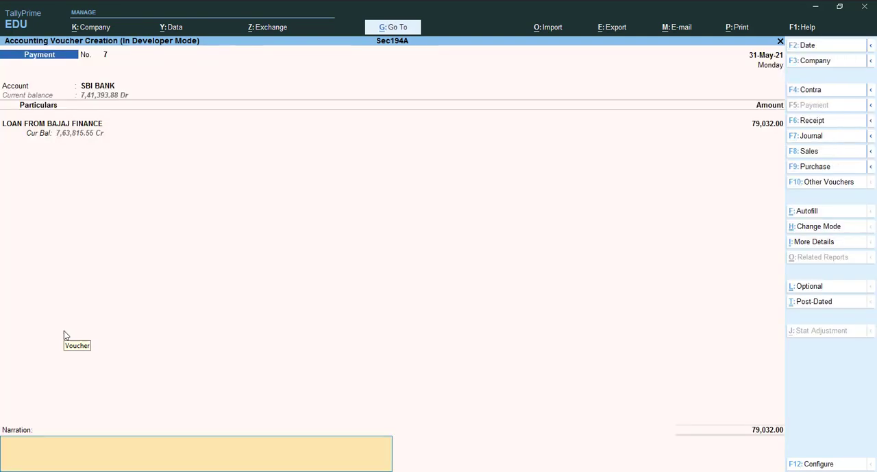
text(being paif principal amount)
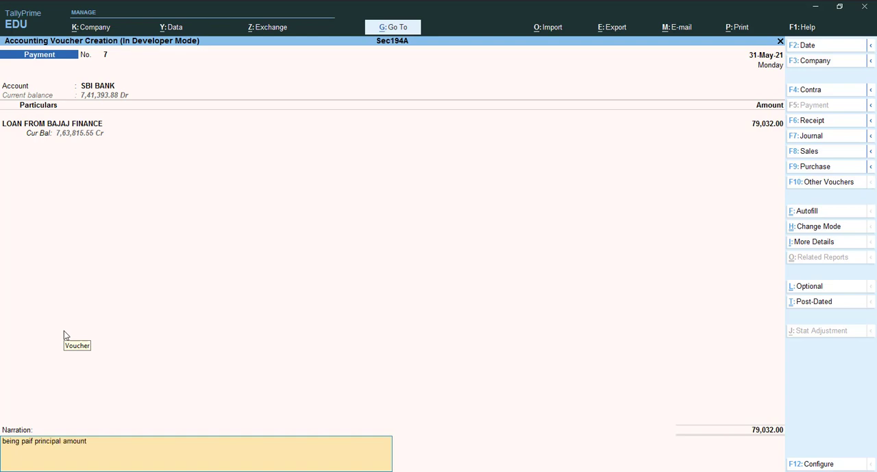
text( to bajaj fin)
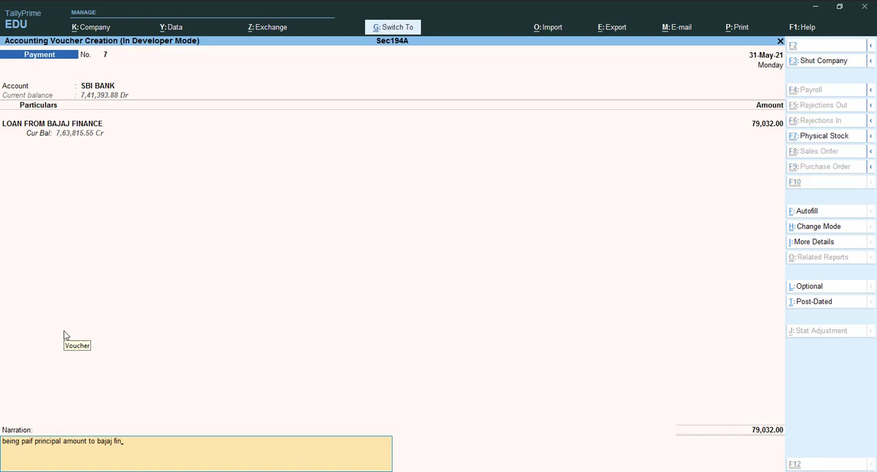
key(ctrl+a)
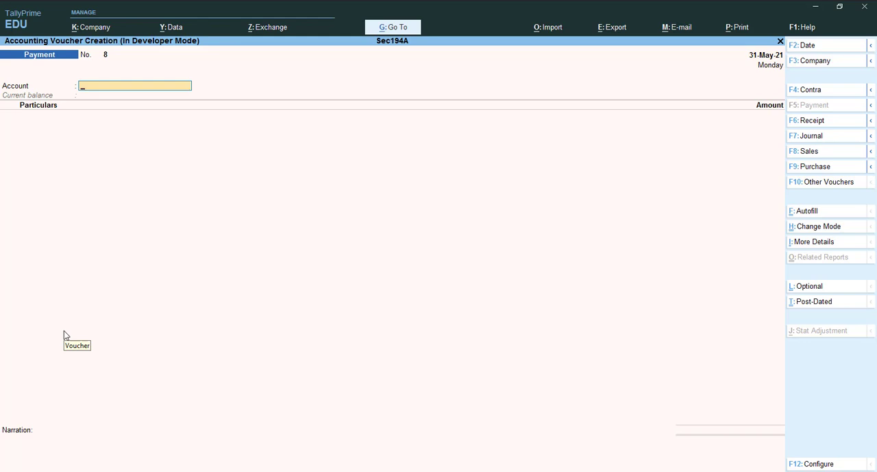
Choose SBI BANK as the account of the new payment voucher and add the Interest on Bajaj Loan ledger
key(Down)
key(Down)
key(Return)
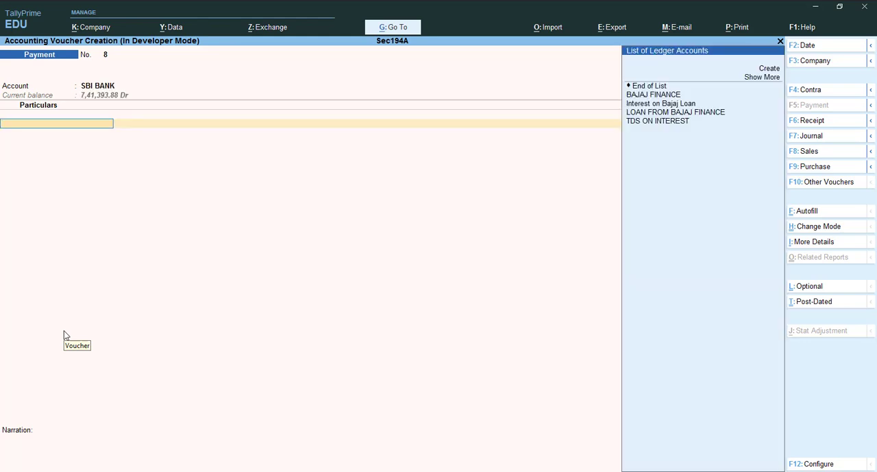
key(Down)
key(Down)
key(Down)
key(Down)
key(Return)
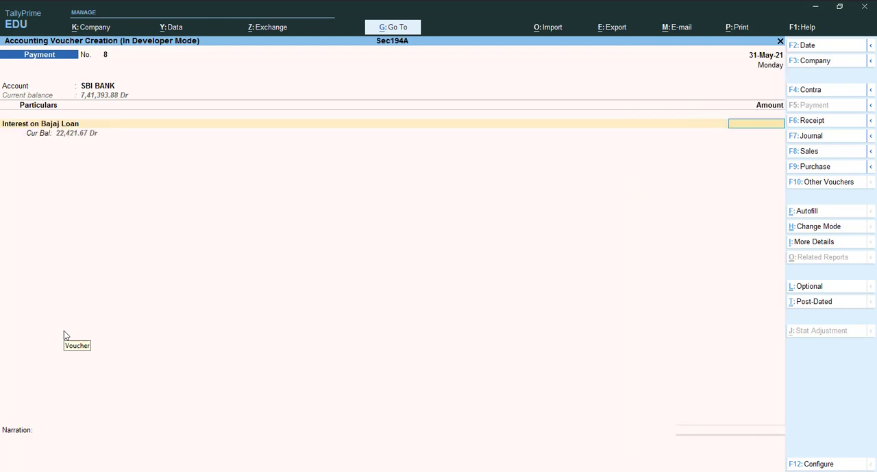
Change the voucher date to 1 July 2021 and enter 9,833 as the interest amount
text(9833)
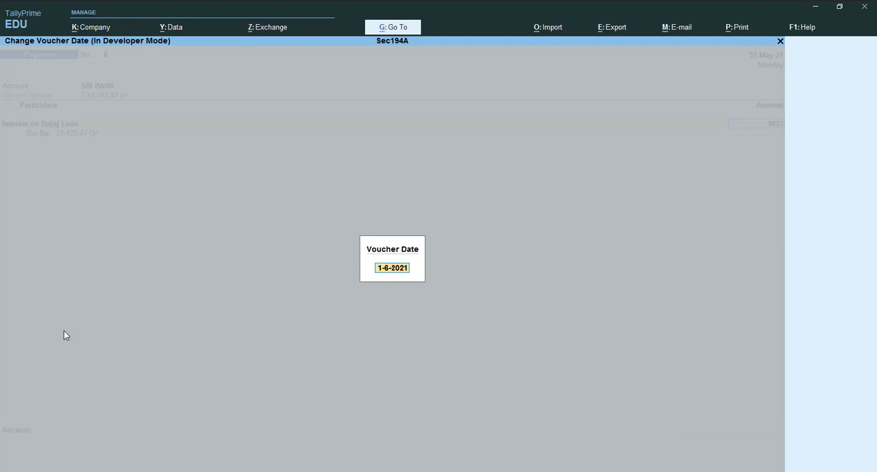
text(1-)
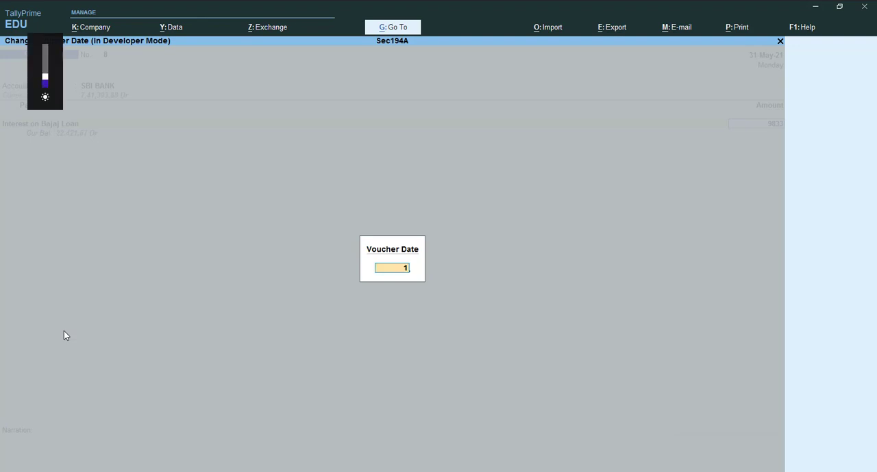
text(7)
key(Return)
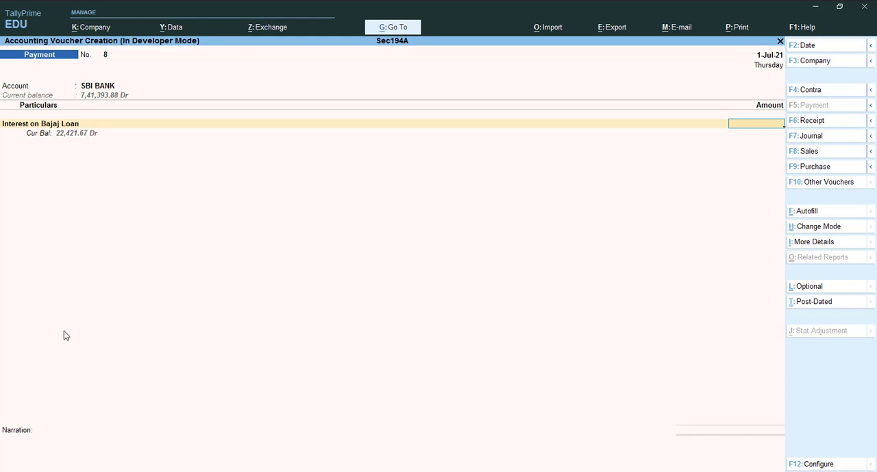
text(9833)
key(Return)
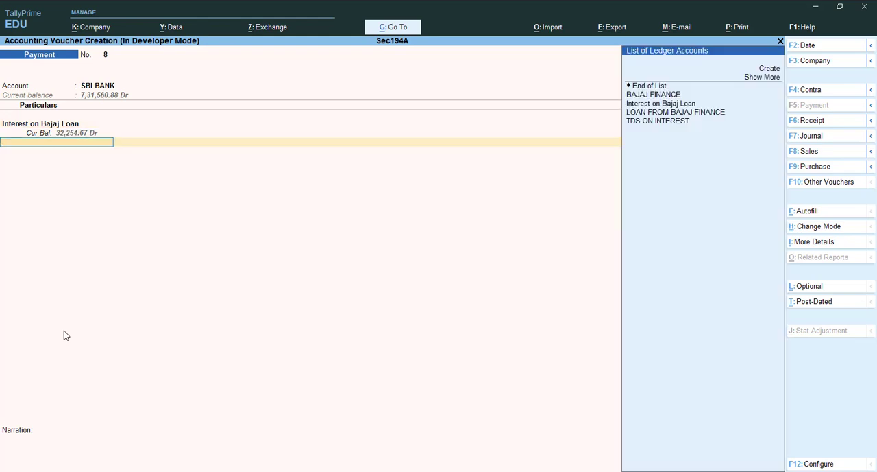
Add TDS ON INTEREST to the voucher with BAJAJ FINANCE as the party and Company - Resident as the deductee type
key(Down)
key(Down)
key(Down)
key(Down)
key(Down)
key(Down)
key(Down)
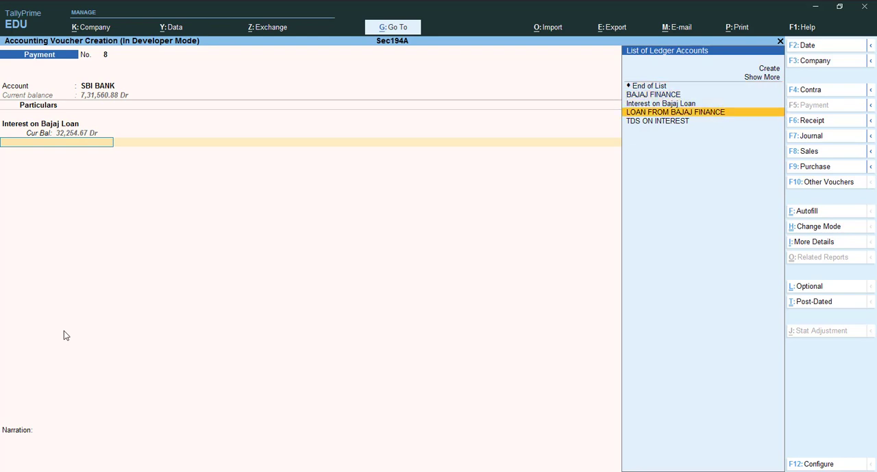
key(Return)
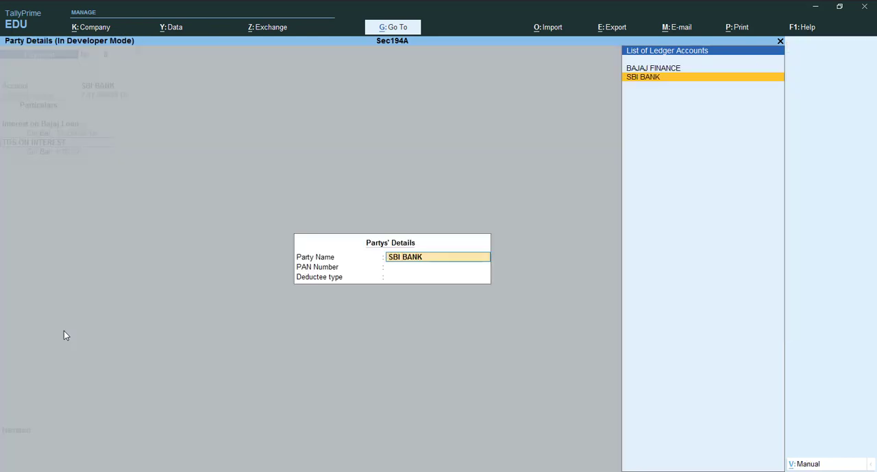
key(Up)
key(Return)
key(Return)
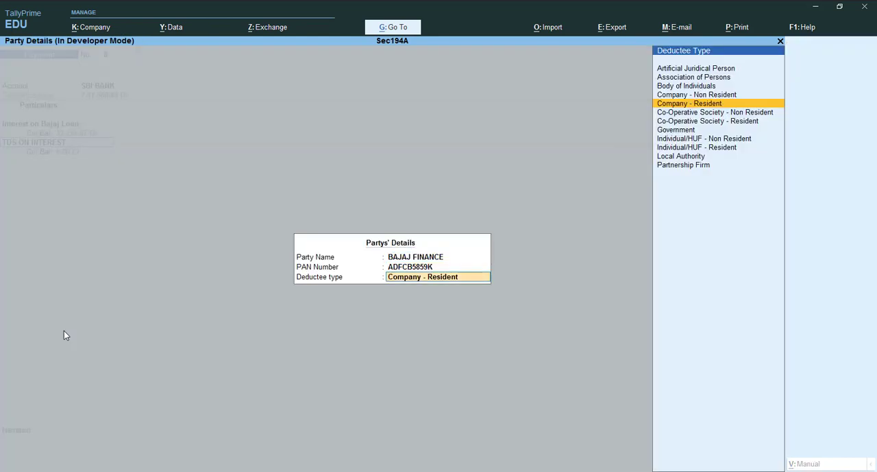
key(Return)
Finish the ledger entries and accept the SBI BANK allocation as a cheque dated 1 July 2021
key(Return)
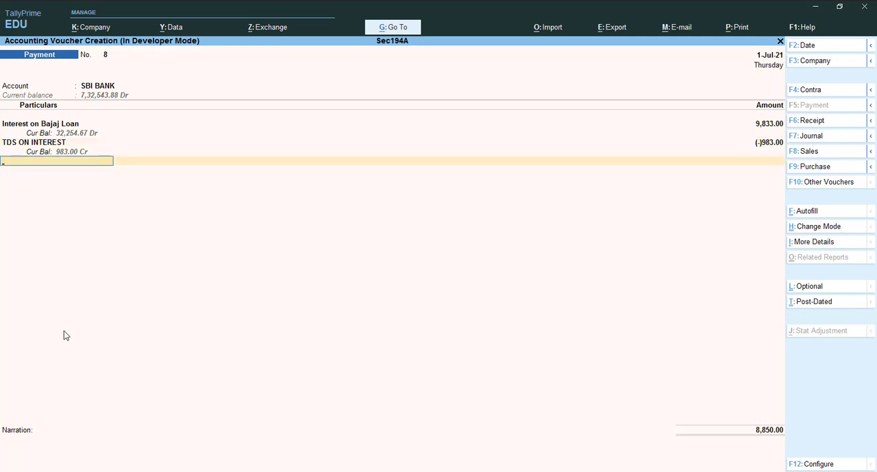
key(Return)
key(Return)
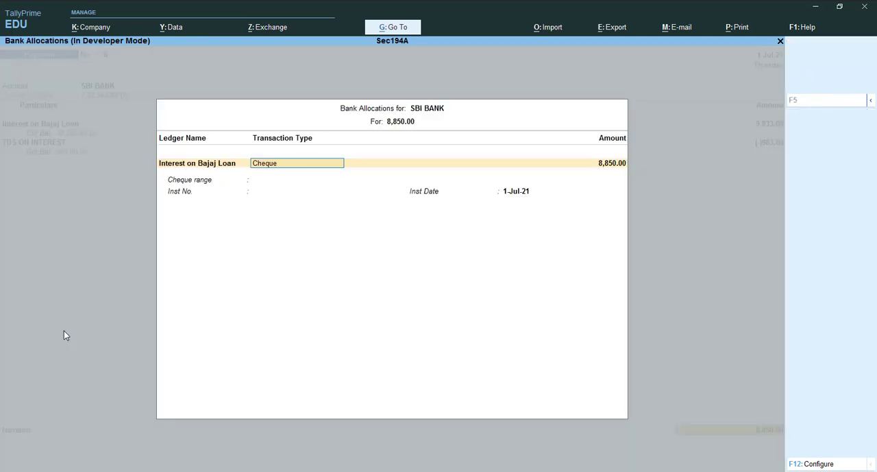
key(Return)
key(Return)
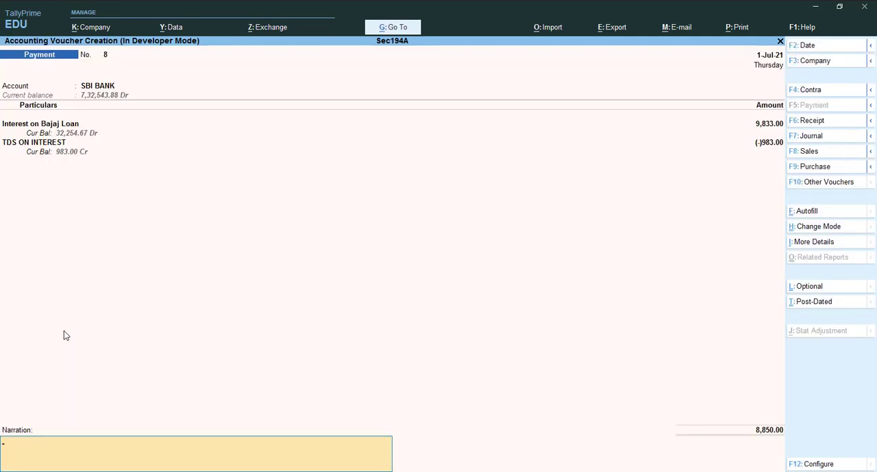
Add the narration "being paid to interest amt & tds deduct" to the interest payment and save the voucher
text(being paid to int)
text(erest amt &)
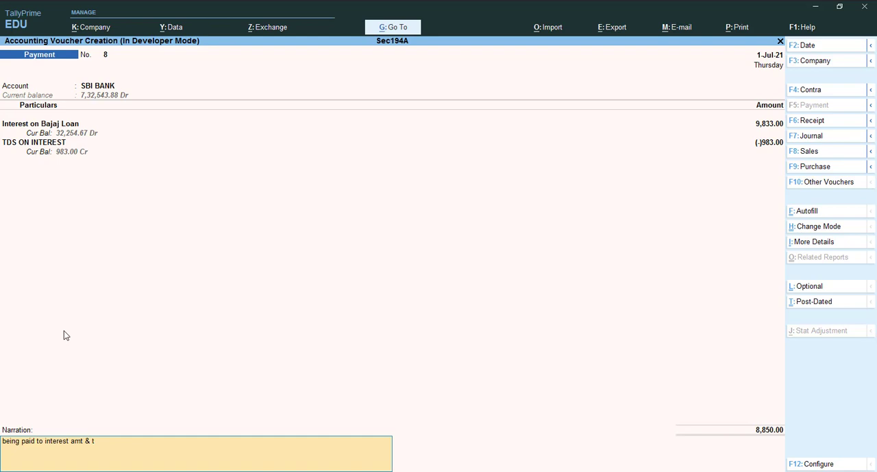
text( tds deduct)
key(ctrl)
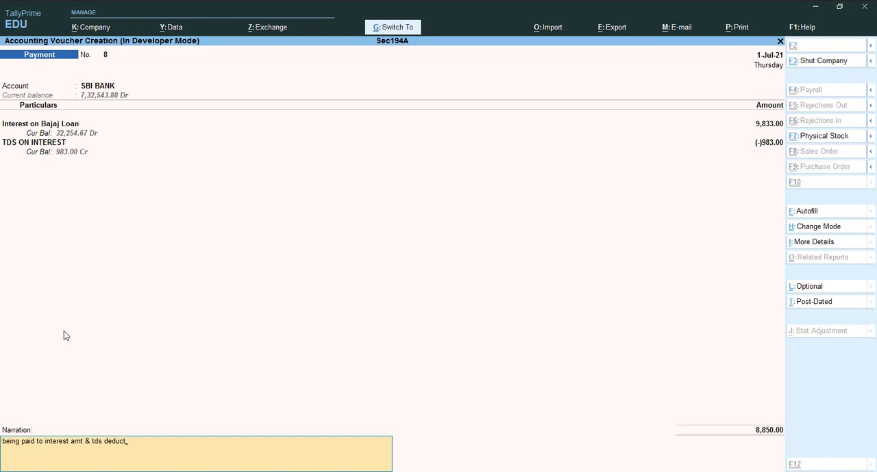
key(ctrl+a)
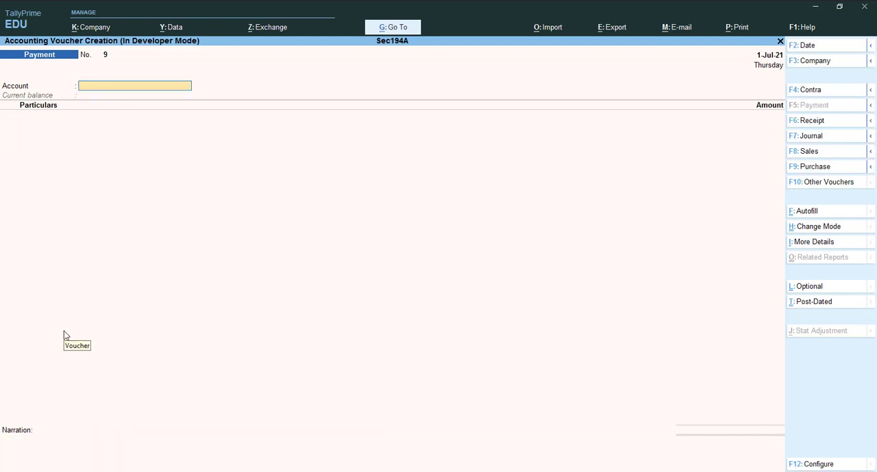
Leave voucher creation and open the Form 26Q report from the statutory TDS reports
key(Escape)
key(d)
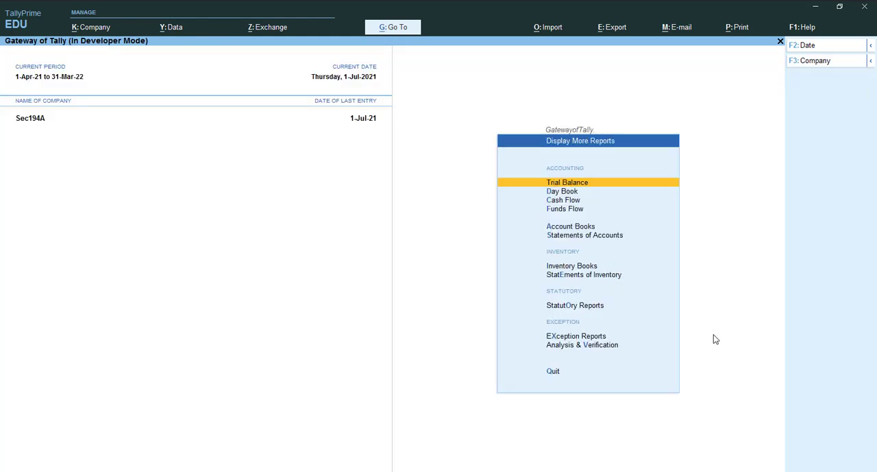
key(o)
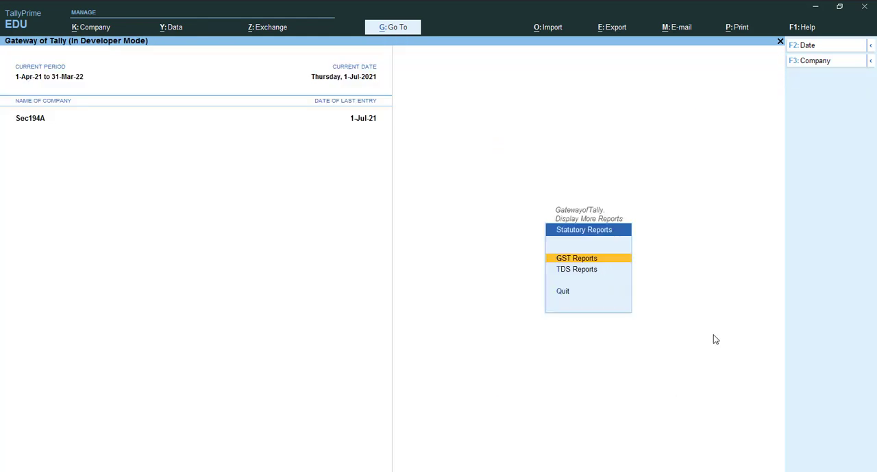
key(Down)
key(Return)
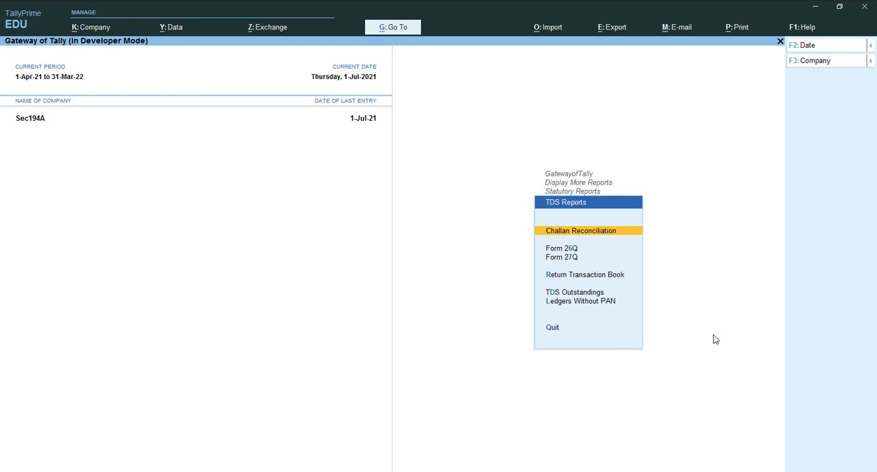
key(Down)
key(Return)
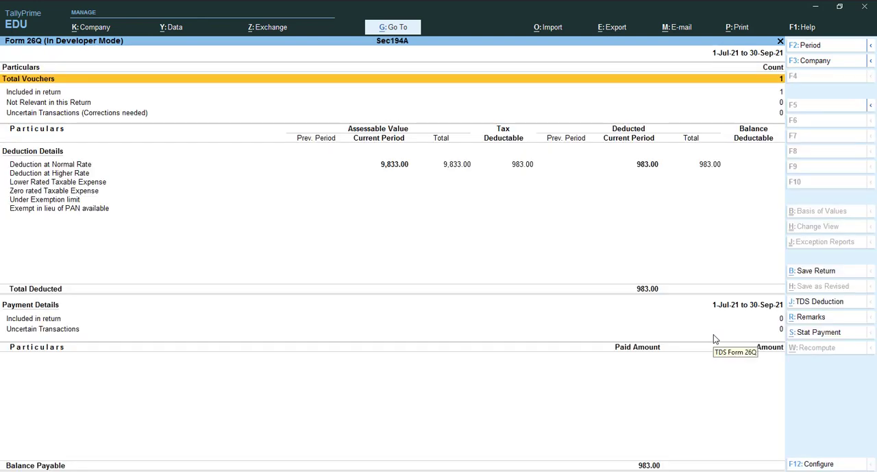
Limit the Form 26Q period to the single day 1 July 2021
key(Down)
key(Down)
key(Down)
key(Down)
key(Down)
key(Up)
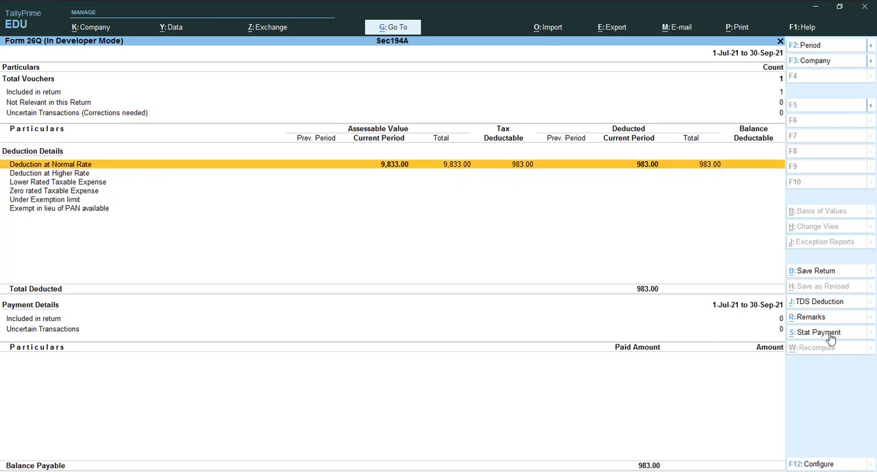
key(alt+F2)
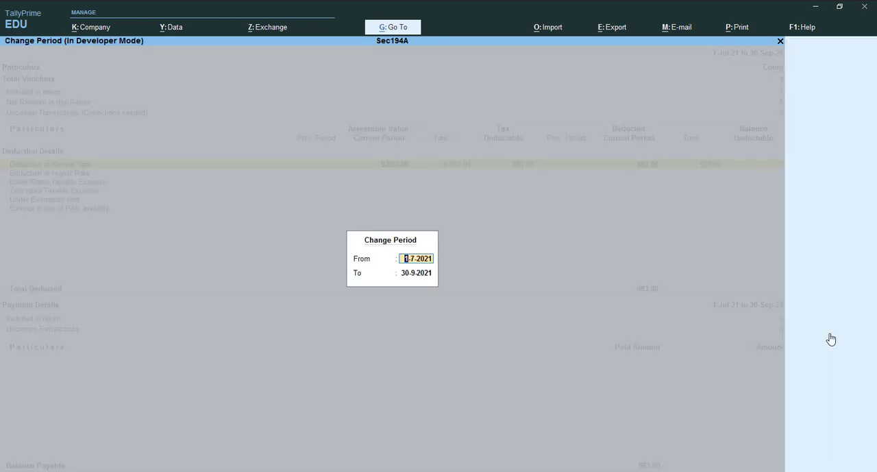
key(Return)
text(1-7)
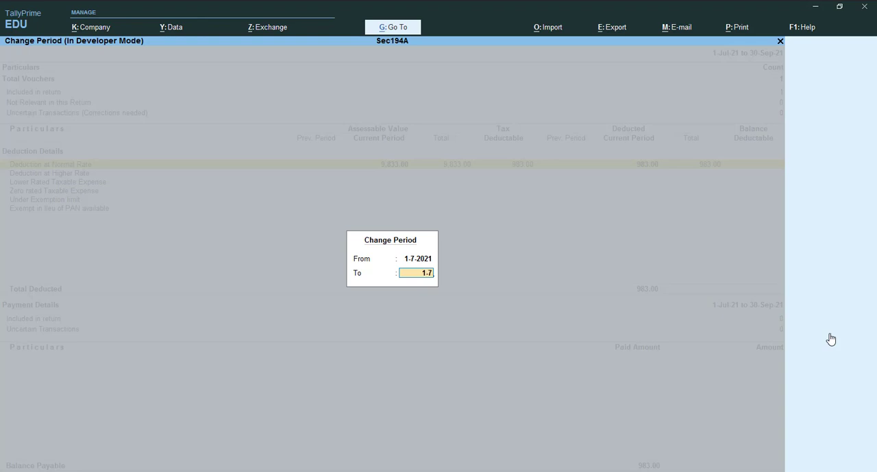
key(Return)
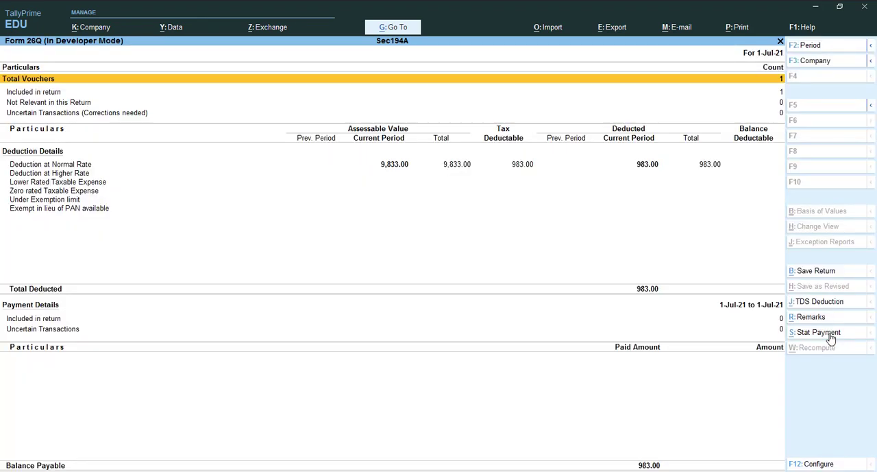
Start a TDS statutory payment for 1 June to 1 July 2021, deducted till 1 July 2021
click(831, 339)
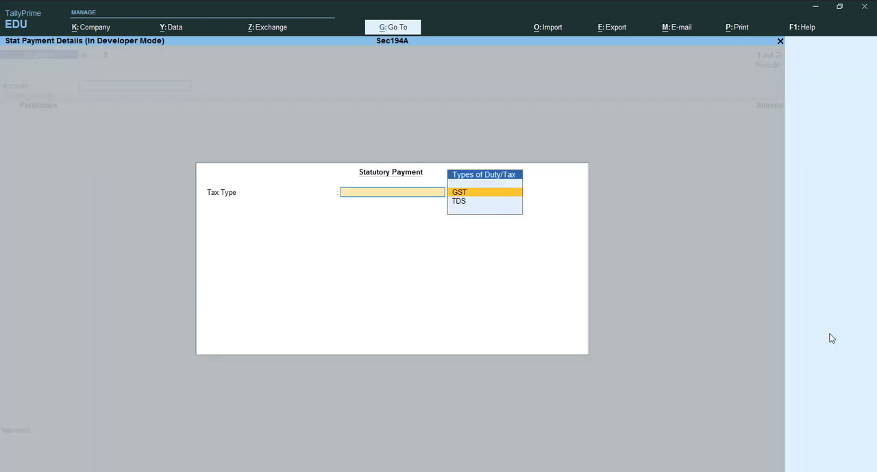
key(Down)
key(Return)
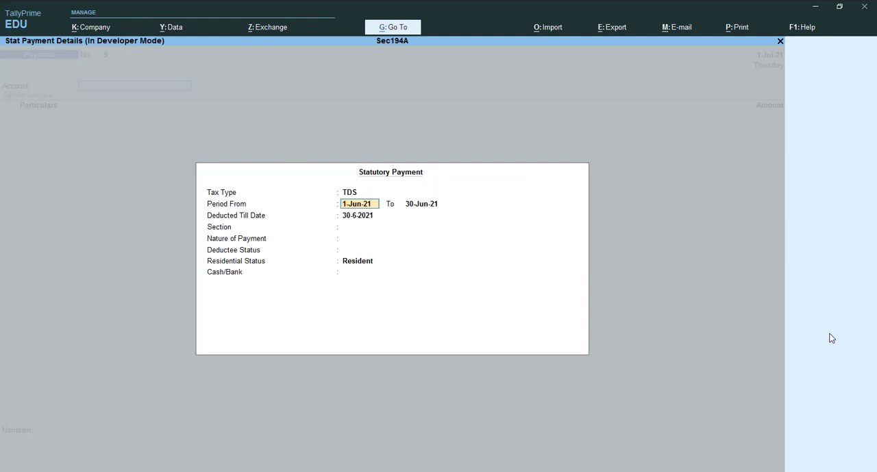
key(Return)
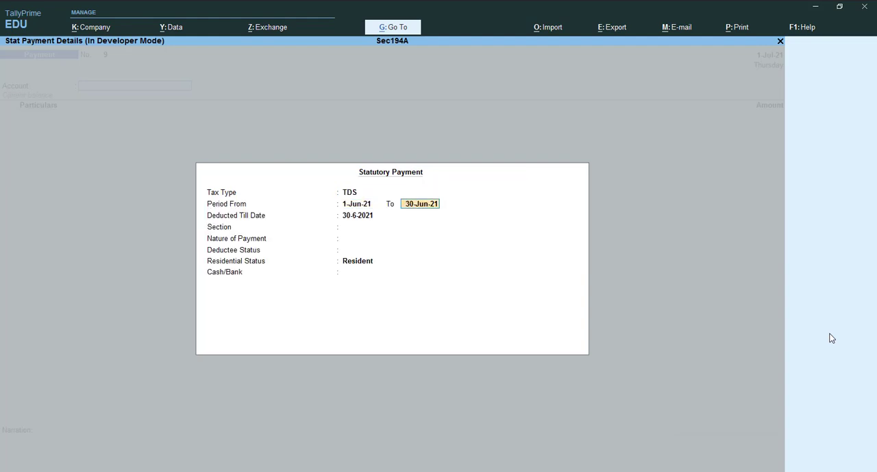
text(1-7)
key(Return)
text(1-7)
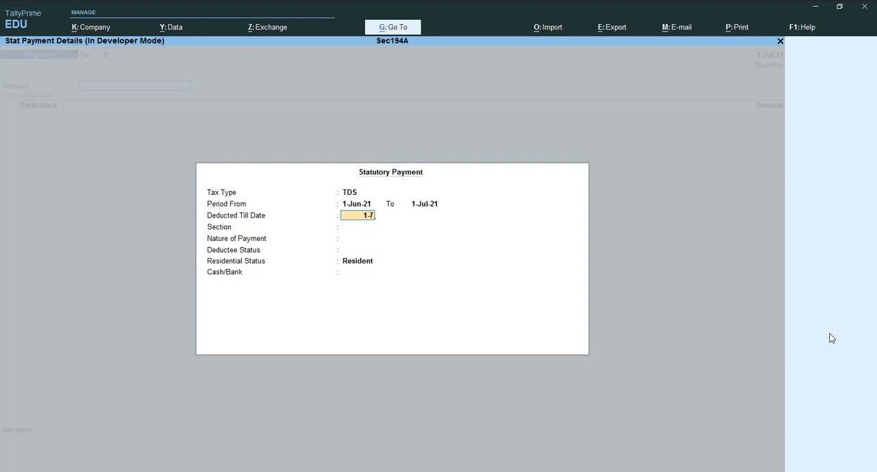
key(Return)
Fill the statutory payment with section 194A, TDS on Interest Other on Interest Security, deductee status Company and SBI BANK
key(Return)
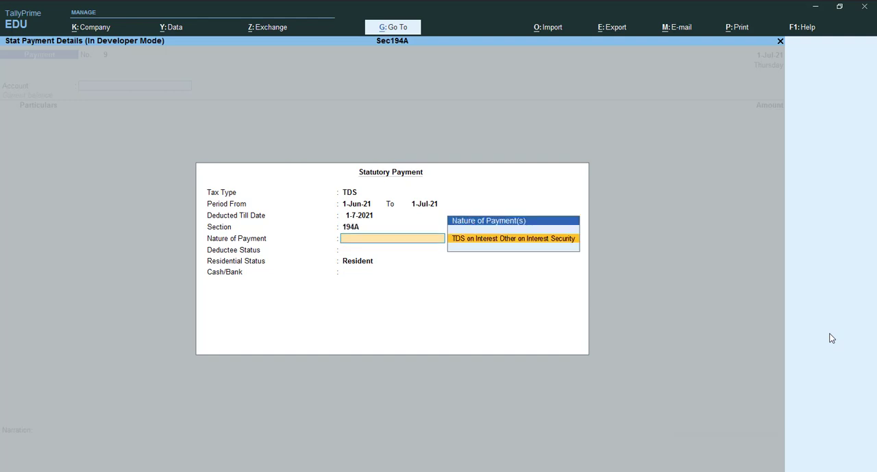
key(Return)
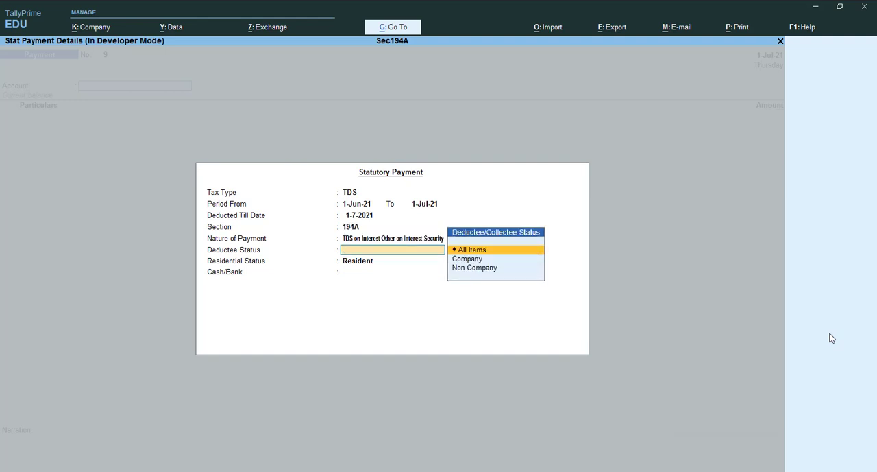
key(Down)
key(Return)
key(Down)
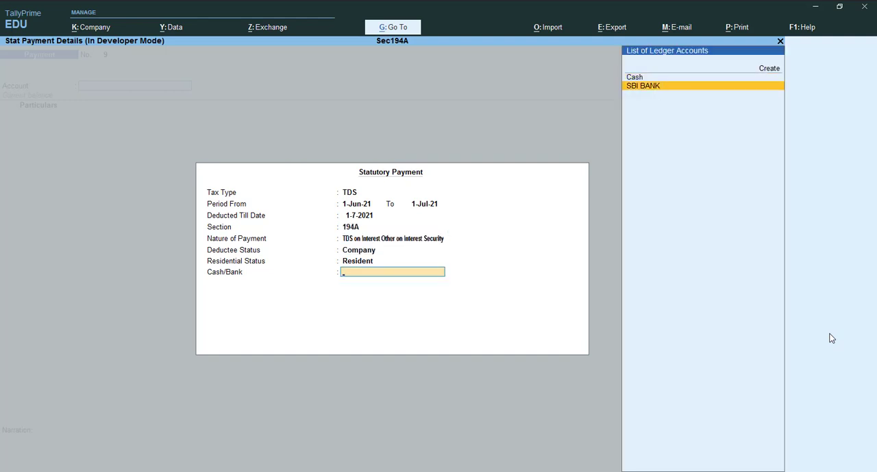
key(Return)
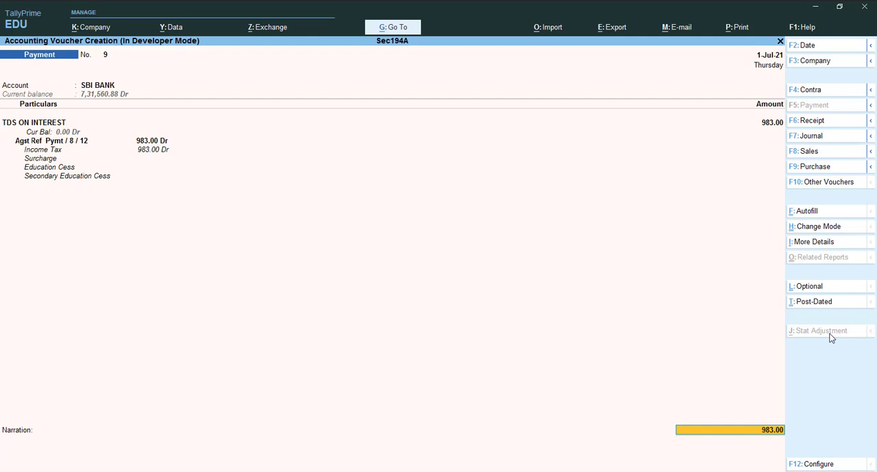
Accept the SBI BANK cheque allocation and save the TDS payment with the narration "being tds paid to govt"
key(Return)
key(Return)
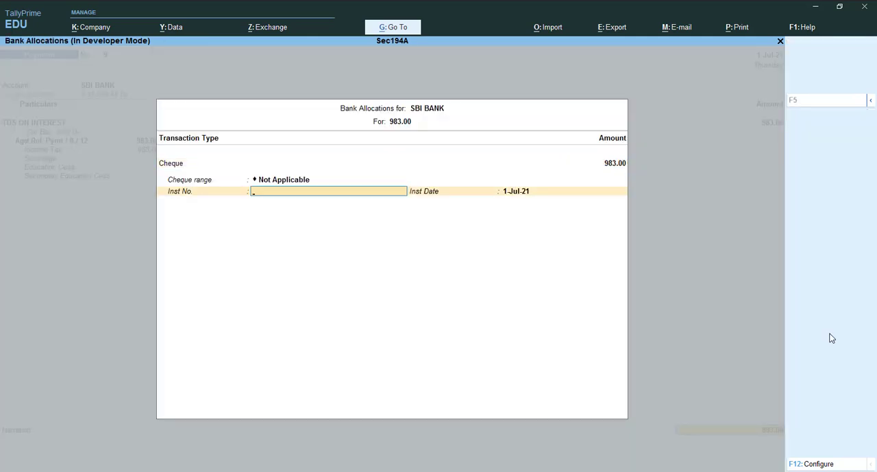
key(ctrl+a)
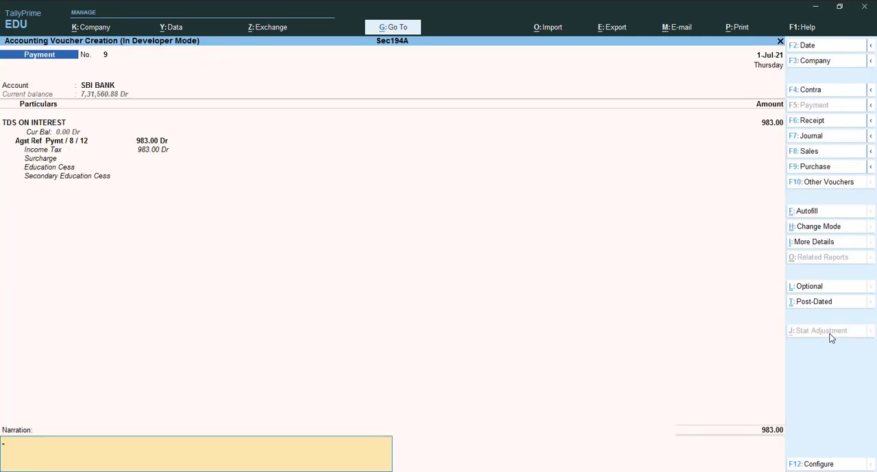
text(being tds paid to govt)
key(ctrl)
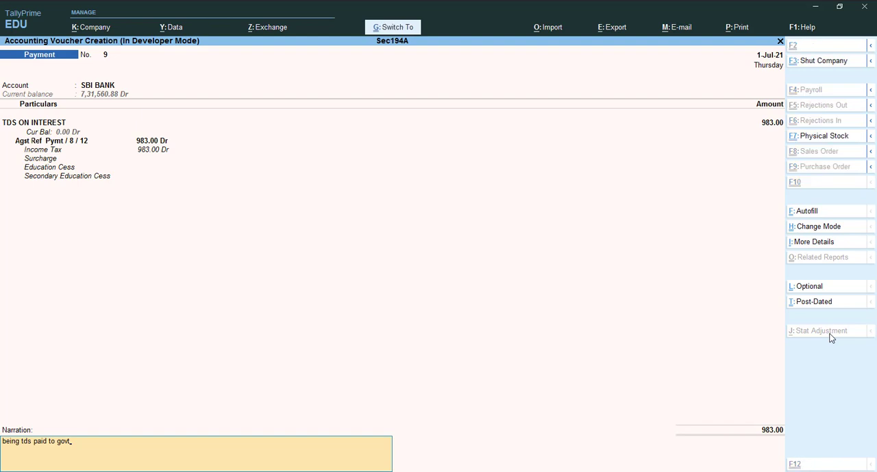
key(ctrl+a)
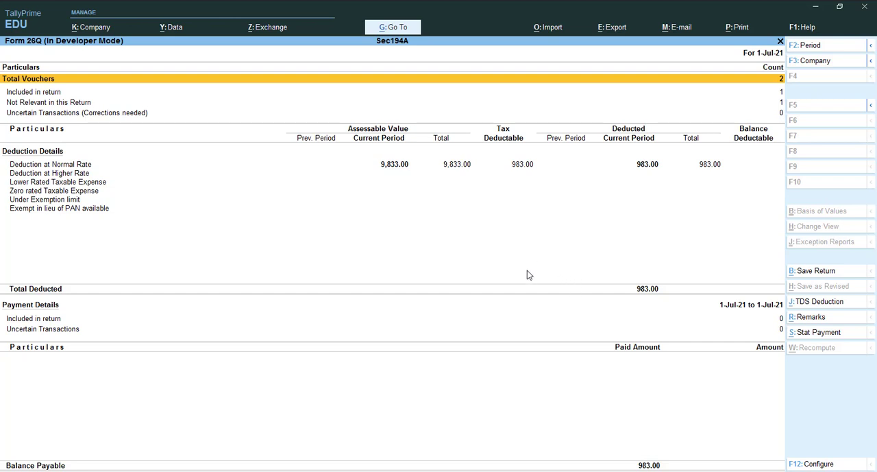
Check the payment details of Form 26Q down to the uncertain transactions, and leave the TDS reports
key(Down)
key(Down)
key(Down)
key(Down)
key(Down)
key(Down)
key(Down)
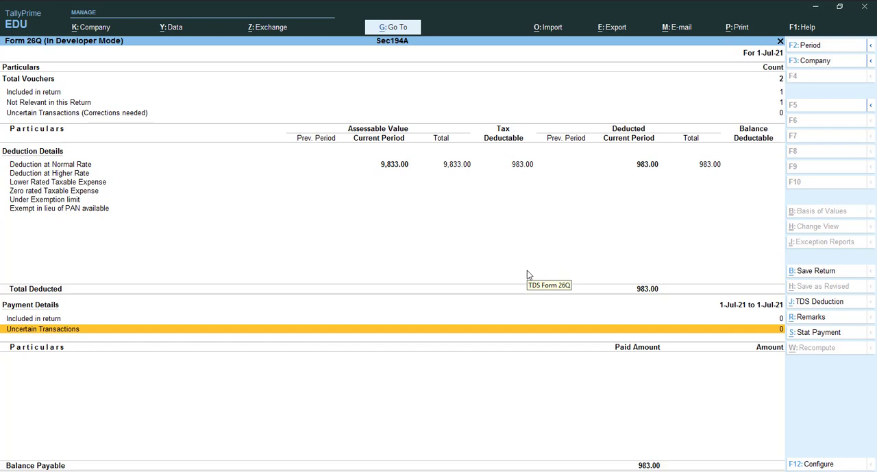
key(Escape)
key(Escape)
key(Escape)
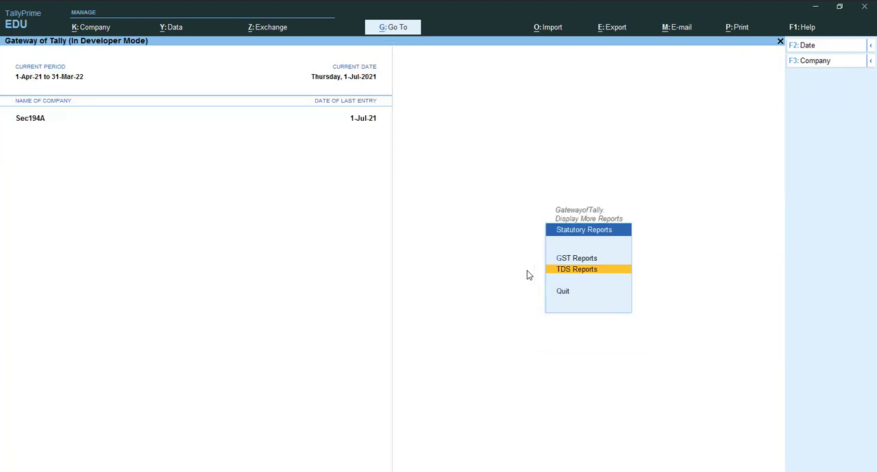
Open the ledger vouchers of TDS ON INTEREST from the account books
key(Up)
key(Up)
key(Up)
key(Up)
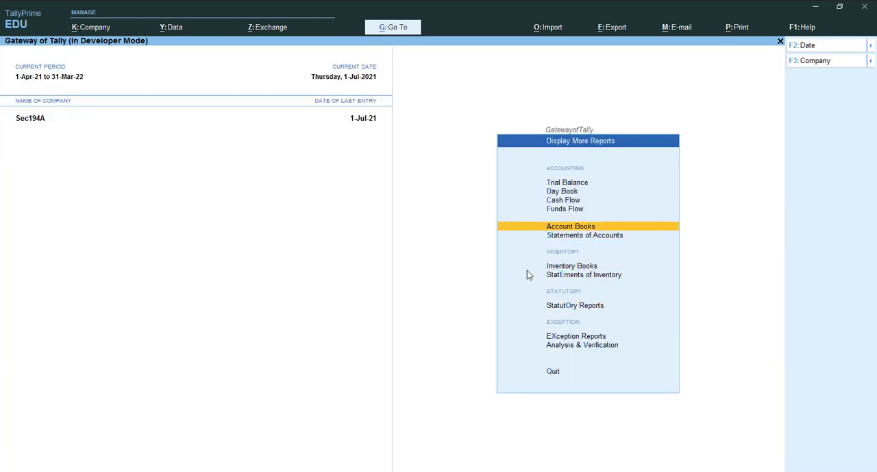
key(Up)
key(Down)
key(Return)
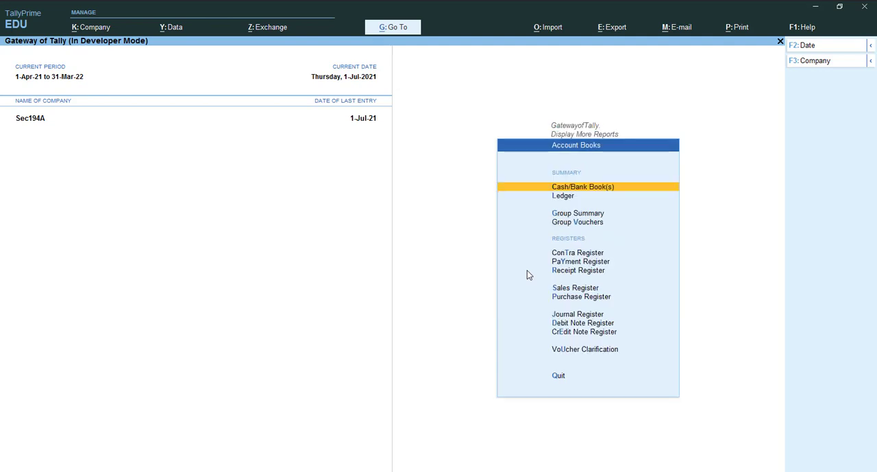
key(Down)
key(Return)
key(Down)
key(Down)
key(Down)
key(Down)
key(Down)
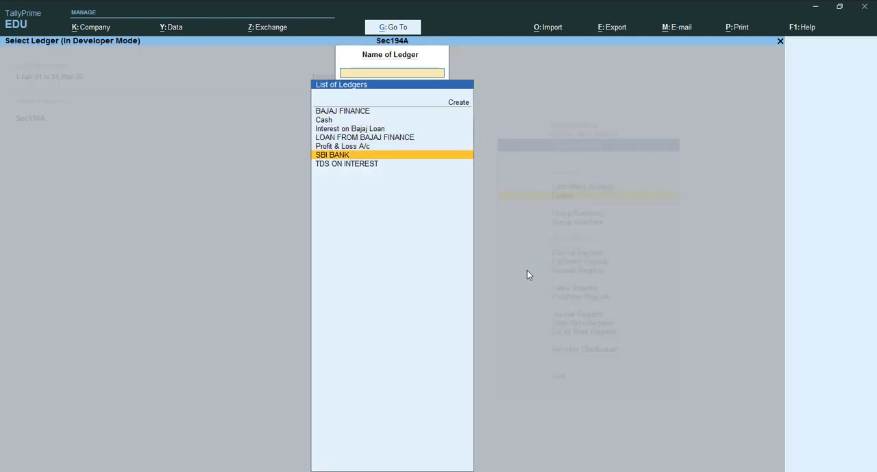
key(Down)
key(Return)
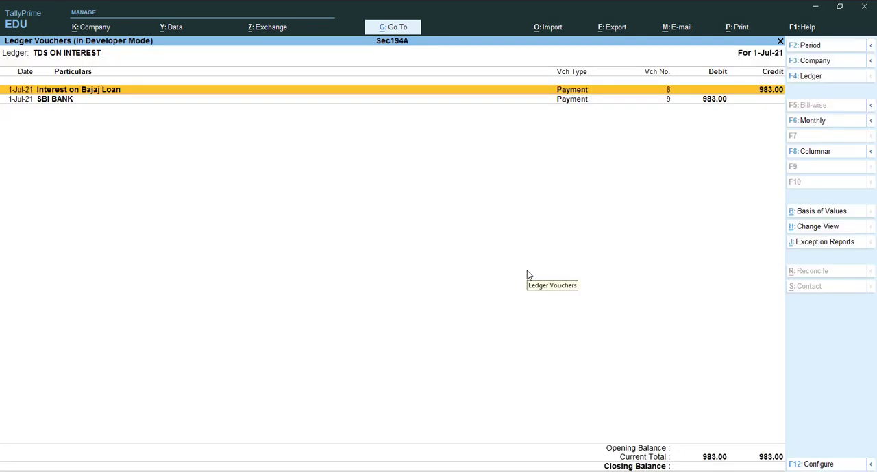
Blank both period dates of the TDS ON INTEREST ledger to review its vouchers since the start of the books, and close it
key(alt+F2)
key(space)
key(Return)
key(space)
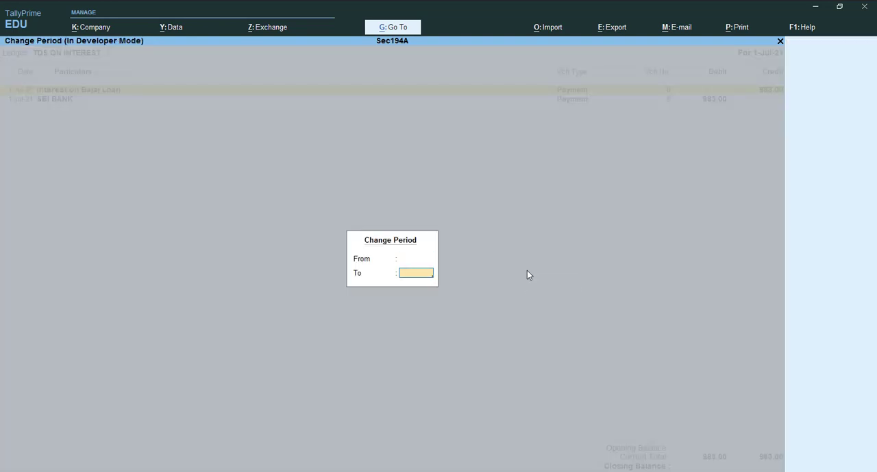
key(Return)
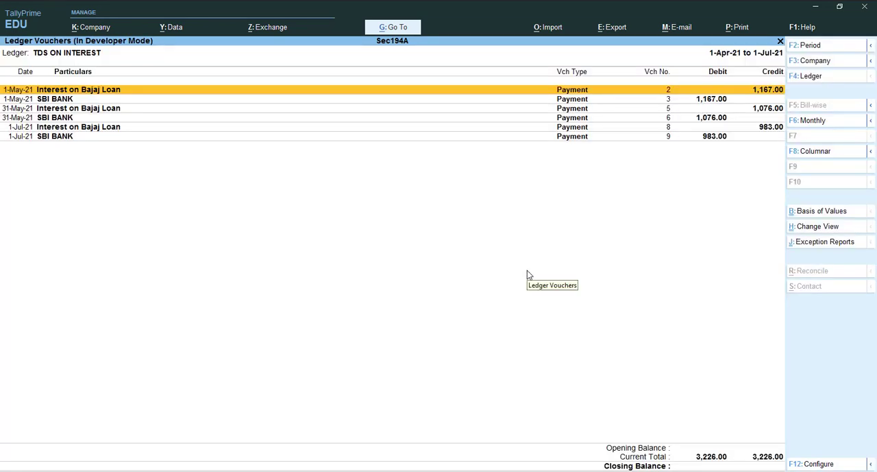
key(Escape)
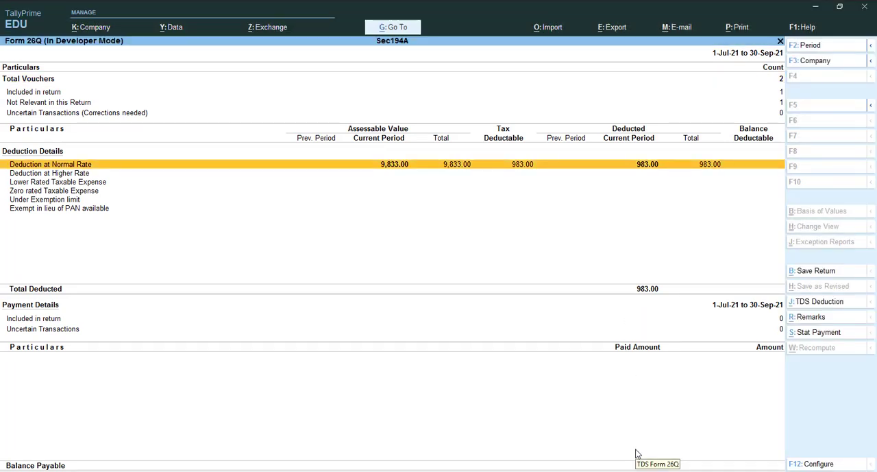
Blank both period dates of the Form 26Q report to view it without a date limit, and close it
key(alt+F2)
key(space)
key(Return)
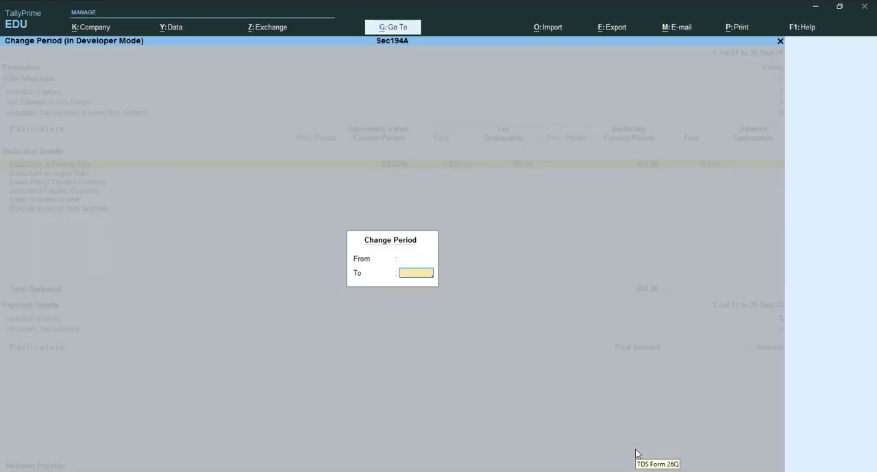
key(Return)
key(Escape)
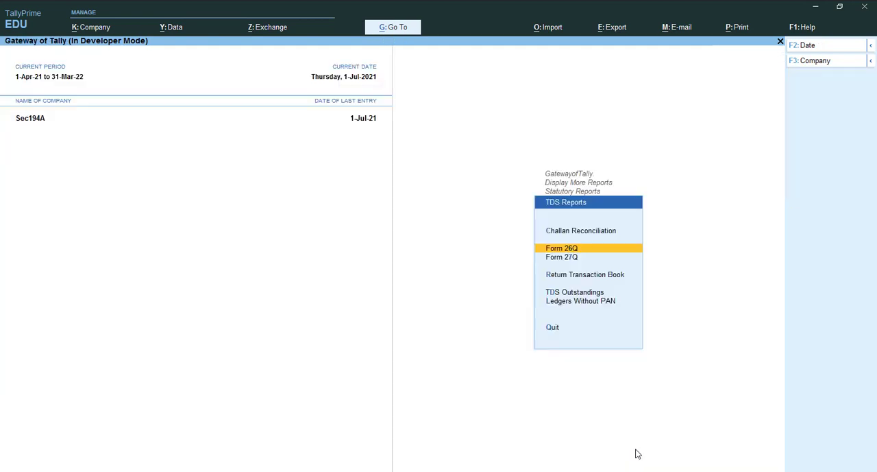
Open the TDS challan reconciliation report and start reconciling the 1 July 2021 TDS ON INTEREST payment
key(Up)
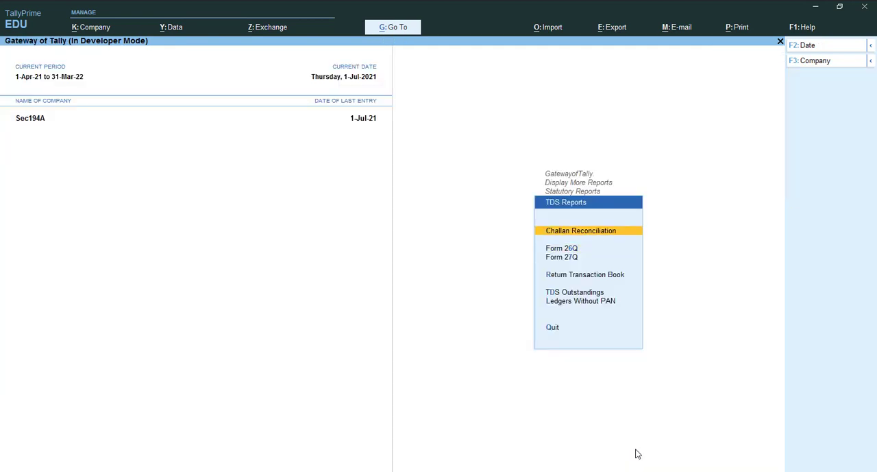
key(Return)
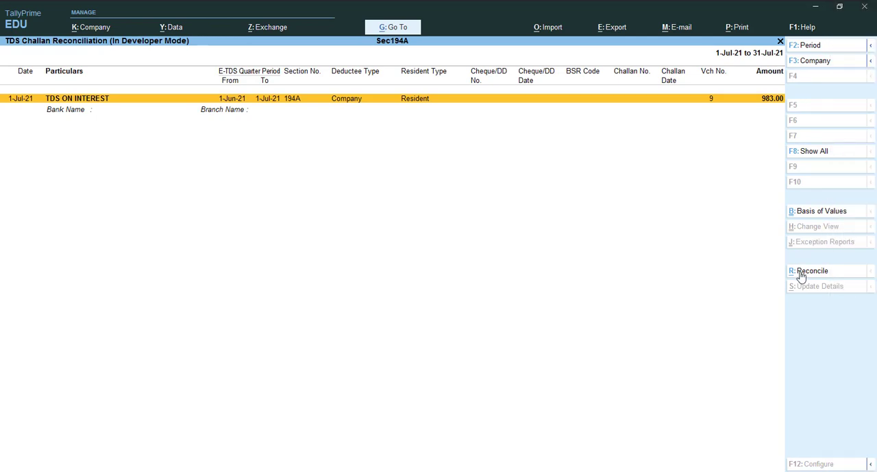
click(801, 273)
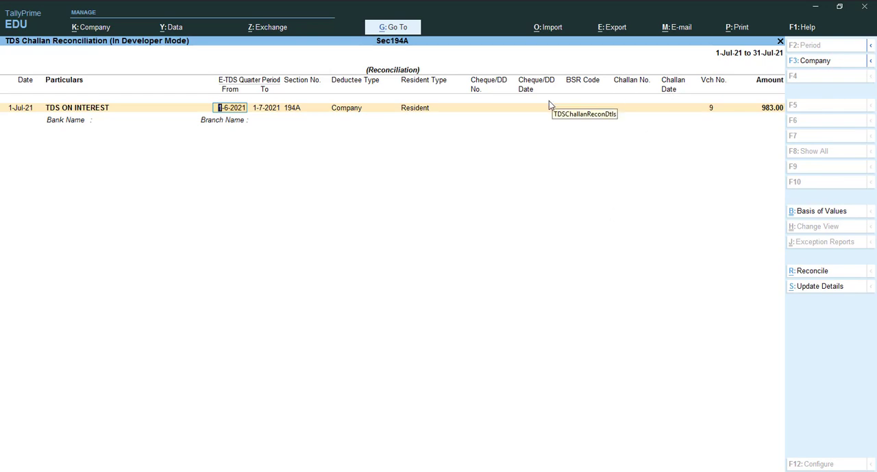
click(577, 108)
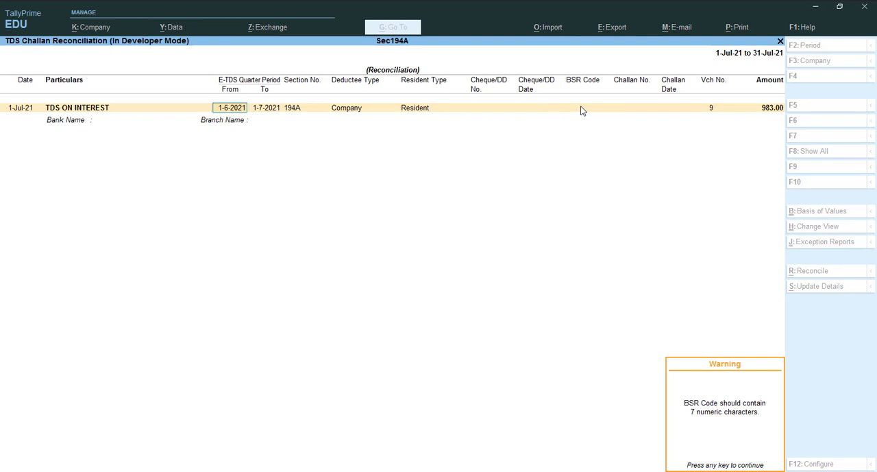
key(Return)
key(Return)
click(581, 111)
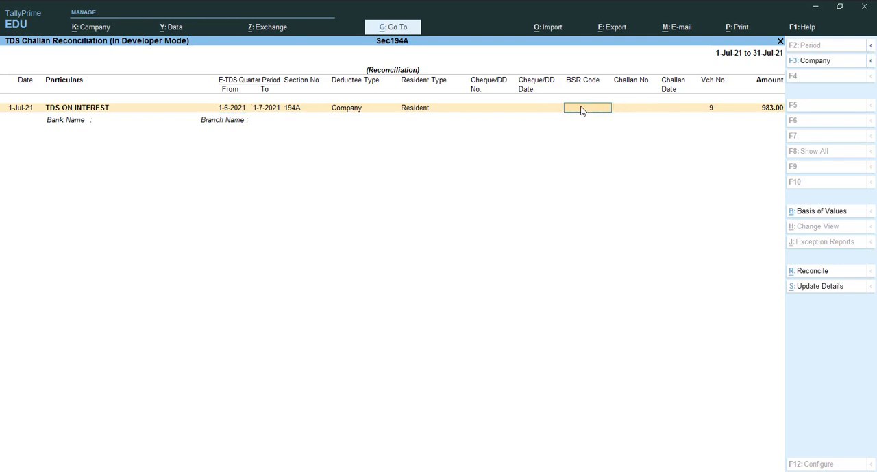
Enter BSR code 5689745, challan number 45896 and challan date 1-7-2021 for the TDS ON INTEREST payment
text(5689745)
key(Return)
text(45896)
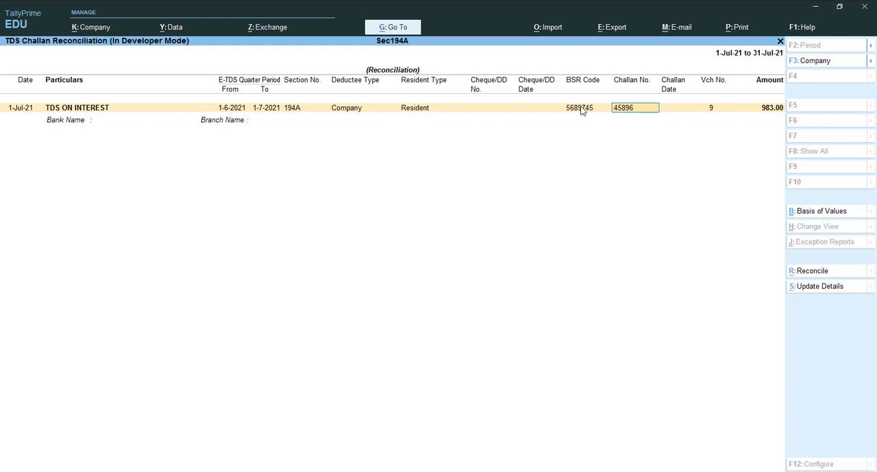
key(Return)
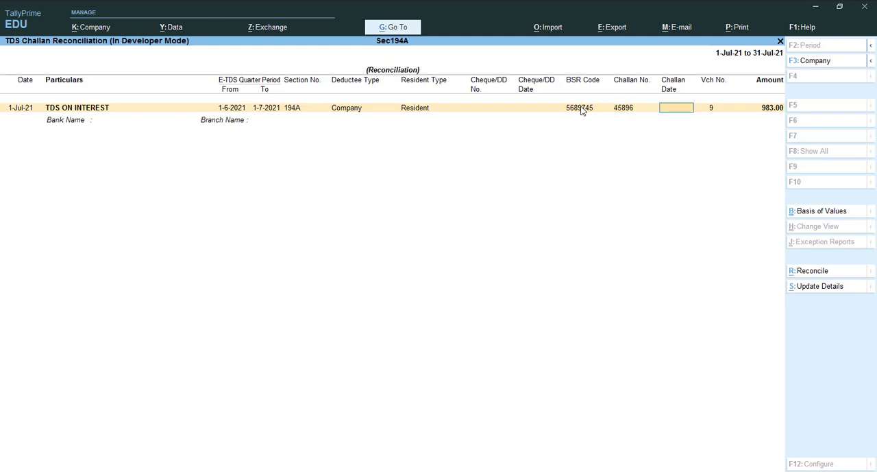
text(1-7-2021)
key(Return)
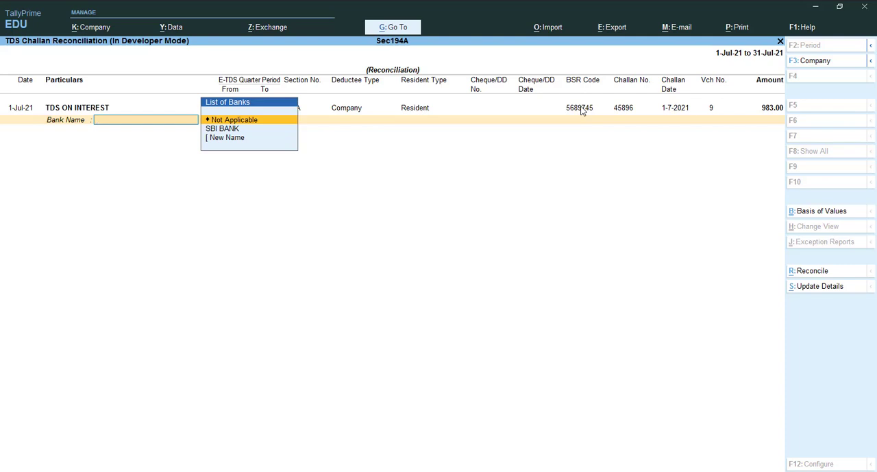
Set the challan's bank to SBI BANK and its branch to Peerumadara, and save the reconciliation
key(Down)
key(Return)
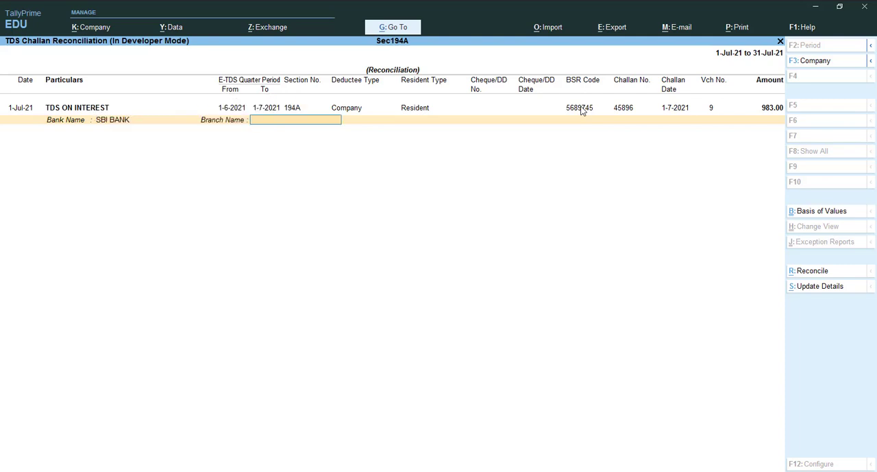
text(Peerumadara)
key(ctrl)
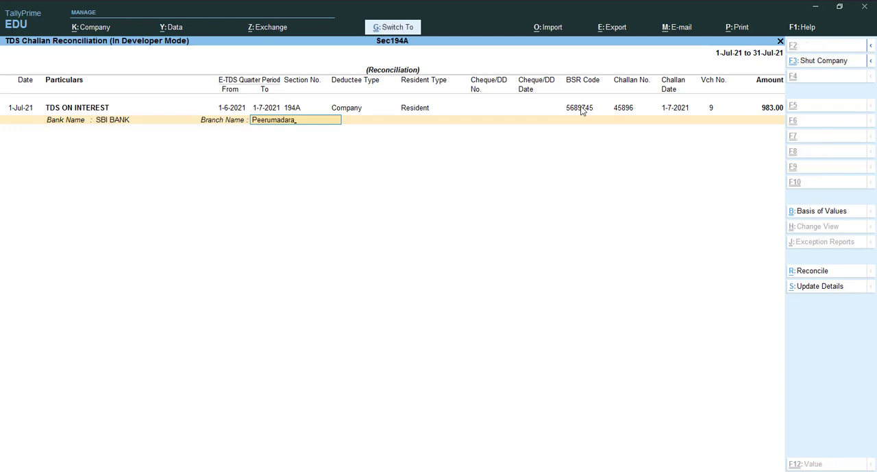
key(ctrl+a)
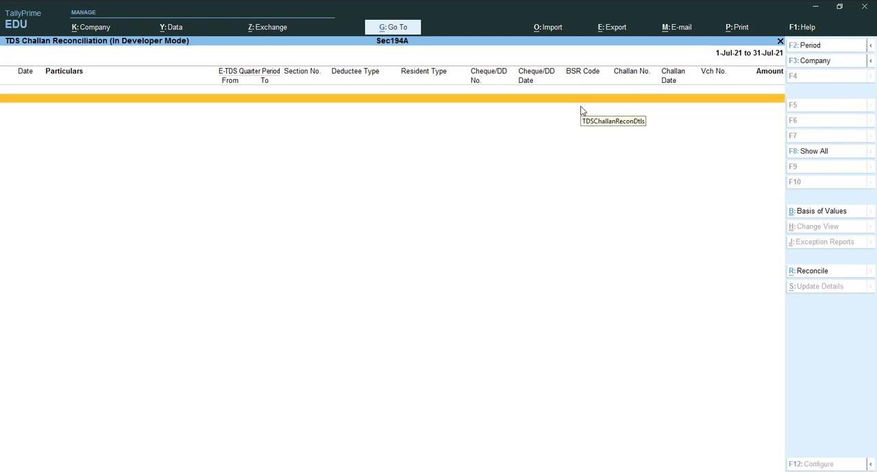
Leave the TDS reports and start a new payment voucher dated 31 July 2021
key(Escape)
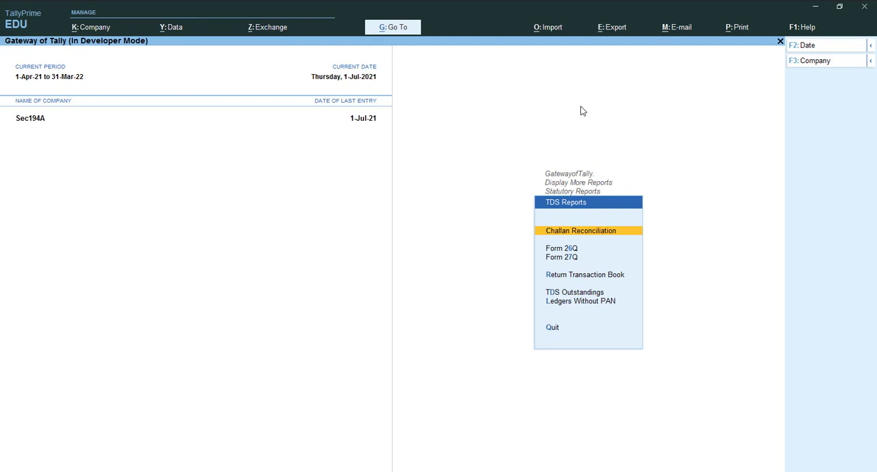
key(Escape)
key(Escape)
key(Escape)
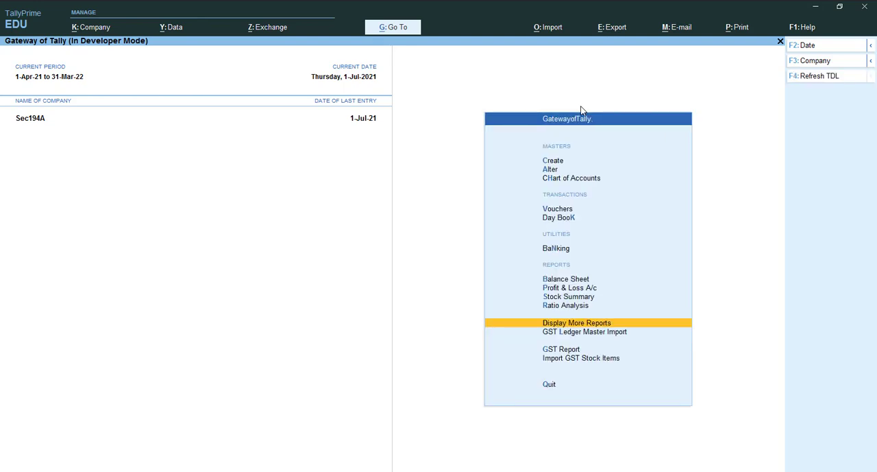
key(Escape)
key(n)
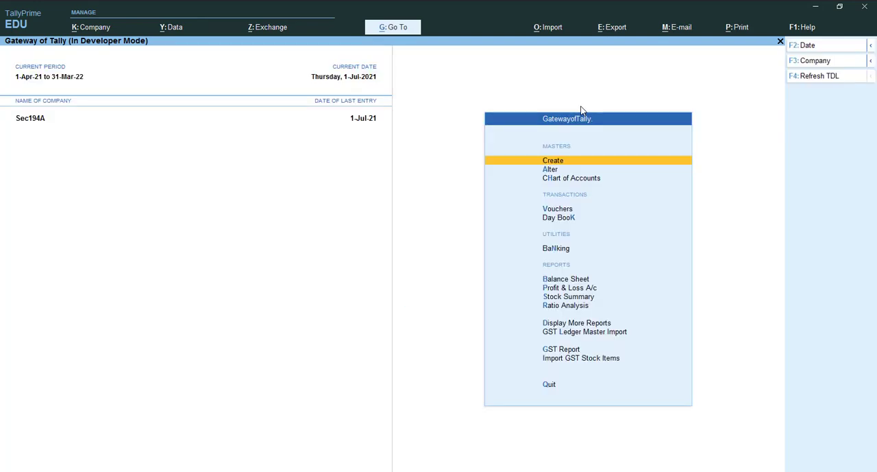
key(v)
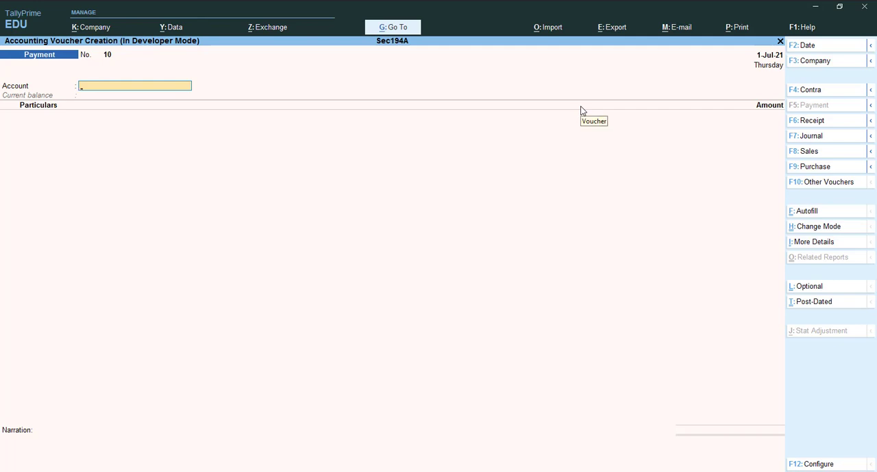
key(F2)
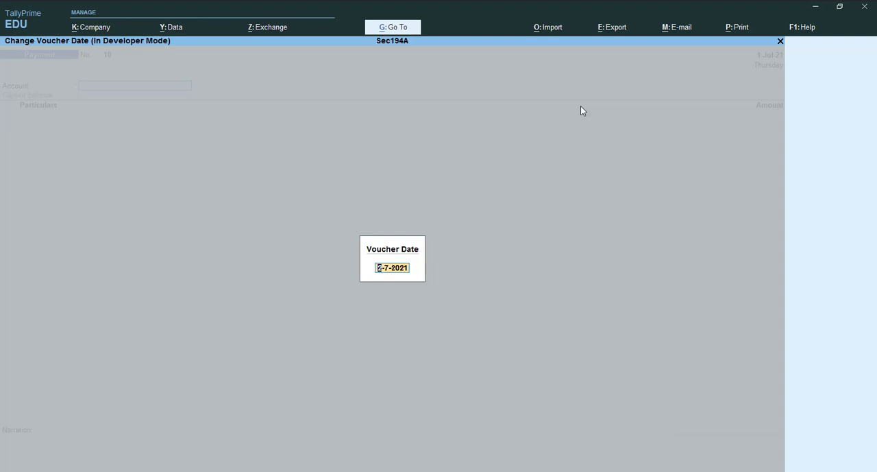
text(31-7)
key(Return)
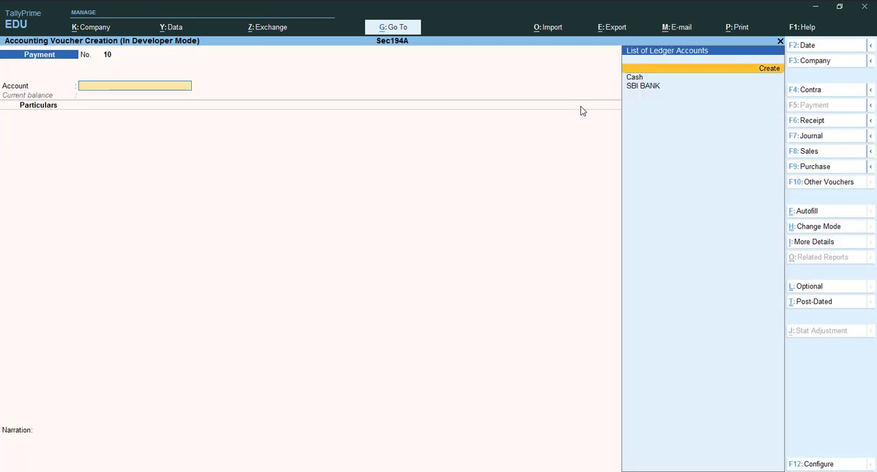
Set SBI BANK as the payment account and choose the LOAN FROM BAJAJ FINANCE ledger for the first line
key(Down)
key(Down)
key(Return)
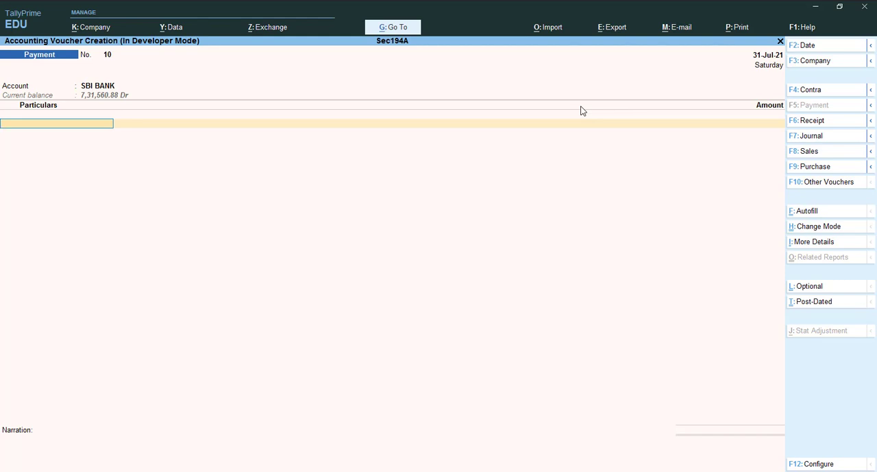
key(space)
key(space)
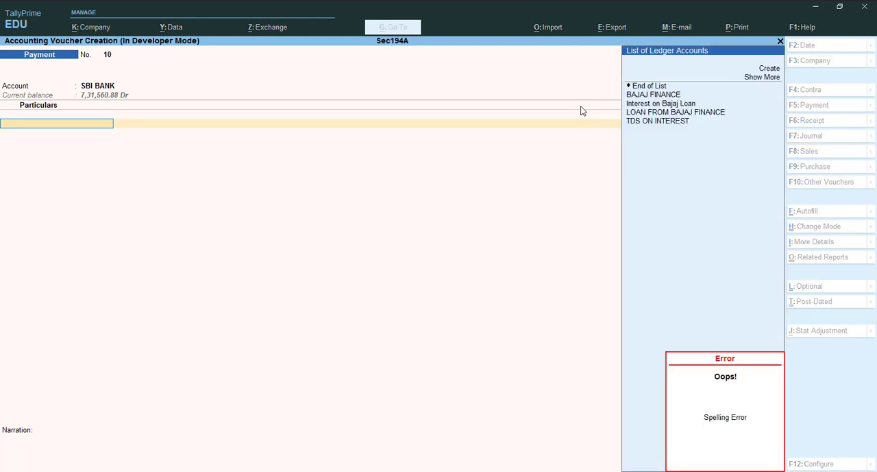
key(Down)
key(Down)
key(Down)
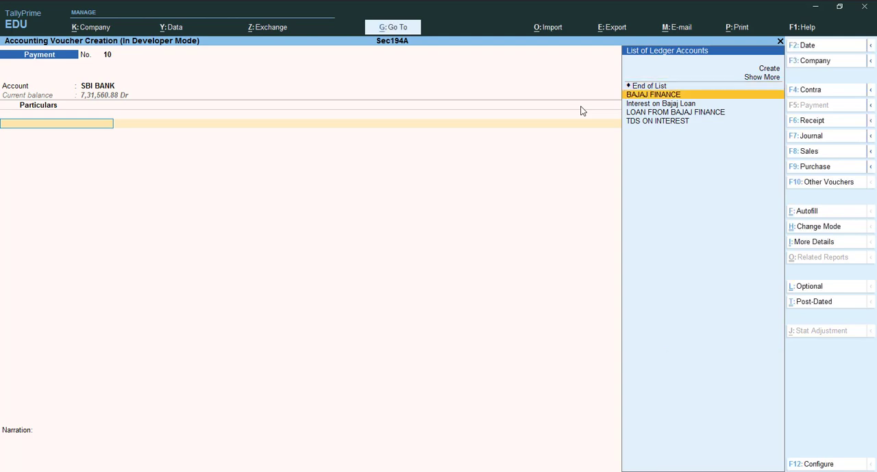
key(Return)
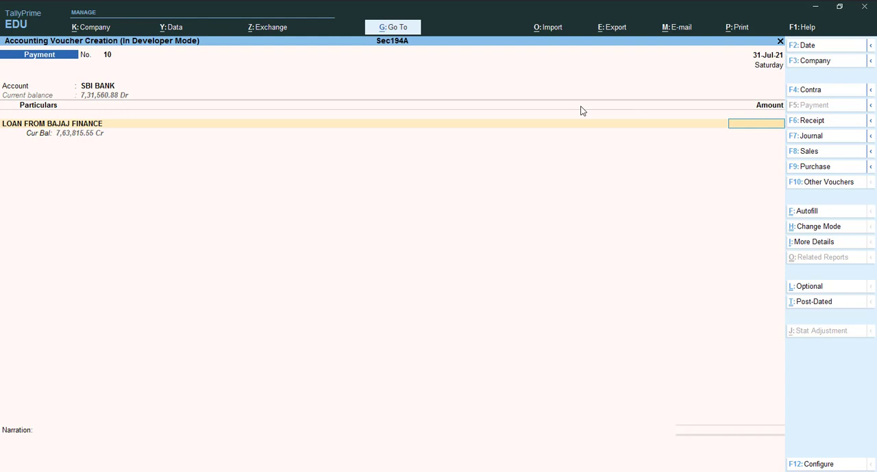
Enter 80,887 as the loan principal amount and save the payment voucher without a narration
text(80887)
key(Return)
key(Return)
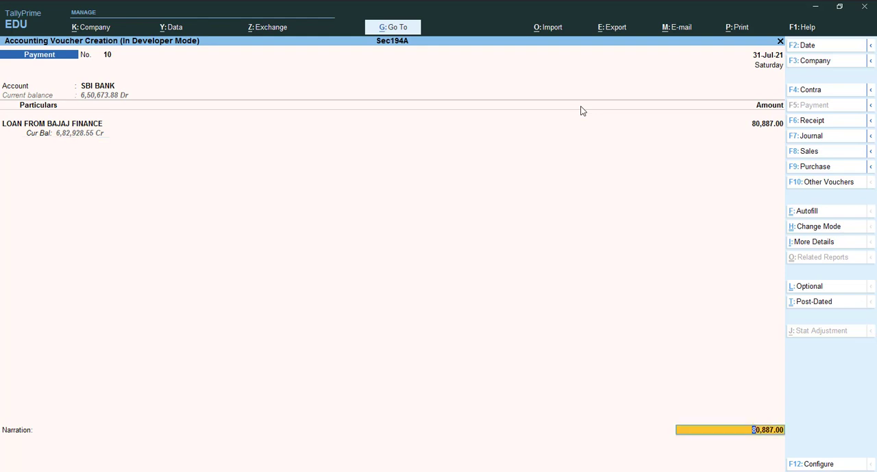
key(Return)
key(ctrl+a)
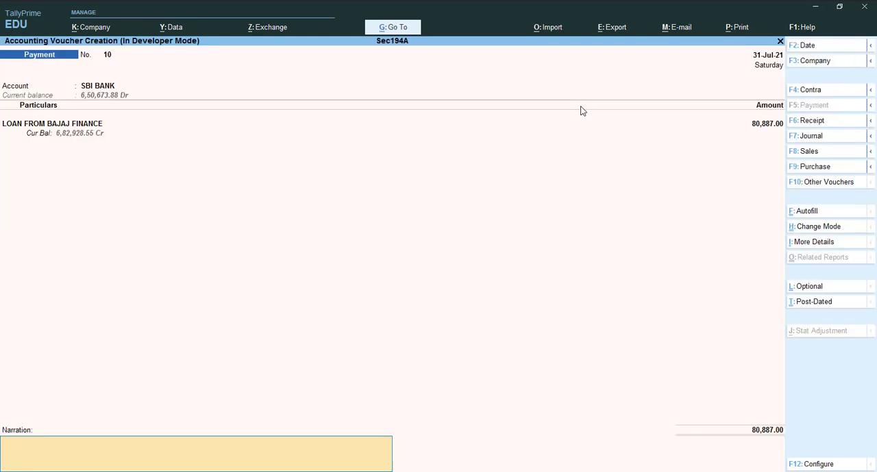
key(ctrl)
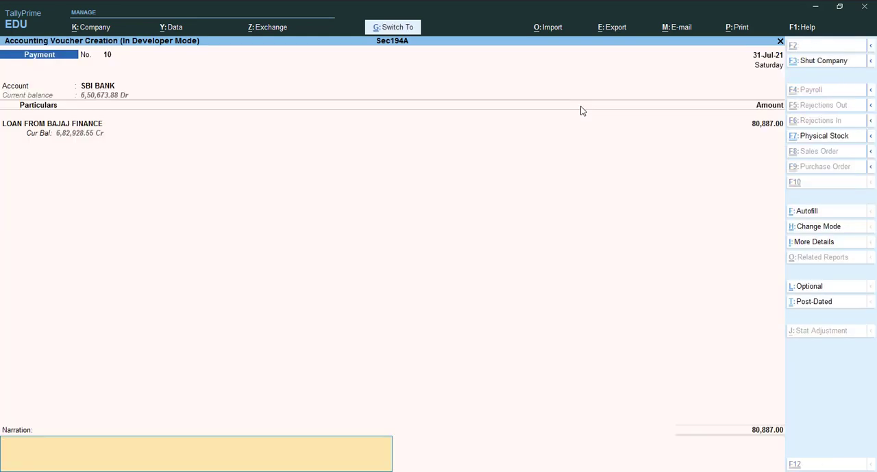
key(ctrl+a)
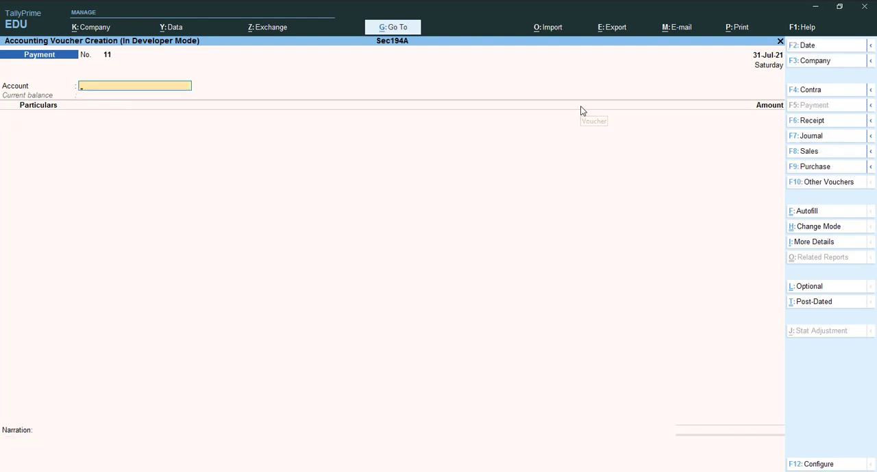
Start the interest payment from SBI BANK with an Interest on Bajaj Loan line of 8,900
key(Down)
key(Down)
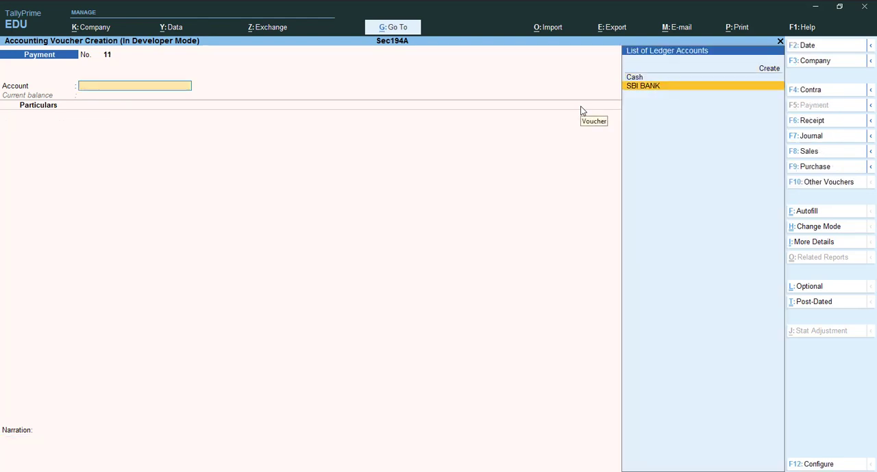
key(Return)
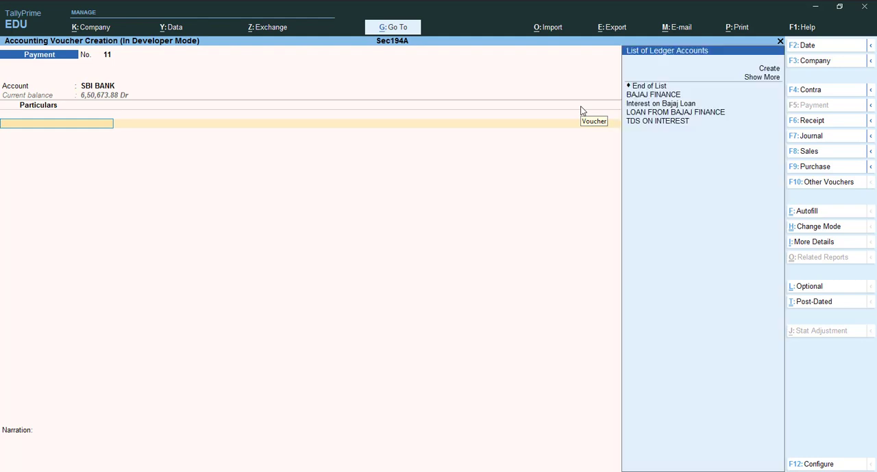
key(Down)
key(Down)
key(Down)
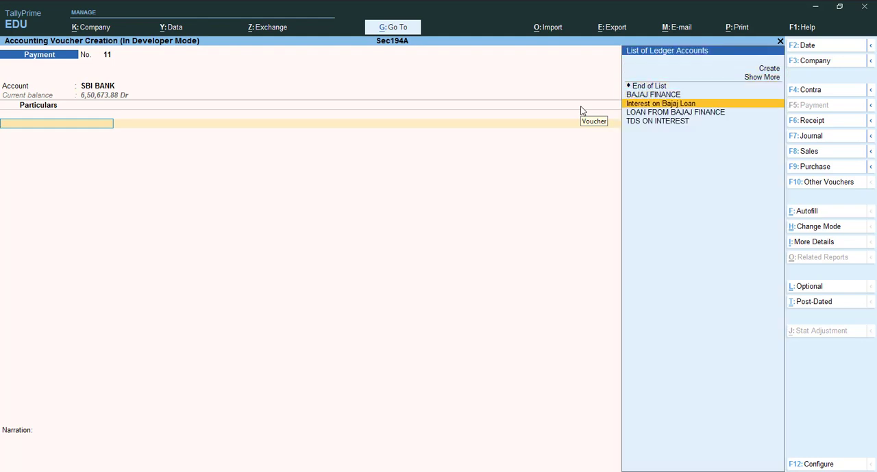
key(Return)
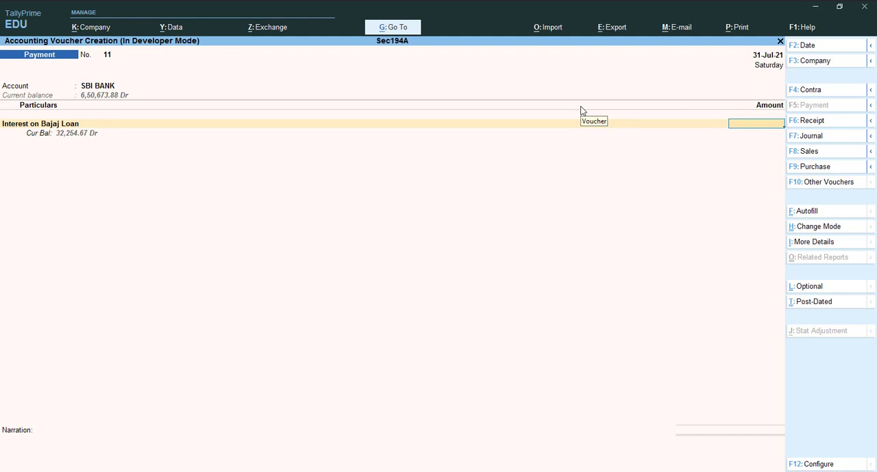
text(8,900)
key(Return)
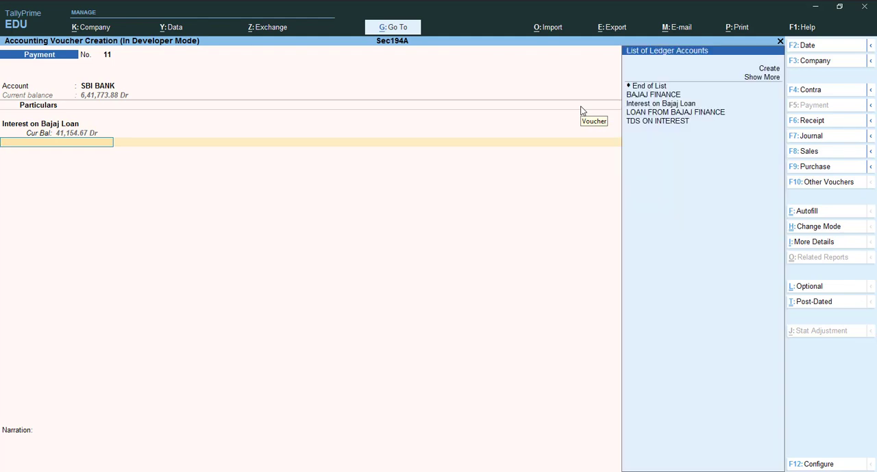
Add the TDS ON INTEREST ledger as the second line of the interest payment voucher
key(Down)
key(Down)
key(Down)
key(Down)
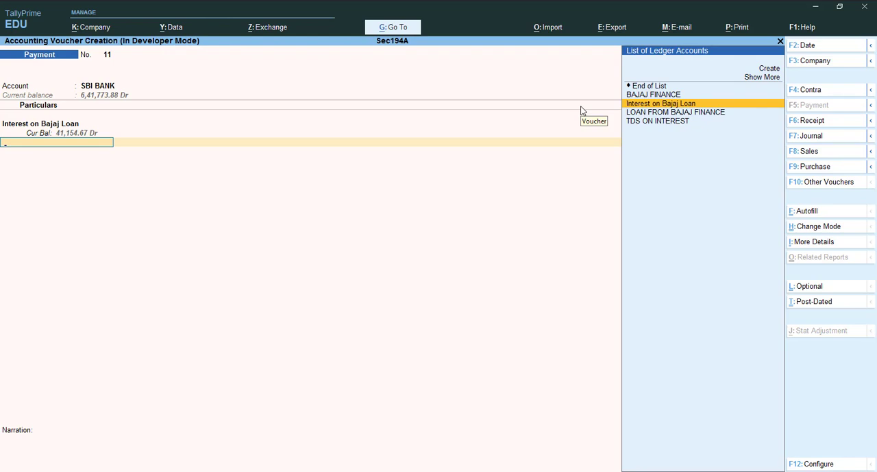
key(Return)
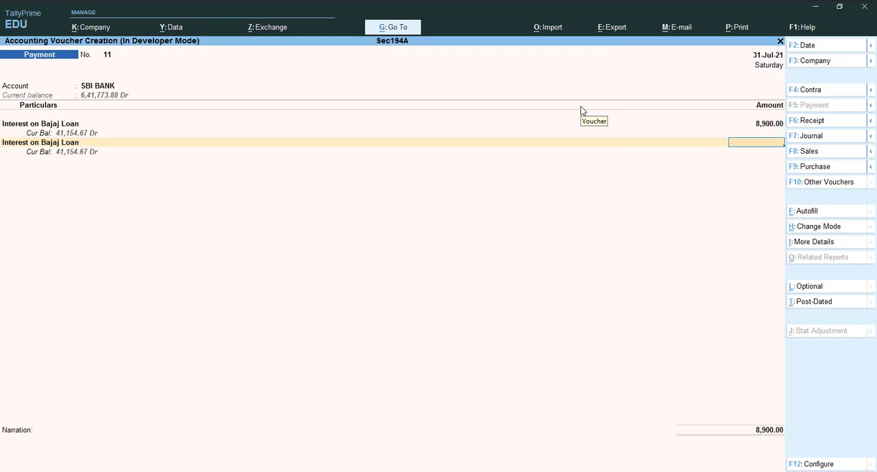
key(BackSpace)
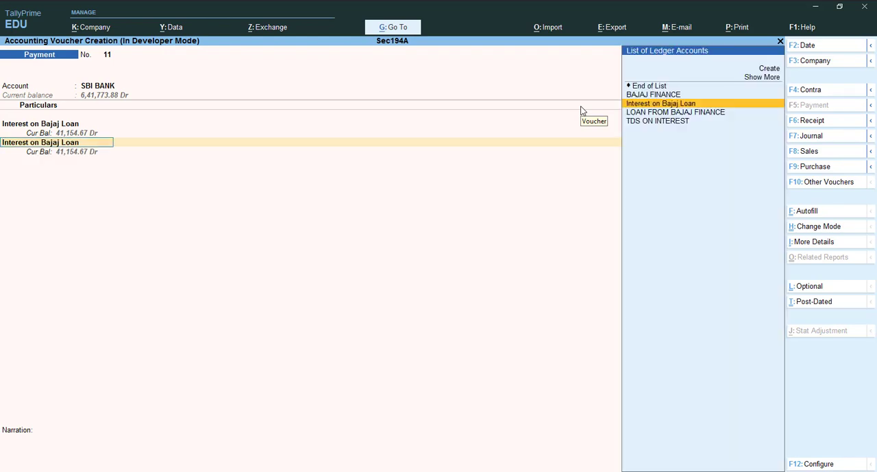
key(Down)
key(Down)
key(Return)
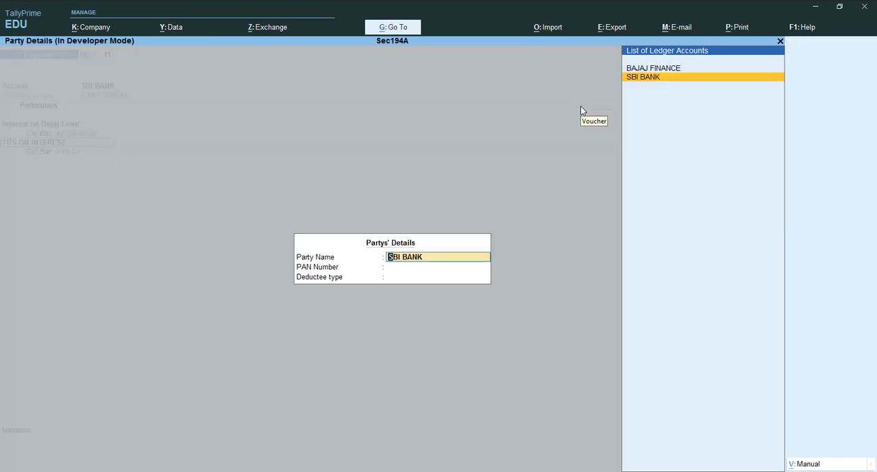
Set BAJAJ FINANCE as the TDS party, keep its filled-in details and deduction amount, and save the interest payment voucher
key(Up)
key(Return)
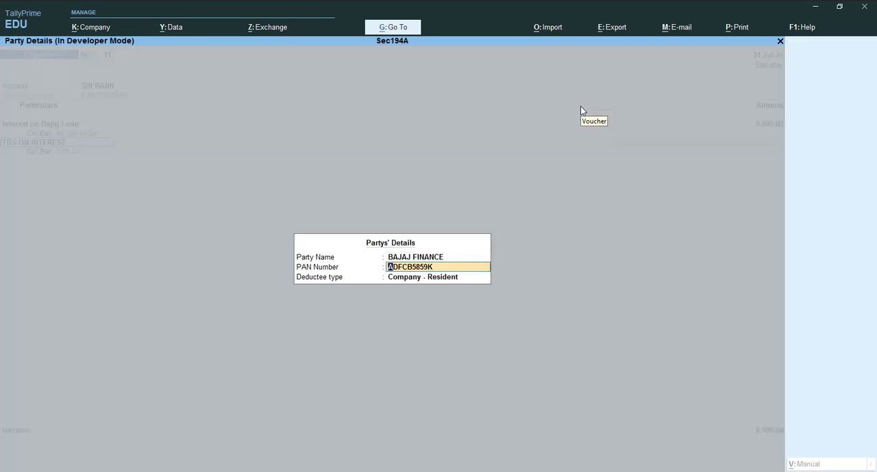
key(Return)
key(Return)
key(Return)
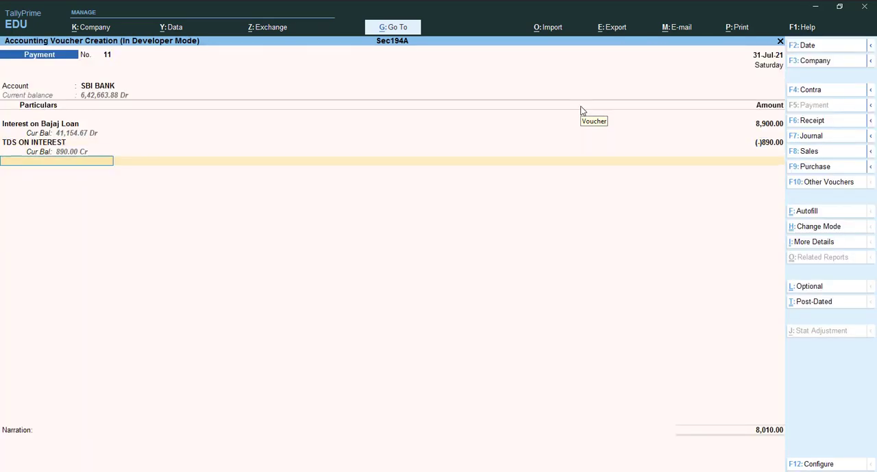
key(Return)
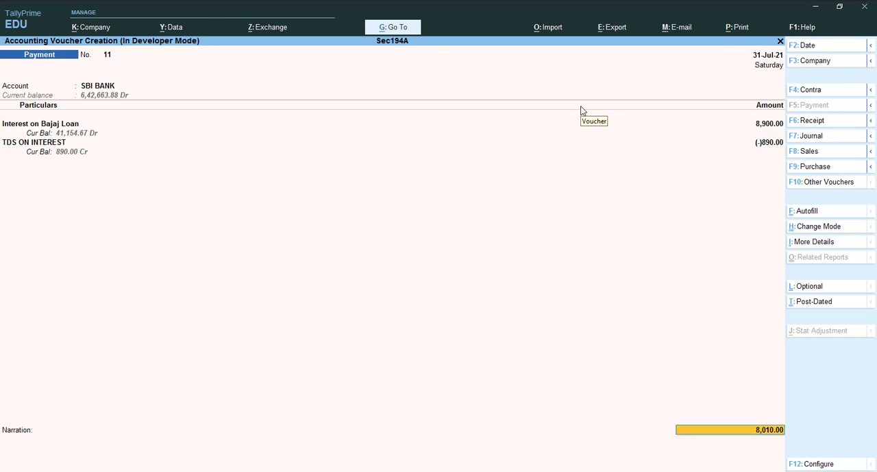
key(ctrl)
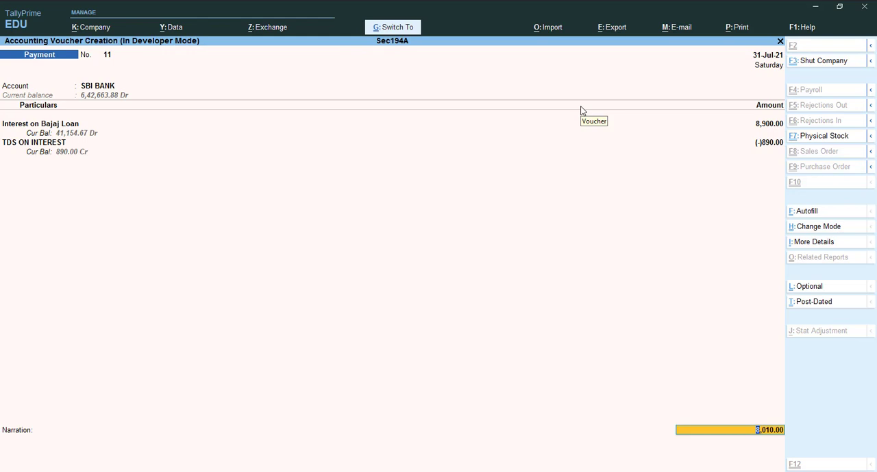
key(ctrl+a)
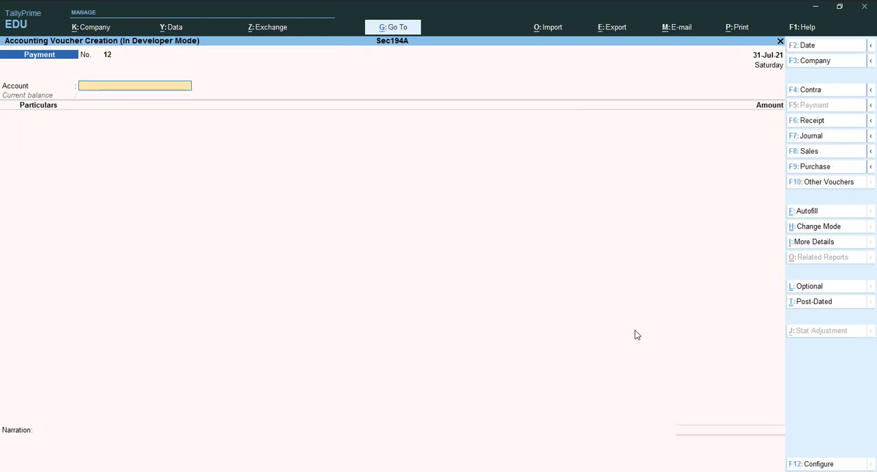
Autofill the new payment voucher as a TDS Stat Payment for the period 31-Jul-21 to 31-Jul-21, deducted till 31-7-2021
key(ctrl+f)
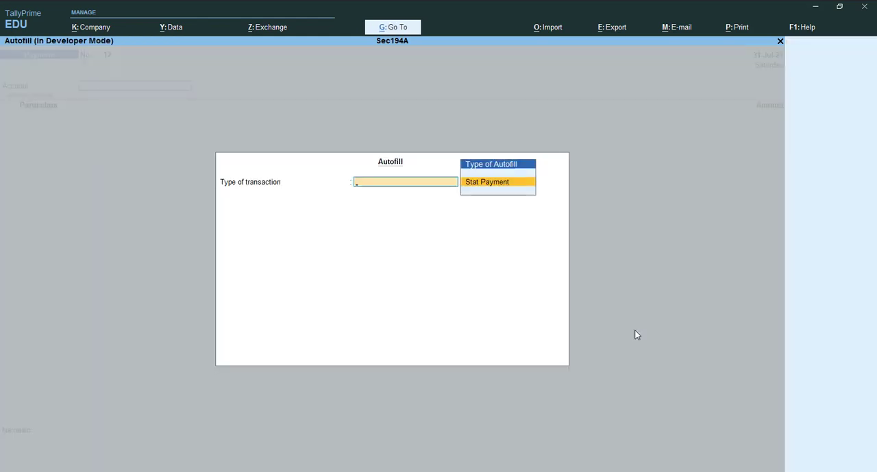
key(Return)
key(Down)
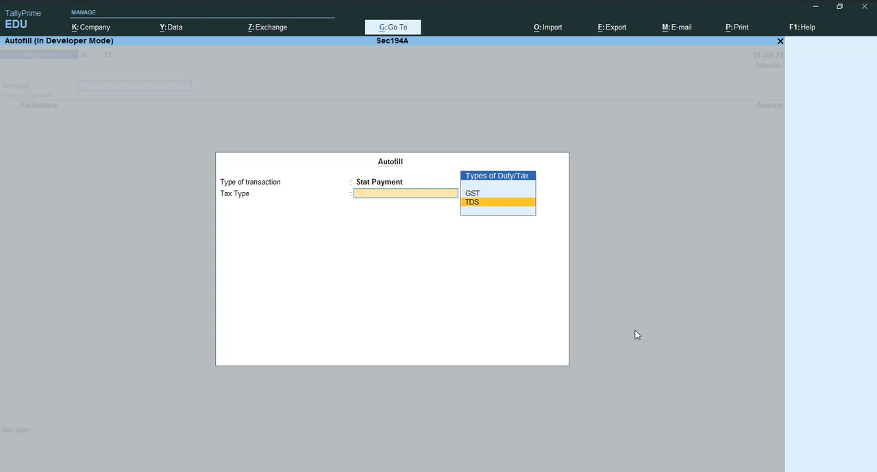
key(Return)
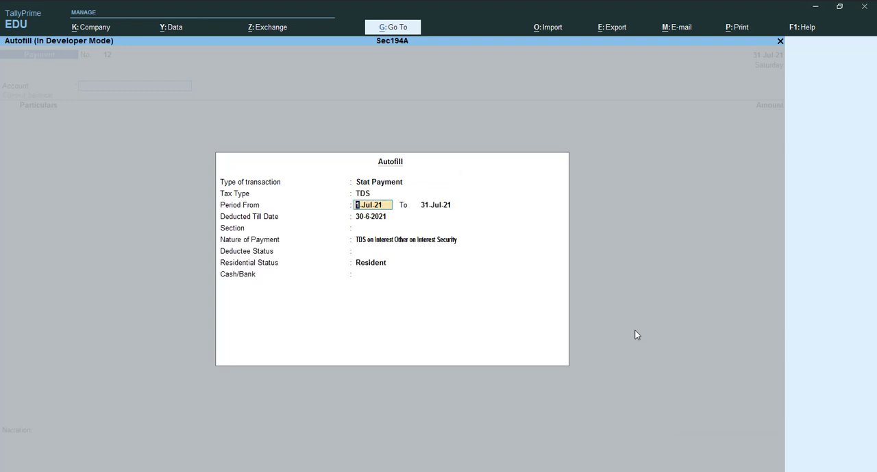
text(31-)
key(Return)
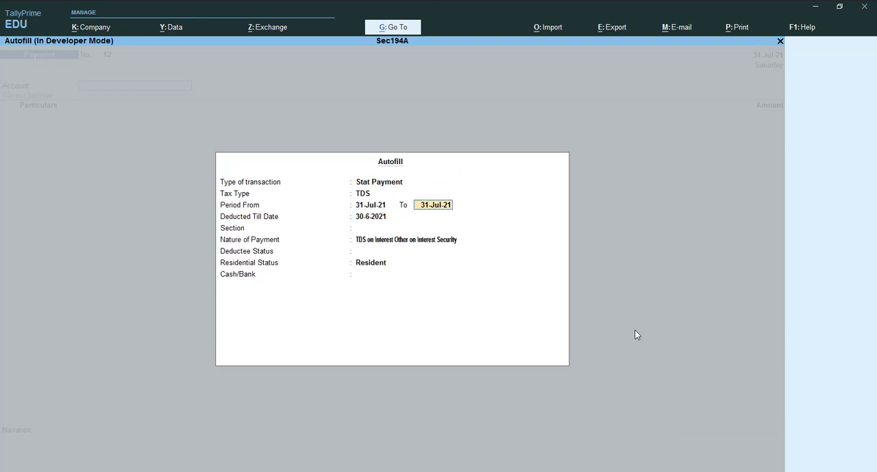
key(Return)
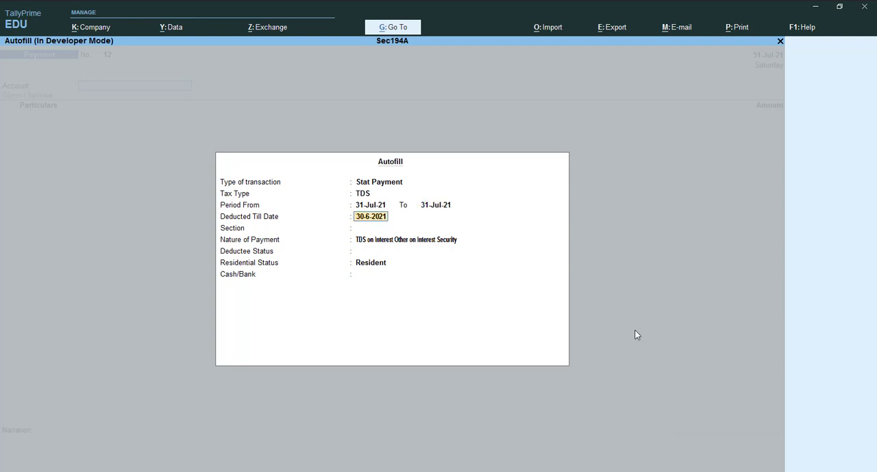
text(31-7)
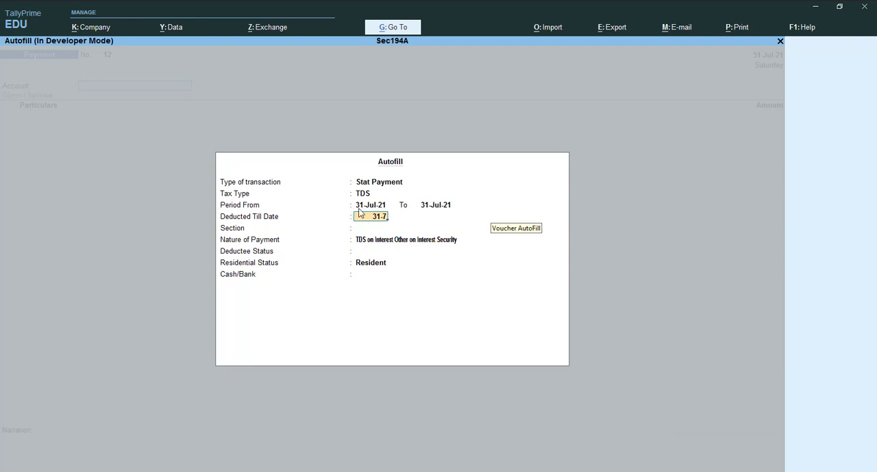
key(Return)
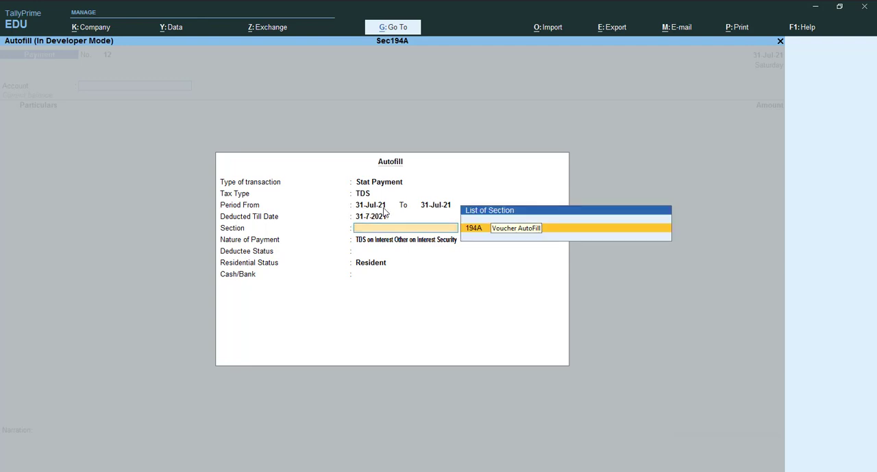
Complete the autofill with section 194A, deductee status Company, residential status Resident and SBI BANK as the bank
key(Return)
key(Return)
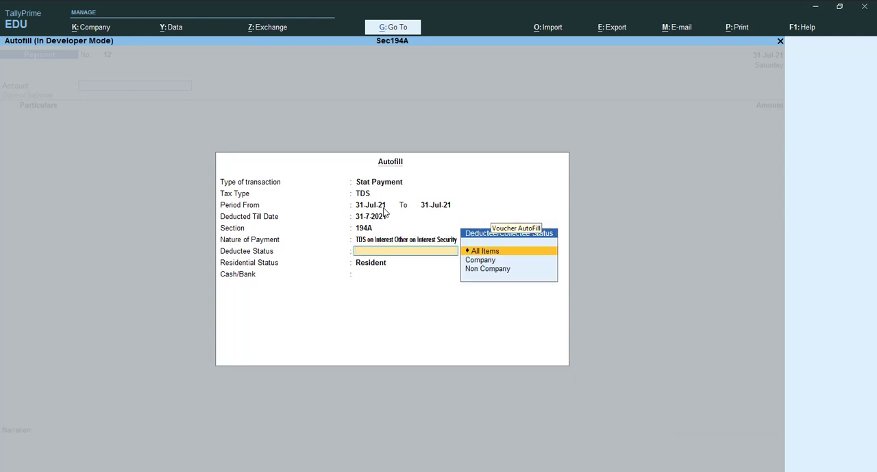
key(Down)
key(Return)
key(Return)
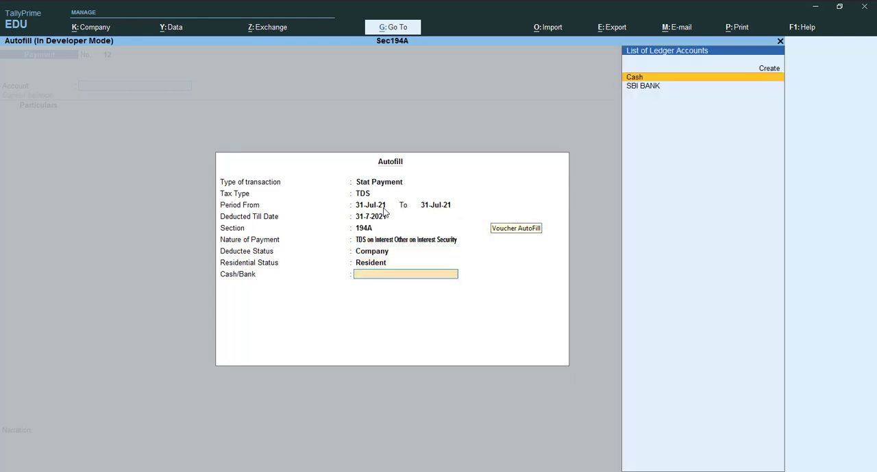
key(Down)
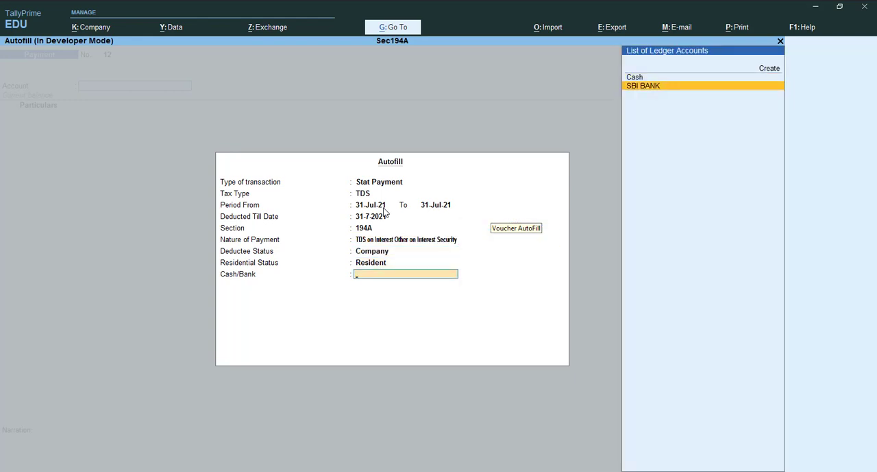
key(Return)
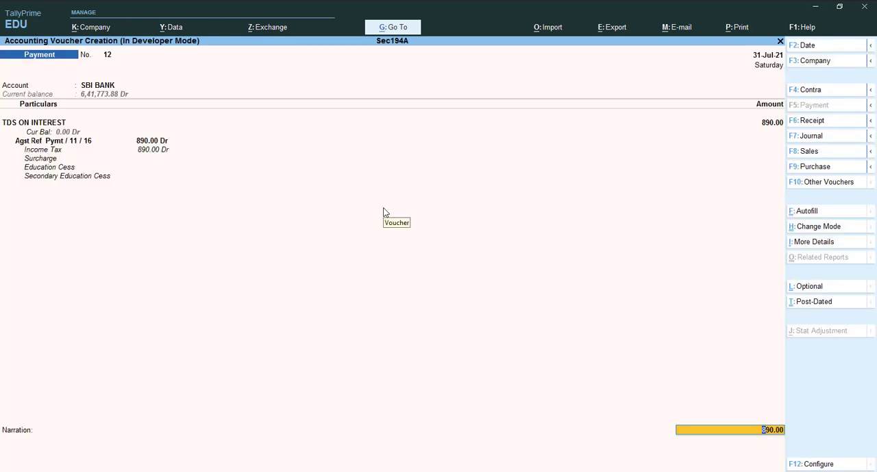
Enter the narration "being paid tds to gover" on the TDS payment voucher
key(ctrl+a)
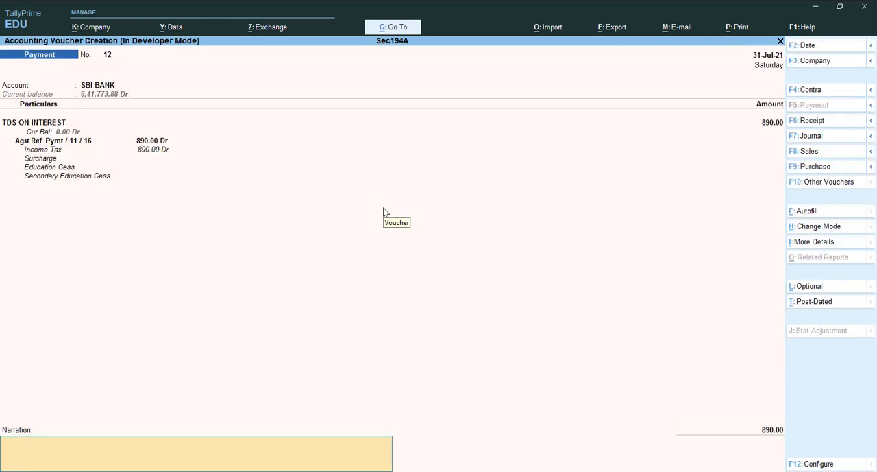
text(being paid tds to gover)
key(Return)
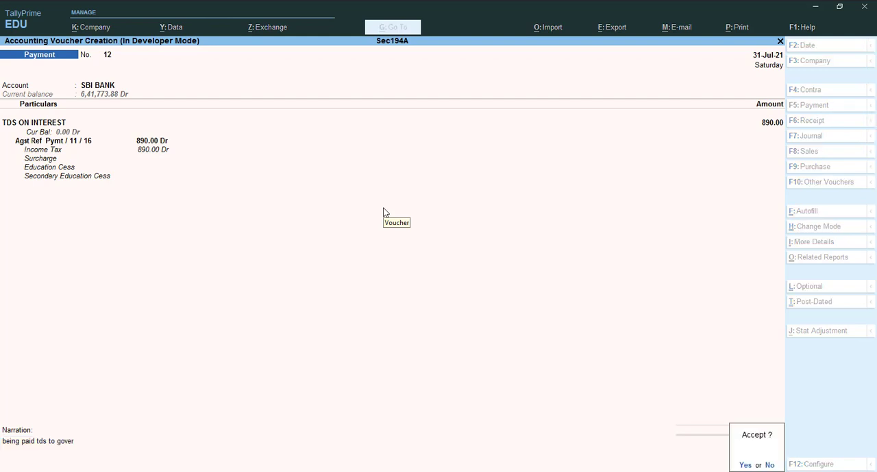
Save the TDS payment voucher and set the next payment voucher's date to 31-8-2021
key(Return)
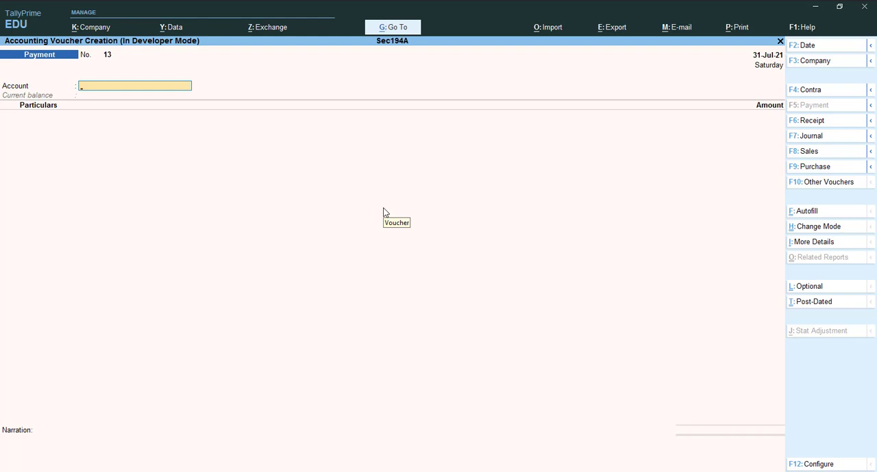
key(F2)
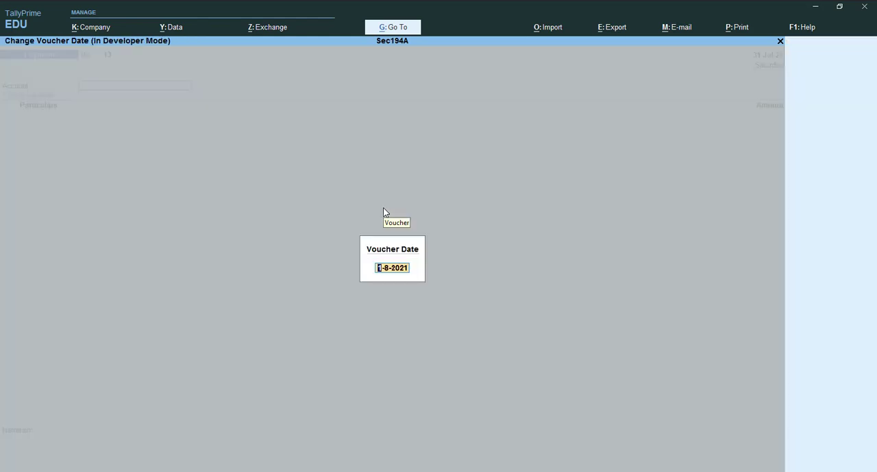
key(Return)
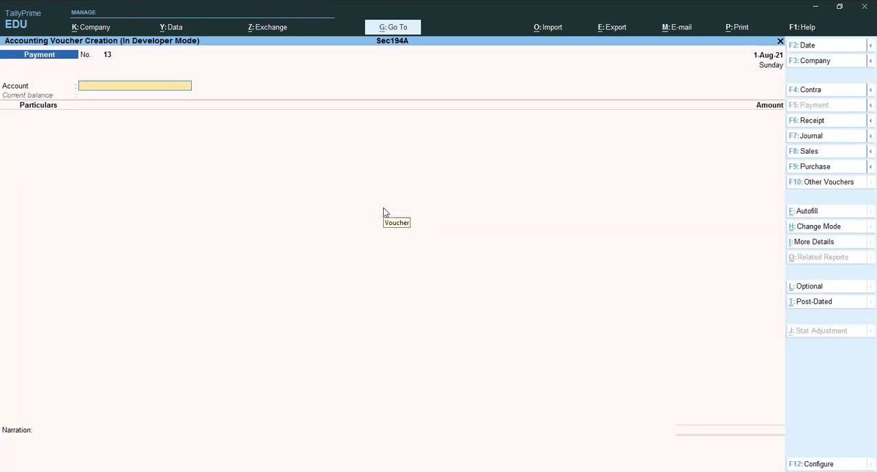
key(F2)
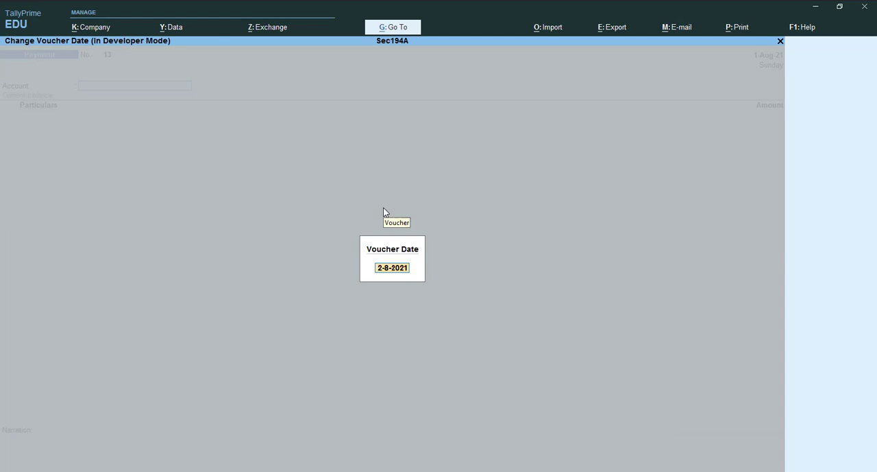
text(30-8)
key(BackSpace)
key(BackSpace)
key(BackSpace)
key(BackSpace)
text(31-8)
key(Return)
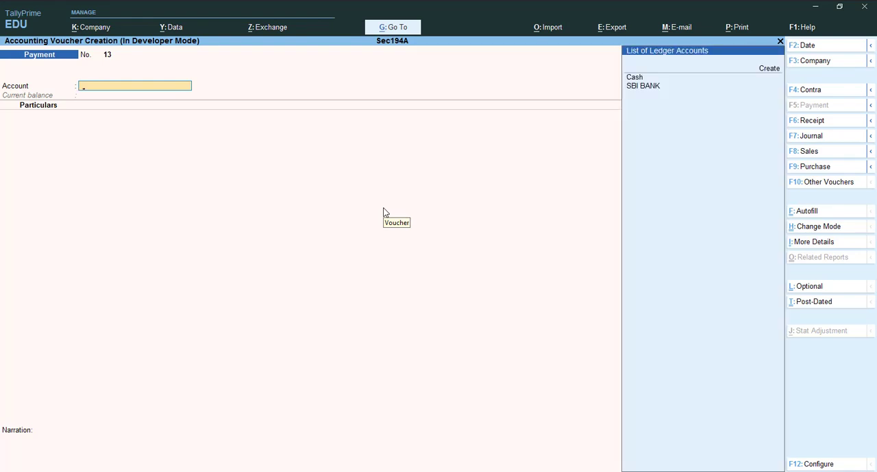
Set SBI BANK as the paying account of the 31-Aug-21 payment voucher
key(Down)
key(Return)
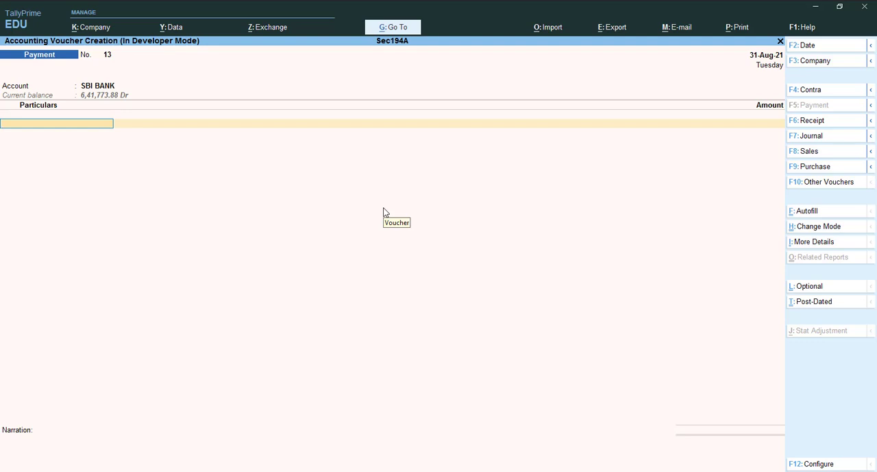
key(Return)
key(Return)
key(Return)
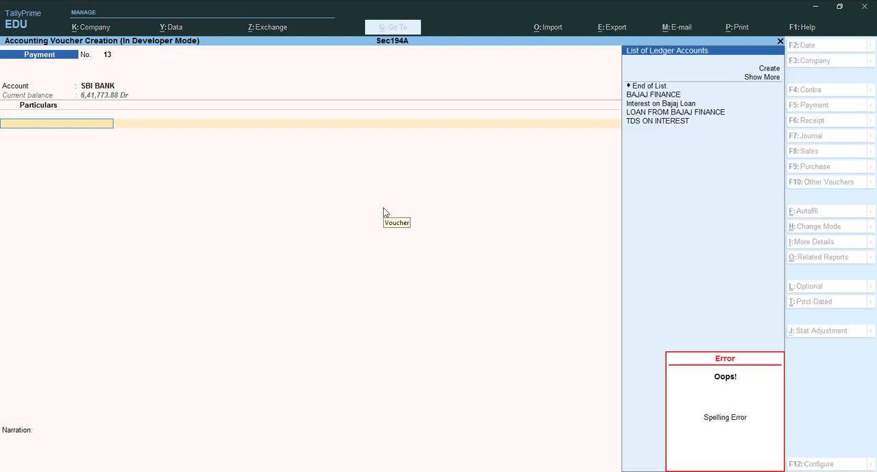
Enter the principal payment of 81,830 against LOAN FROM BAJAJ FINANCE and save the voucher
key(Down)
key(Down)
key(Down)
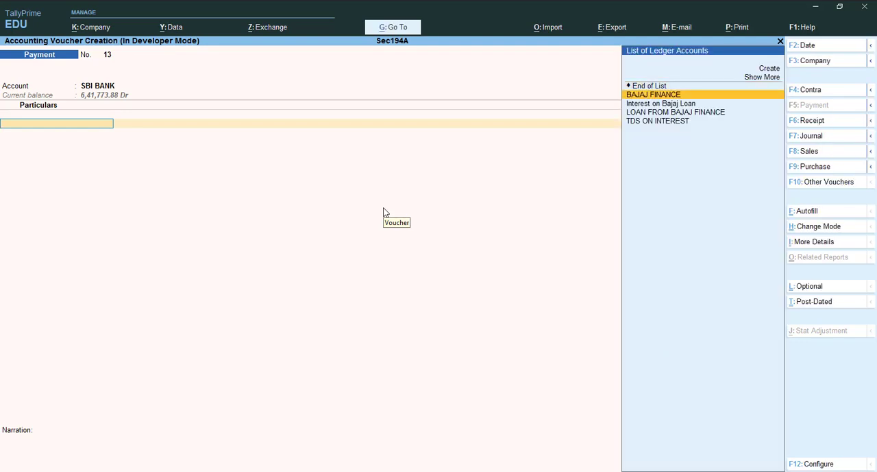
key(Return)
text(8)
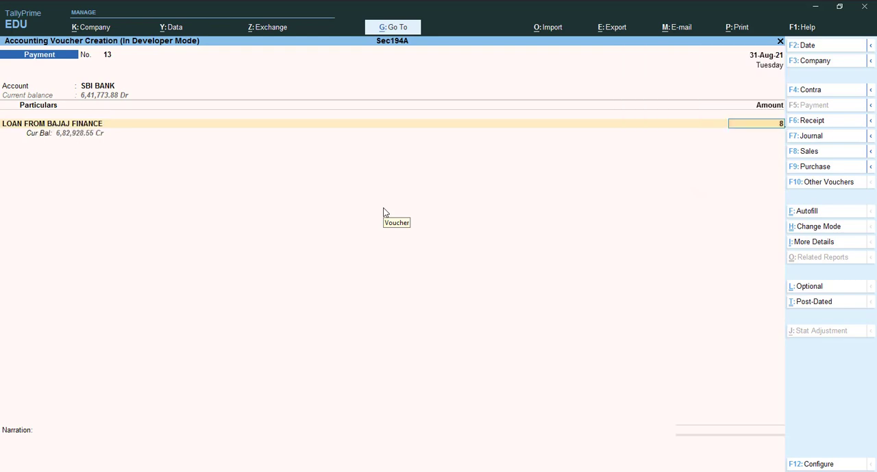
text(1830)
key(Return)
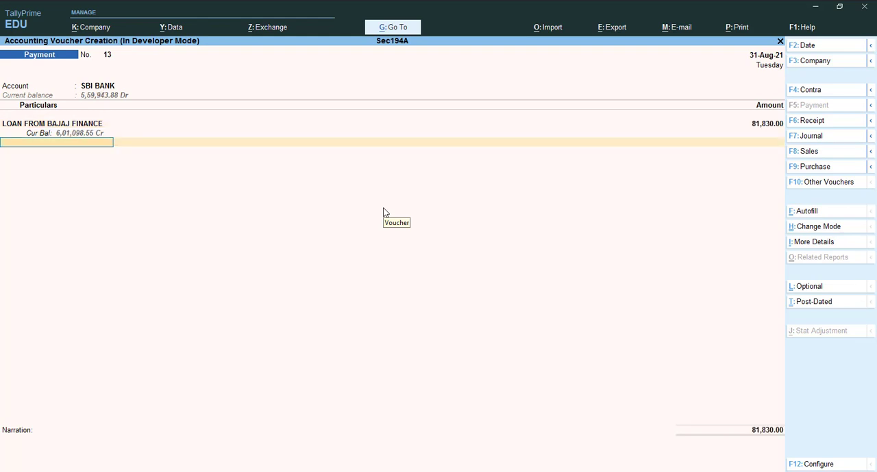
key(ctrl)
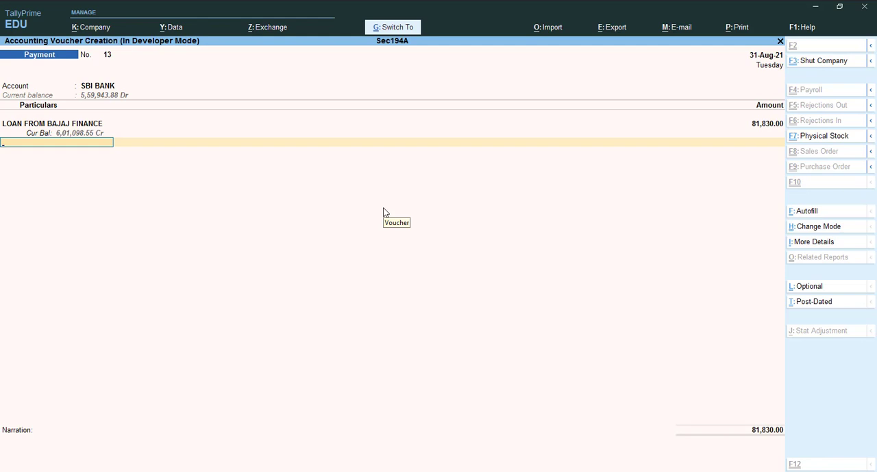
key(ctrl+a)
In the new payment voucher from SBI BANK, enter 7,957 against Interest on Bajaj Loan
text(S)
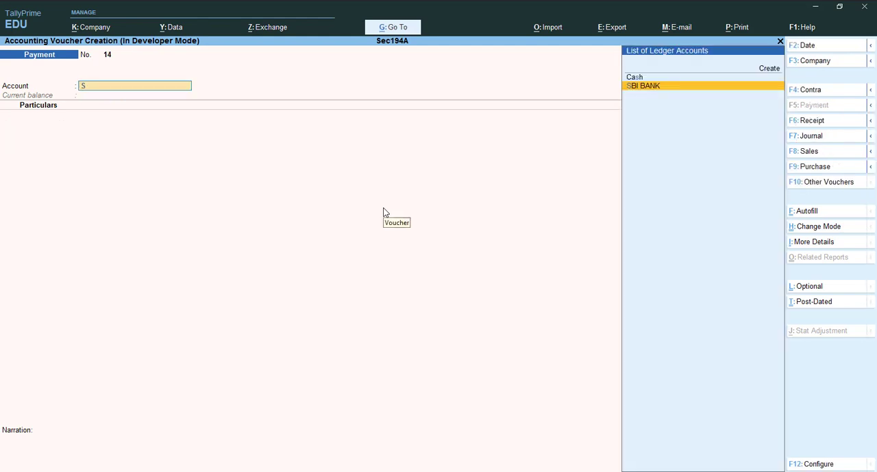
text(bi)
key(Return)
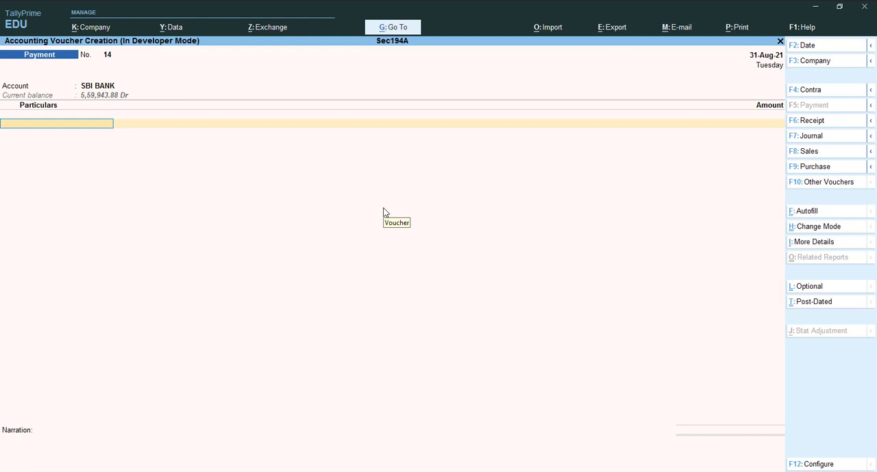
key(Down)
key(Down)
key(Down)
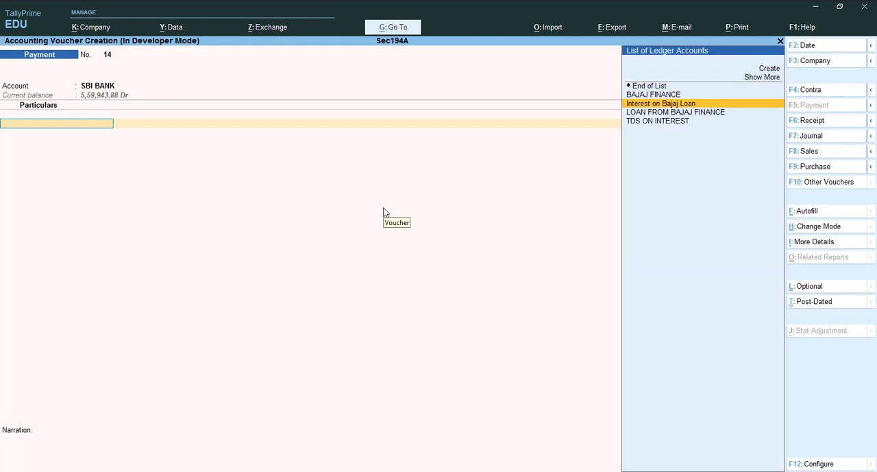
key(Return)
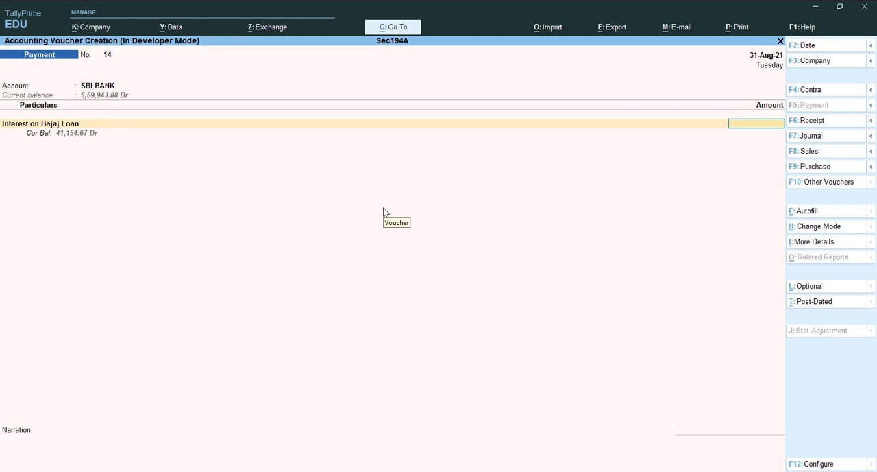
text(7957)
key(Return)
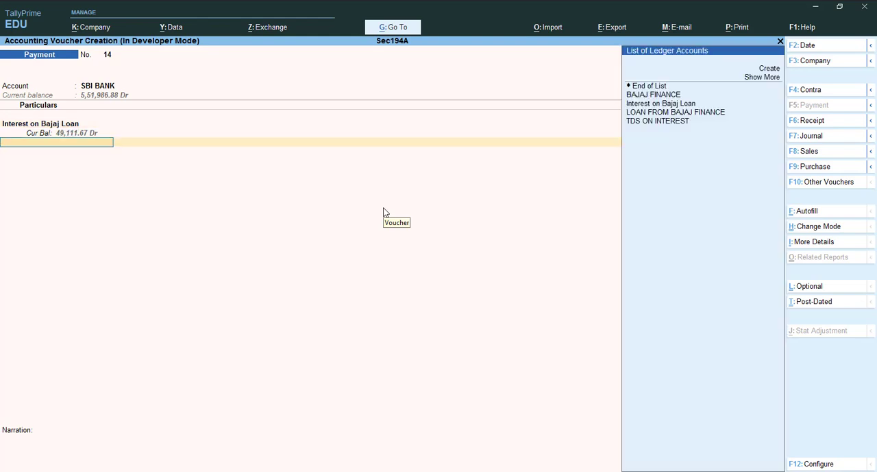
Add the TDS ON INTEREST deduction with BAJAJ FINANCE as the party, keep its filled-in details and amount, and save the voucher
key(Down)
key(Down)
key(Down)
key(Down)
key(Down)
key(Down)
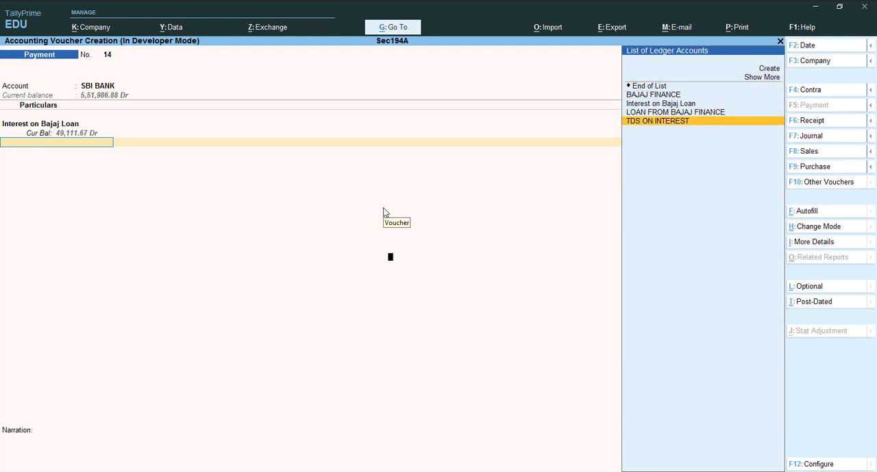
key(Return)
key(Up)
key(Return)
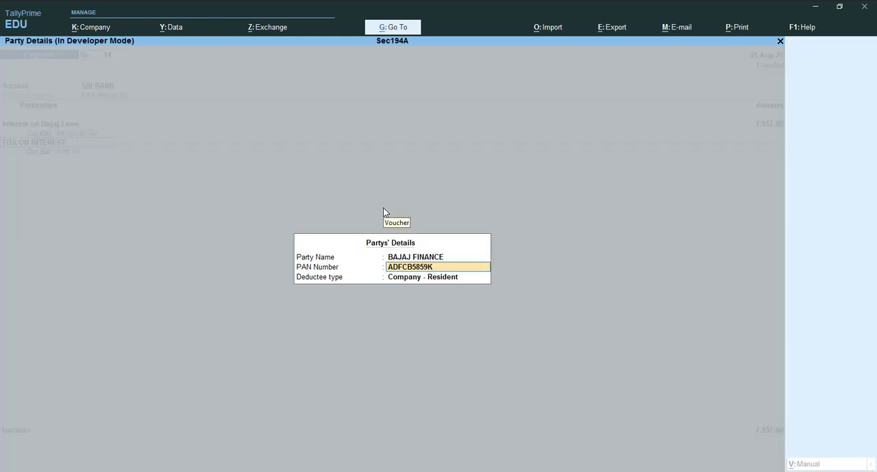
key(Return)
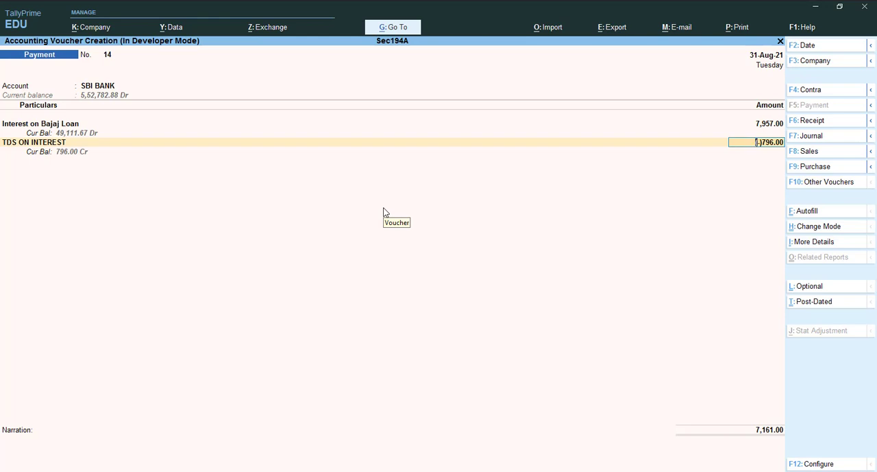
key(ctrl)
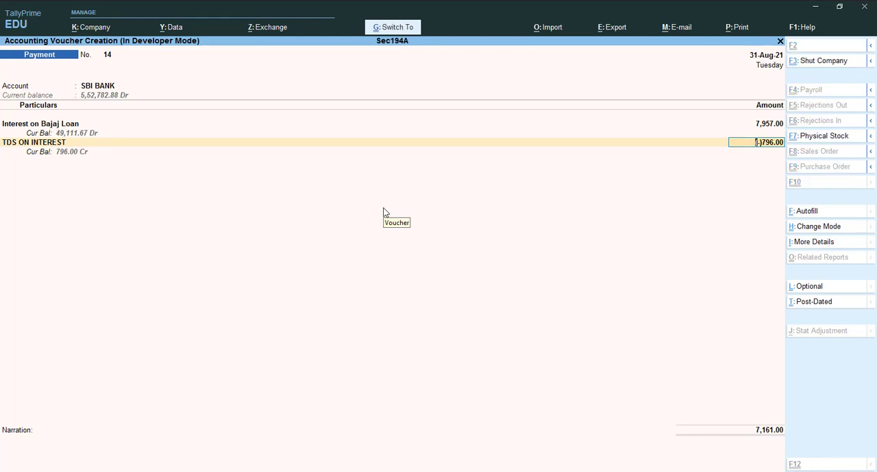
key(ctrl+a)
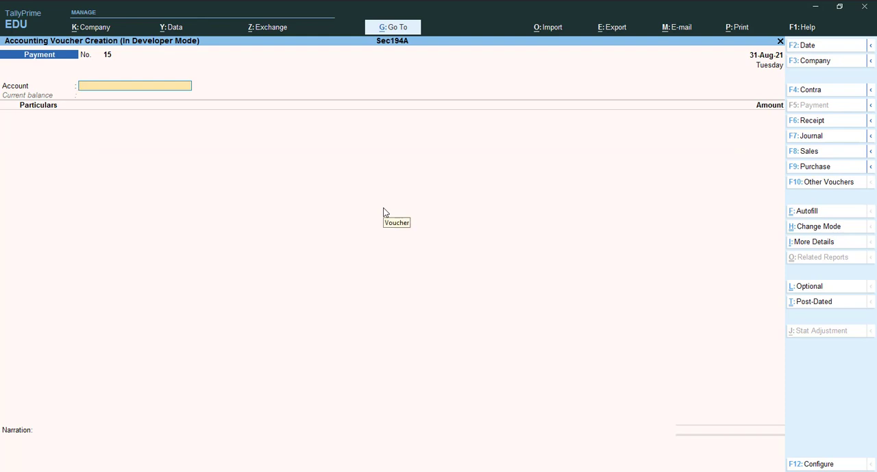
Autofill the new voucher as a TDS Stat Payment for the period 31-Aug-21 to 31-Aug-21, deducted till 31-8-2021
key(ctrl+f)
key(Return)
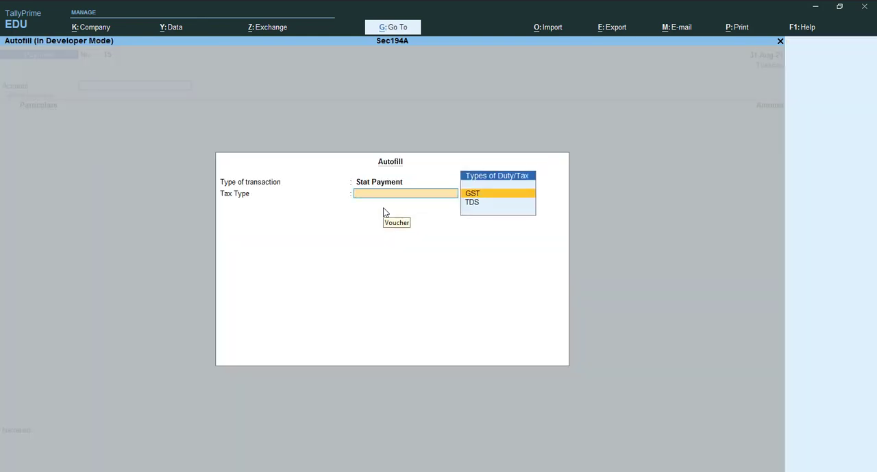
key(Down)
key(Return)
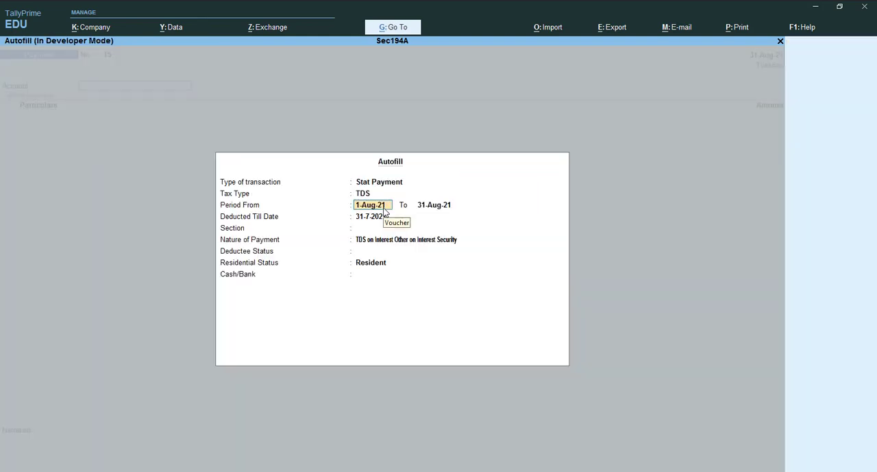
text(31-8)
key(Return)
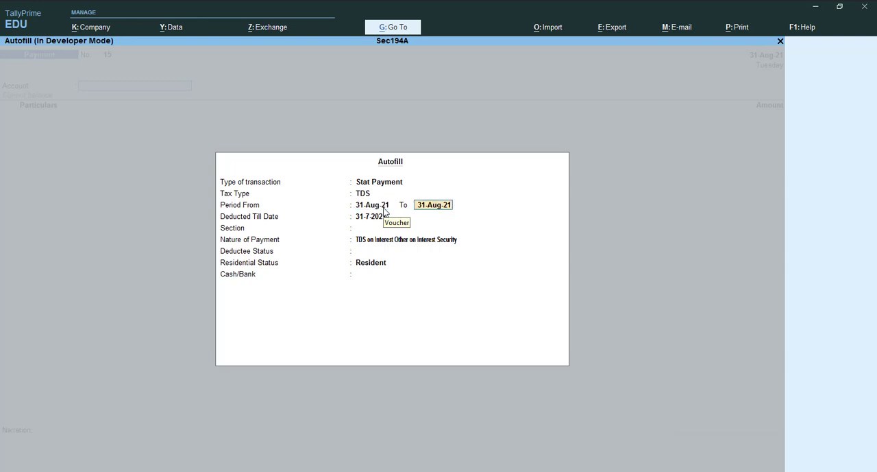
key(Return)
text(31-8)
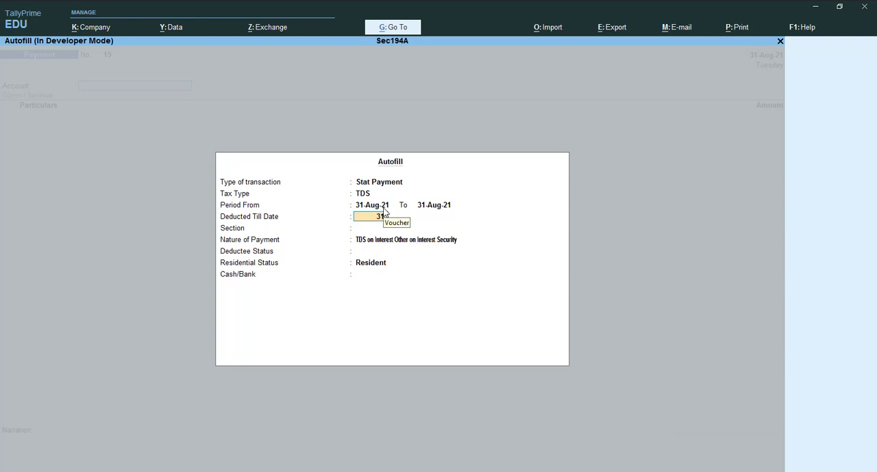
key(Return)
Finish the autofill with section 194A, deductee status Company, residential status Resident and SBI BANK, and accept the cheque bank allocation
key(Return)
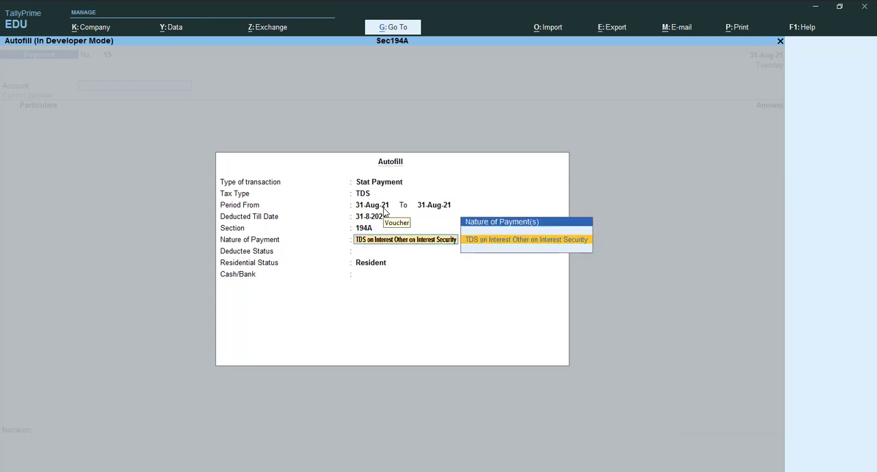
key(Return)
key(Down)
key(Return)
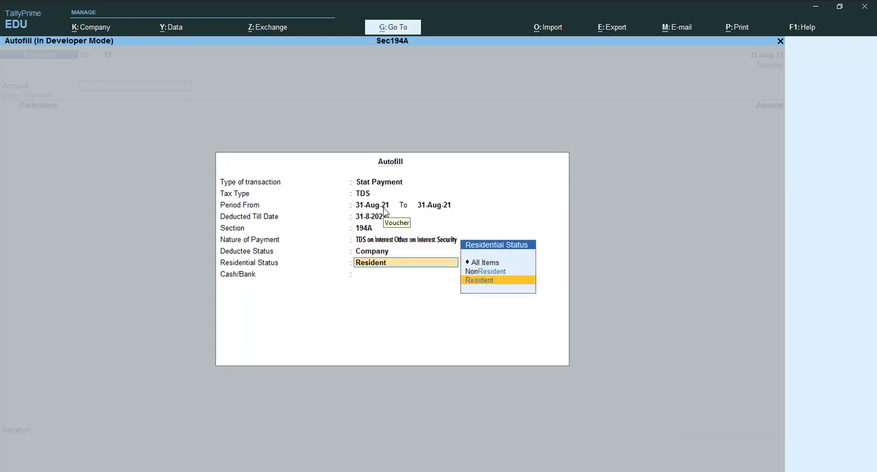
key(Return)
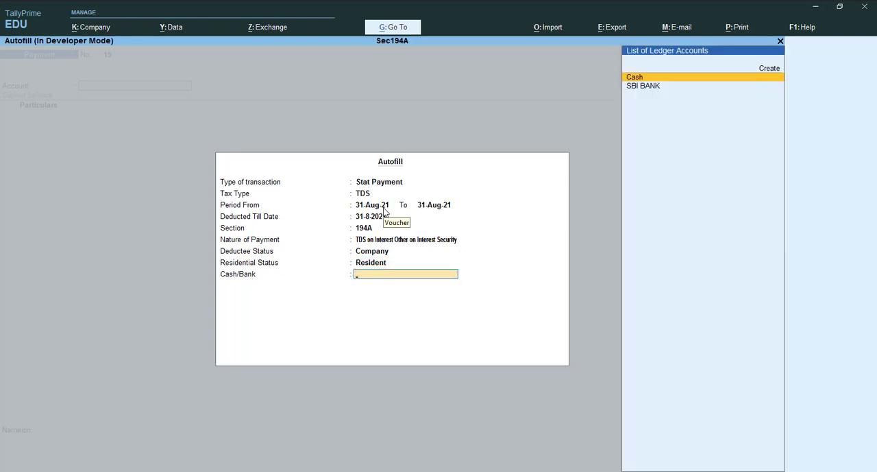
key(Down)
key(Return)
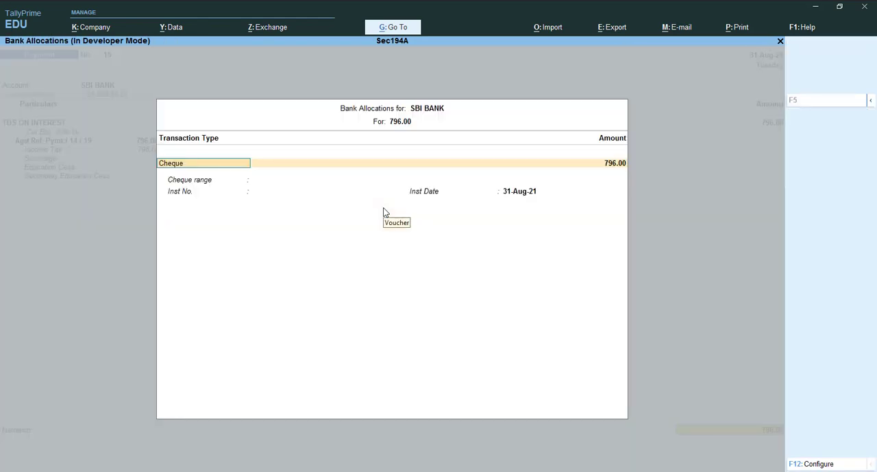
key(ctrl+a)
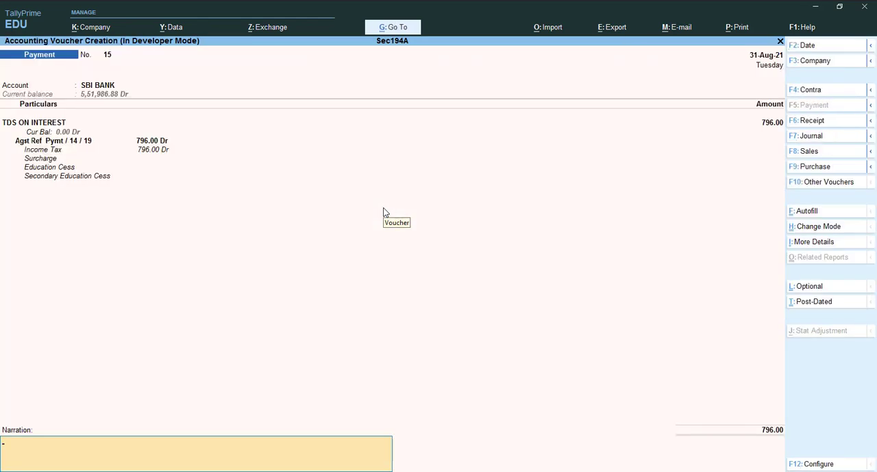
Enter the narration "being paid tds to govt" and save the August TDS payment voucher
text(being paid tds to govt)
key(ctrl)
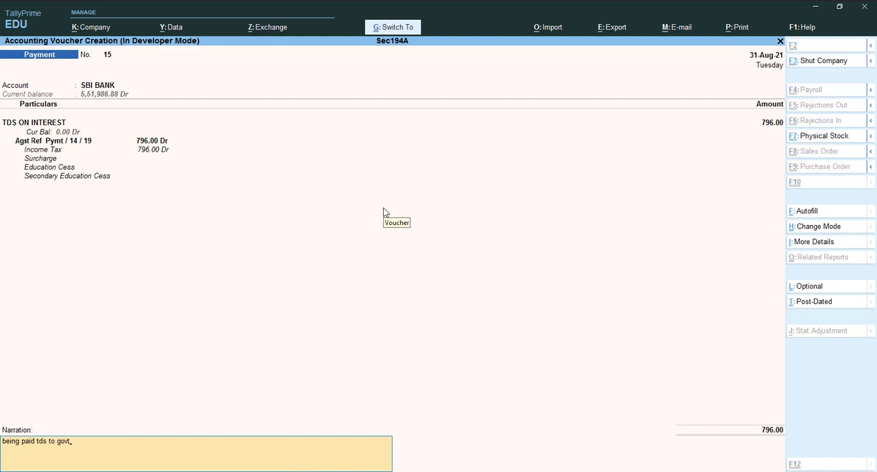
key(ctrl+a)
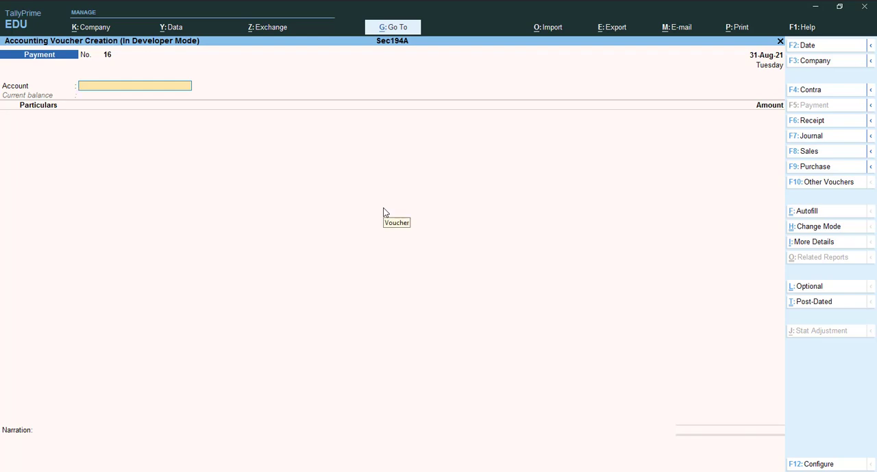
Set the new payment voucher's date to 1-10-2021
key(F2)
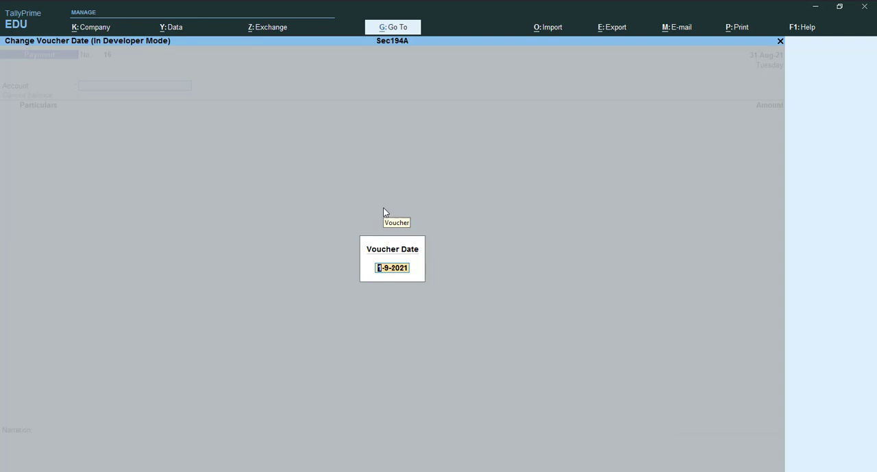
text(30-9)
key(BackSpace)
key(BackSpace)
key(BackSpace)
key(BackSpace)
text(1-10)
key(Return)
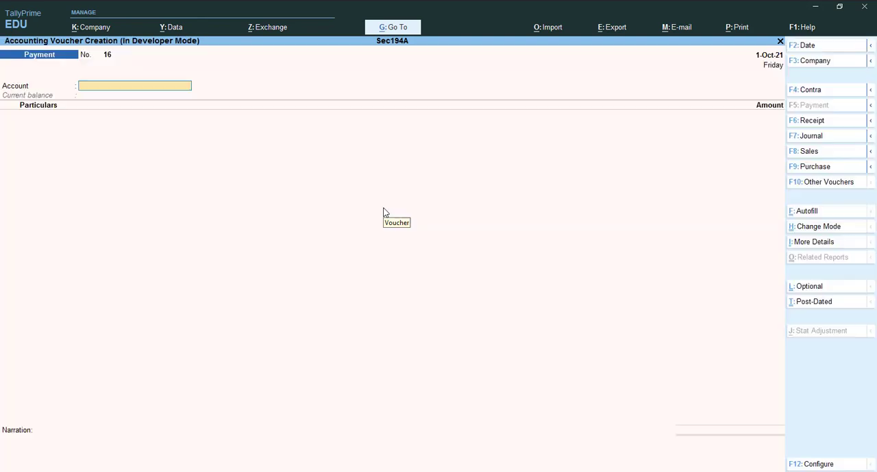
Record a principal payment of 82785 from SBI BANK to LOAN FROM BAJAJ FINANCE and save the voucher
text(S)
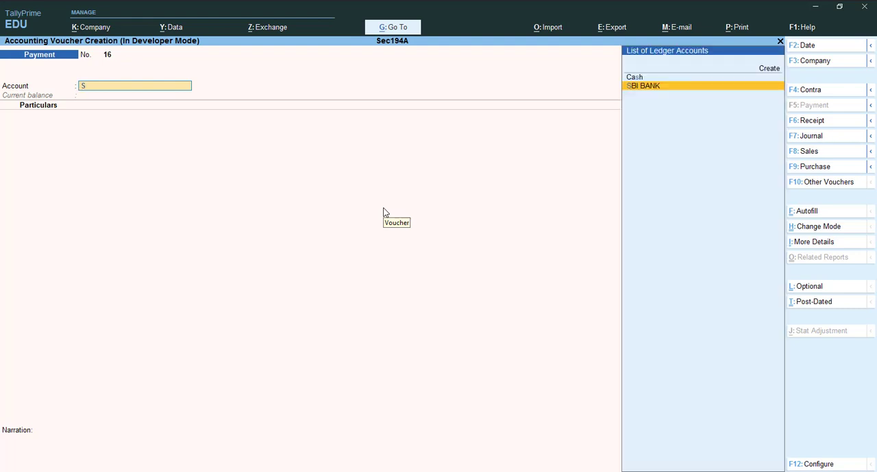
key(Return)
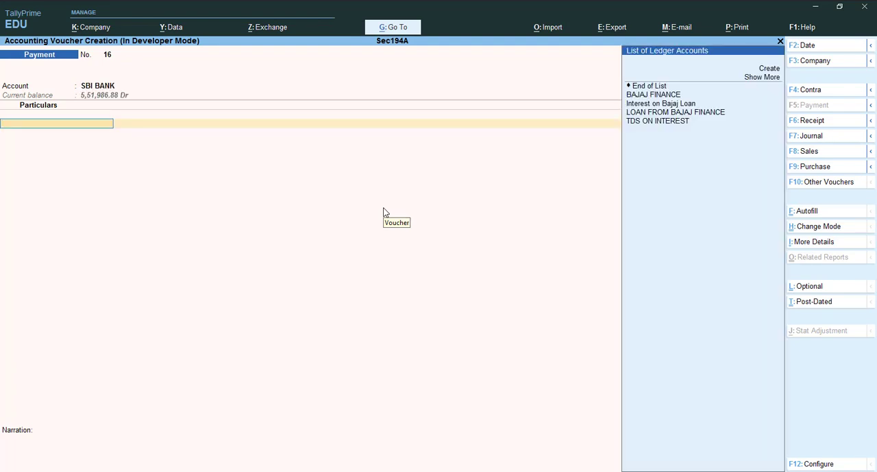
key(Down)
key(Down)
key(Down)
key(Down)
key(Down)
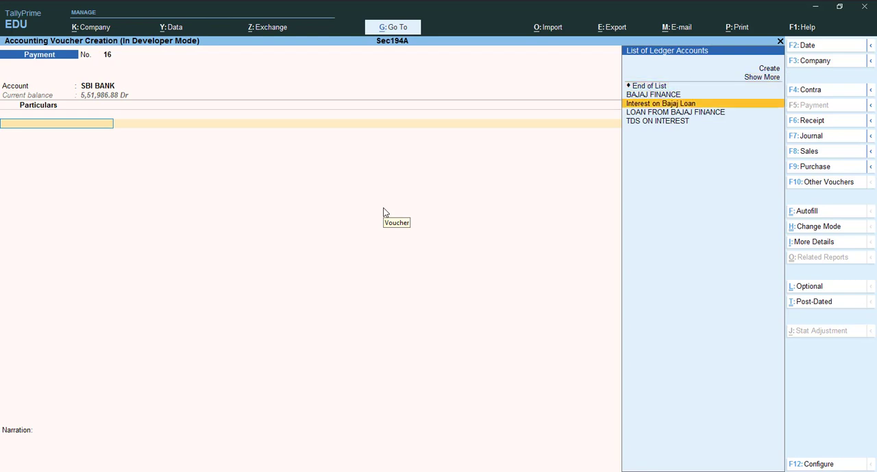
key(Return)
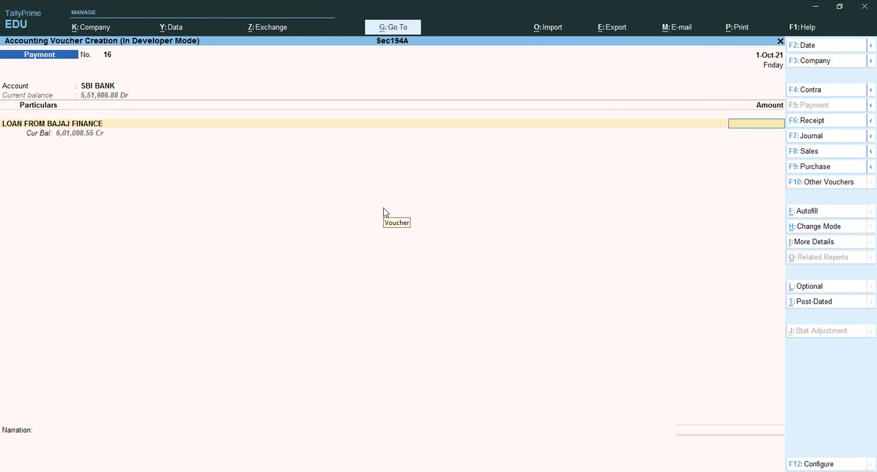
text(82785)
key(Return)
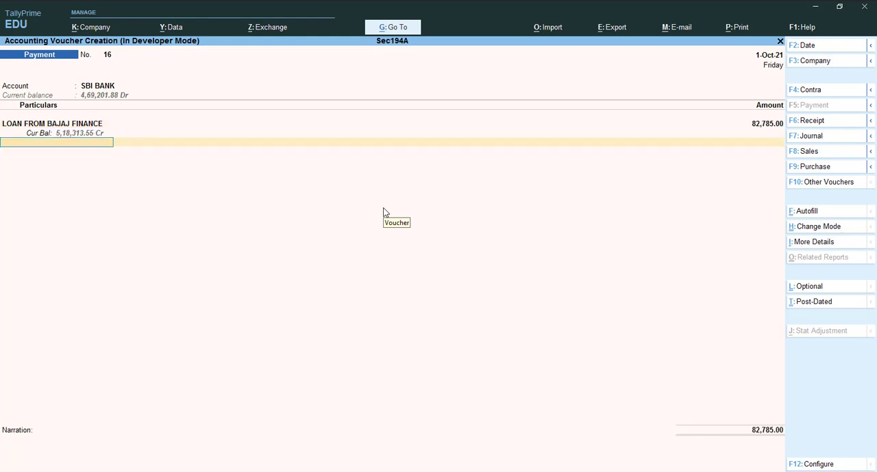
key(ctrl)
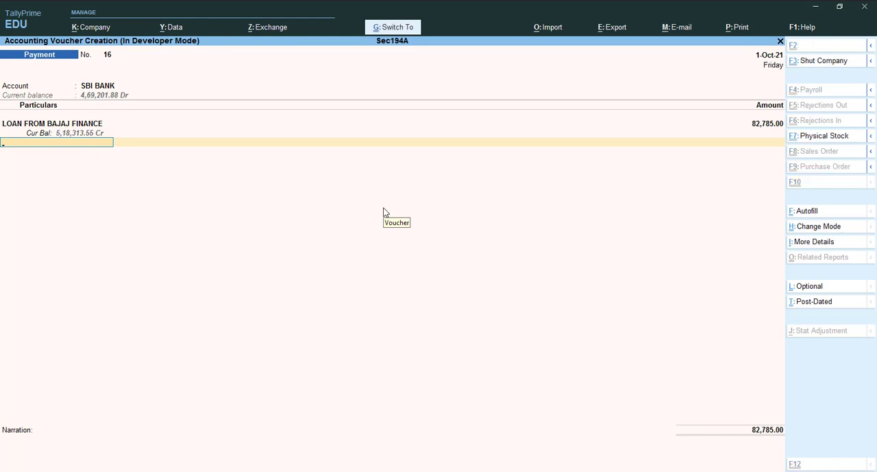
key(ctrl+a)
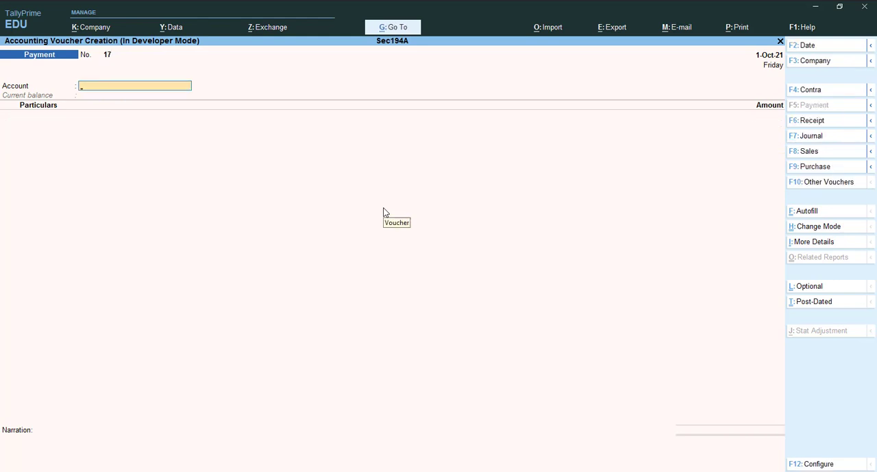
In the new payment voucher, pay 7002 from SBI BANK to the Interest on Bajaj Loan ledger
text(Sbi)
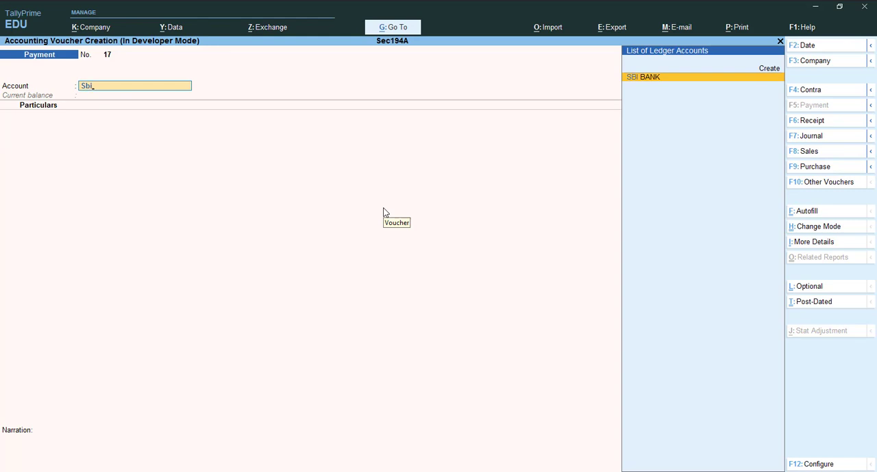
key(Return)
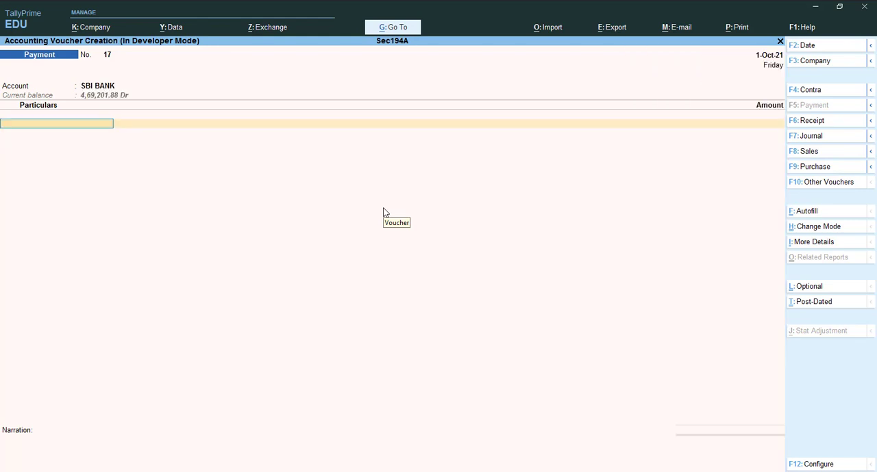
key(Down)
key(Down)
key(Down)
key(Down)
key(Down)
key(Down)
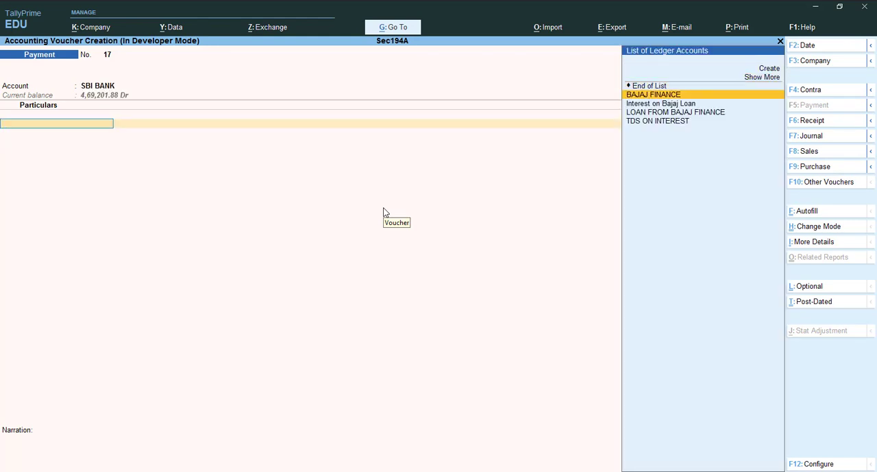
key(Return)
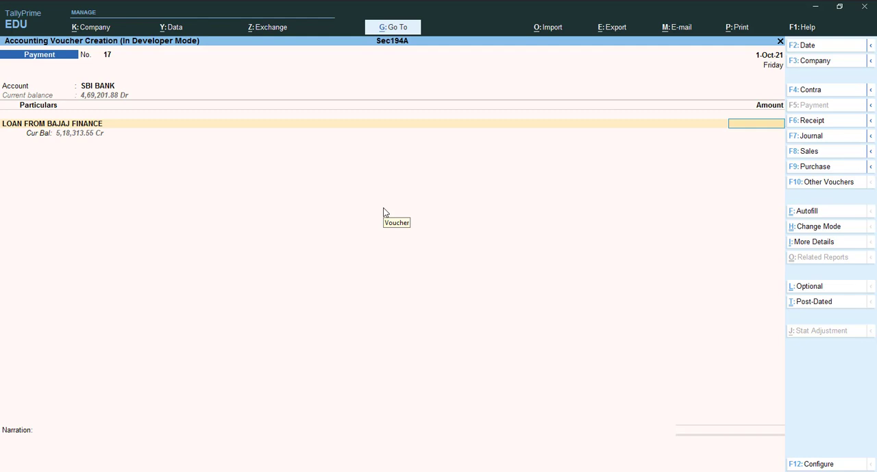
key(BackSpace)
key(Up)
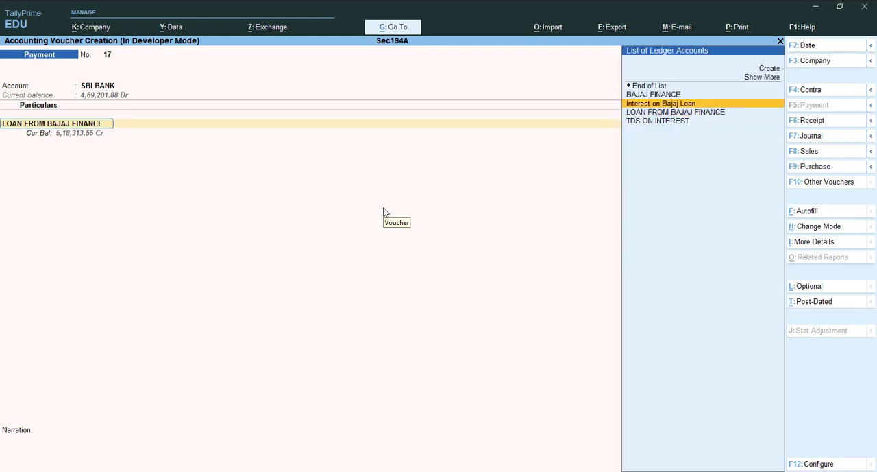
key(Return)
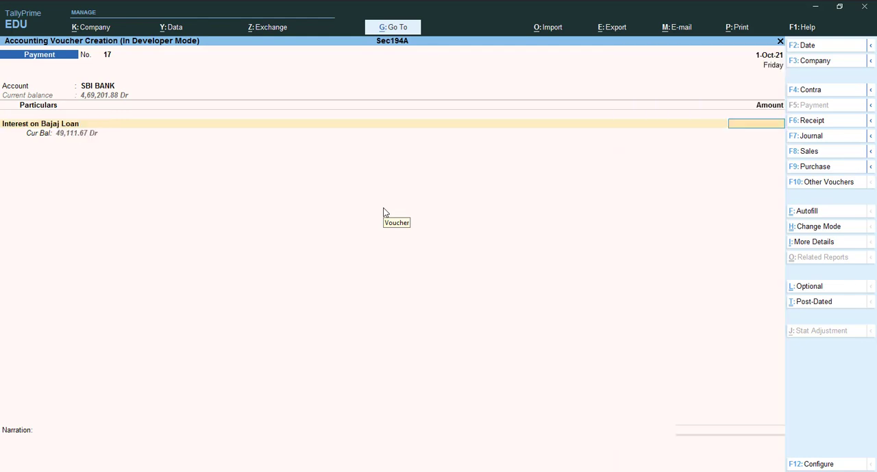
text(7002)
key(Return)
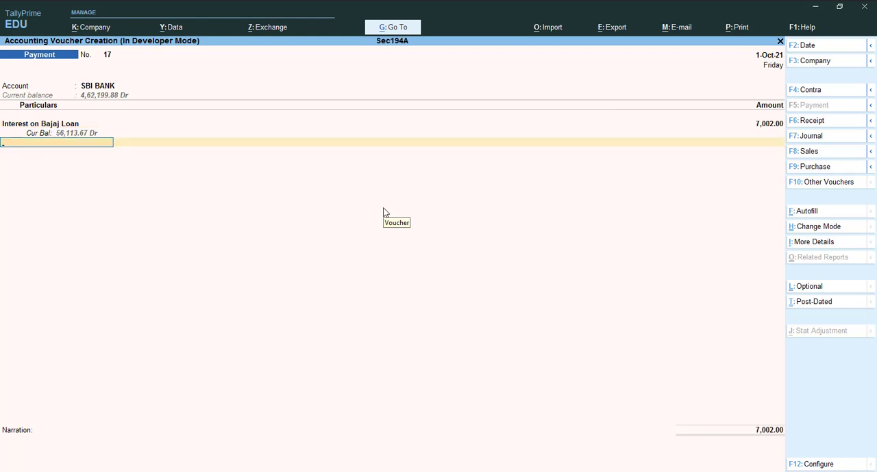
Add the TDS ON INTEREST deduction with BAJAJ FINANCE as the party, accept its filled-in details, and save the interest voucher
key(Down)
key(Down)
key(Down)
key(Down)
key(Down)
key(Down)
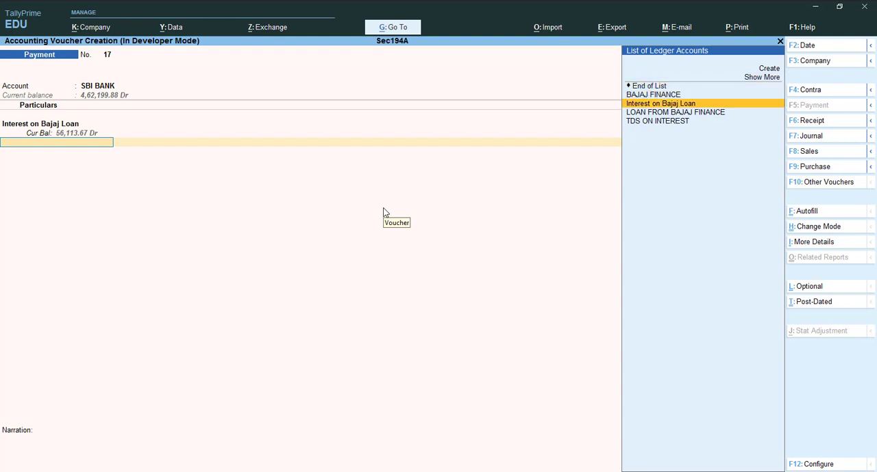
key(Return)
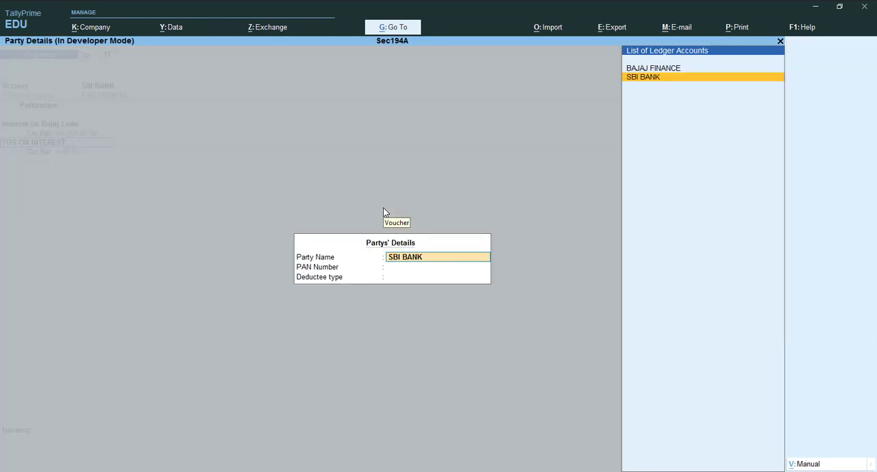
key(Up)
key(Return)
key(Return)
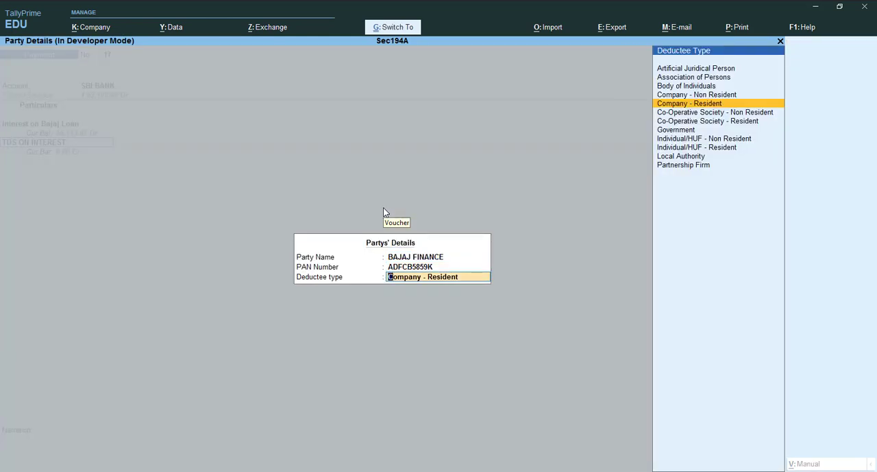
key(Return)
key(Return)
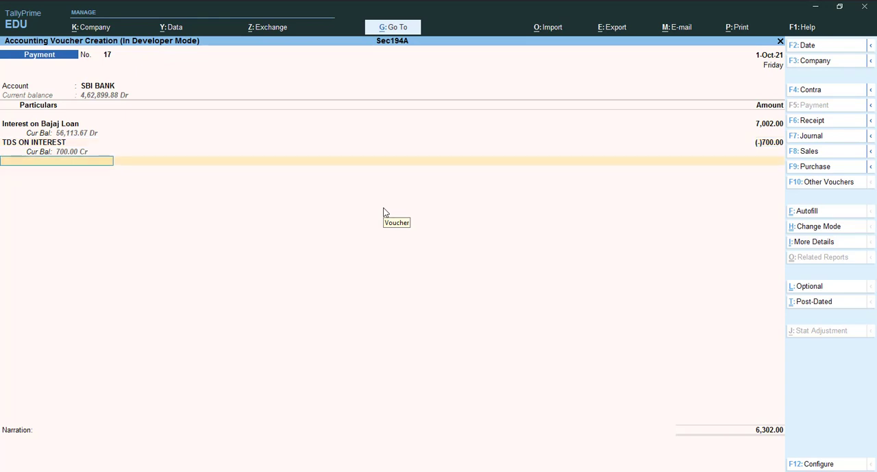
key(ctrl)
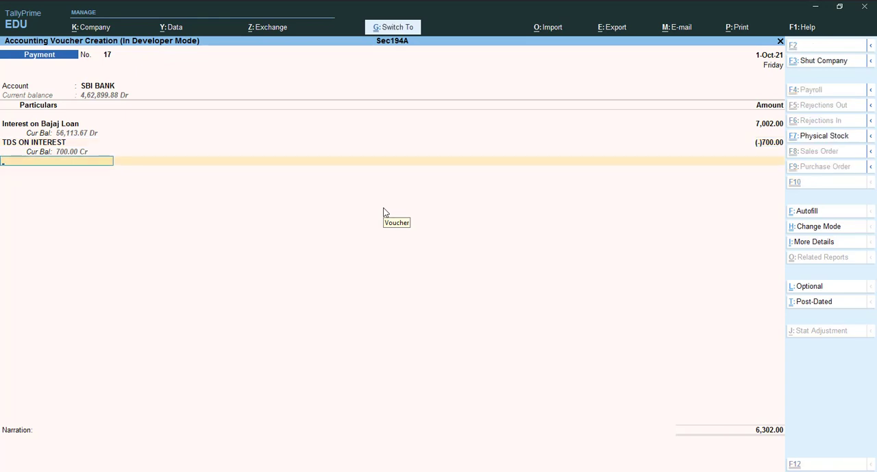
key(ctrl+a)
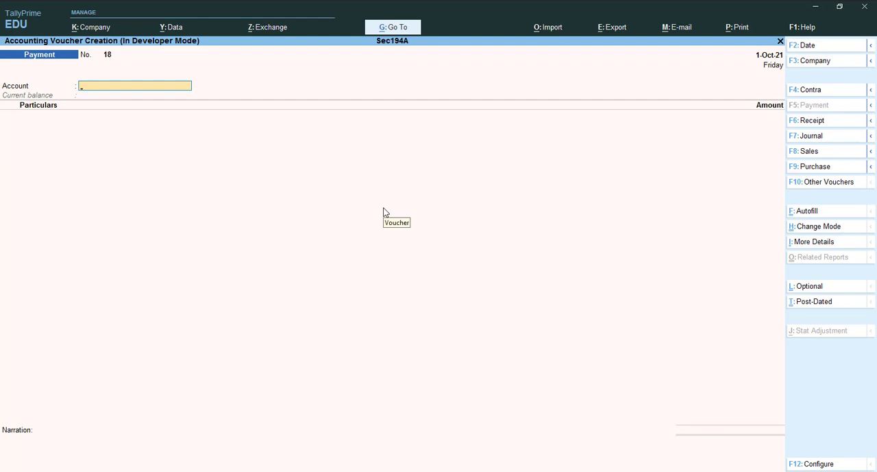
Autofill the next voucher as a TDS Stat Payment for 1-Sep-21 to 1-Oct-21, deducted till 1-10-2021
key(ctrl+f)
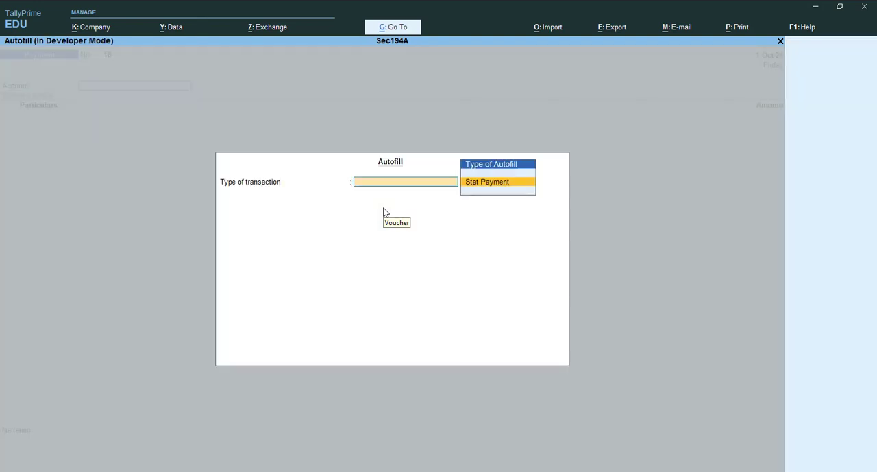
key(Return)
key(Down)
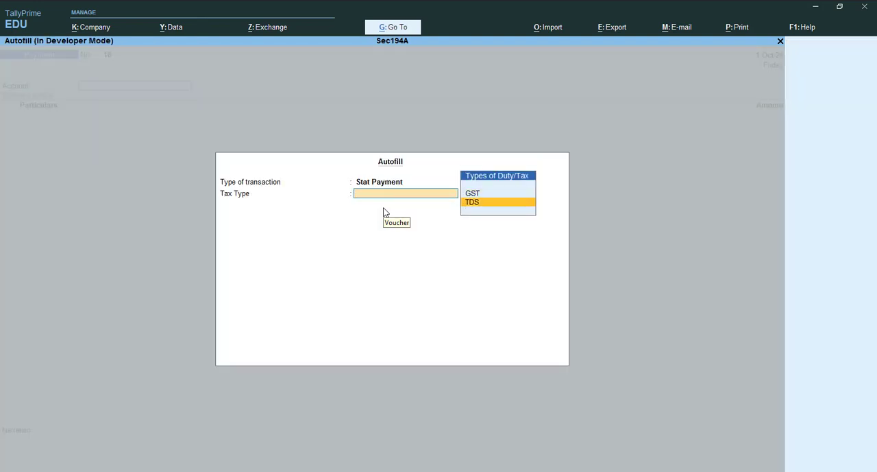
key(Return)
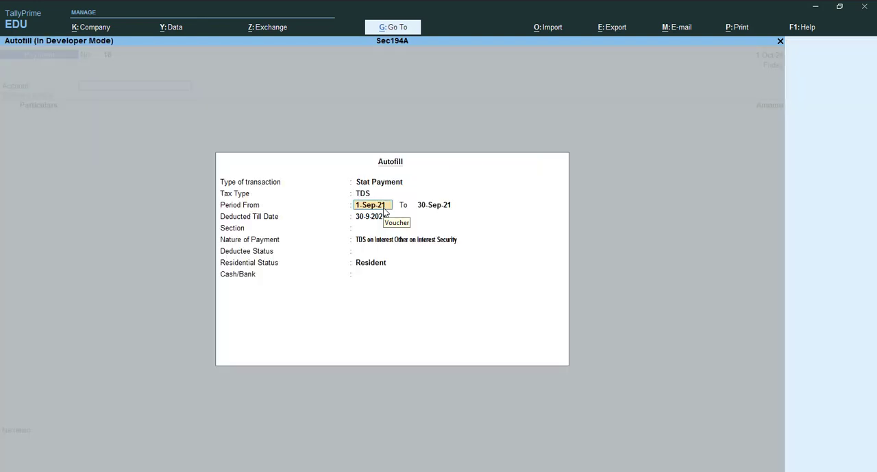
key(Return)
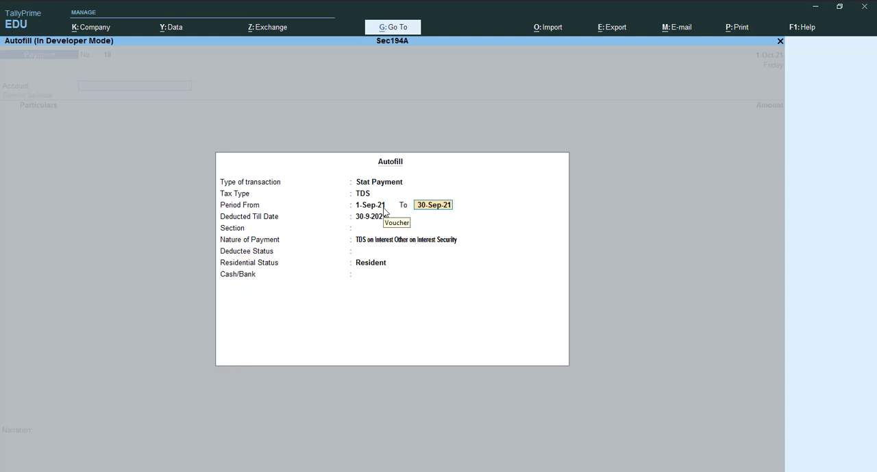
text(1-10)
key(Return)
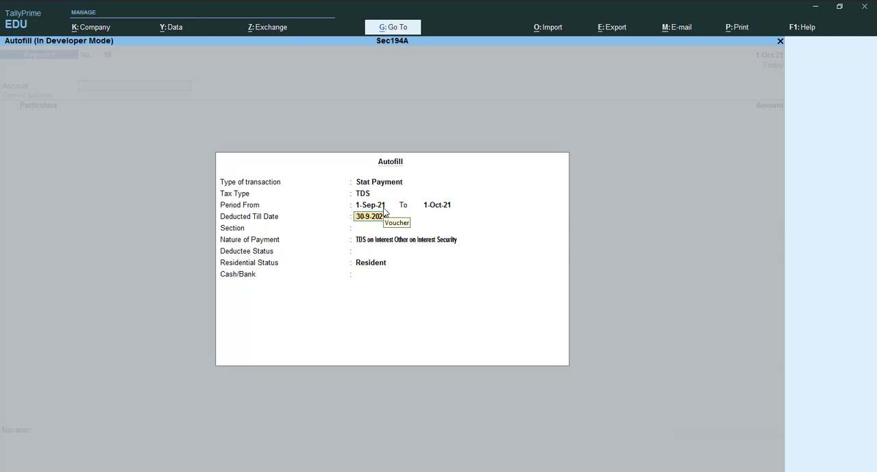
text(1-10)
key(Return)
Complete the autofill with section 194A, deductee status Company, residential status Resident and SBI BANK, then accept the cheque bank allocation
key(Return)
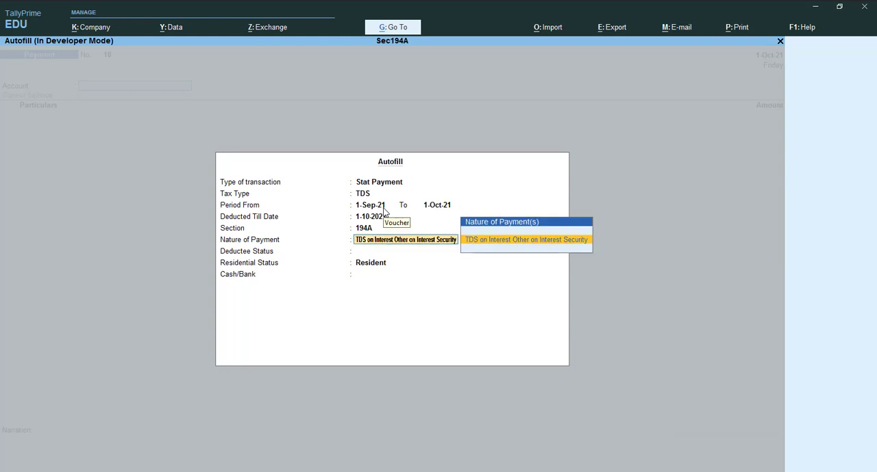
key(Return)
key(Down)
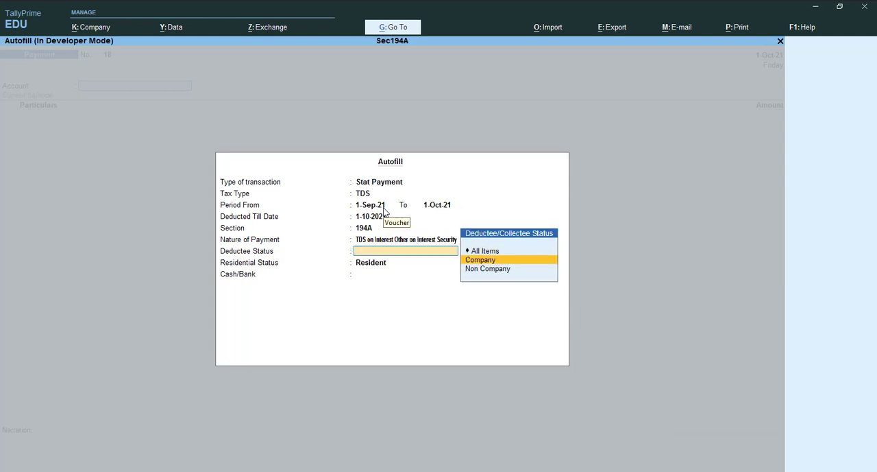
key(Return)
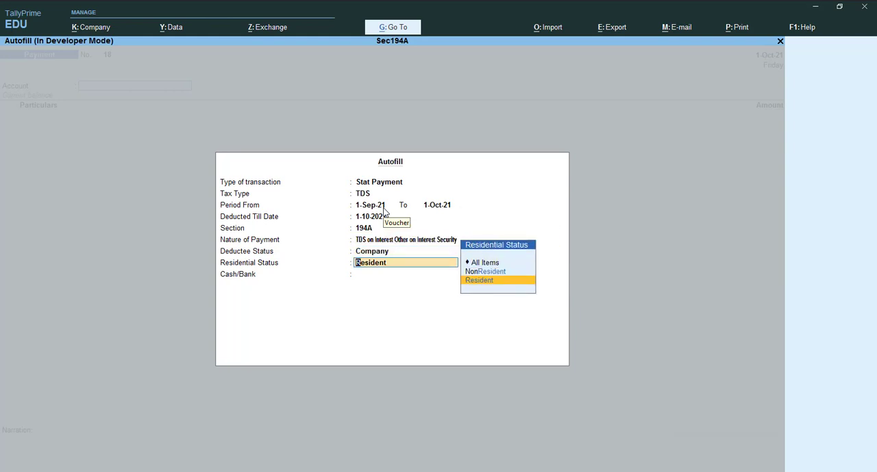
key(Return)
key(Down)
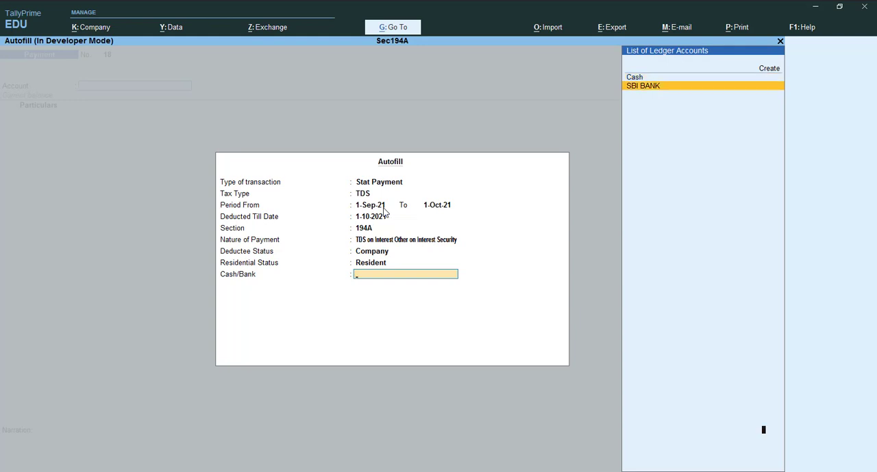
key(Return)
key(Return)
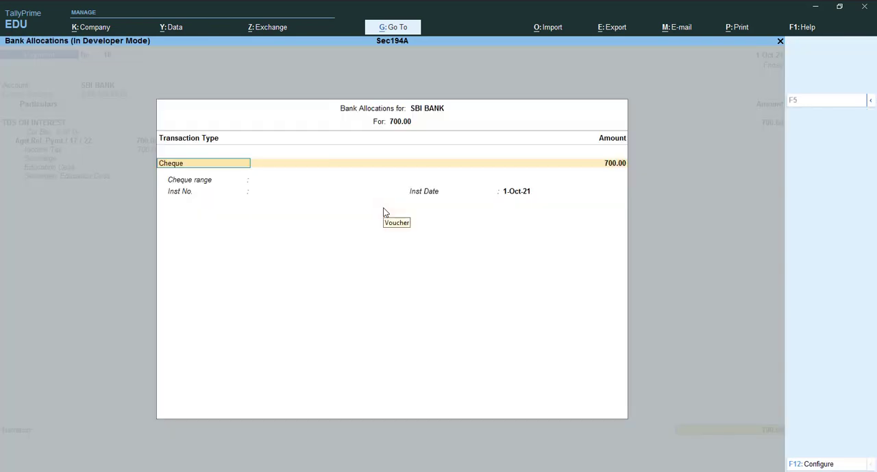
key(ctrl+a)
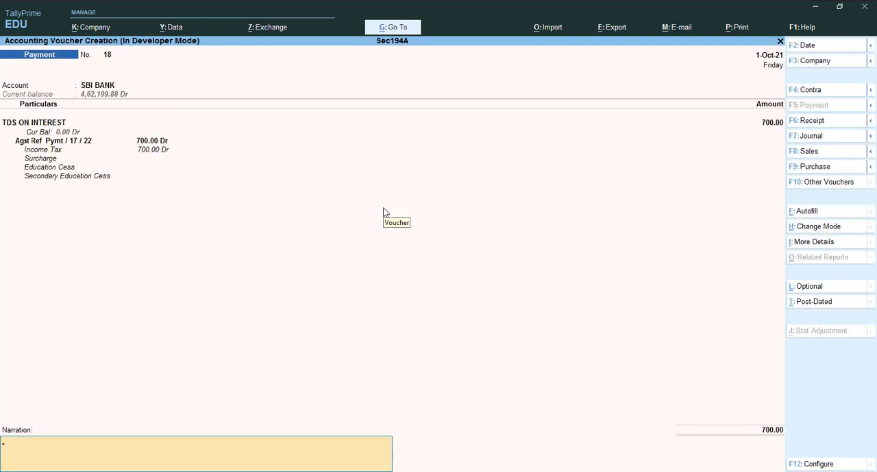
Enter the narration "being paid to govt" and save the TDS payment voucher dated 1-Oct-21
text(being paid to govt)
key(ctrl)
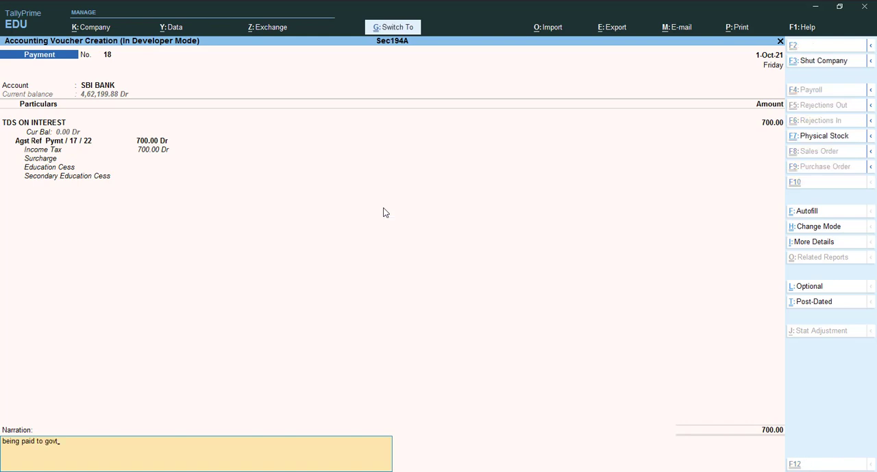
key(ctrl+a)
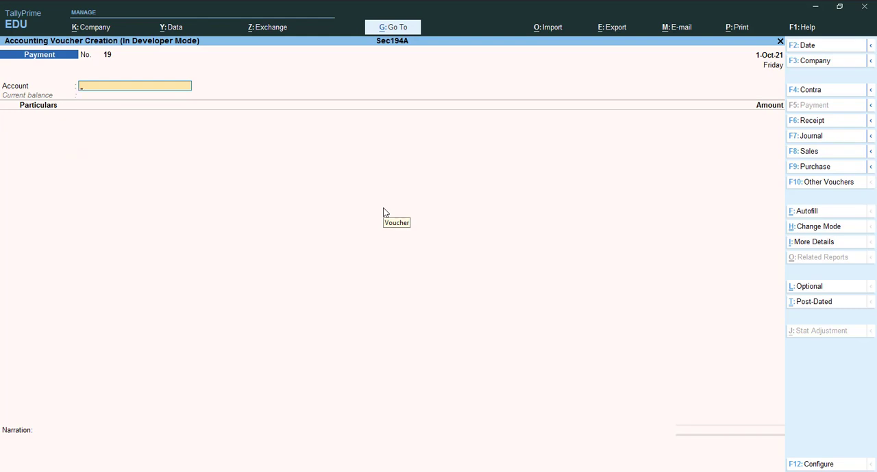
key(alt+F2)
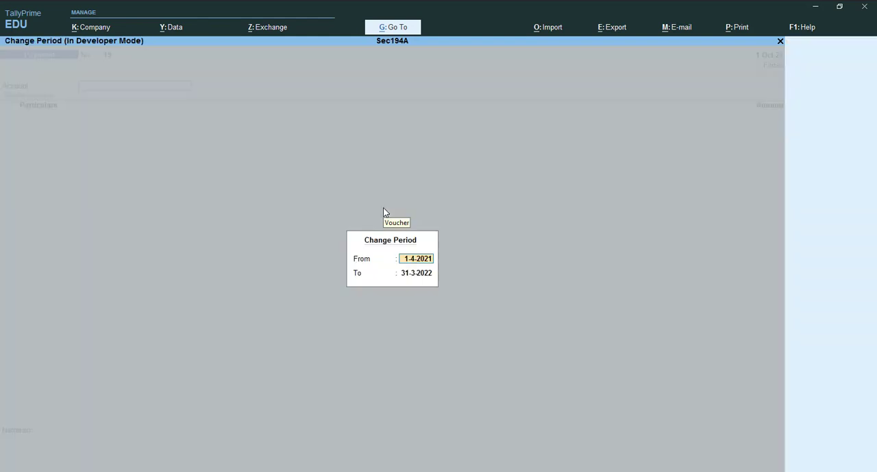
key(BackSpace)
key(Escape)
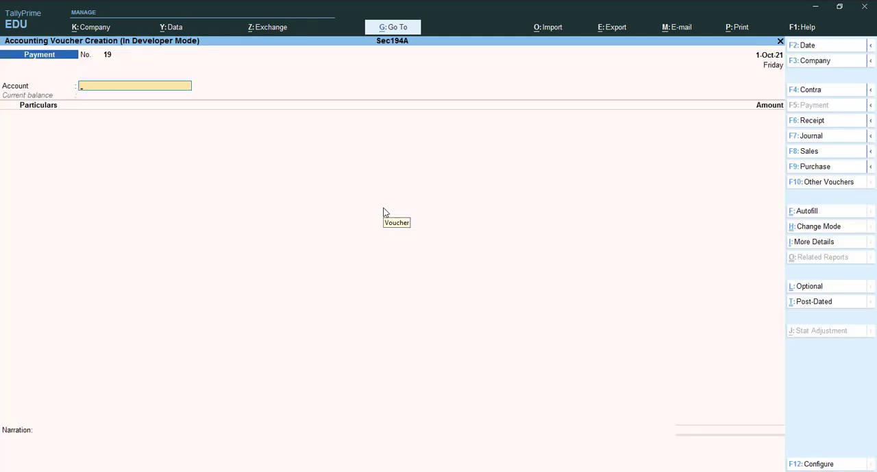
Date the new payment voucher 31-Oct-21 and choose SBI BANK as the paying account
key(F2)
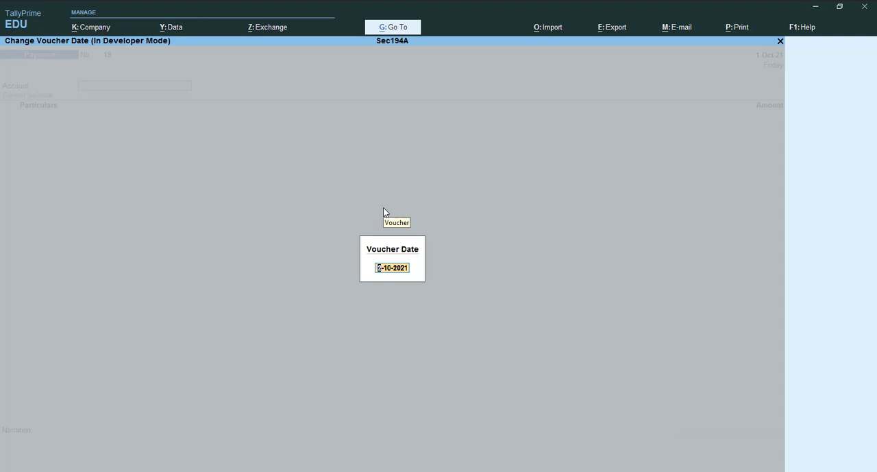
text(31-10)
key(Return)
text(S)
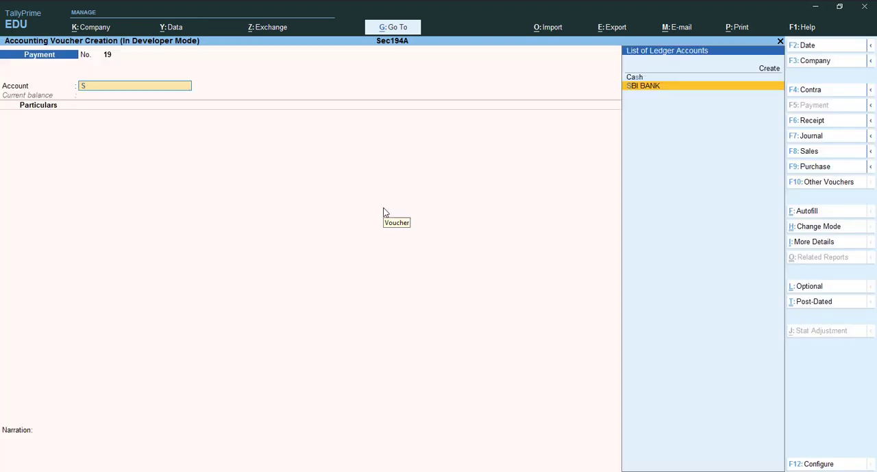
text(b)
key(Return)
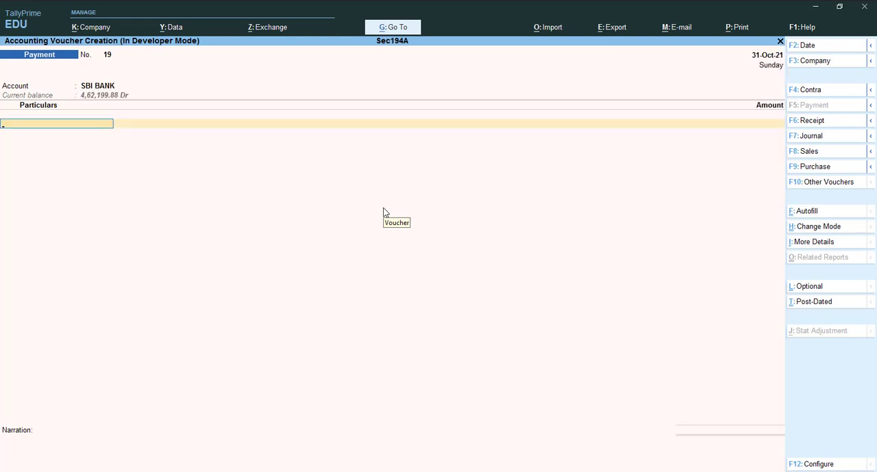
Mark the voucher as Post-Dated and enter LOAN FROM BAJAJ FINANCE with an amount of 83,751
key(ctrl)
key(ctrl+t)
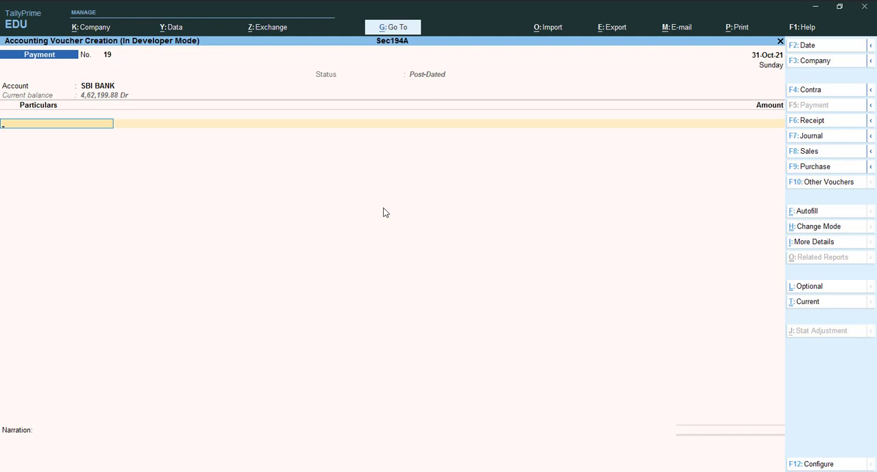
key(Down)
key(Down)
key(Down)
key(Down)
key(Down)
key(Down)
key(Down)
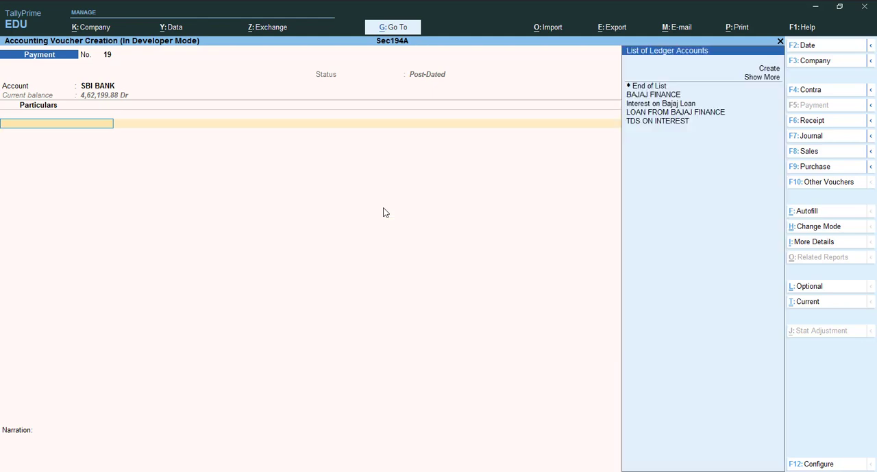
key(Return)
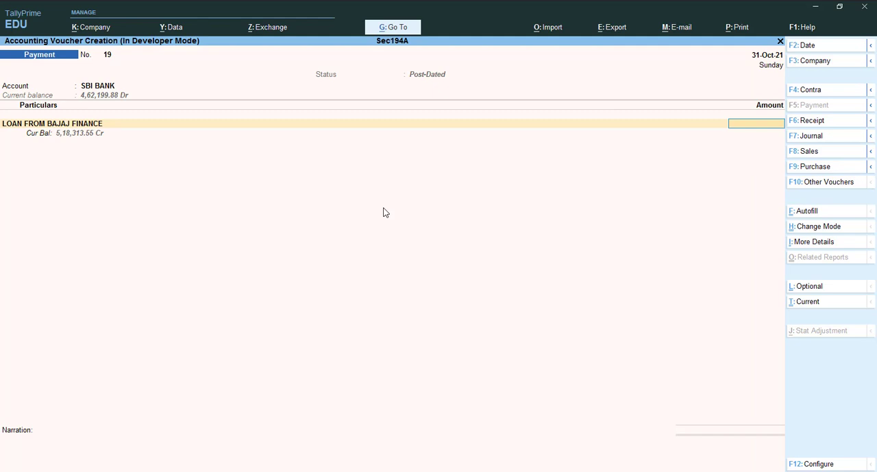
text(83751)
key(Return)
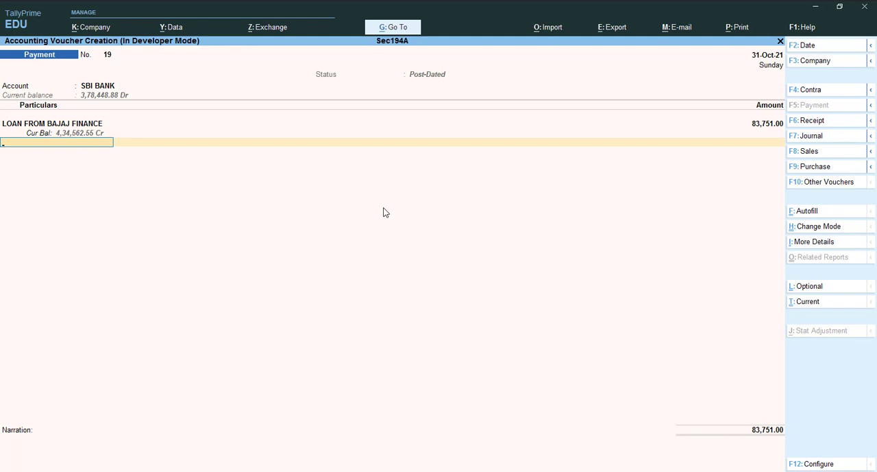
Clear the PDC issue date in the SBI BANK cheque allocation, accept it, and save the principal payment voucher without a narration
key(ctrl+a)
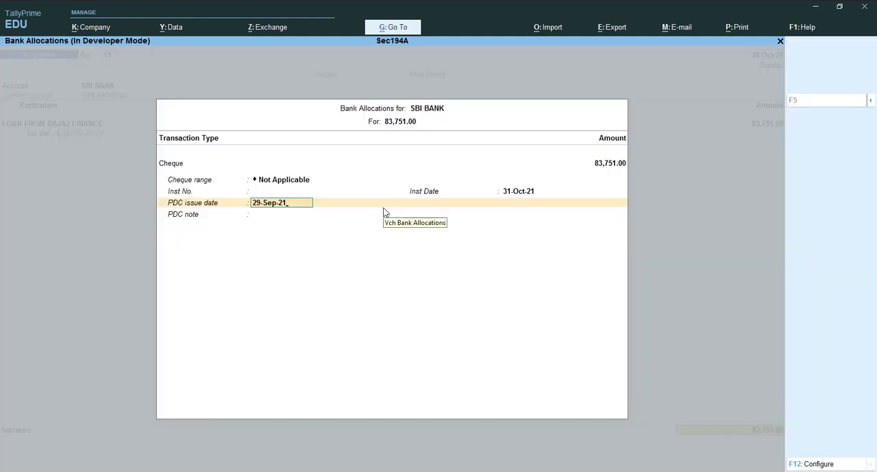
key(BackSpace)
key(Return)
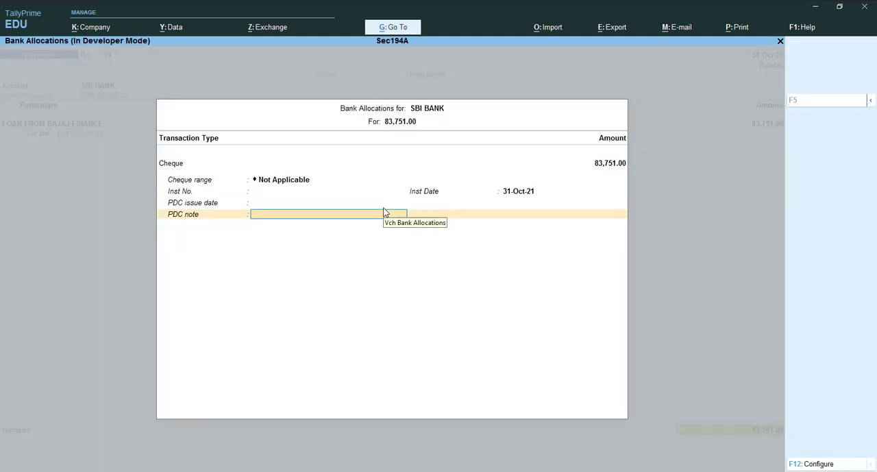
key(ctrl+a)
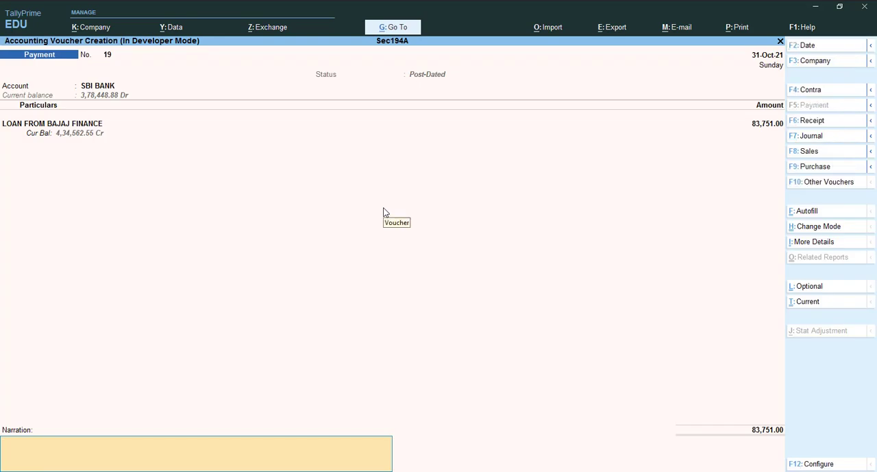
key(ctrl)
key(Return)
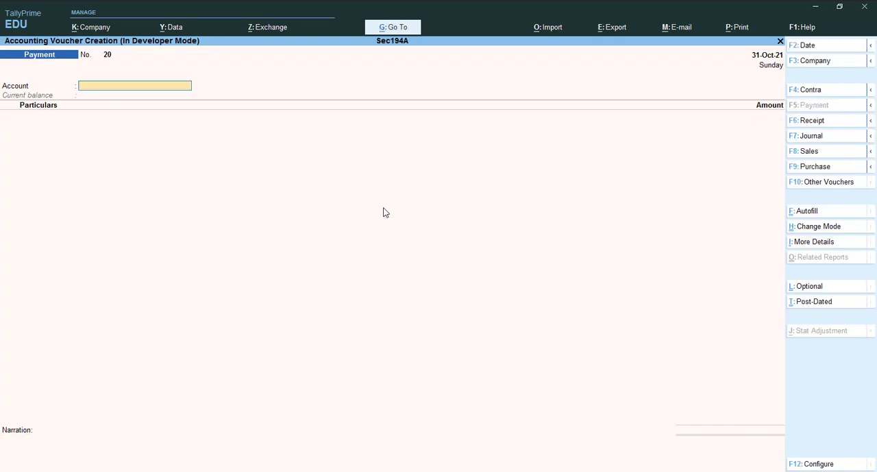
In the next payment voucher, choose SBI BANK as the account and Interest on Bajaj Loan as the particulars ledger
text(Sbi)
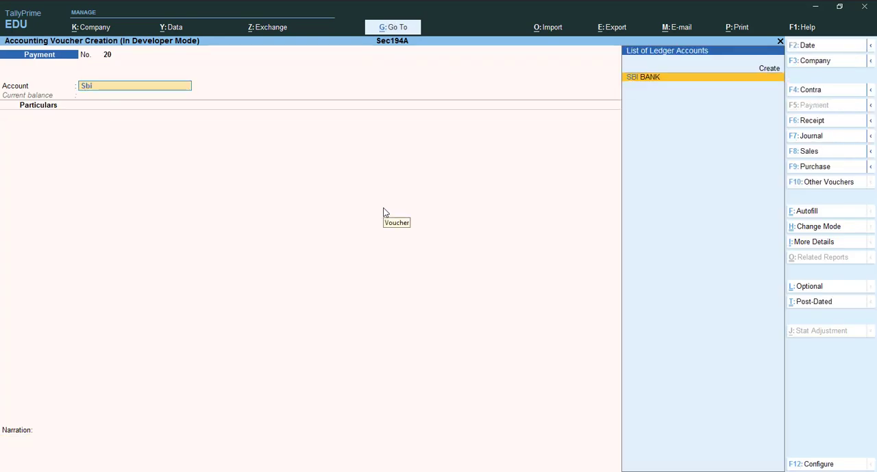
key(Return)
key(Down)
key(Down)
key(Down)
key(Down)
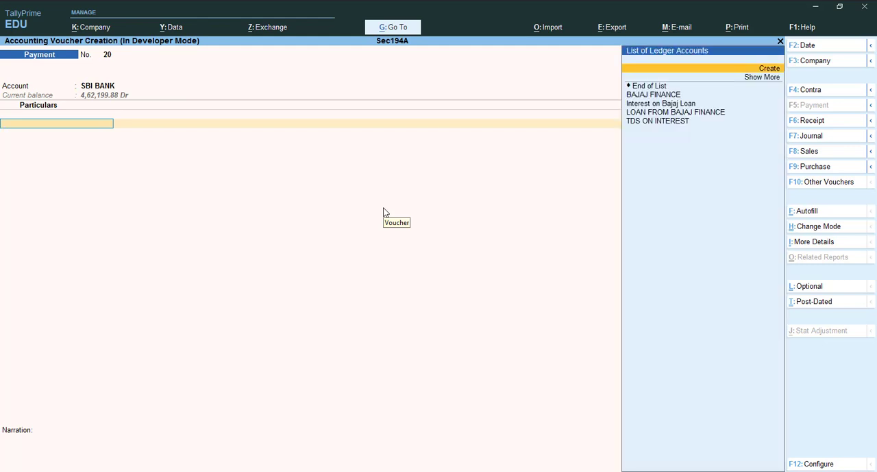
key(Return)
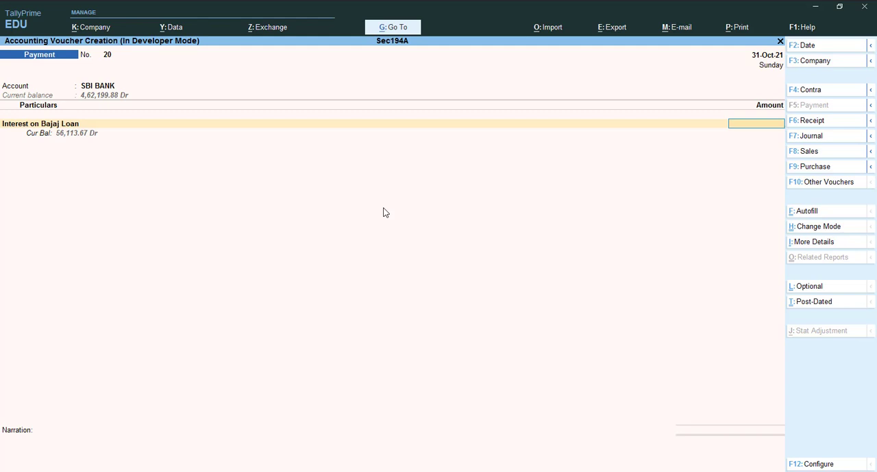
Enter 6,036 as the Interest on Bajaj Loan amount and add TDS ON INTEREST as the second particulars ledger
text(6036)
key(Return)
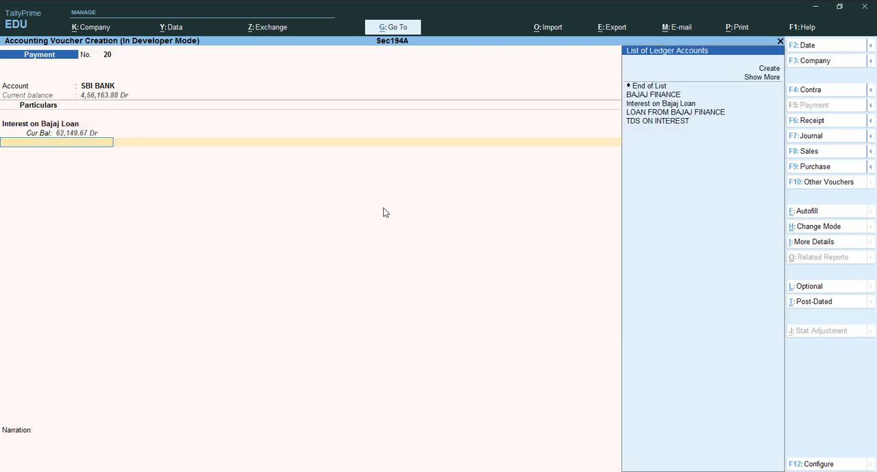
key(Down)
key(Down)
key(Down)
key(Down)
key(Down)
key(Down)
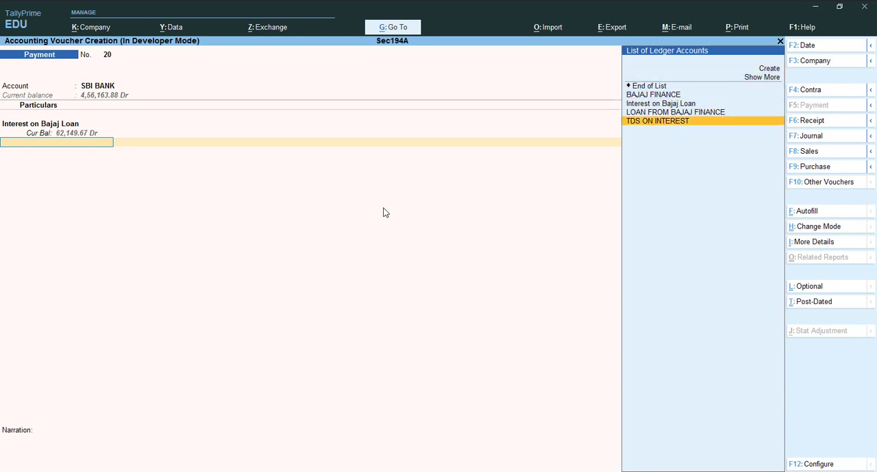
key(Return)
Set BAJAJ FINANCE as the TDS party with deductee type Company - Resident, and save the interest payment voucher
key(Up)
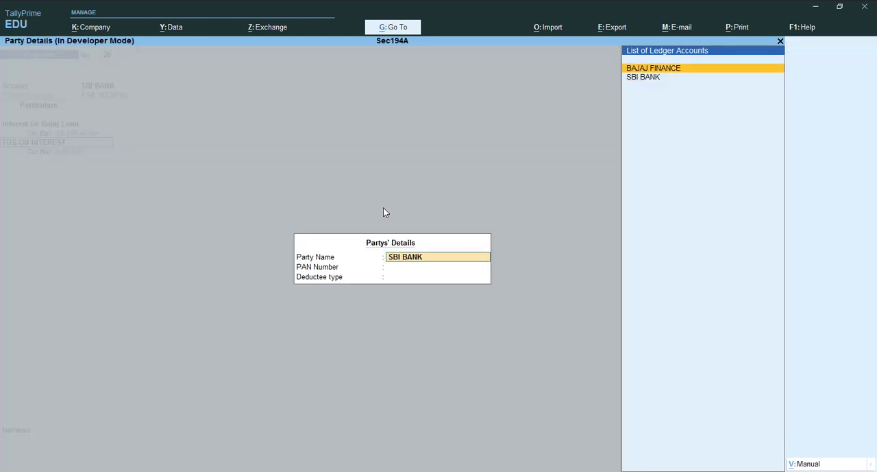
key(Return)
key(Return)
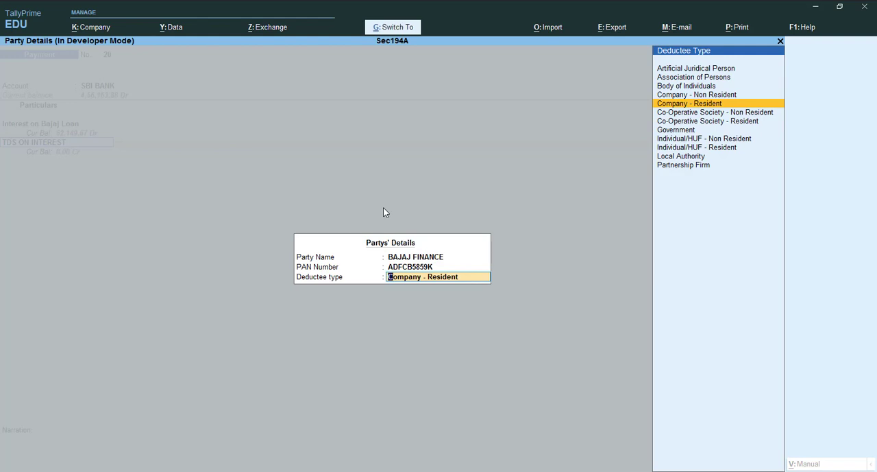
key(ctrl+a)
key(ctrl)
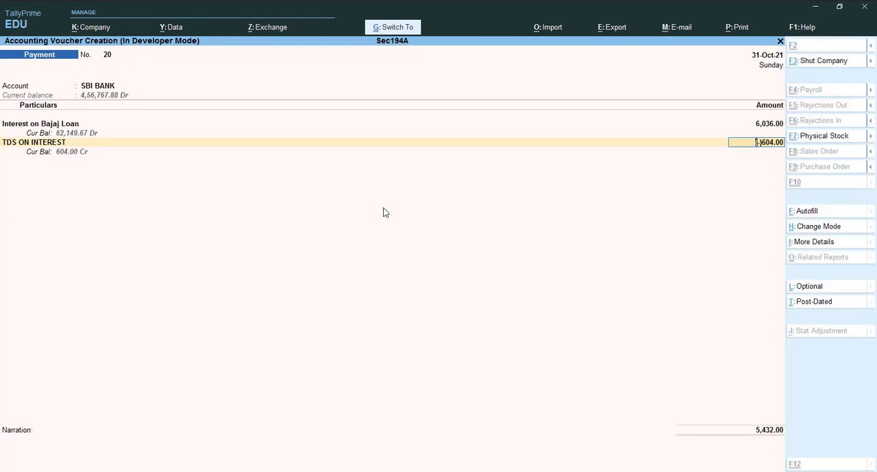
key(ctrl+a)
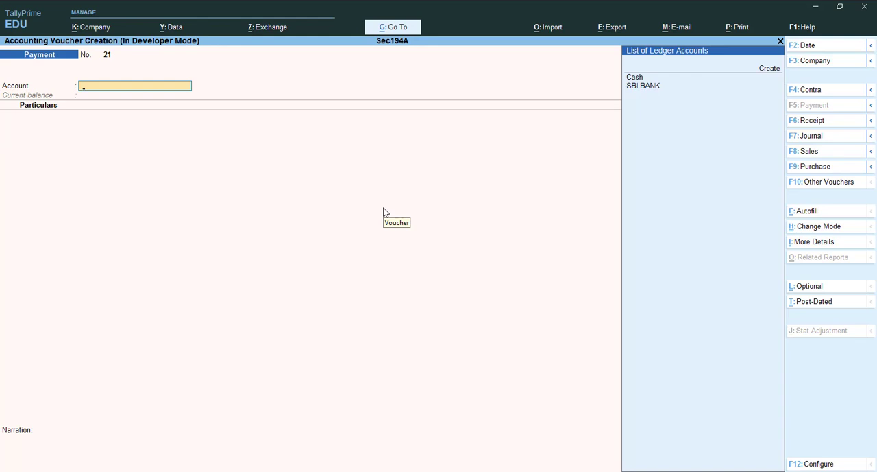
In the new payment voucher, autofill a TDS stat payment for the period 31-Oct-21 to 31-Oct-21
key(ctrl+f)
key(Return)
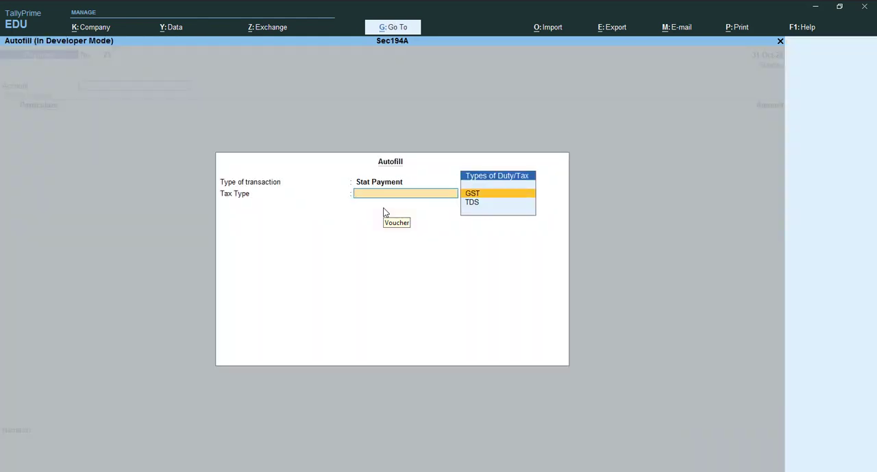
key(Down)
key(Return)
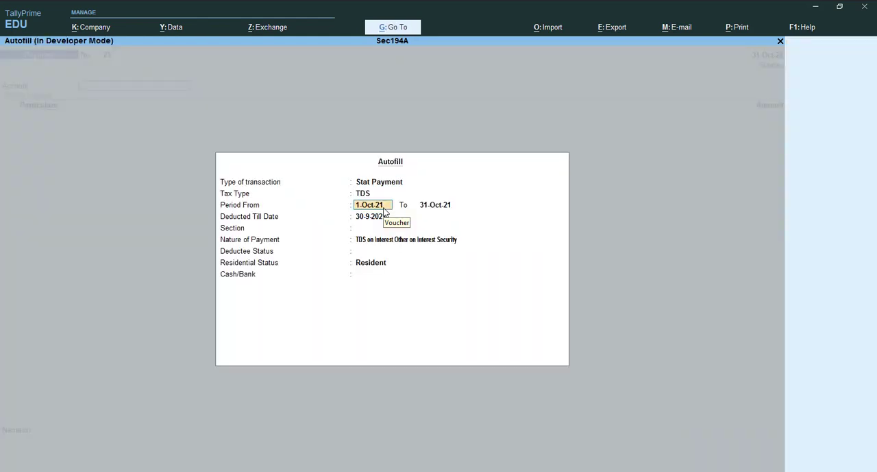
text(31-10)
key(Return)
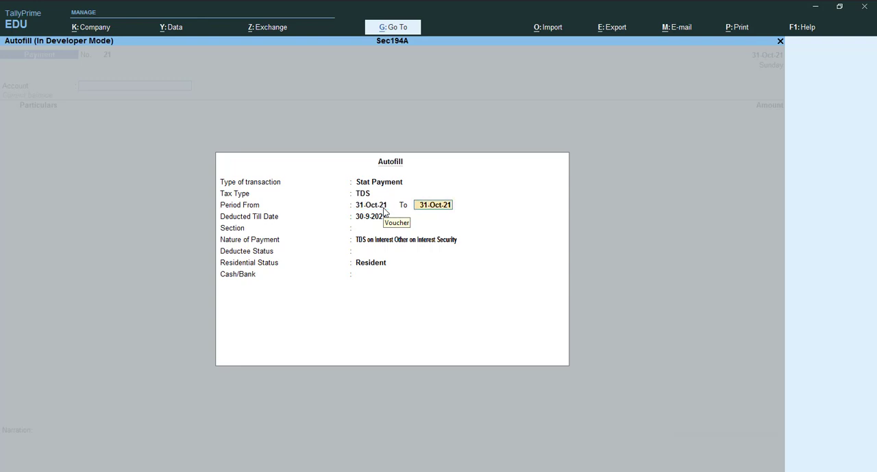
key(Return)
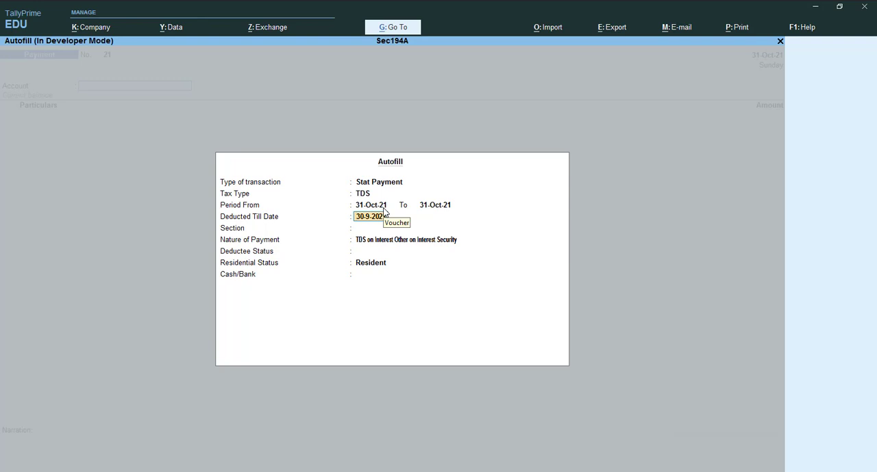
Complete the autofill with deducted till date 31-10, section 194A, deductee status Company, residential status Resident and SBI BANK
text(31-10)
key(Return)
key(Return)
key(Return)
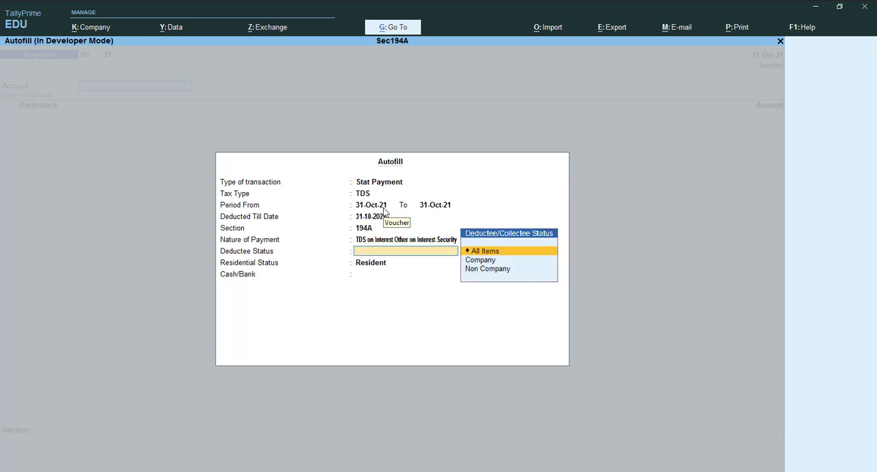
key(Down)
key(Return)
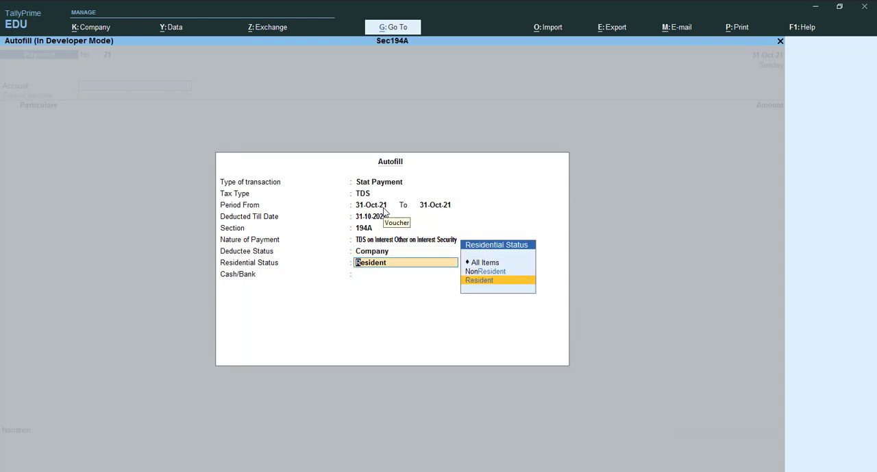
key(Return)
key(Down)
Accept the SBI BANK cheque allocation, enter the narration "being paid to tds govt", save the TDS payment voucher and leave voucher entry
key(Return)
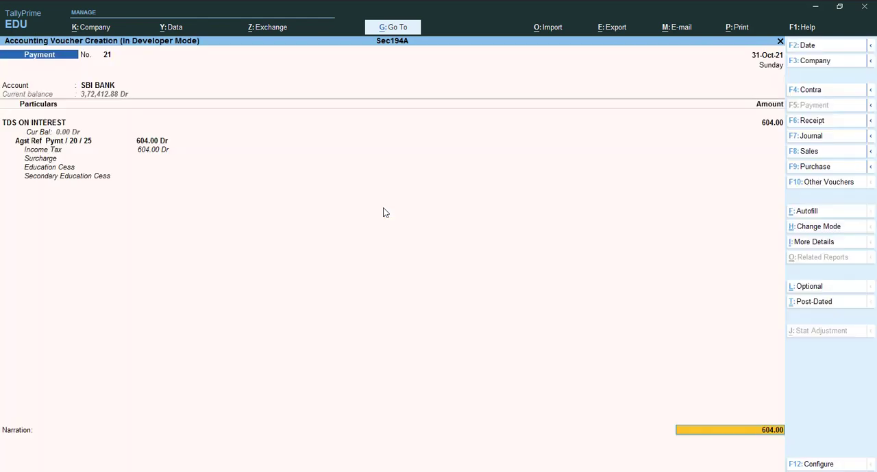
key(Return)
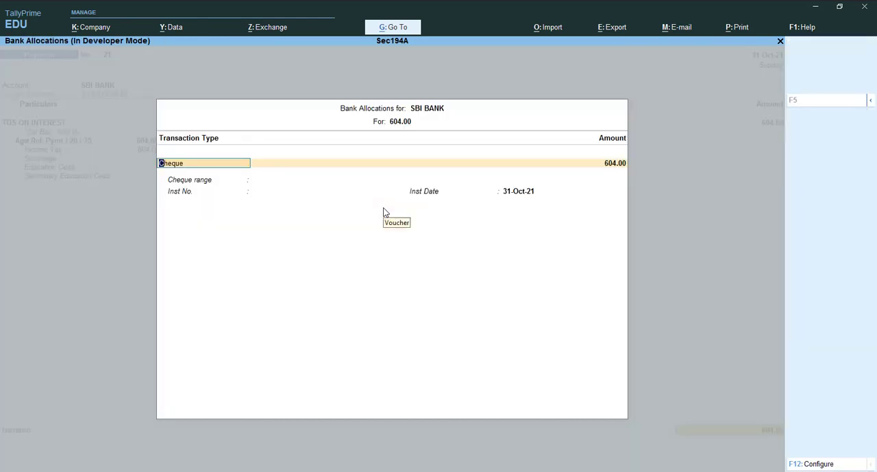
key(Return)
key(Return)
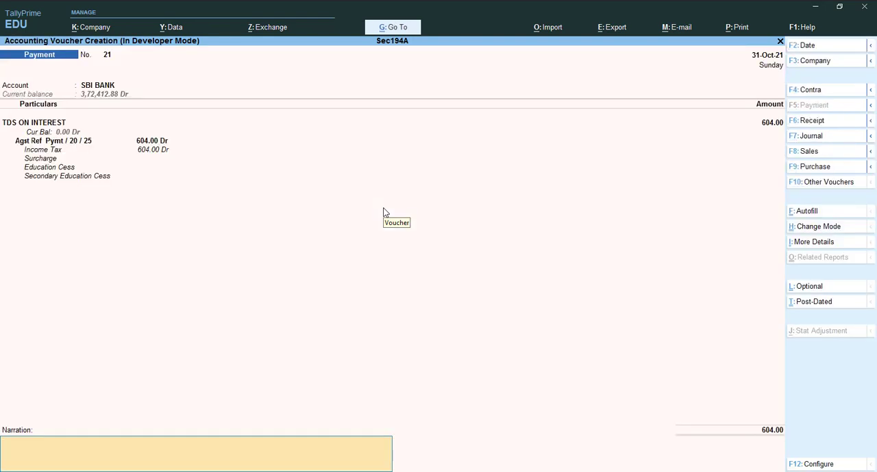
text(being paid to tds govt)
key(ctrl)
key(ctrl+a)
key(Escape)
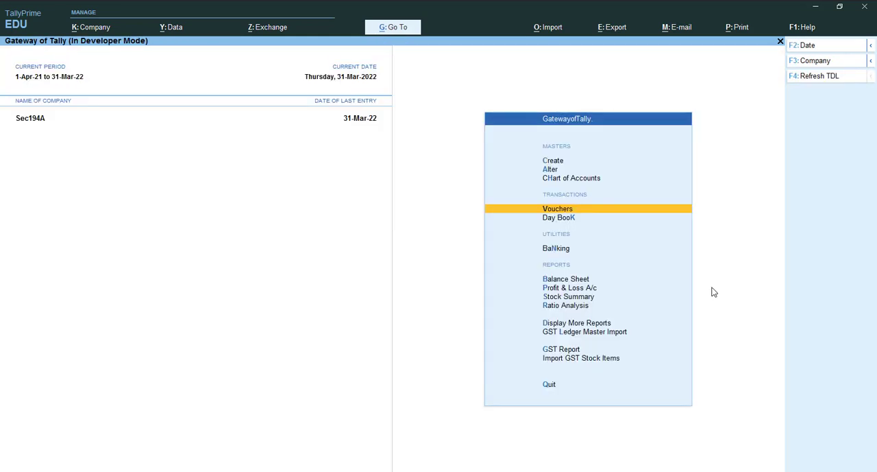
Open the ledger vouchers report for TDS ON INTEREST from the account books
key(Down)
key(Down)
key(Up)
key(Up)
key(d)
key(a)
key(Down)
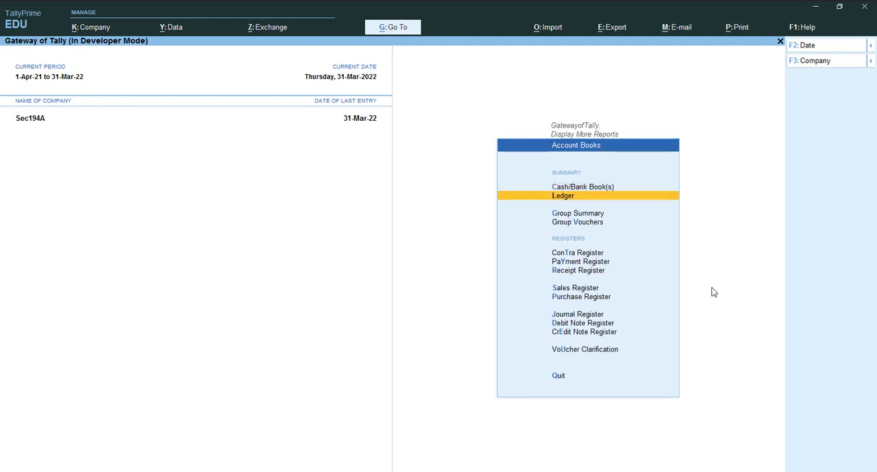
key(Return)
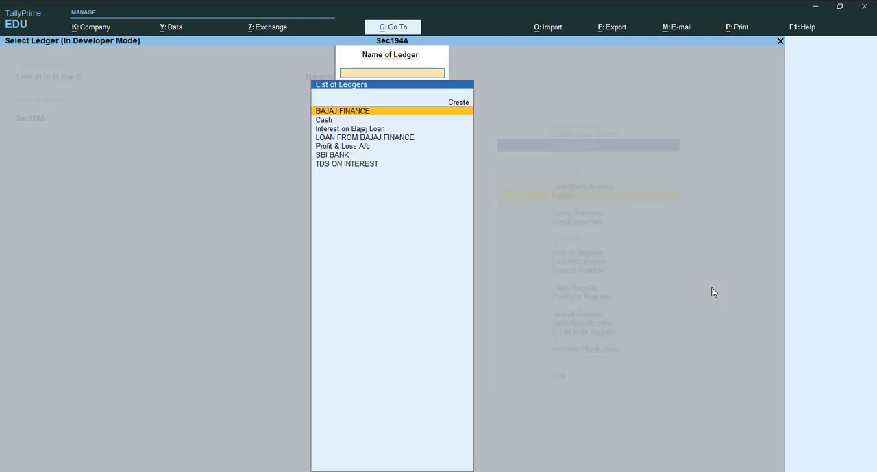
key(Down)
key(Down)
key(Down)
key(Down)
key(Down)
key(Down)
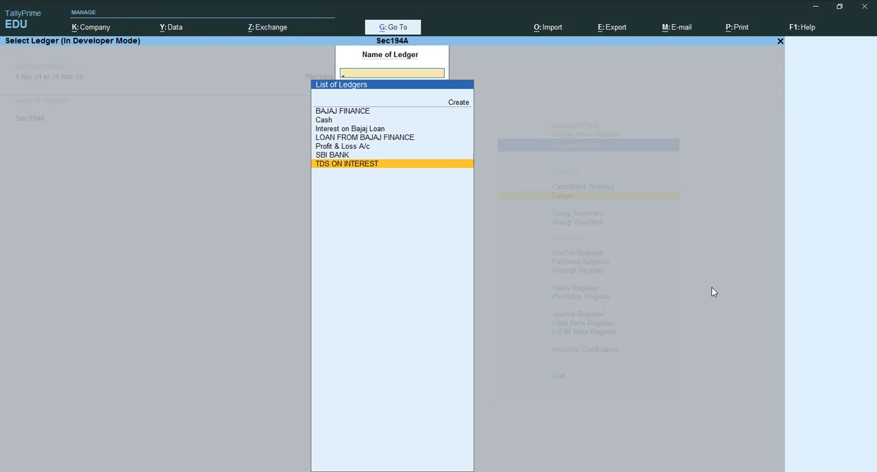
key(Return)
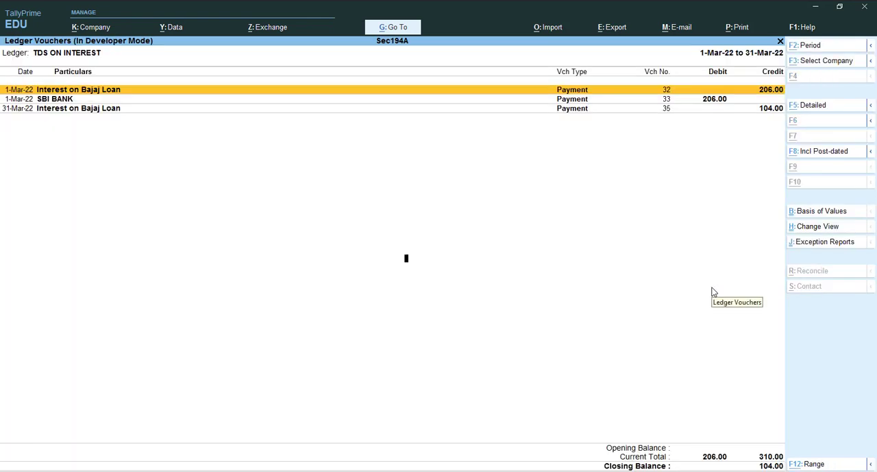
View the TDS ON INTEREST vouchers for 1-Apr-21 to 31-Mar-22, then return to the Gateway of Tally
key(alt+F2)
key(Return)
key(Return)
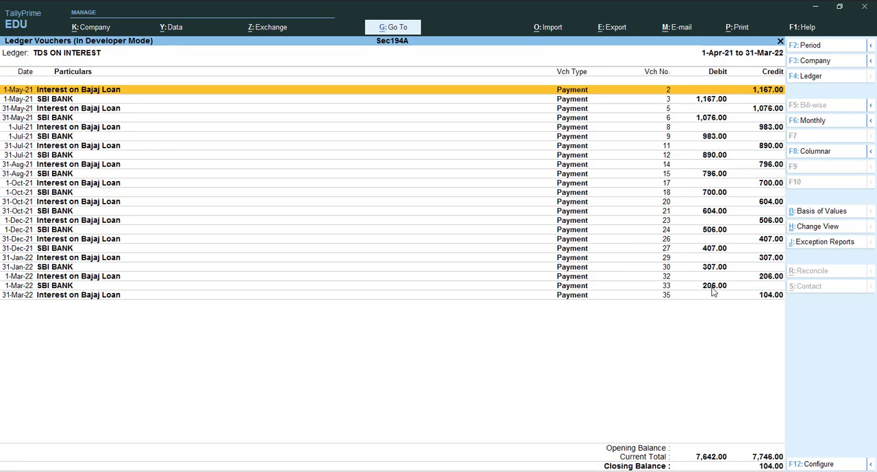
key(F4)
key(Escape)
key(Escape)
key(Escape)
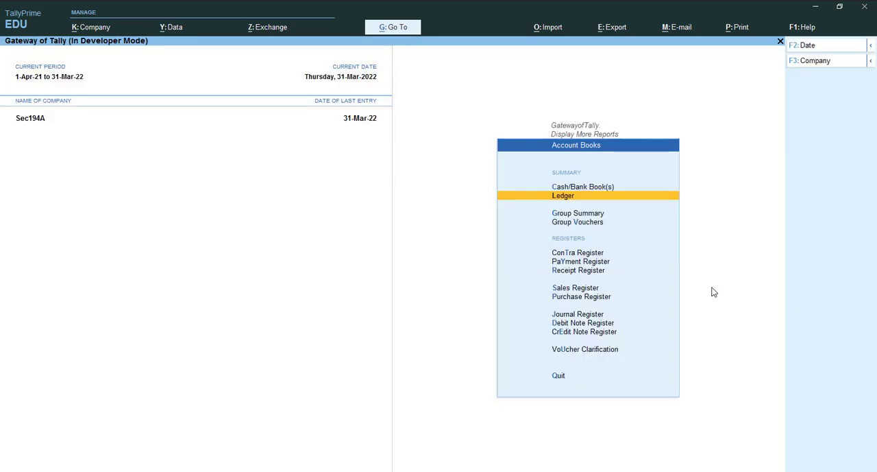
key(Escape)
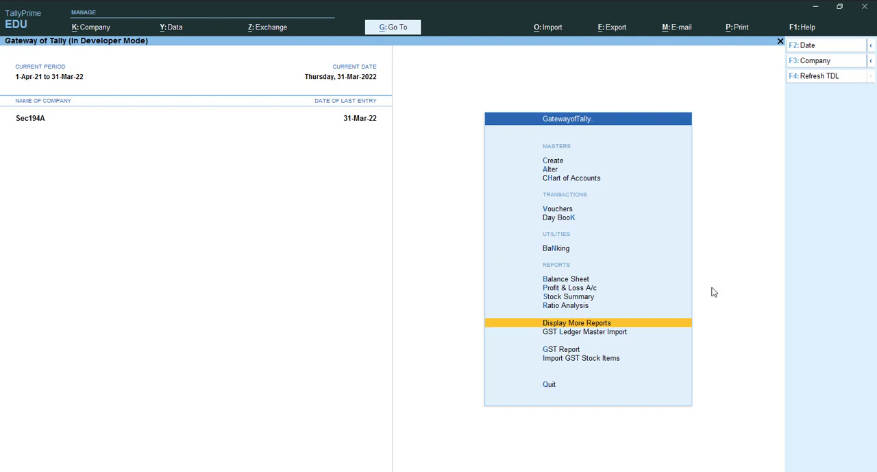
Start a new payment voucher and autofill a TDS stat payment for the period 31-Mar-22 to 31-Mar-22
key(v)
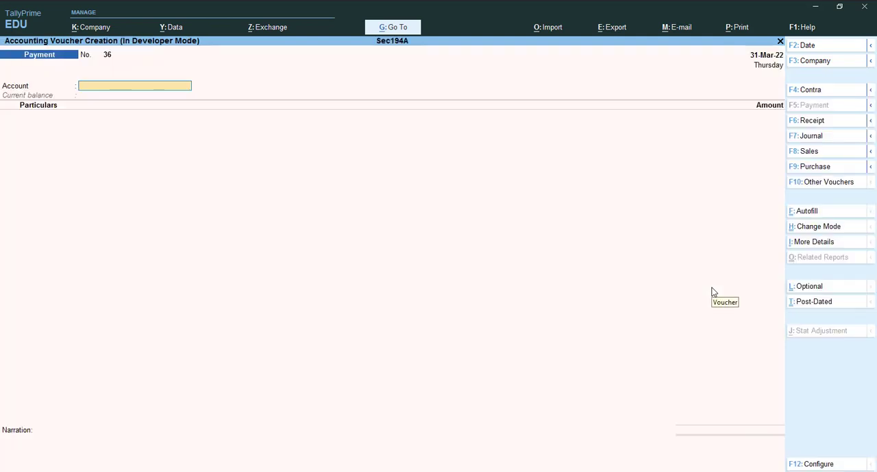
key(ctrl+f)
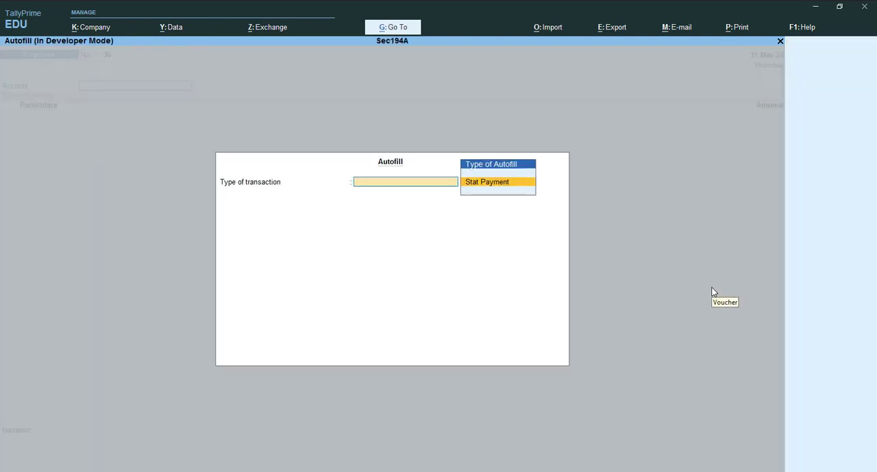
key(Return)
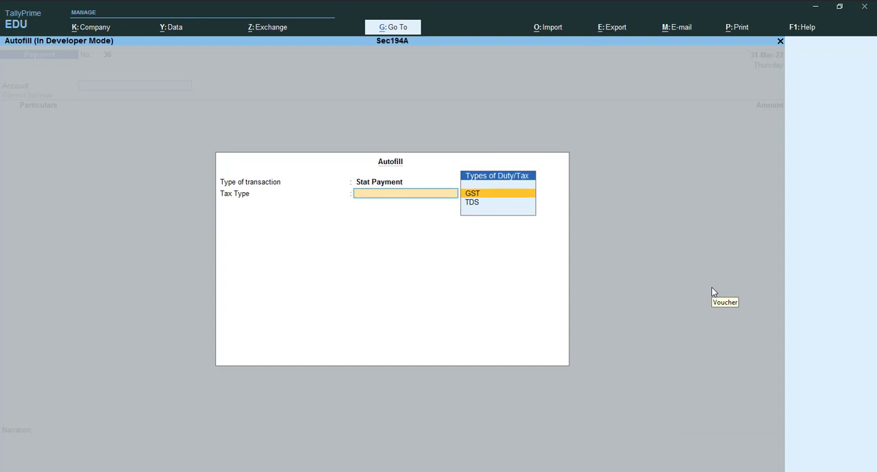
key(Down)
key(Return)
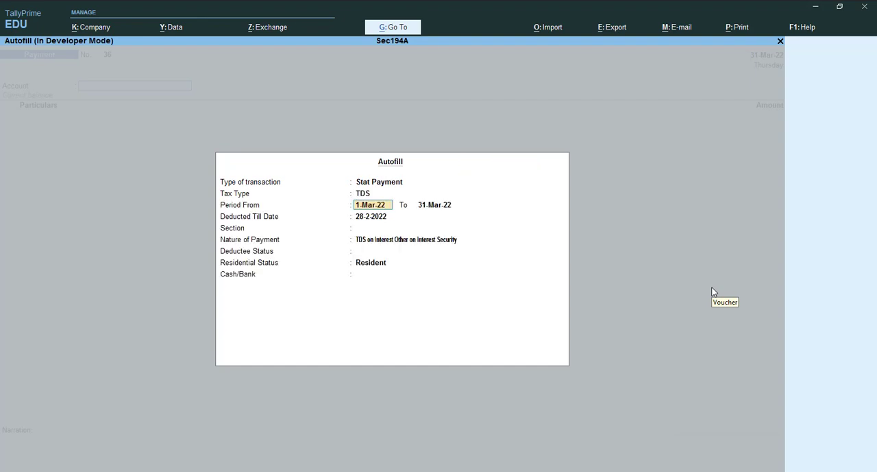
text(31-3)
key(Return)
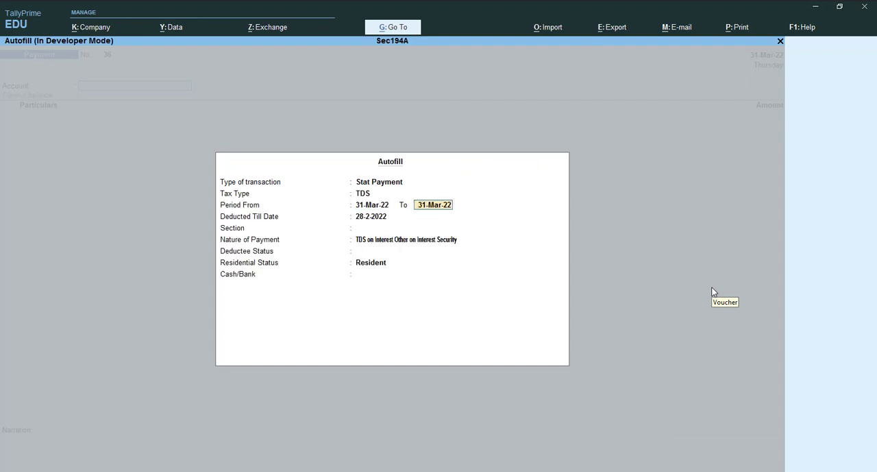
text(31-)
key(Return)
Complete the autofill with deducted till date 31-3-2022, section 194A, All Items deductee status, Resident and SBI BANK, and save the TDS payment voucher
text(31-3)
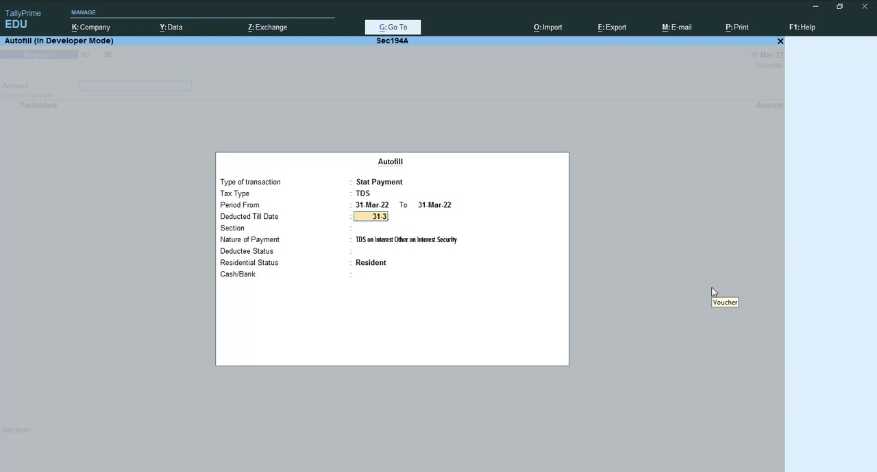
key(Return)
key(Return)
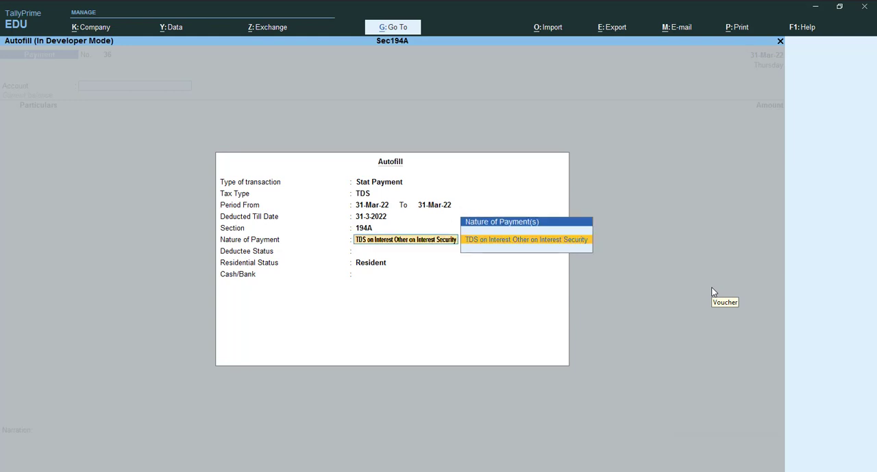
key(Return)
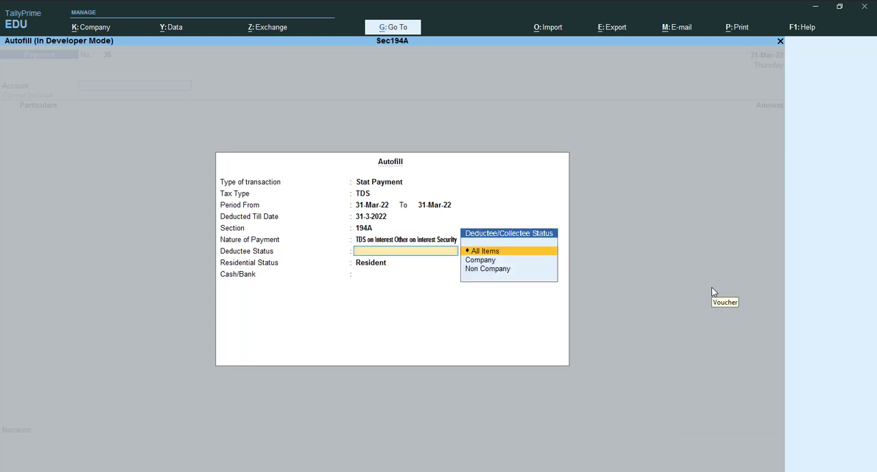
key(Return)
key(Return)
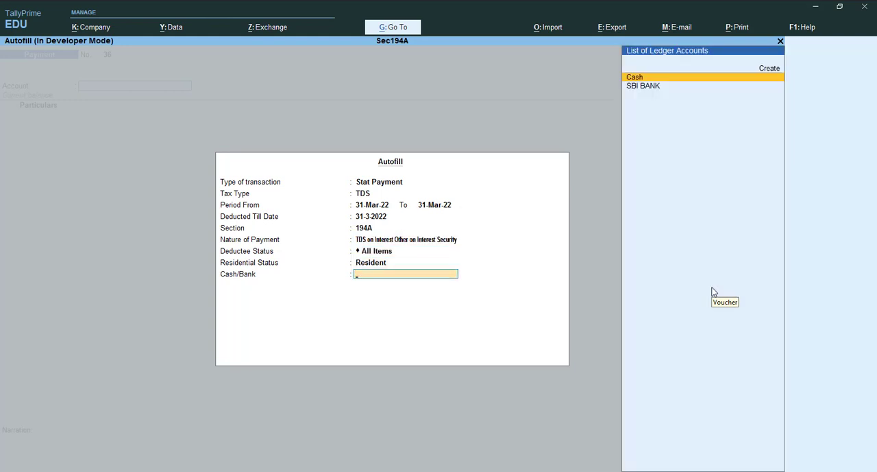
key(Down)
key(Return)
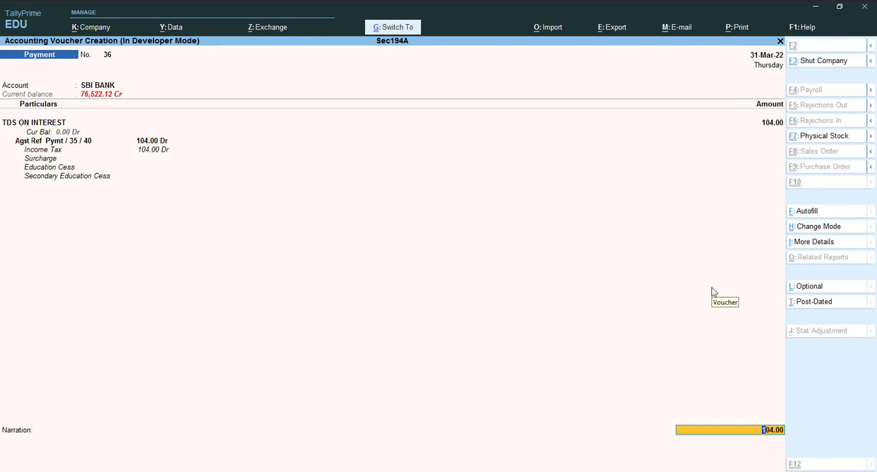
key(Return)
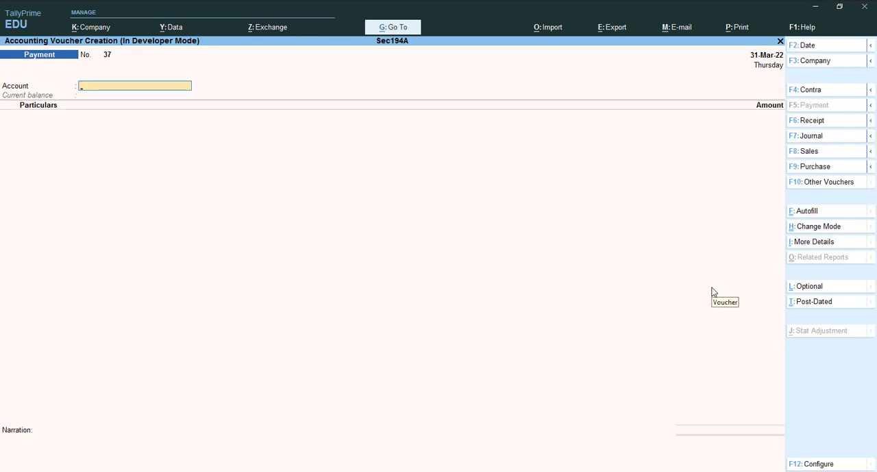
key(Escape)
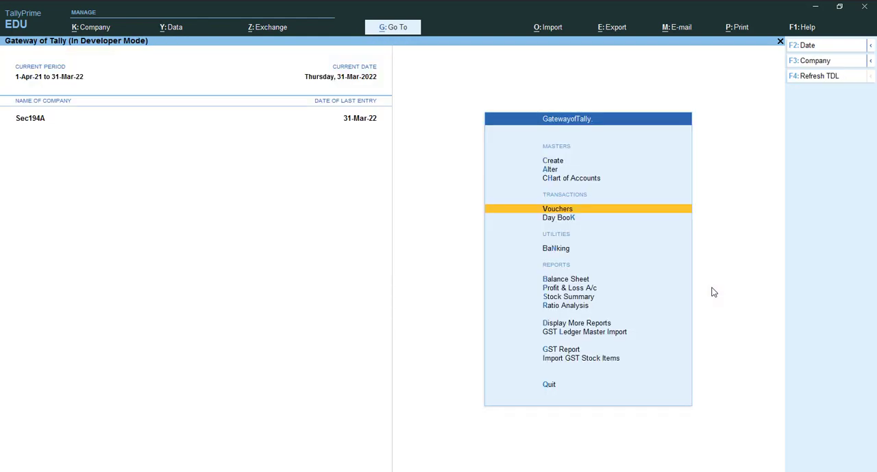
Open the TDS ON INTEREST ledger vouchers from the account books for the period 1-Apr-21 to 31-Mar-22
key(d)
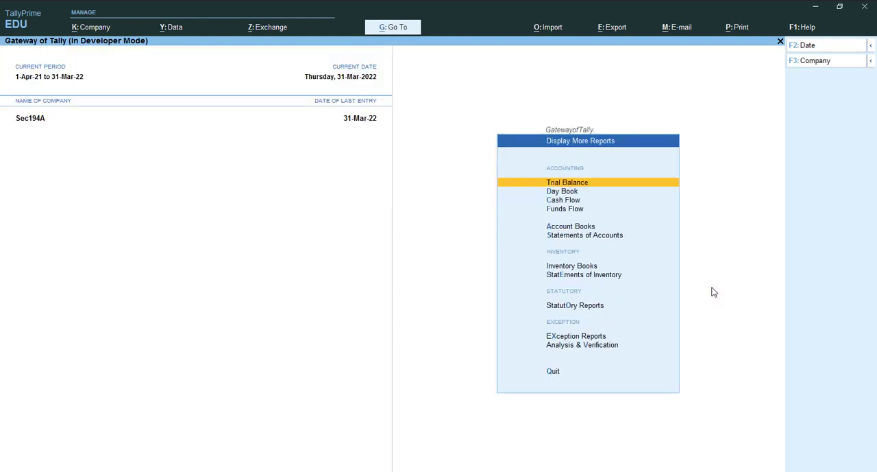
key(a)
key(l)
key(Down)
key(Down)
key(Down)
key(Down)
key(Down)
key(Down)
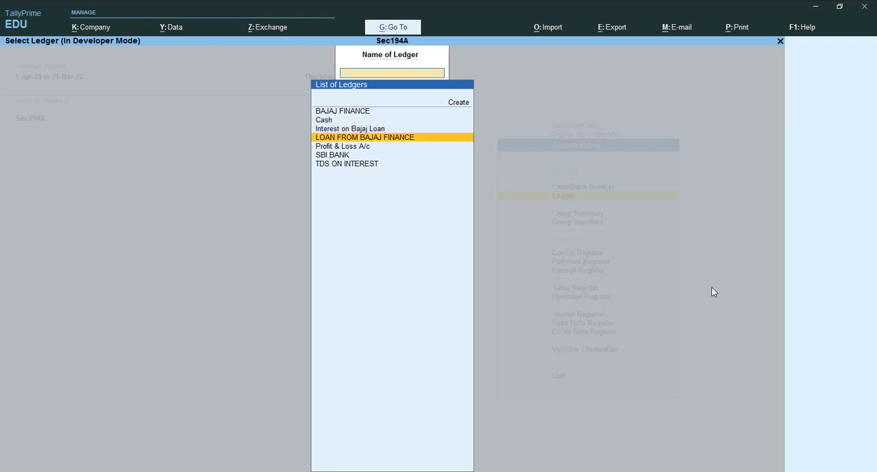
key(Return)
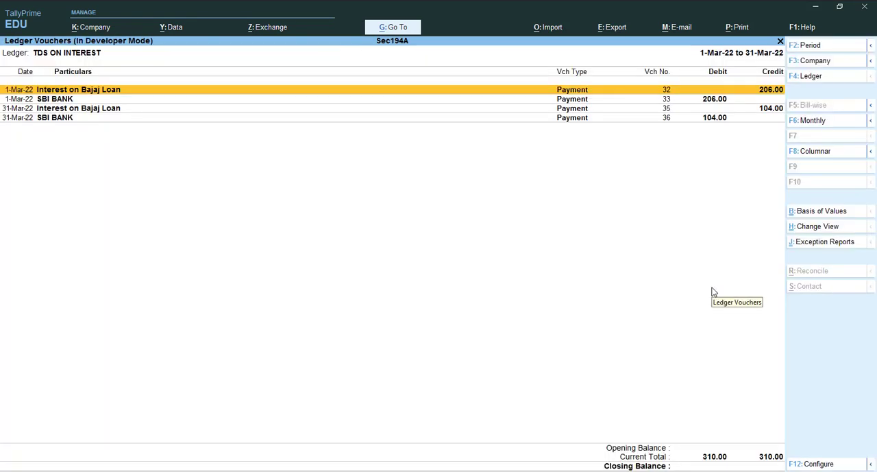
key(alt+F2)
key(Return)
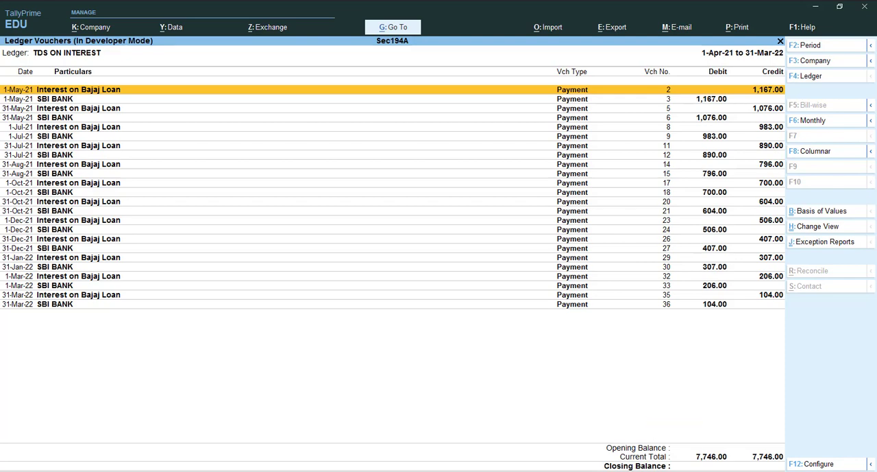
Switch between the TDS ledger and the loan calculator workbook in Excel to compare the TDS amounts with the interest schedule
key(alt+Tab)
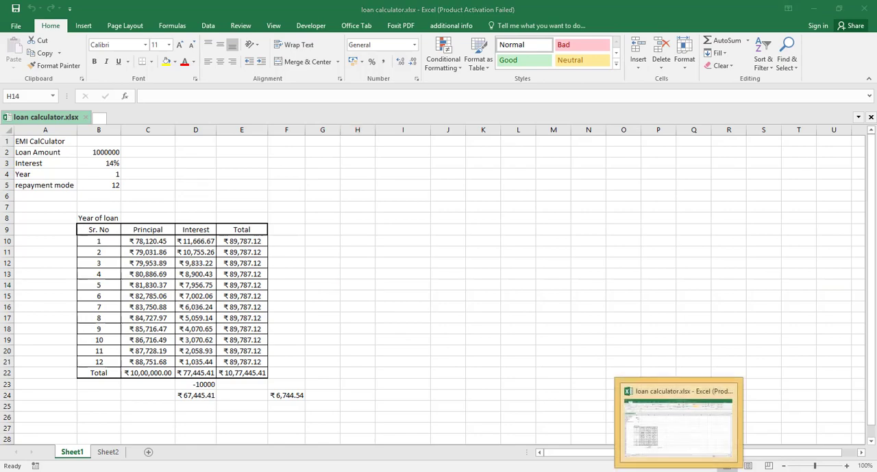
click(687, 466)
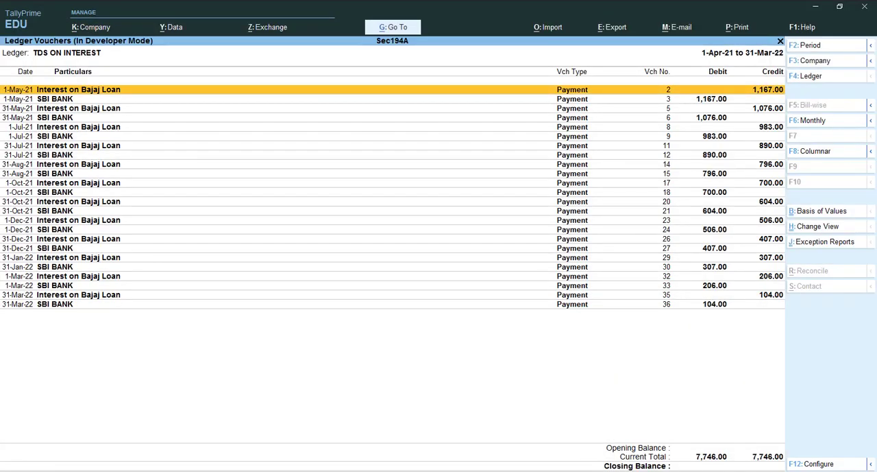
key(alt+Tab)
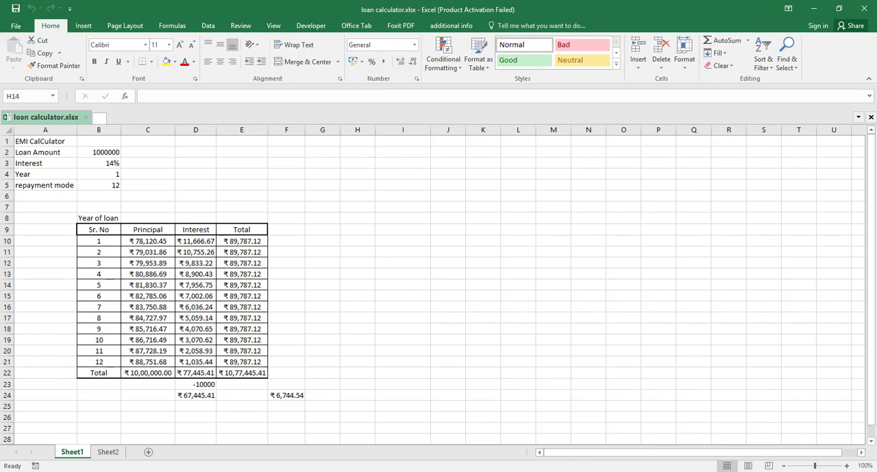
click(682, 469)
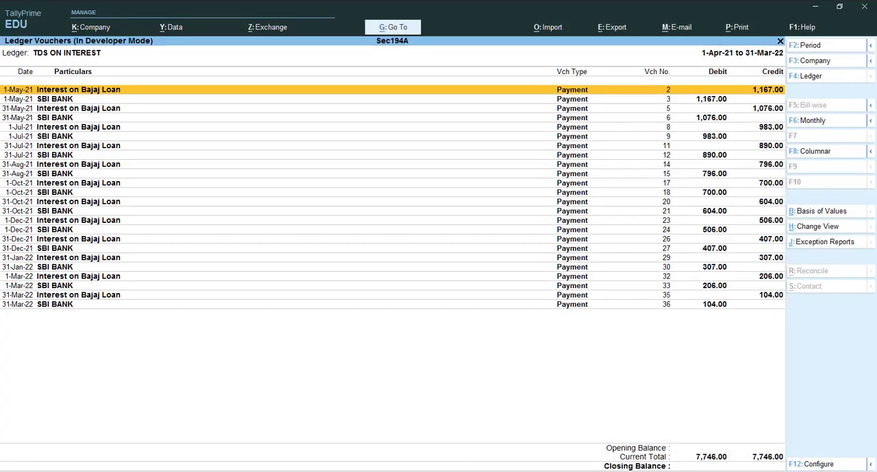
click(682, 469)
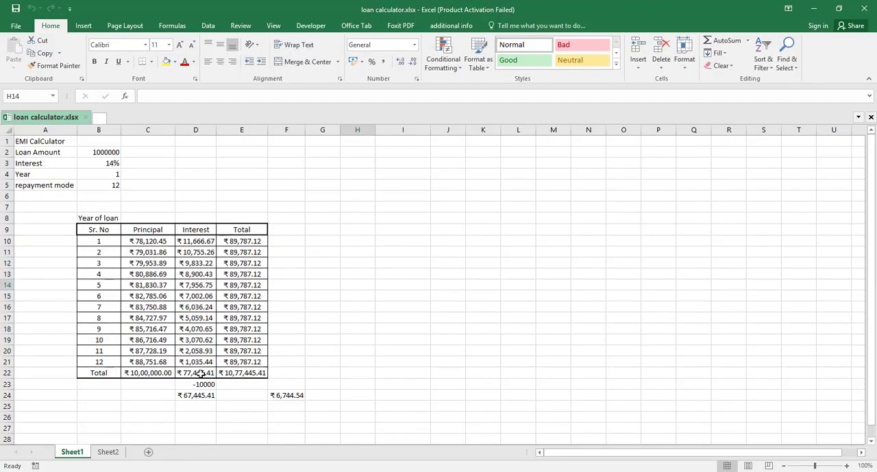
Calculate 10% of the total interest in cell G22 with the formula =D22*10%
click(331, 371)
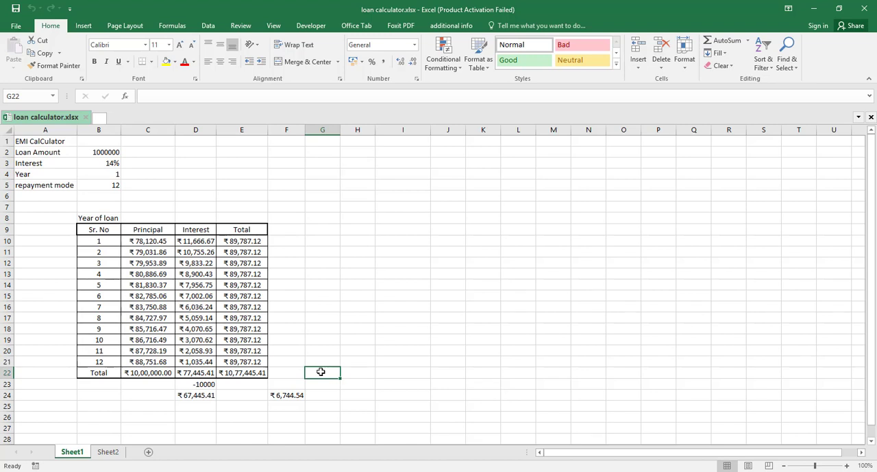
text(=)
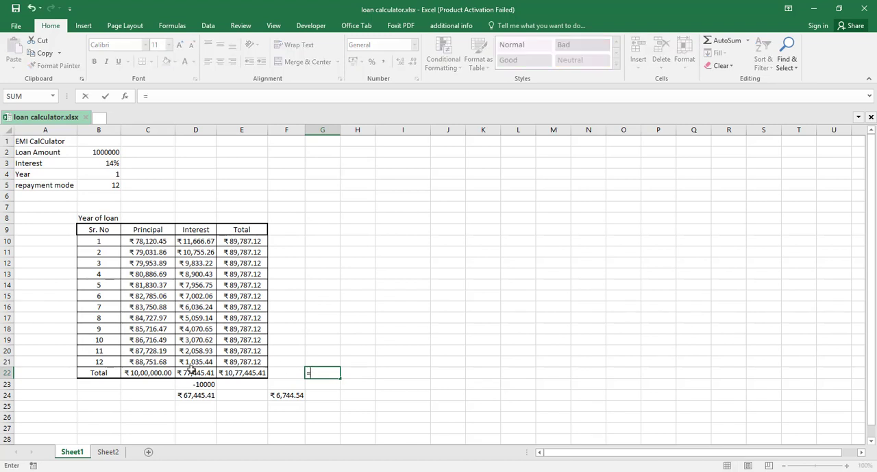
click(195, 376)
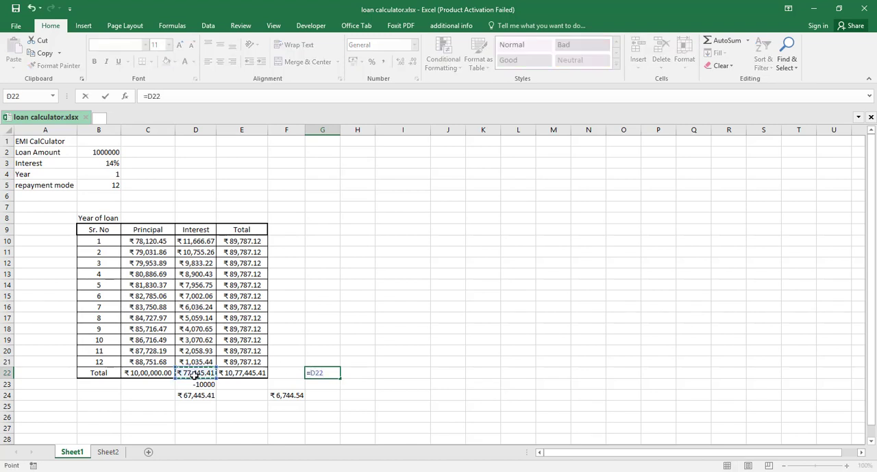
text(*10%)
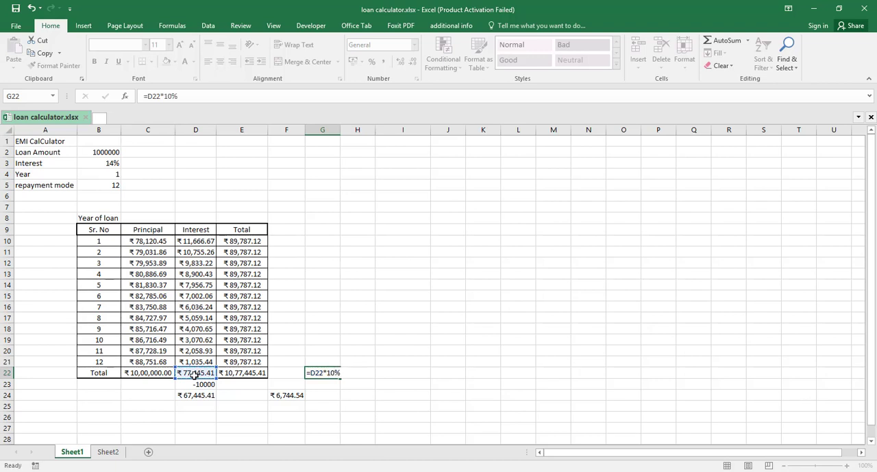
key(Return)
Calculate 10% TDS on the first instalment's interest in cell G10 with the formula =D10*10%
key(Up)
key(Up)
key(Up)
key(Up)
key(Up)
key(Up)
key(Up)
key(Up)
key(Up)
key(Up)
key(Up)
key(Up)
key(Up)
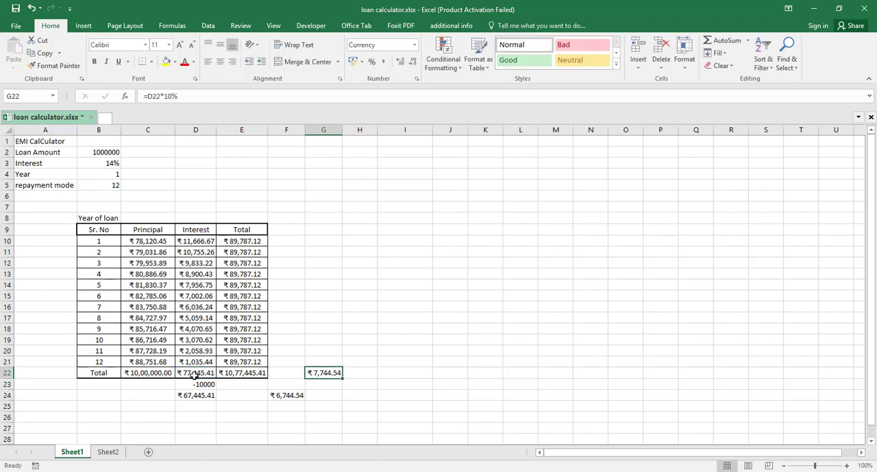
text(=)
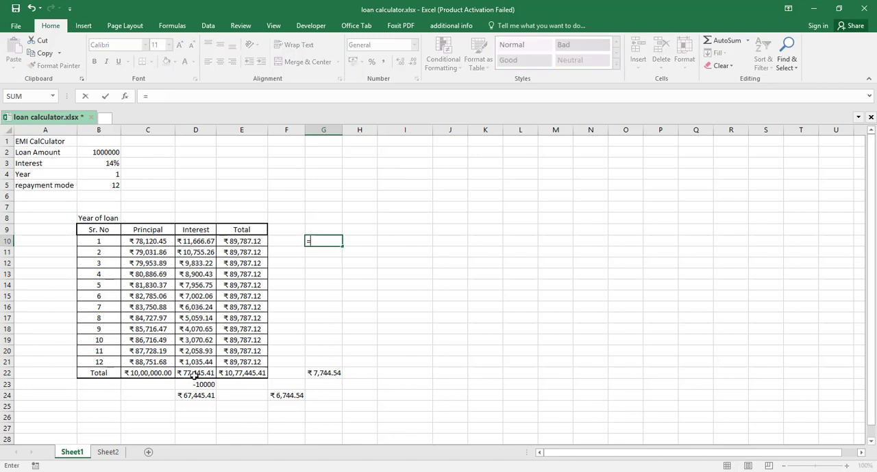
key(Left)
key(Left)
key(Left)
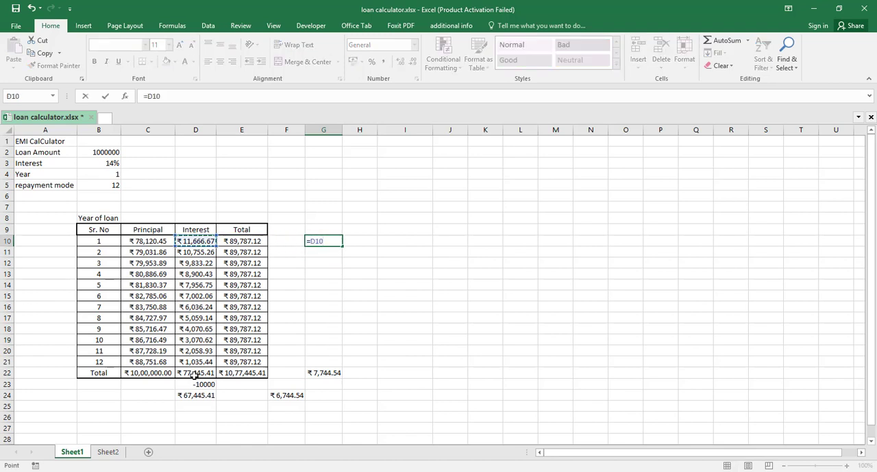
text(*10%)
key(Return)
key(Up)
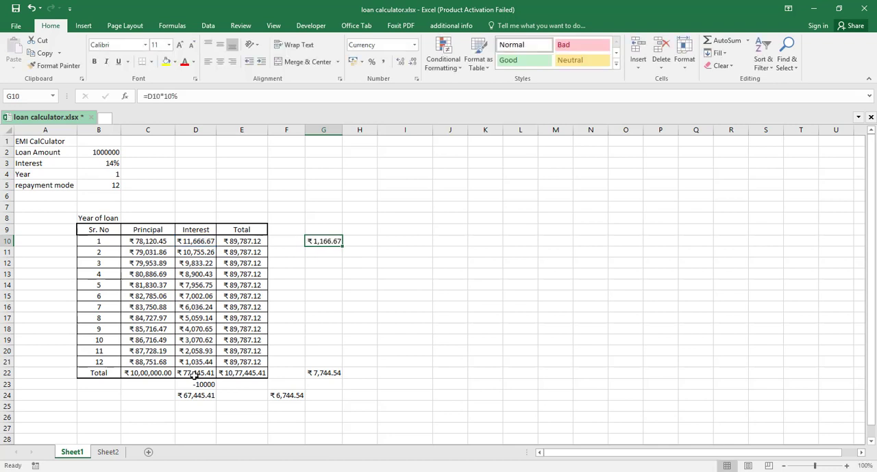
Fill the 10% TDS formula down from G10 through G21 for all twelve instalments
key(shift+Down)
key(shift+Down)
key(shift+Down)
key(shift+Down)
key(shift+Down)
key(shift+Down)
key(shift+Down)
key(shift+Down)
key(shift+Down)
key(shift+Down)
key(shift+Down)
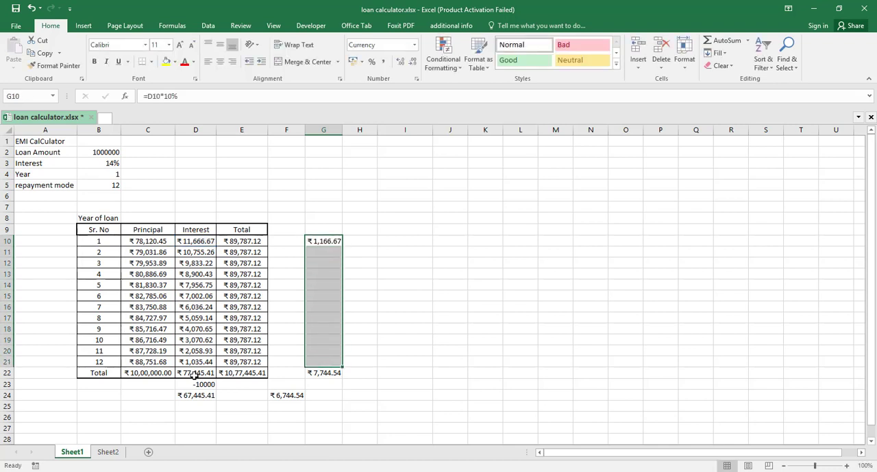
key(ctrl+d)
Replace the formula in G22 with the sum of G10:G21 and save the workbook
key(Down)
key(Down)
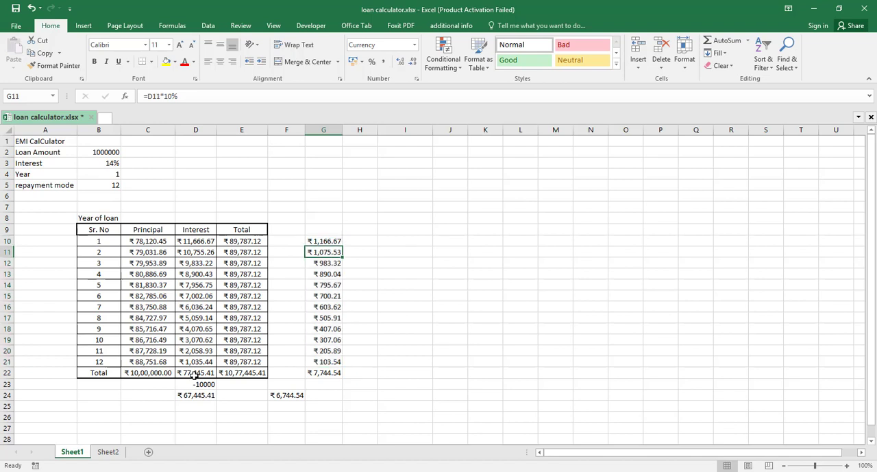
key(Down)
key(Down)
key(Down)
key(Down)
key(Down)
key(Down)
key(Down)
key(Down)
key(Down)
key(Down)
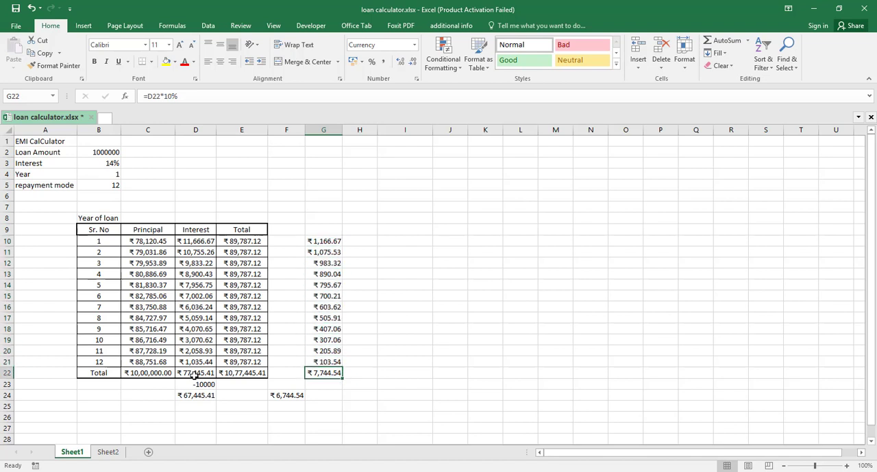
key(Delete)
key(alt+equal)
key(Return)
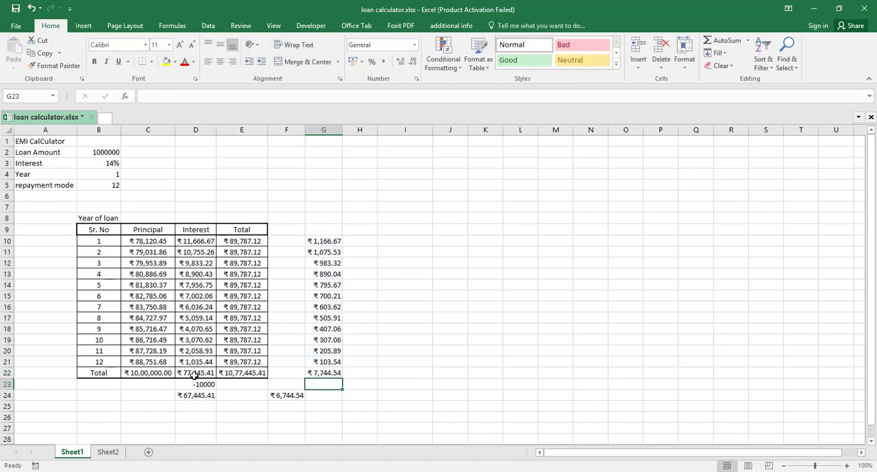
key(Up)
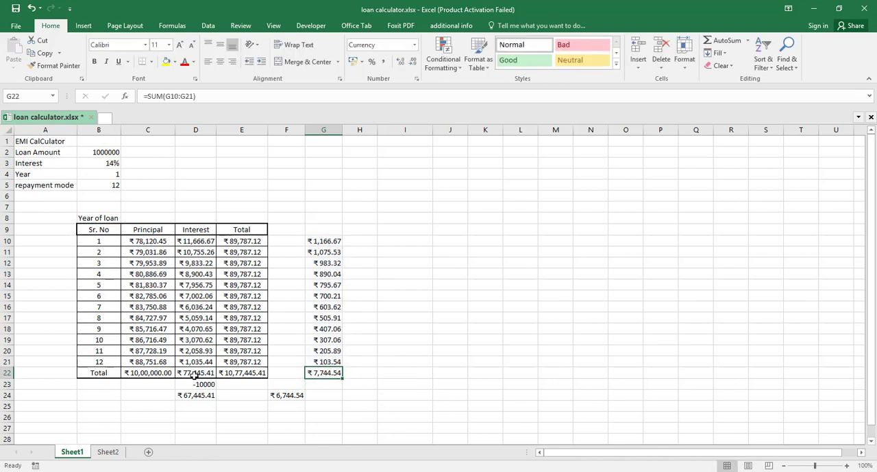
key(ctrl+s)
Switch to TallyPrime and open the LOAN FROM BAJAJ FINANCE ledger vouchers for 1-Apr-21 to 31-Mar-22
click(629, 471)
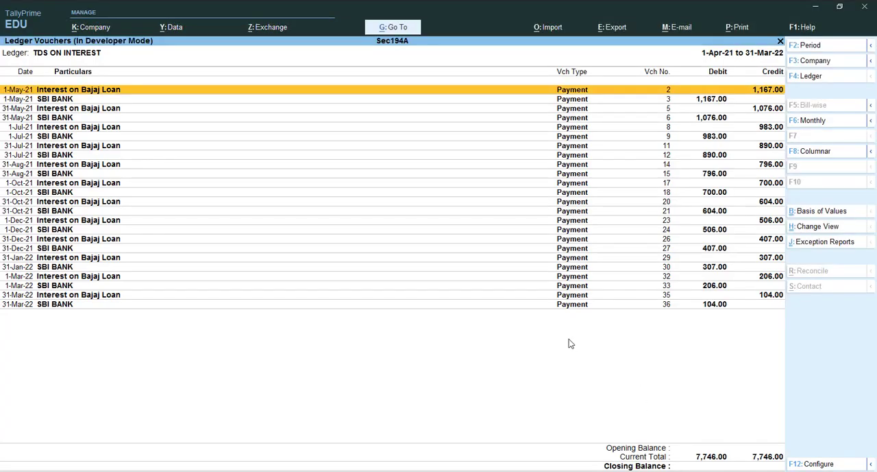
key(Escape)
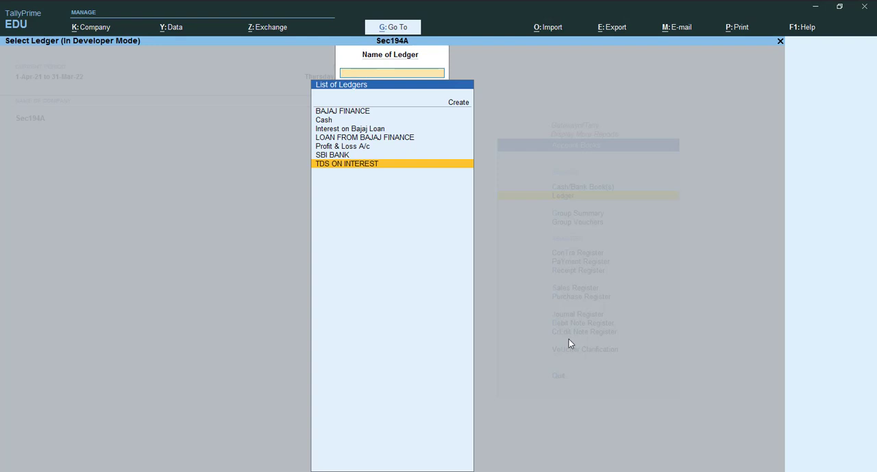
key(Up)
key(Up)
key(Up)
key(Return)
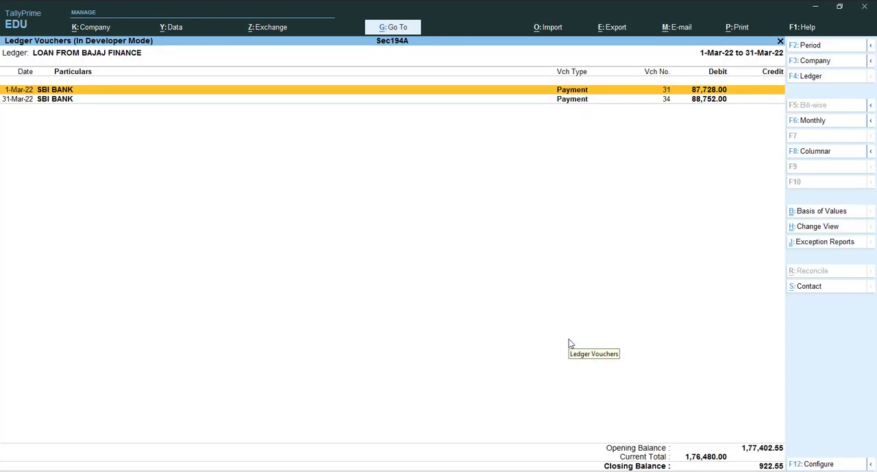
key(alt+F2)
key(space)
key(Return)
key(space)
key(Return)
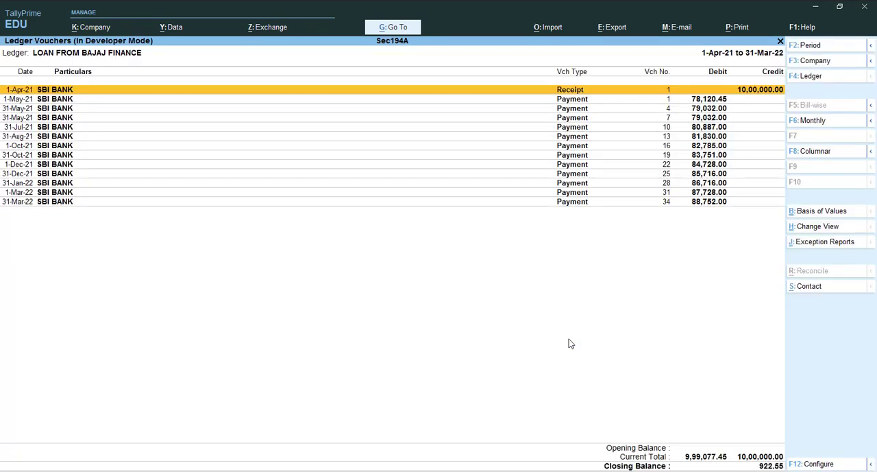
Examine the loan receipt and the monthly principal payments in the LOAN FROM BAJAJ FINANCE ledger
key(Down)
key(Down)
key(Down)
key(Down)
key(Down)
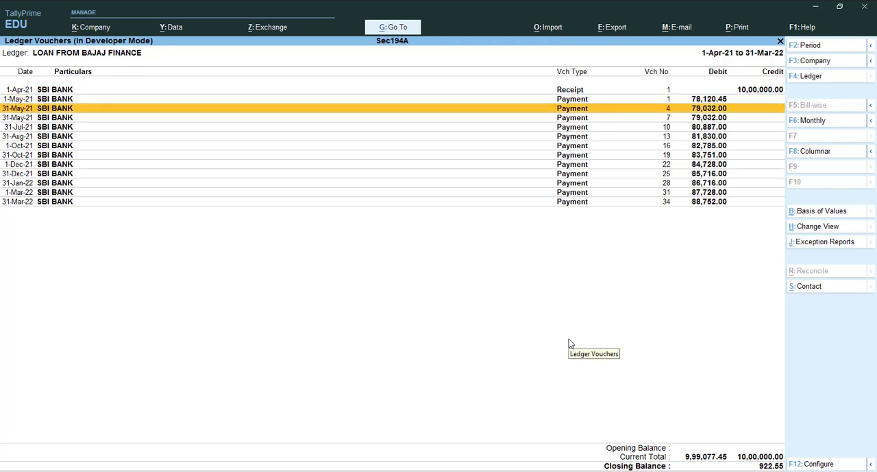
key(End)
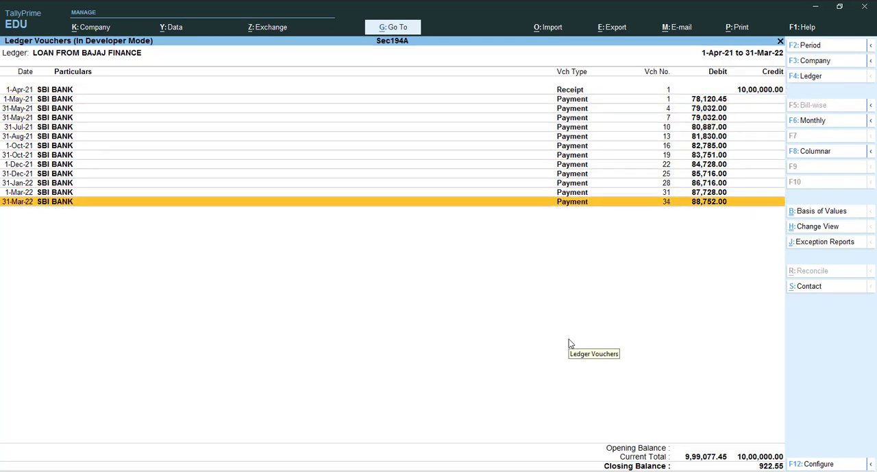
key(Up)
key(Home)
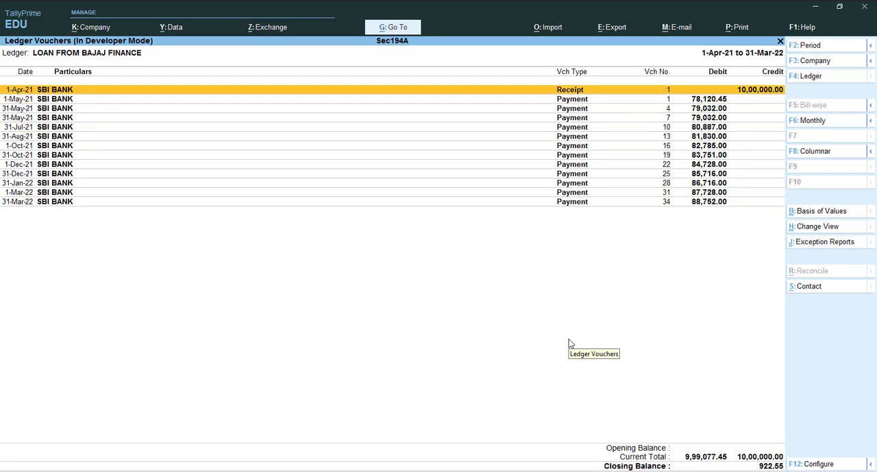
key(Down)
key(Down)
key(Down)
key(Down)
key(Down)
key(Down)
key(Down)
key(Down)
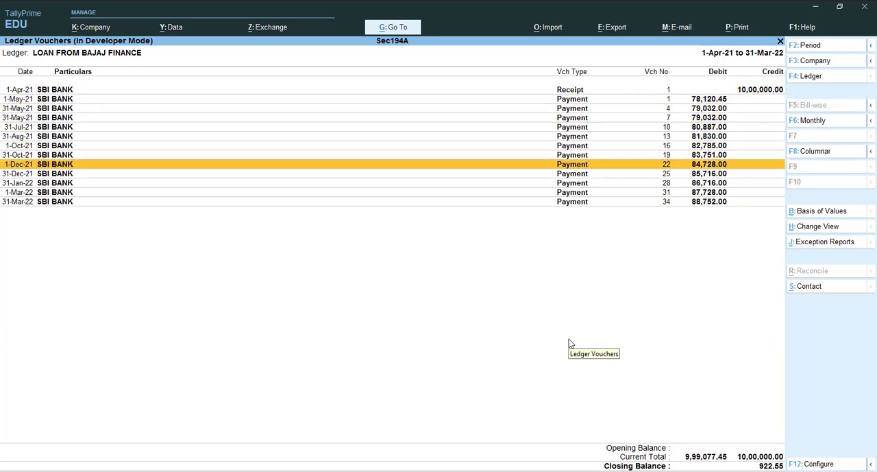
View the Interest on Bajaj Loan ledger vouchers for 1-Apr-21 to 31-Mar-22 and switch to the TDS challan image in Windows Photo Viewer
key(Escape)
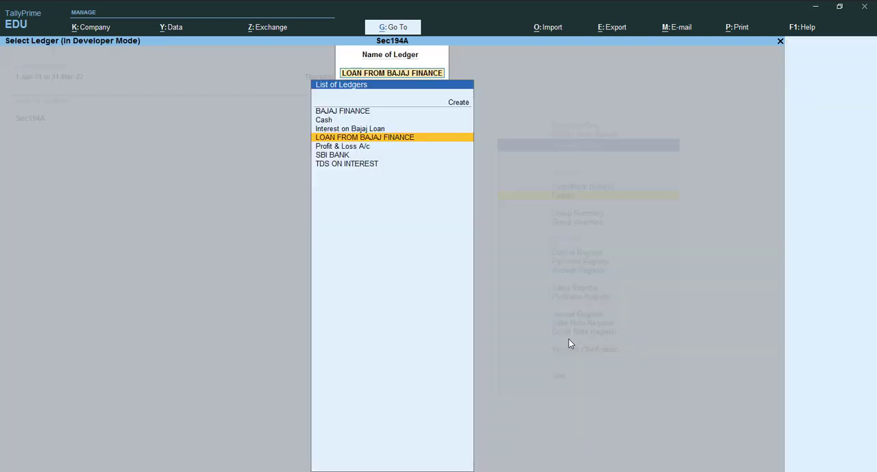
key(Up)
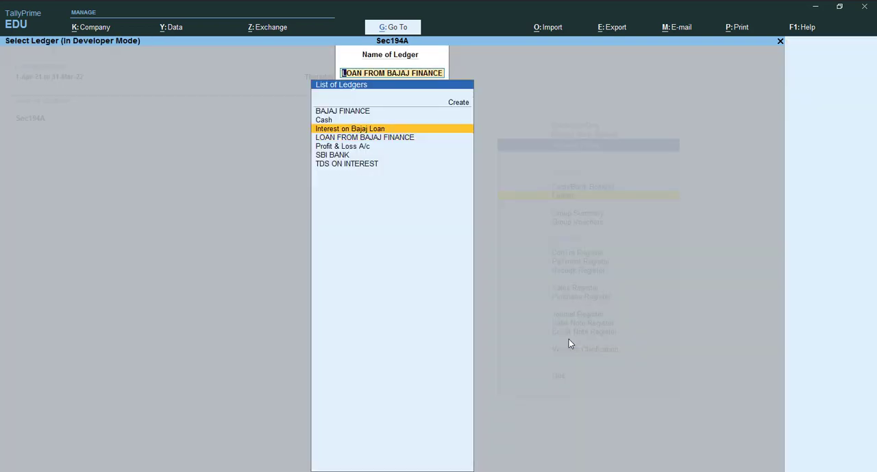
key(Return)
key(F2)
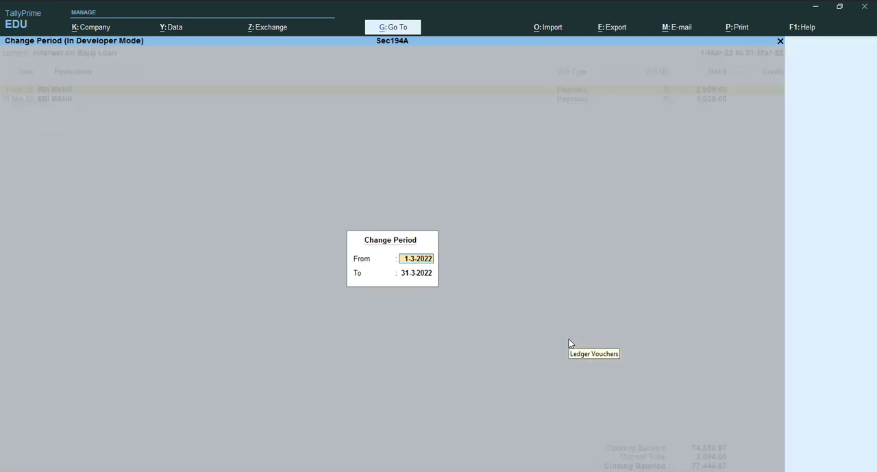
key(BackSpace)
key(Return)
key(Return)
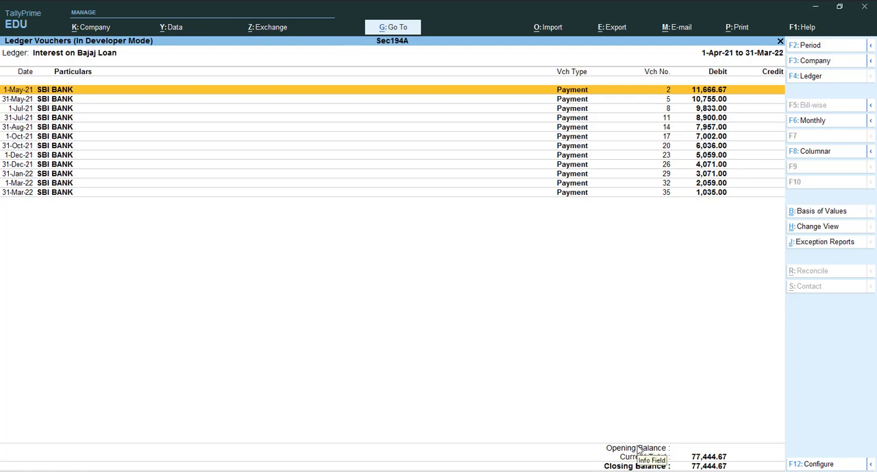
key(alt+Tab)
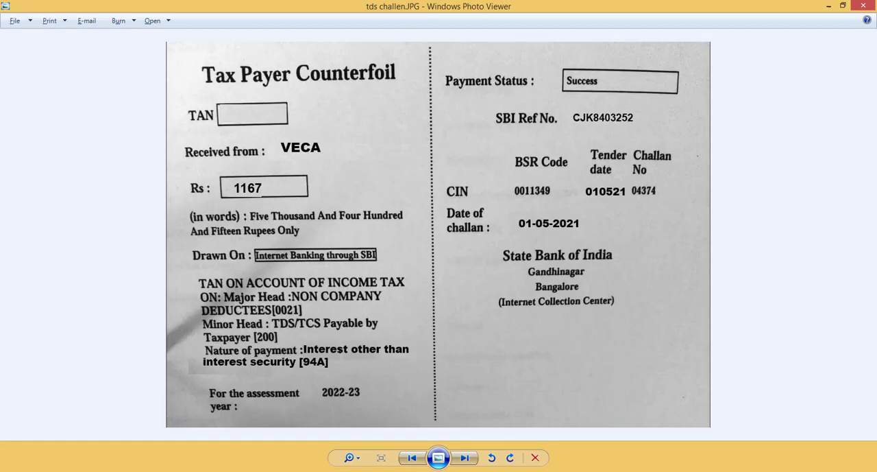
Compare the Interest on Bajaj Loan ledger in TallyPrime with the interest total in the loan calculator workbook in Excel
key(alt+Tab)
key(alt+Tab)
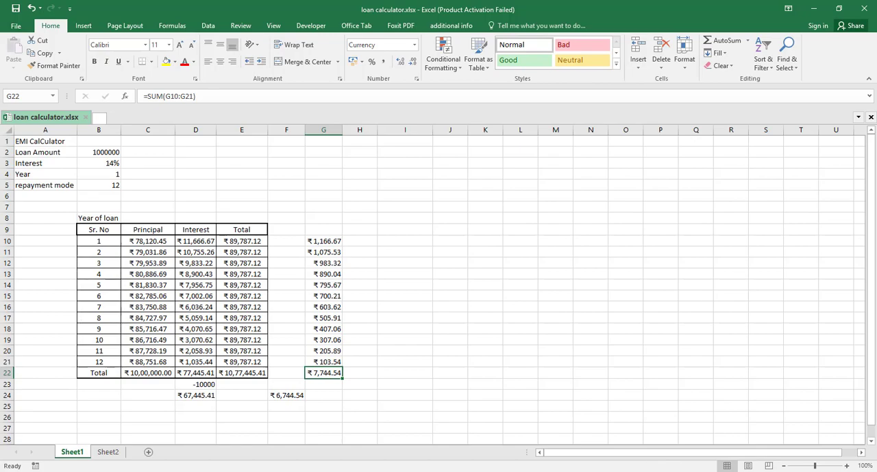
key(alt+Tab)
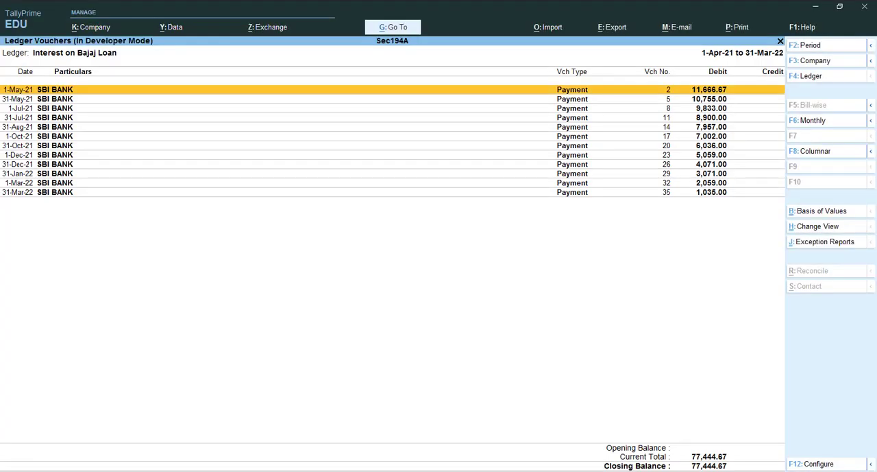
key(alt+Tab)
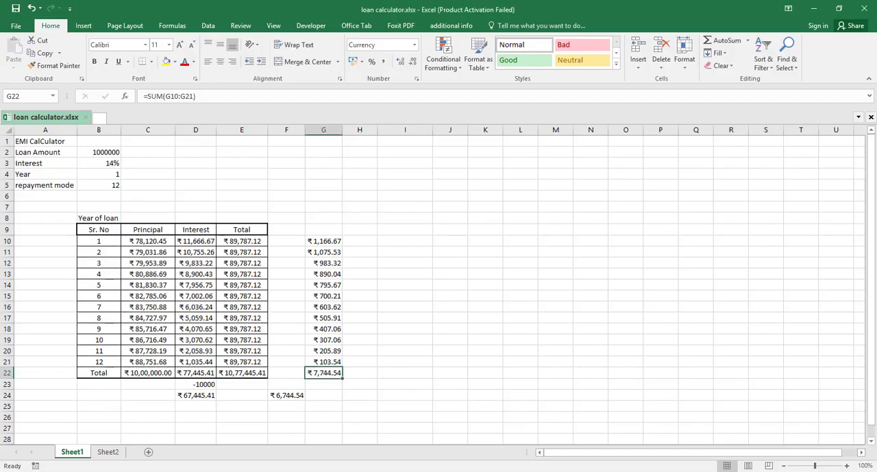
key(alt+Tab)
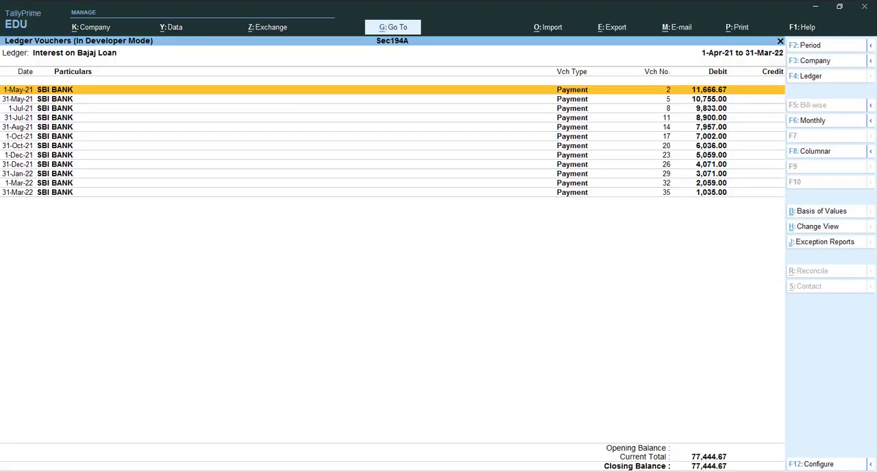
key(alt+Tab)
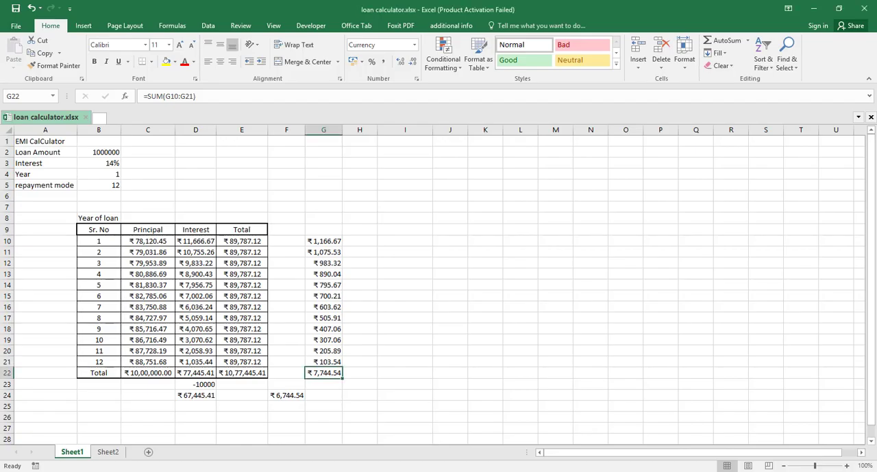
key(alt+Tab)
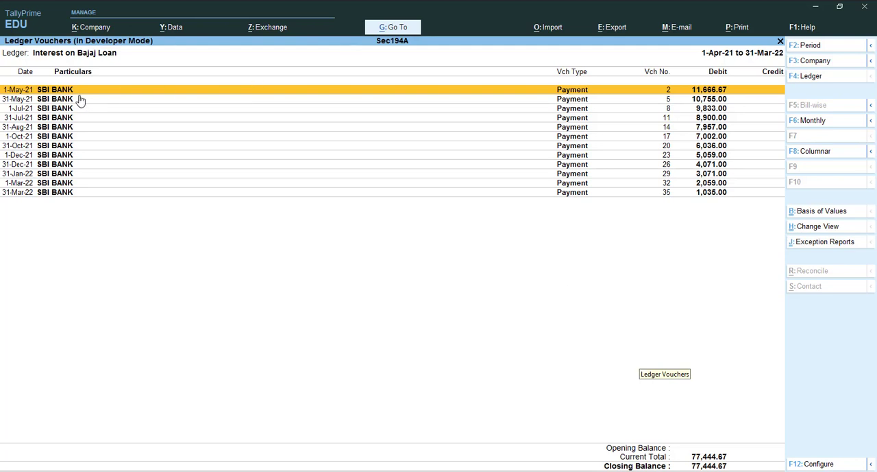
Examine the monthly SBI BANK interest payments in the Interest on Bajaj Loan ledger
key(Down)
key(Down)
key(Down)
key(Down)
key(Down)
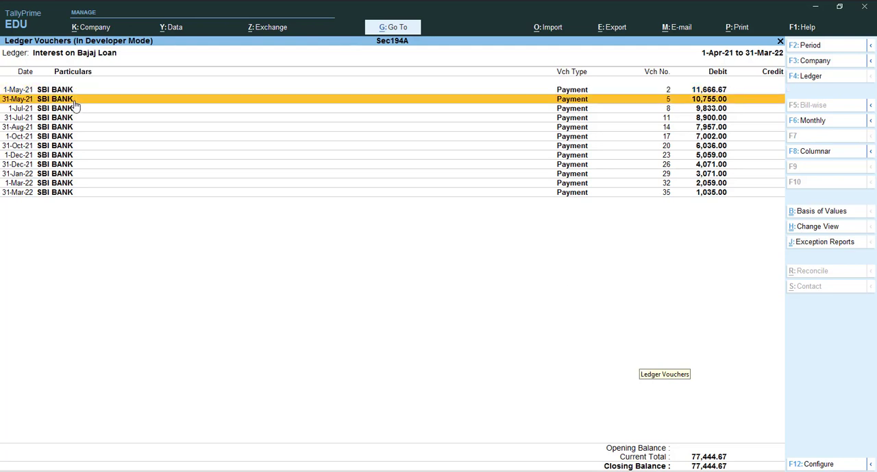
key(Down)
key(Down)
key(Down)
key(Down)
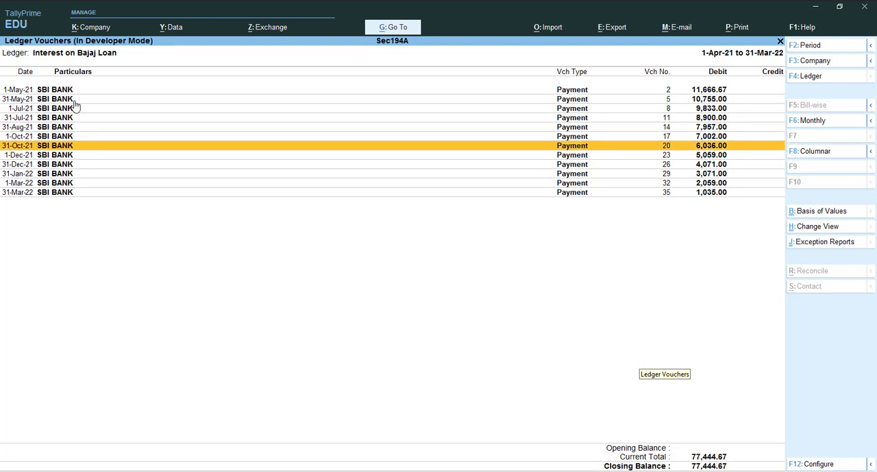
key(Down)
key(Down)
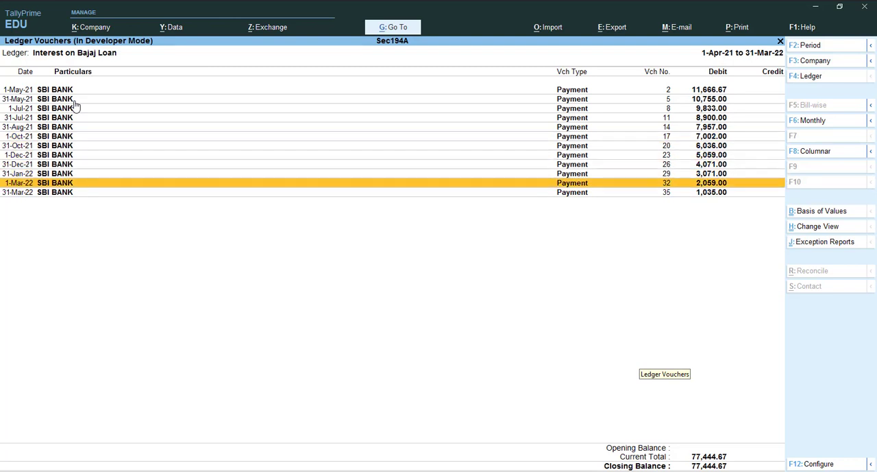
View the BAJAJ FINANCE ledger vouchers
key(F4)
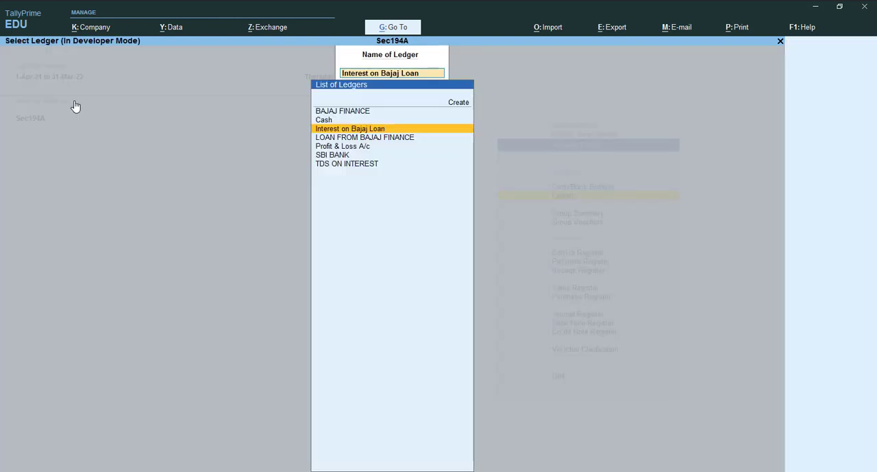
key(Up)
key(Up)
key(Return)
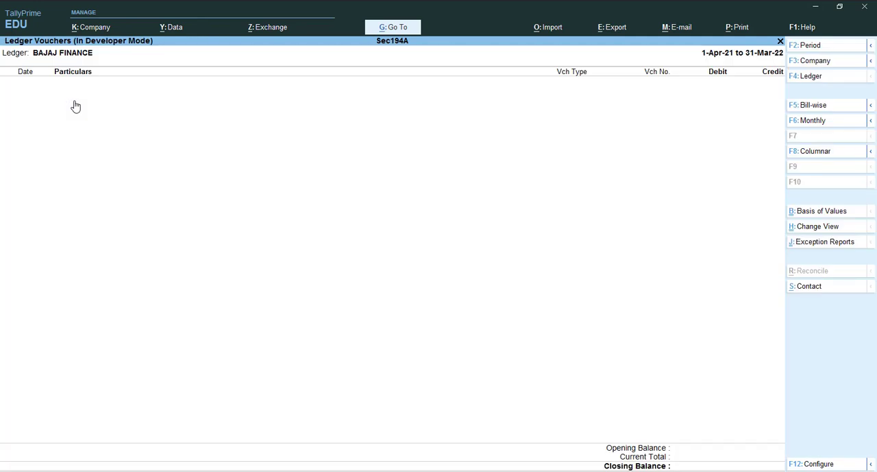
key(F2)
key(BackSpace)
key(Return)
key(BackSpace)
key(Return)
Open the LOAN FROM BAJAJ FINANCE ledger vouchers
key(F4)
key(Down)
key(Down)
key(Down)
key(Down)
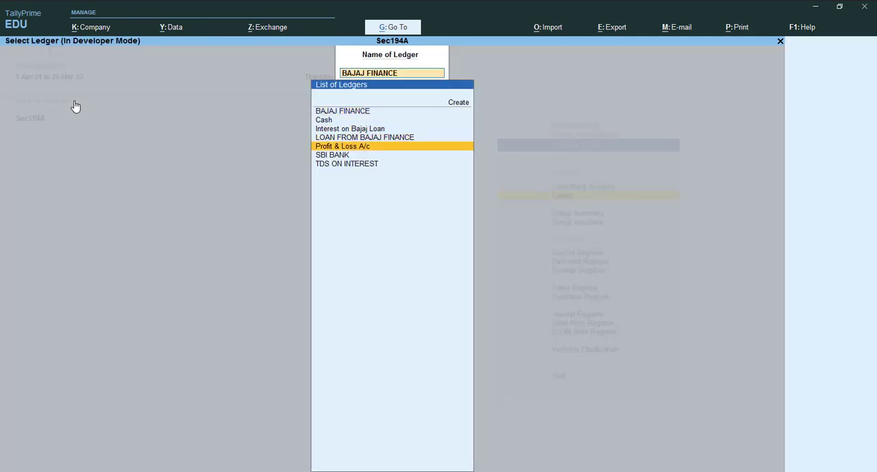
key(Up)
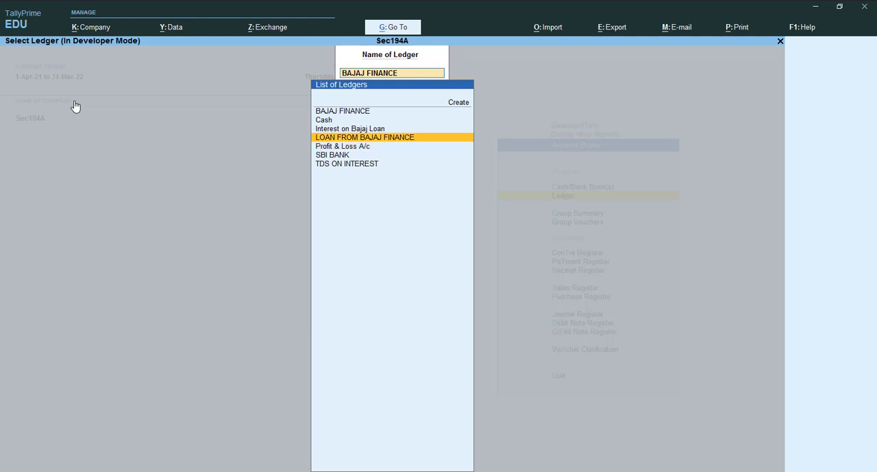
key(Return)
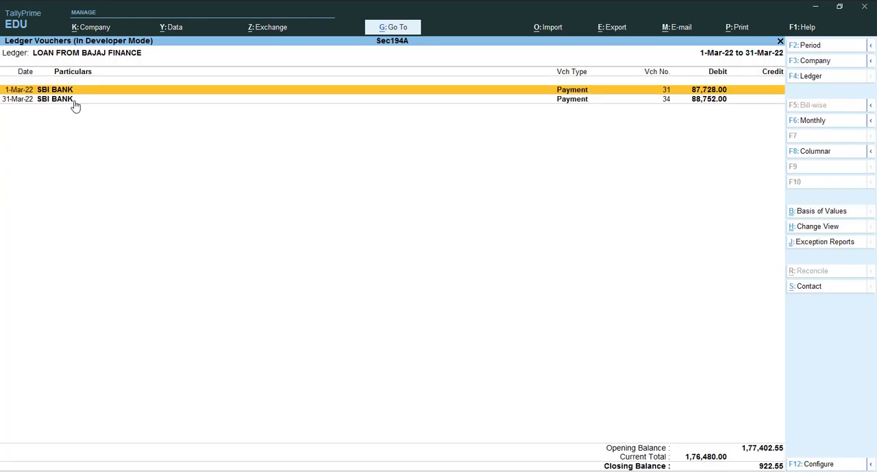
Set the LOAN FROM BAJAJ FINANCE ledger's period to 1-Apr-21 to 31-Mar-22
key(F2)
key(Return)
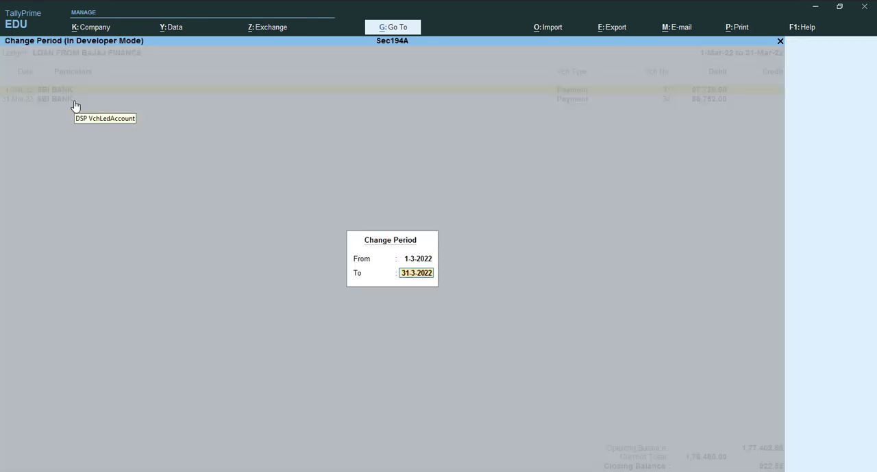
key(Return)
key(alt+F2)
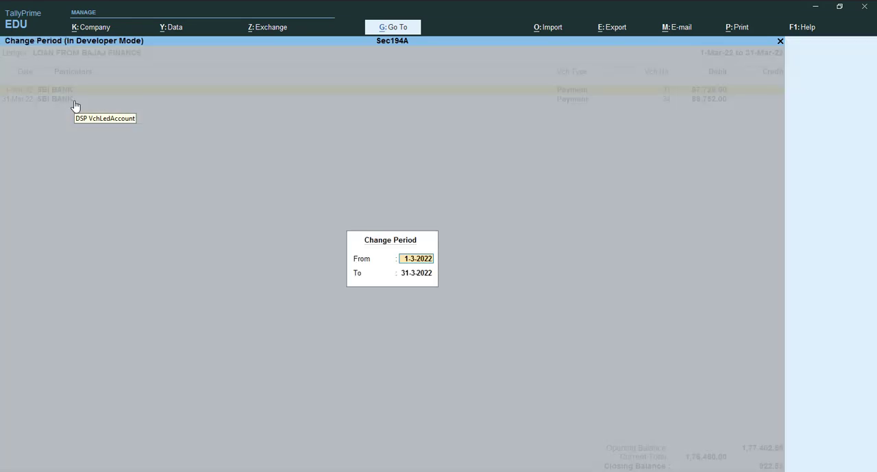
key(BackSpace)
key(Return)
key(BackSpace)
key(Return)
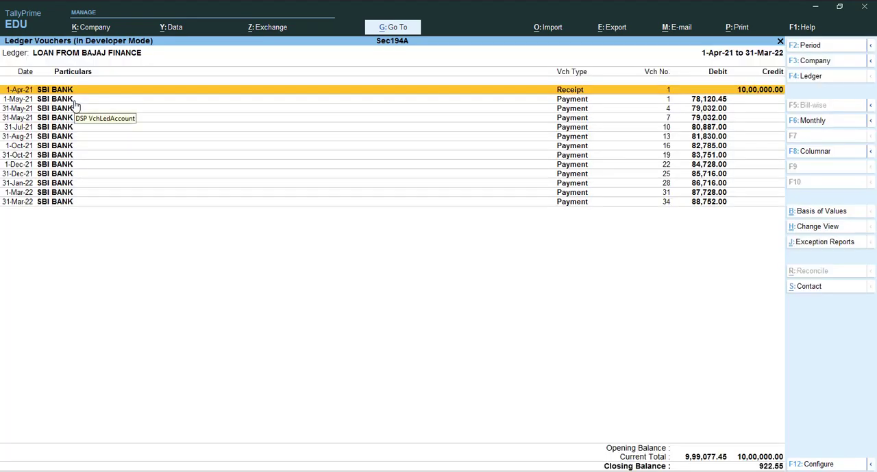
Compare the March and January 2022 principal payments in the TallyPrime loan ledger with the Principal column of the Excel loan schedule
key(alt+Tab)
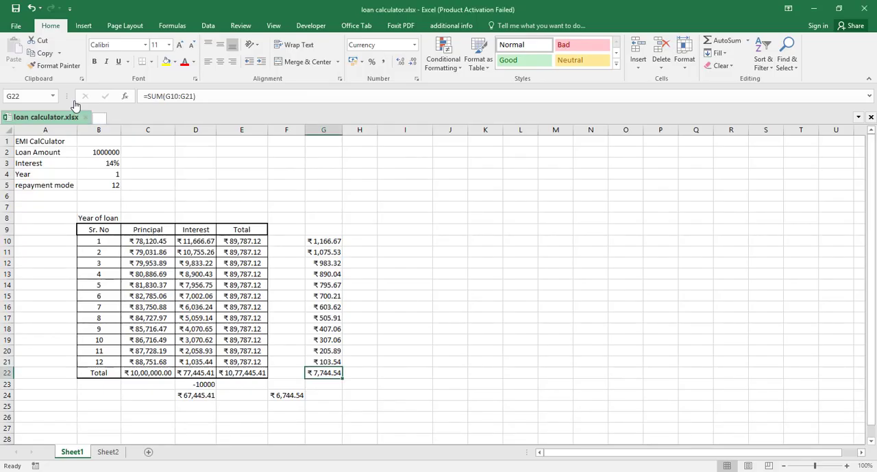
key(alt+Tab)
key(Up)
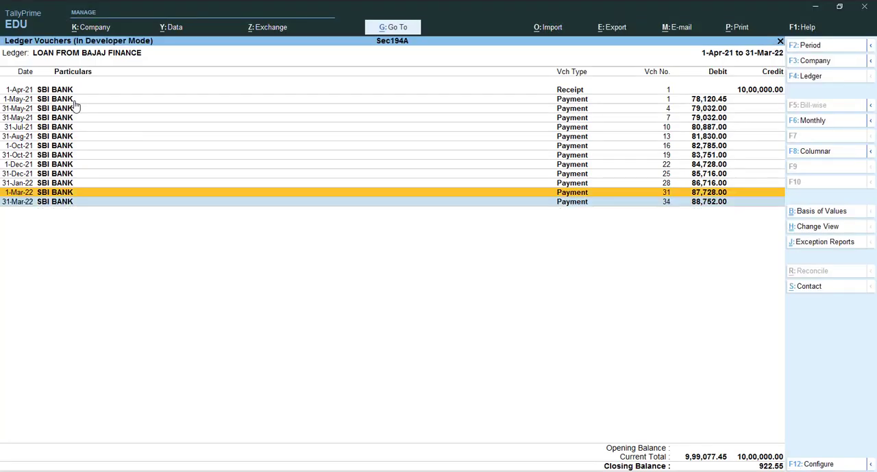
key(alt+Tab)
key(alt+Tab)
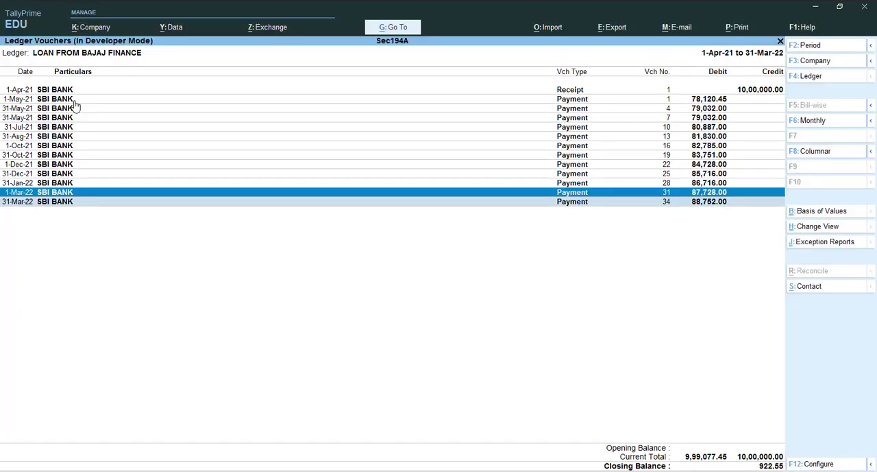
key(Up)
key(alt+Tab)
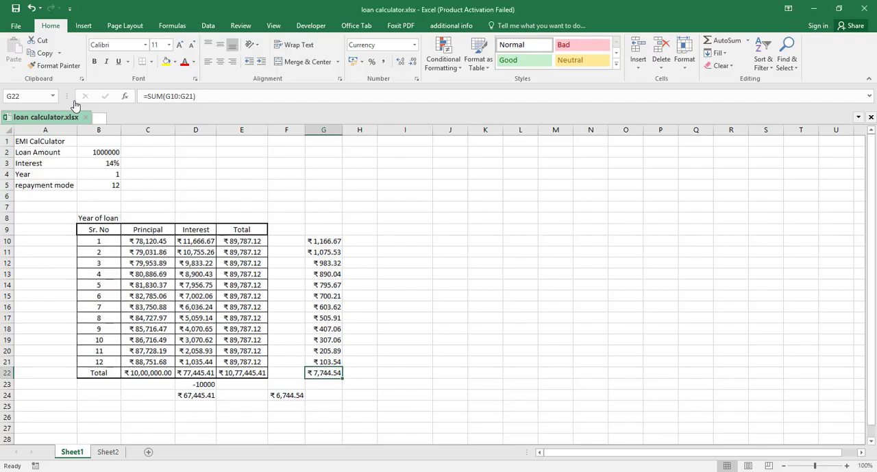
key(alt+Tab)
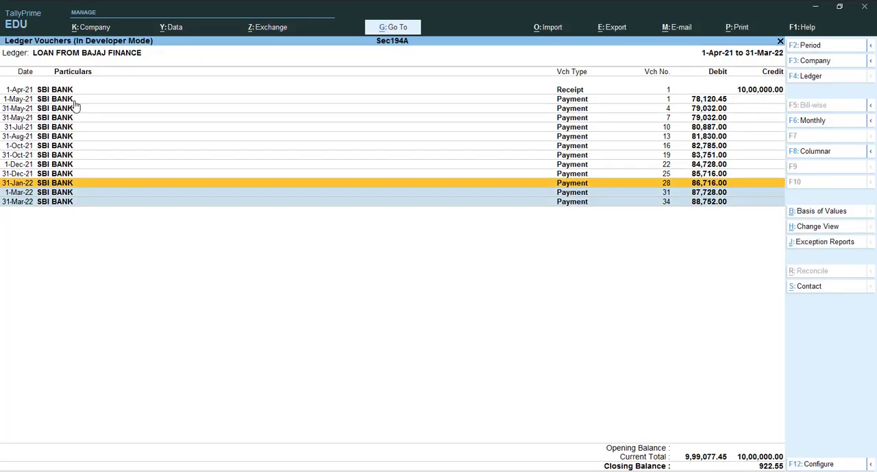
key(alt+Tab)
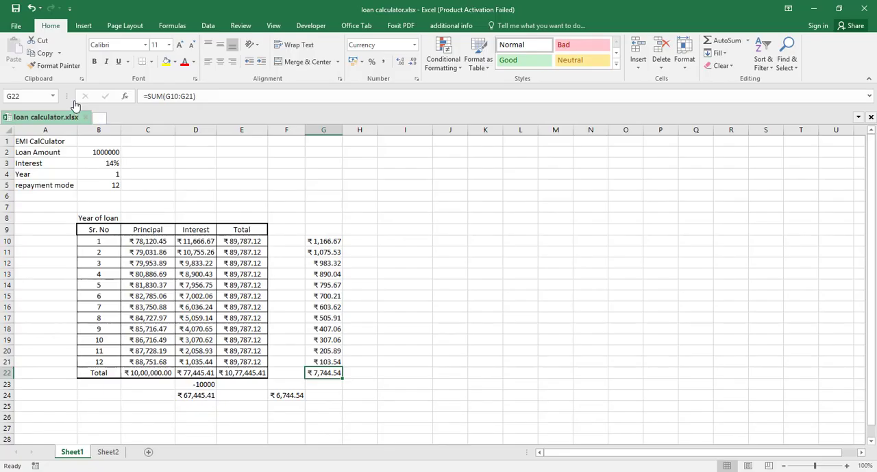
key(alt+Tab)
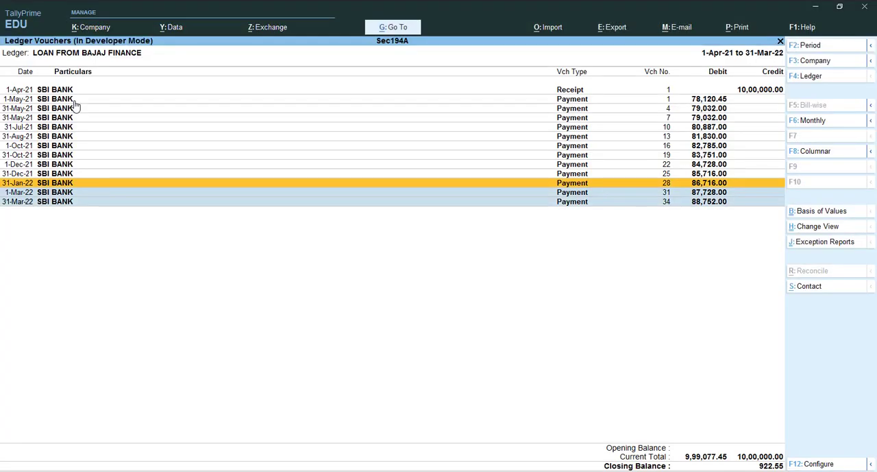
Compare the October to December 2021 principal payments in the TallyPrime loan ledger with the Excel loan schedule
key(Up)
key(alt+Tab)
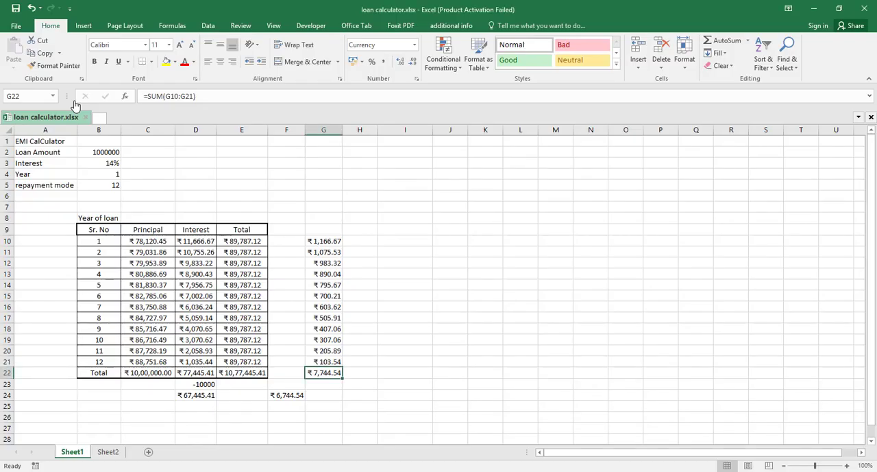
key(alt+Tab)
key(Up)
key(alt+Tab)
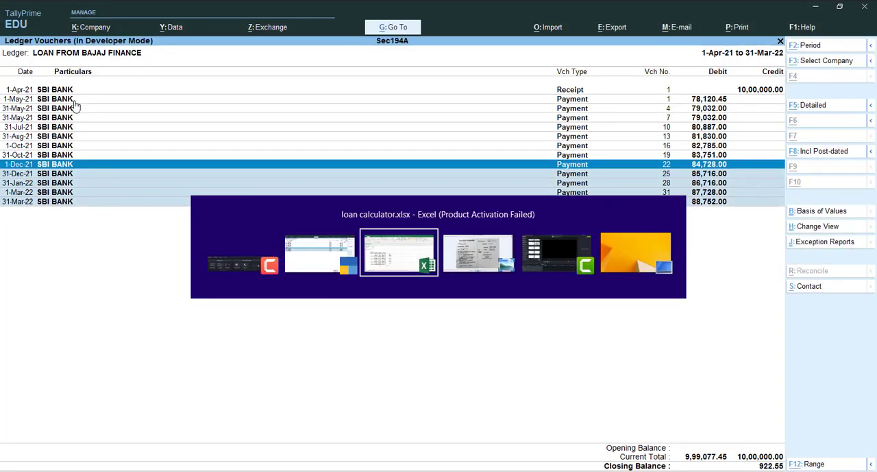
key(alt+Tab)
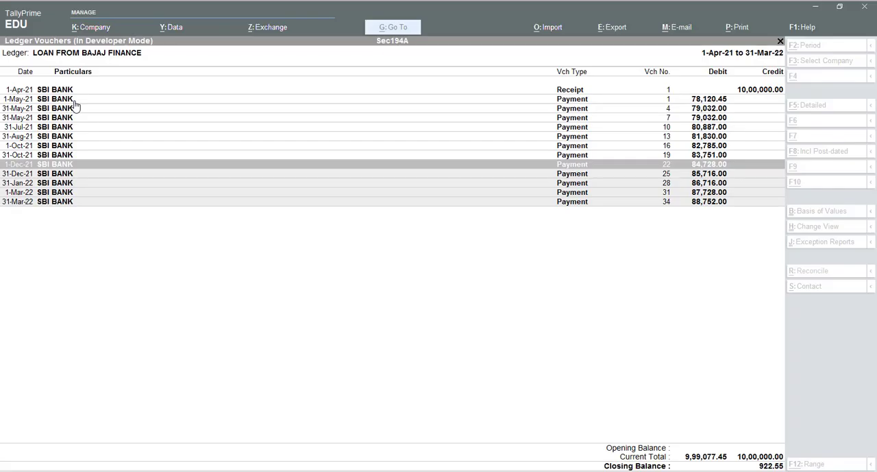
key(Up)
key(alt+Tab)
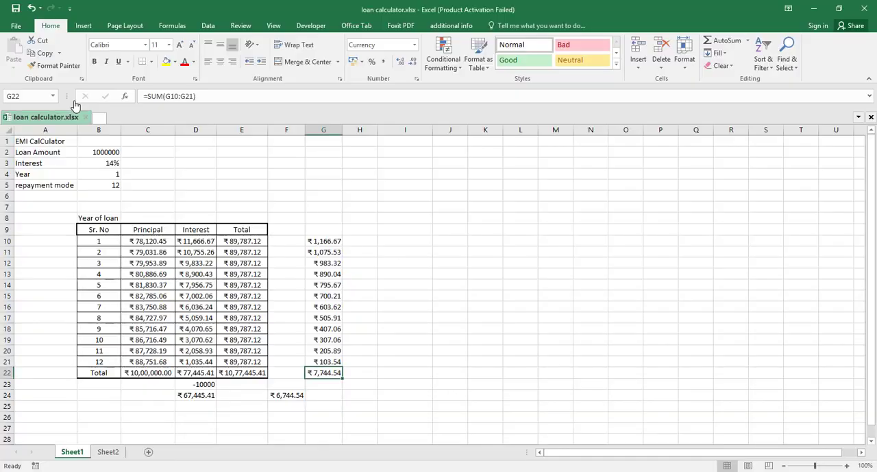
key(alt+Tab)
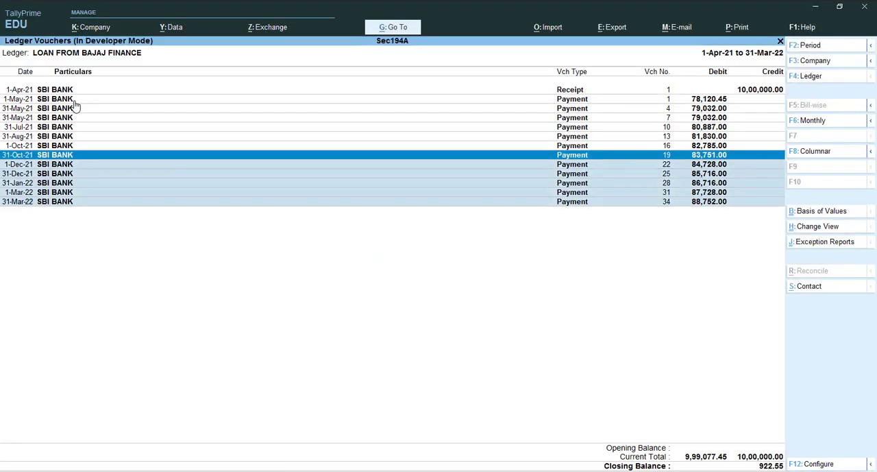
key(Up)
key(alt+Tab)
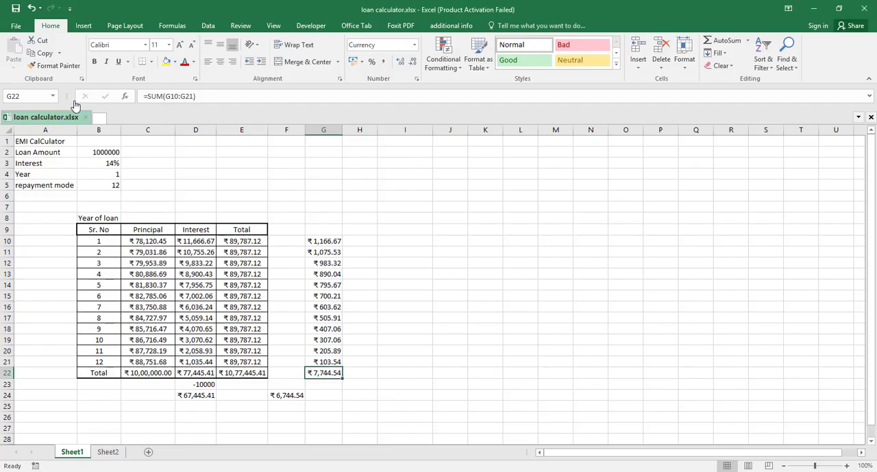
Compare the 31-Aug-21, 31-Jul-21 and second 31-May-21 principal payments in the TallyPrime loan ledger with the Excel loan schedule
key(alt+Tab)
key(Up)
key(space)
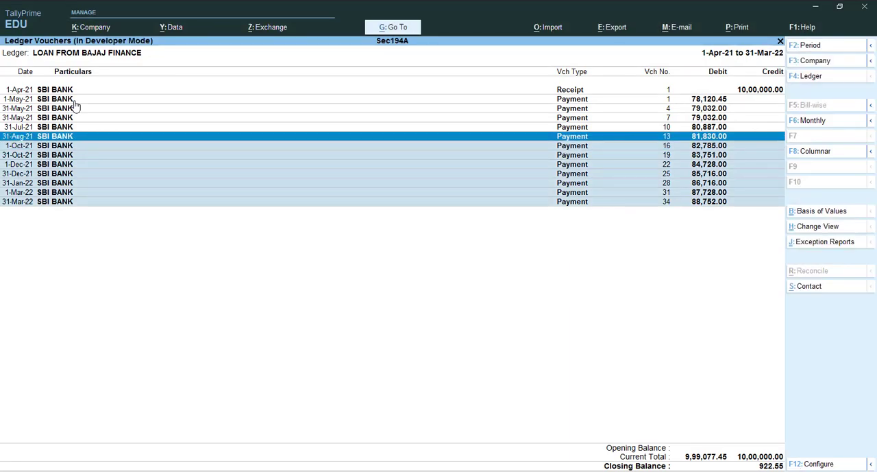
key(alt+Tab)
key(alt+Tab)
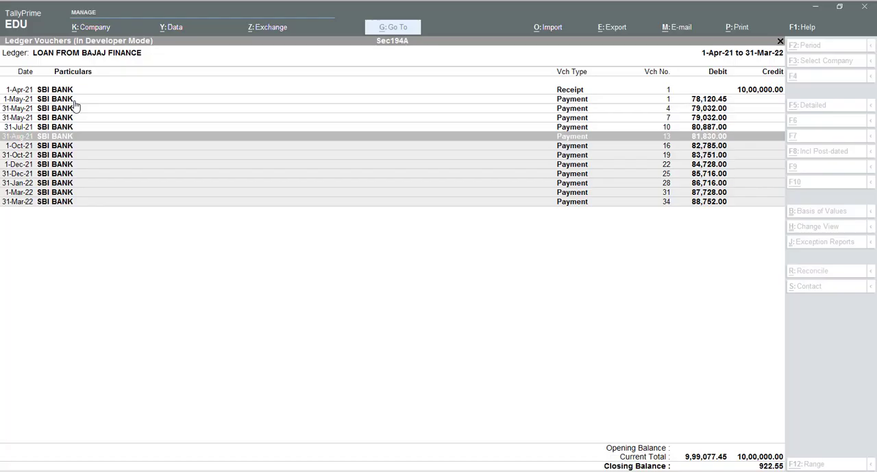
key(Up)
key(space)
key(alt+Tab)
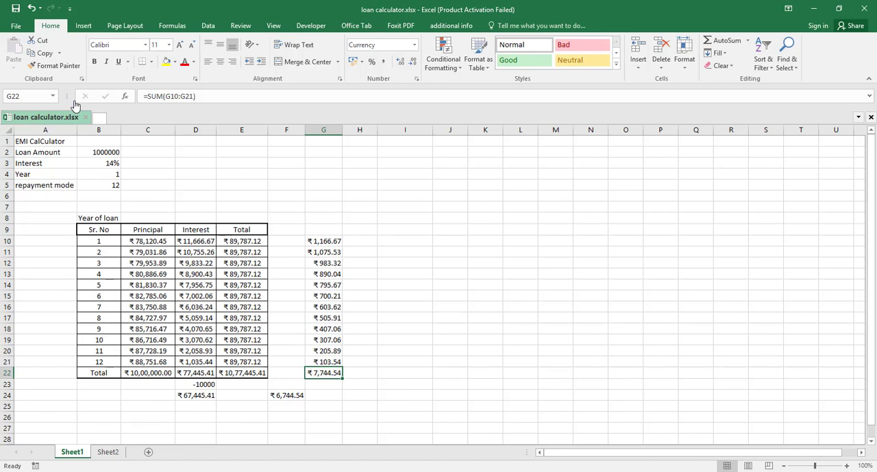
key(alt+Tab)
key(alt+Tab)
key(alt+Tab)
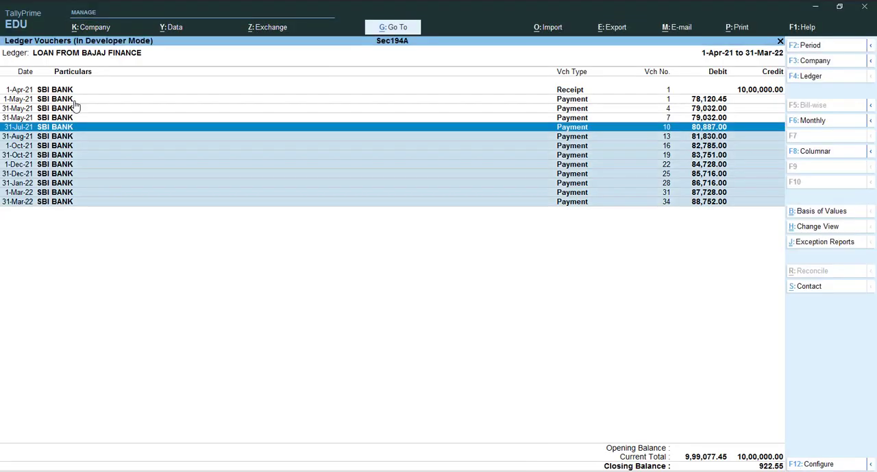
key(Up)
Check the second 31-May-21 principal payment in the TallyPrime loan ledger against instalment 3 of the Excel loan schedule
key(alt+Tab)
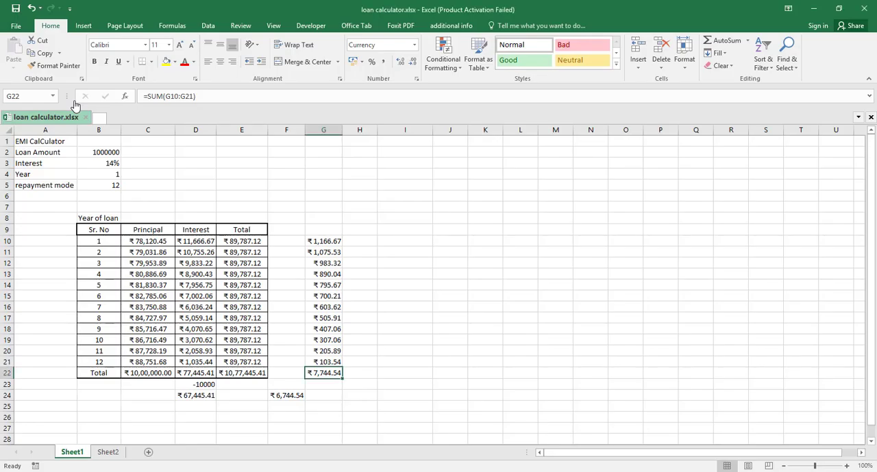
key(alt+Tab)
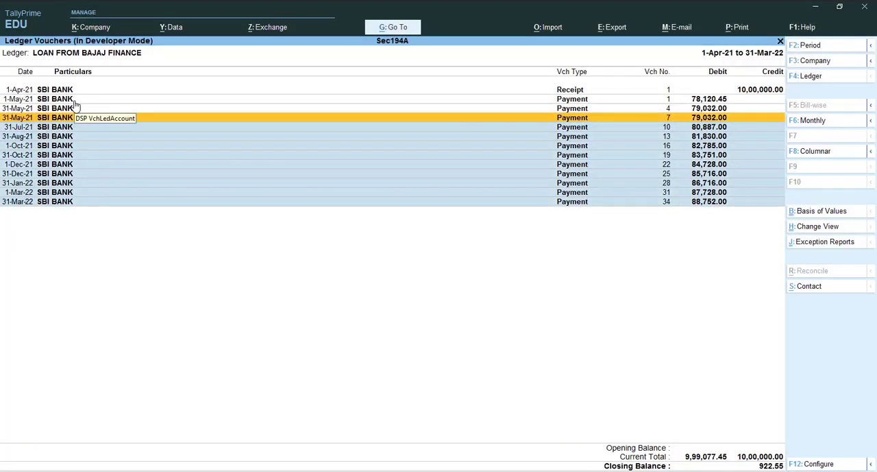
key(alt+Tab)
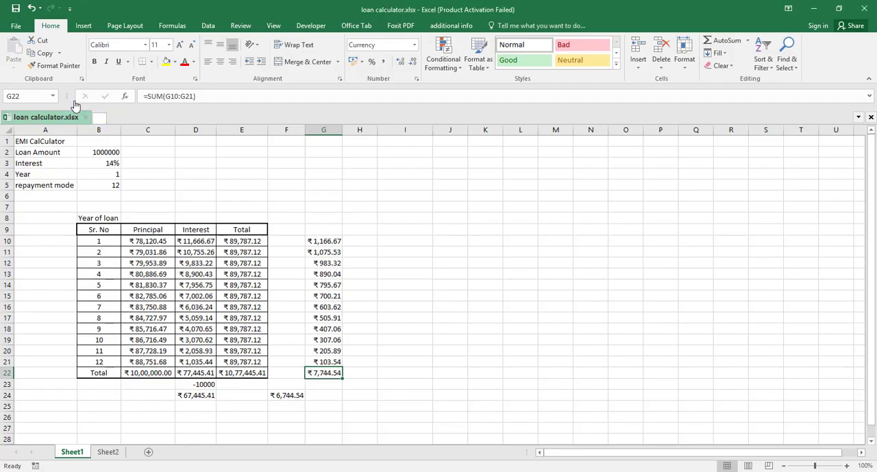
key(alt+Tab)
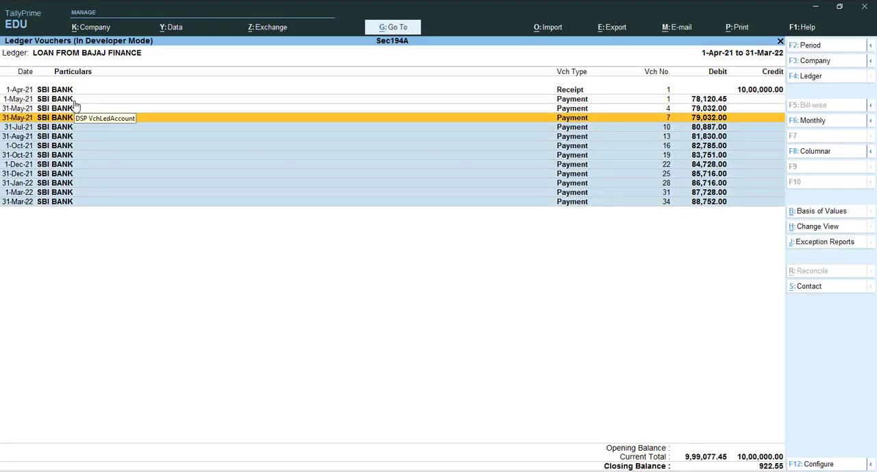
key(alt+Tab)
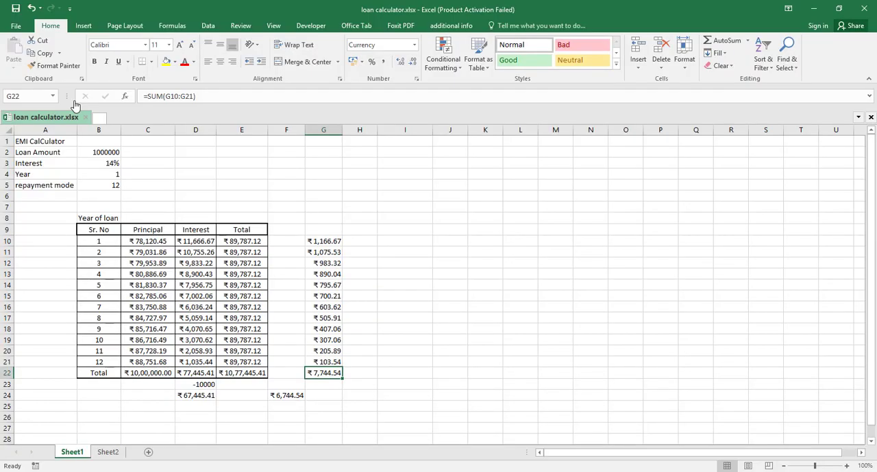
key(alt+Tab)
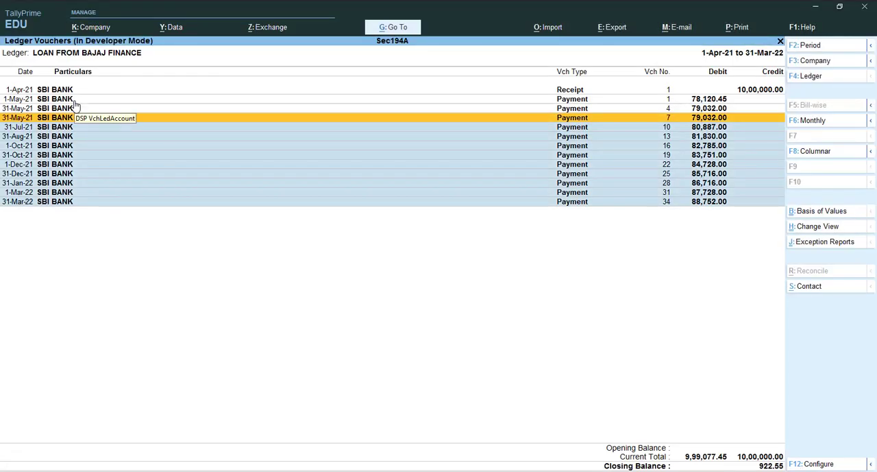
Correct the amount of 31-May-21 payment voucher no. 7 to 79,954 according to the Excel schedule and save the voucher
key(Return)
key(Return)
key(Return)
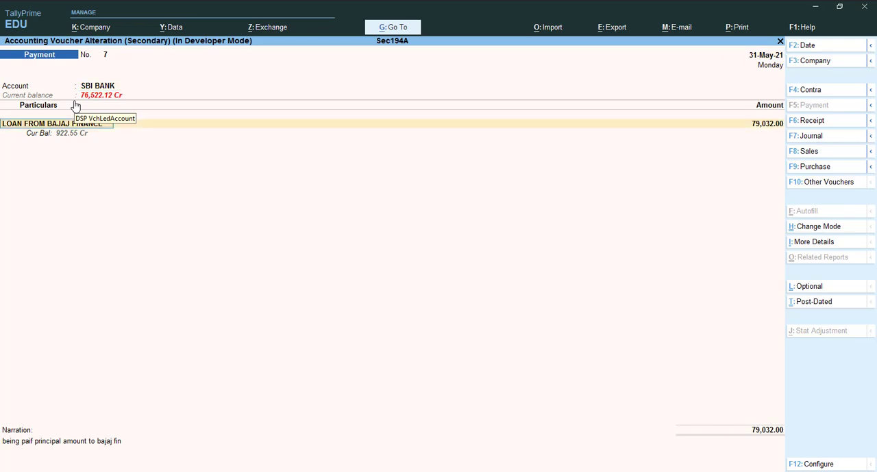
key(alt+Tab)
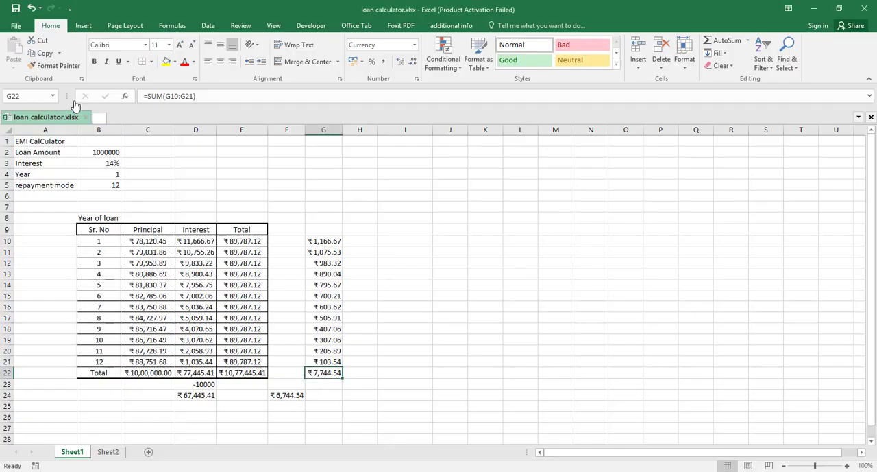
key(alt+Tab)
key(Return)
key(BackSpace)
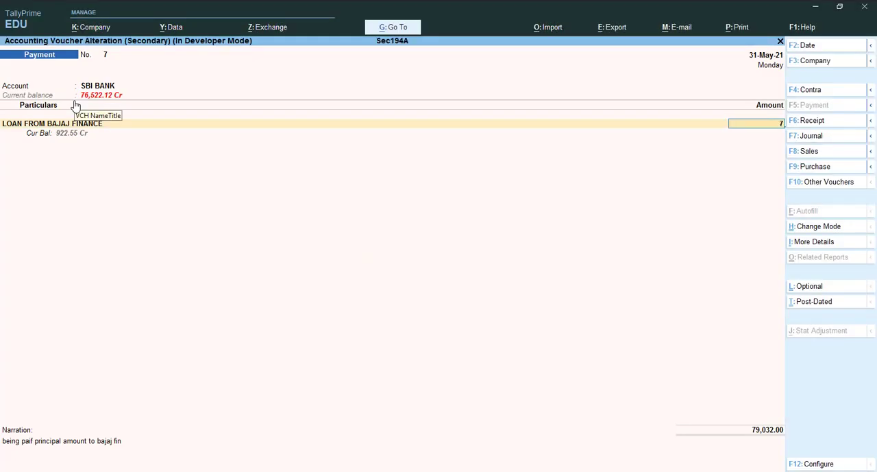
text(79)
key(alt+Tab)
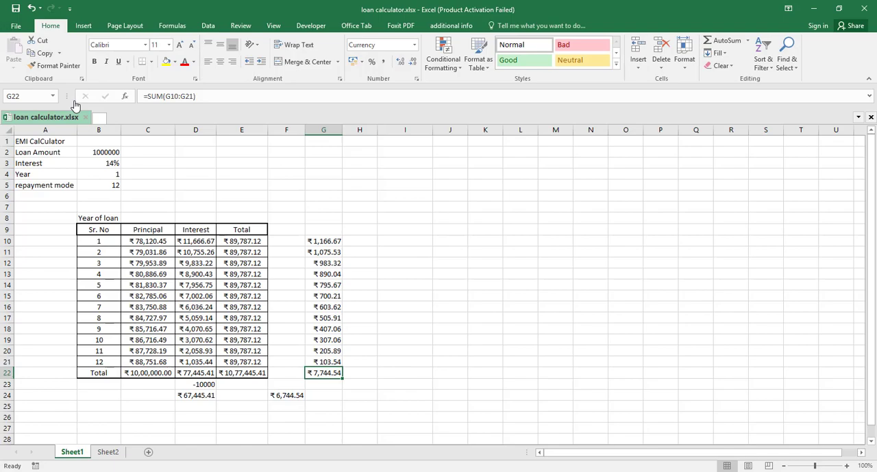
key(alt+Tab)
text(953)
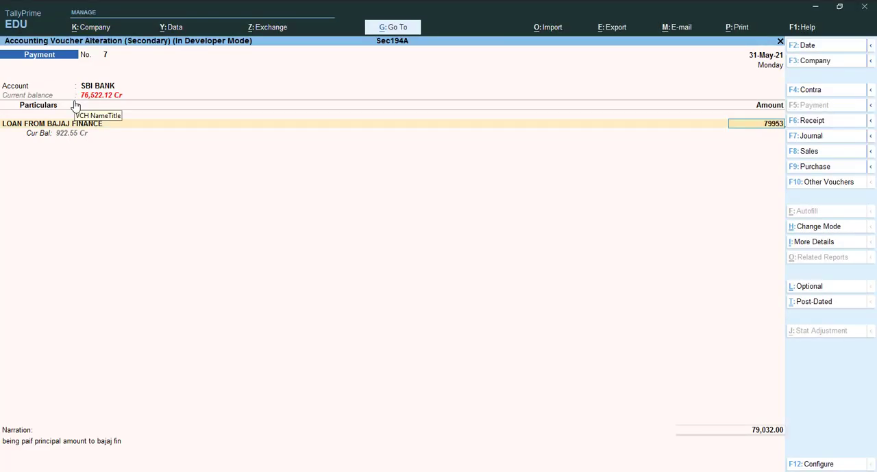
key(alt+Tab)
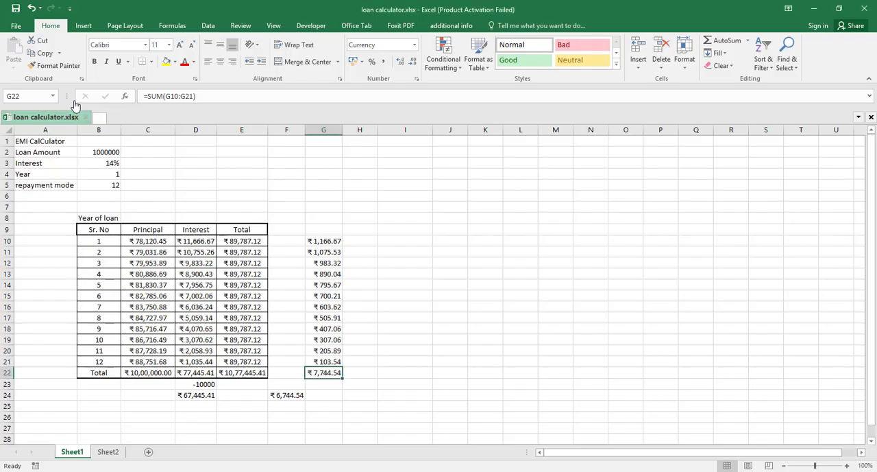
key(alt+Tab)
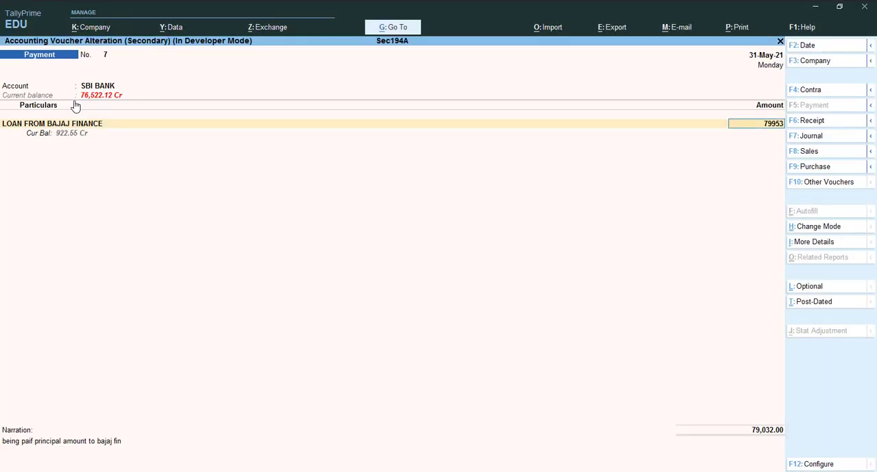
key(BackSpace)
text(4)
key(Return)
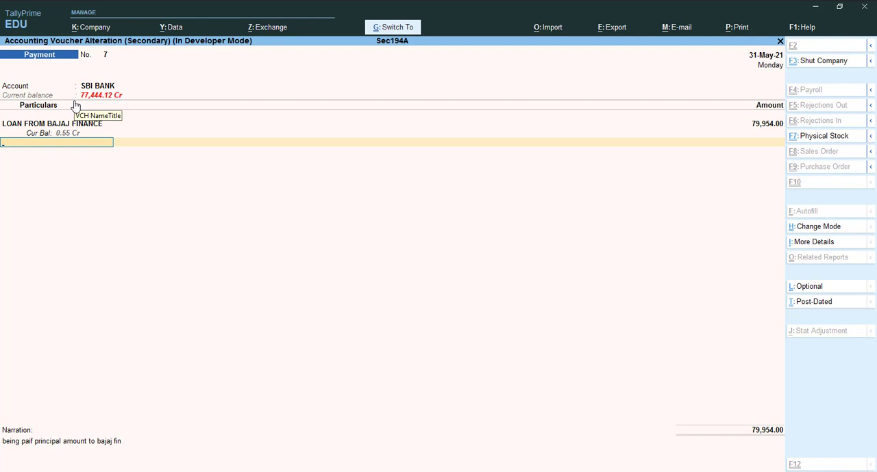
key(ctrl+a)
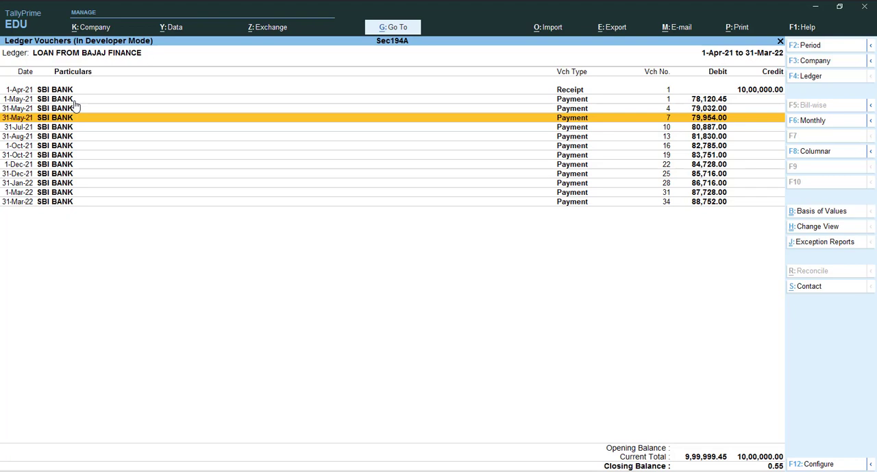
key(Return)
key(Return)
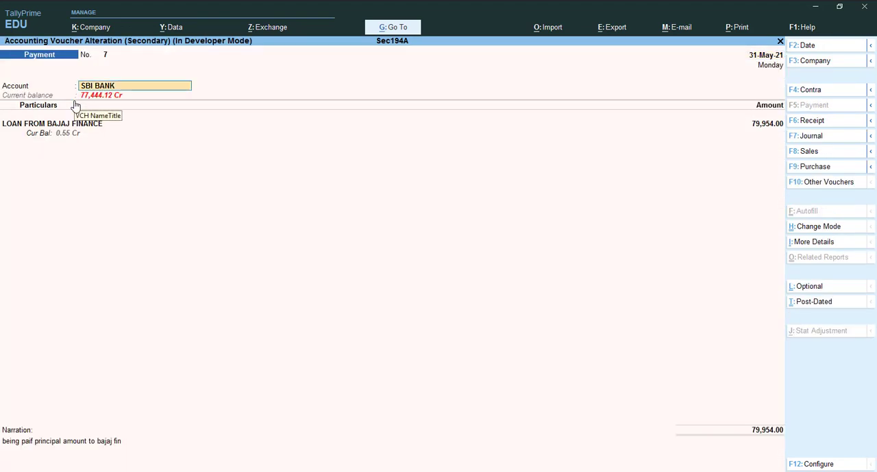
key(Return)
key(Return)
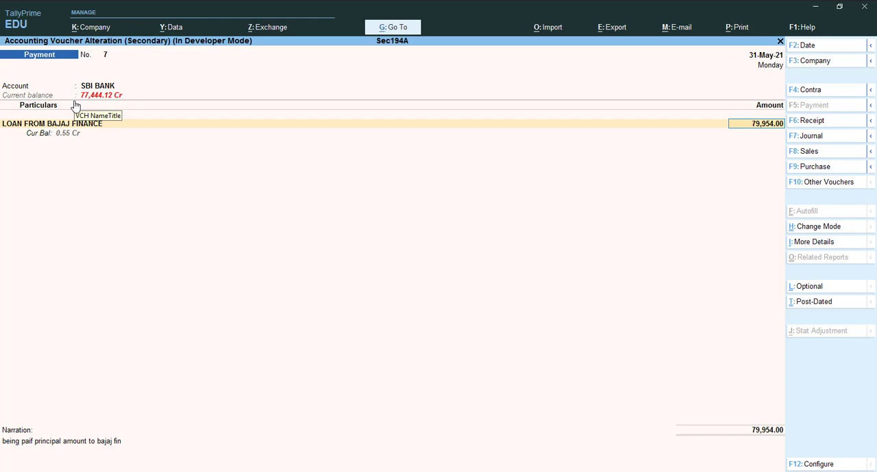
key(Page_Down)
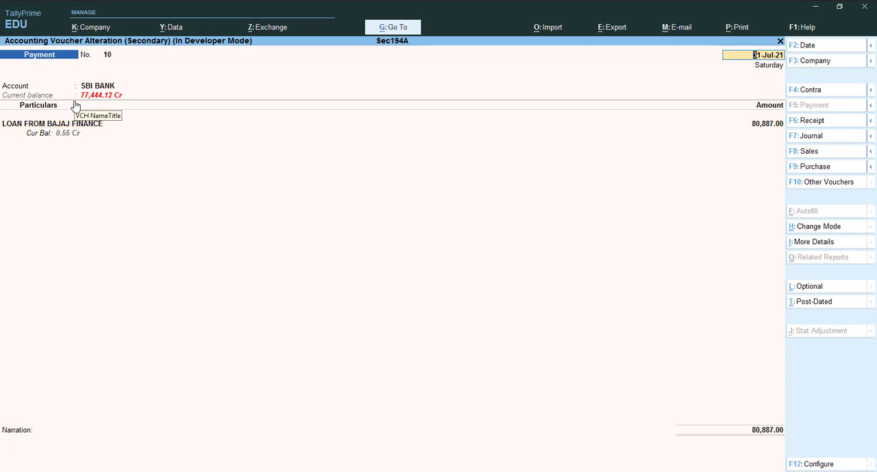
click(766, 126)
key(BackSpace)
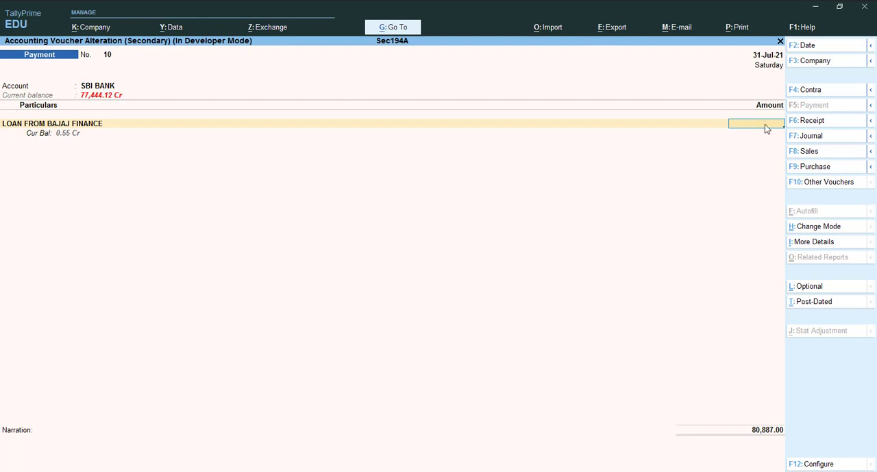
key(Escape)
Try an amount of 79,953.45 in 31-May-21 payment voucher no. 7 and save it
key(Return)
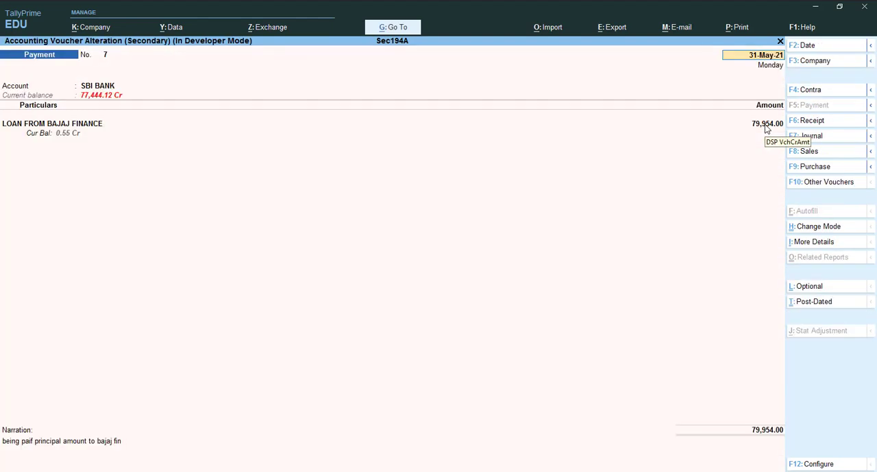
click(772, 128)
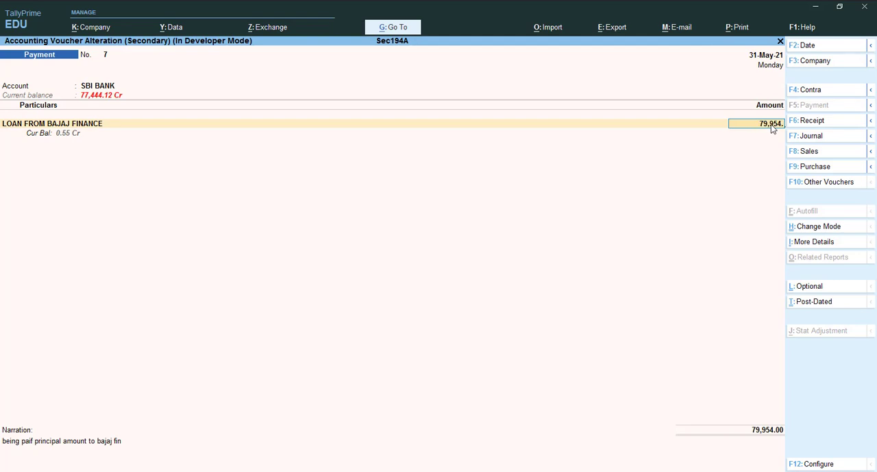
text(3.45)
key(ctrl)
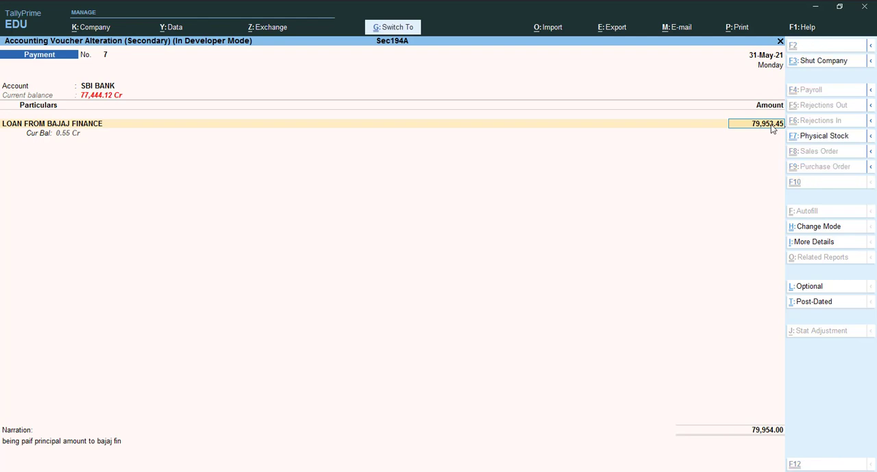
key(ctrl+a)
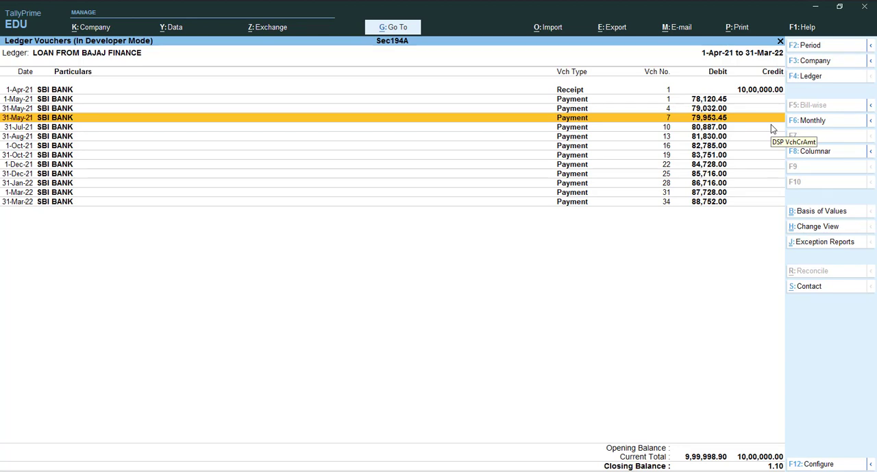
Reopen payment voucher no. 7, set its loan amount back to 79,954 and save it
key(Return)
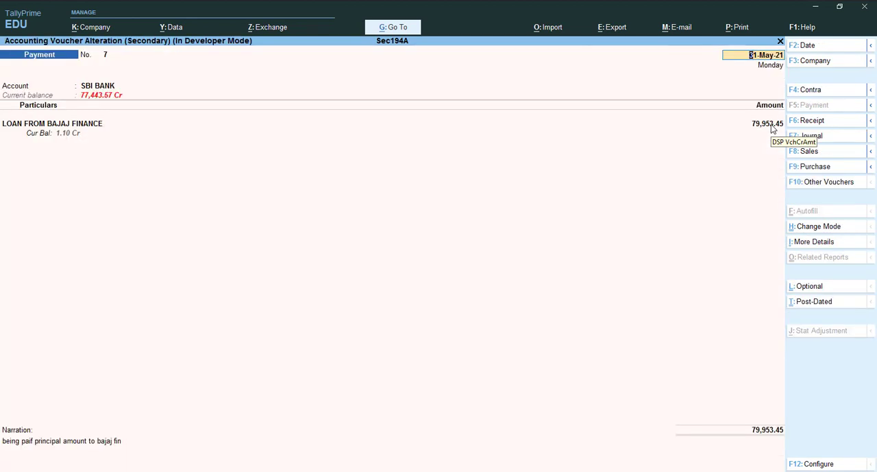
key(Return)
key(Return)
key(Return)
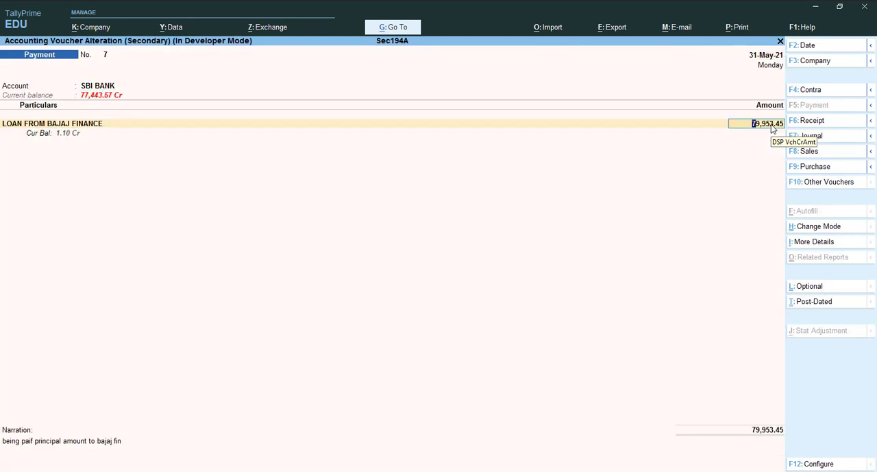
key(BackSpace)
key(BackSpace)
key(BackSpace)
key(BackSpace)
text(4)
key(ctrl)
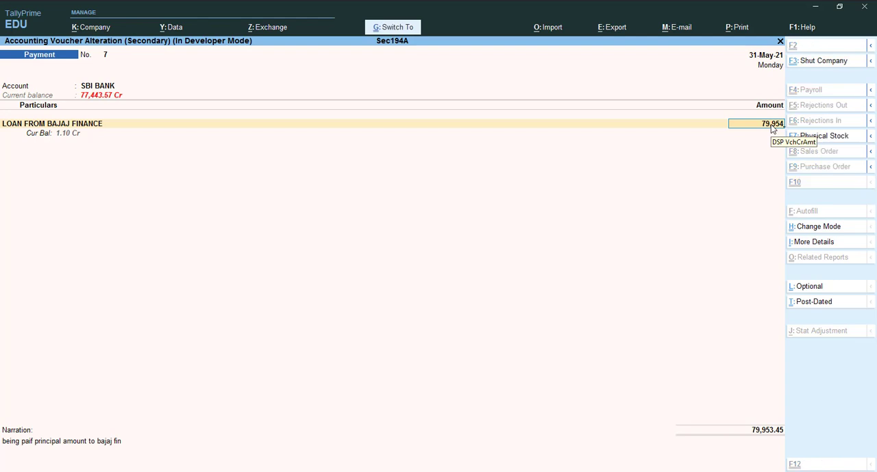
key(ctrl+a)
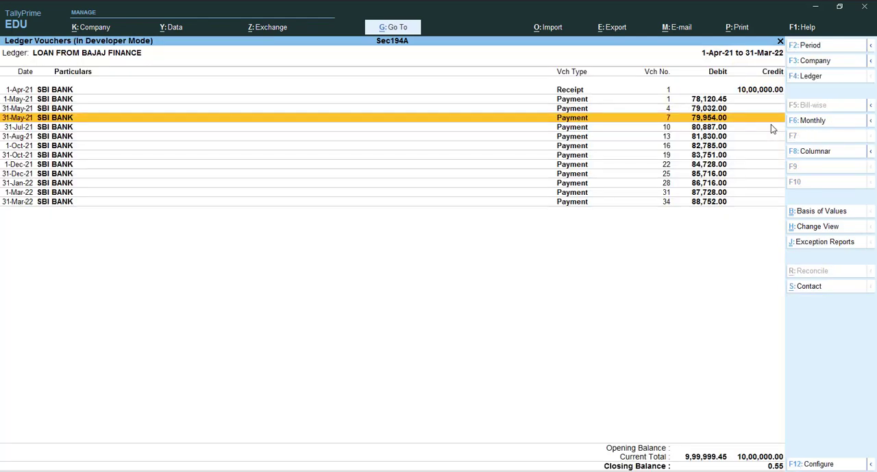
Review the principal payments in the loan ledger from 31-Jul-21 through 31-Mar-22
key(Down)
key(Down)
key(Down)
key(Down)
key(Down)
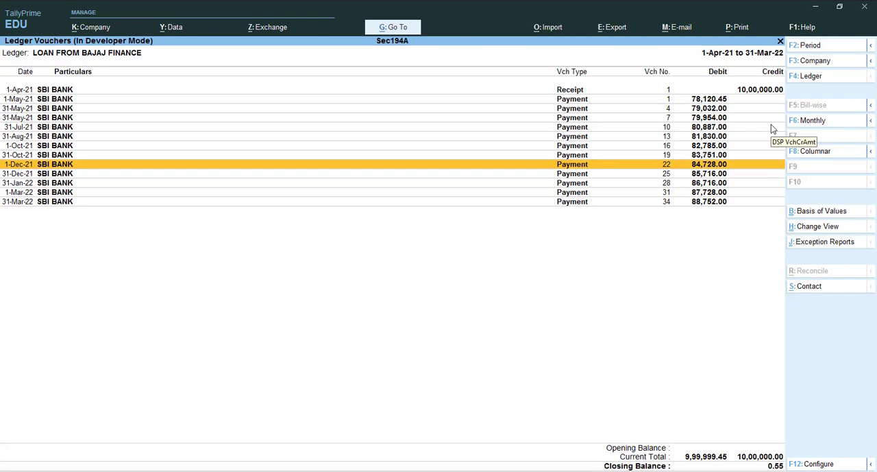
key(Down)
key(Down)
key(Down)
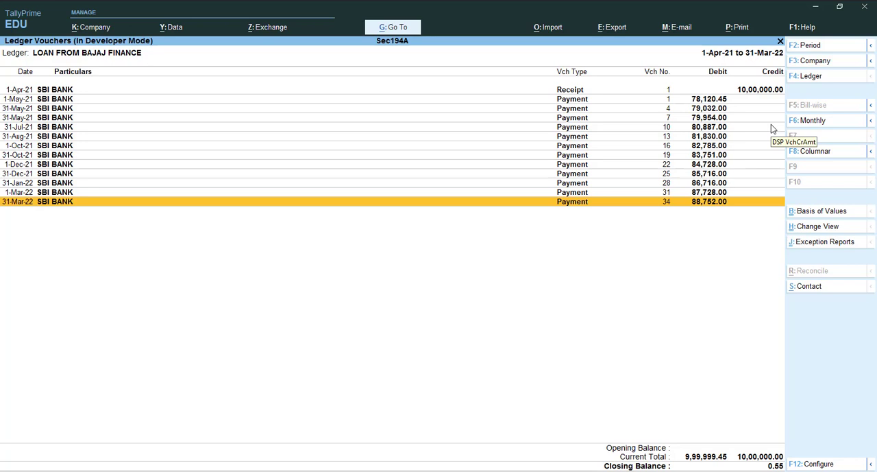
Round the loan principal amount of 1-May-21 payment voucher no. 1 to 78,120 and save the voucher
key(Up)
key(Up)
key(Up)
key(Up)
key(Up)
key(Up)
key(Up)
key(Up)
key(Up)
key(Up)
key(Up)
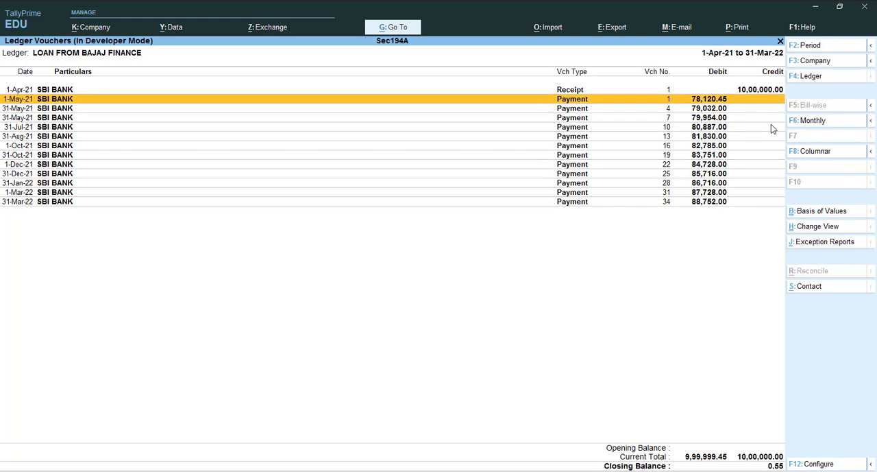
key(Return)
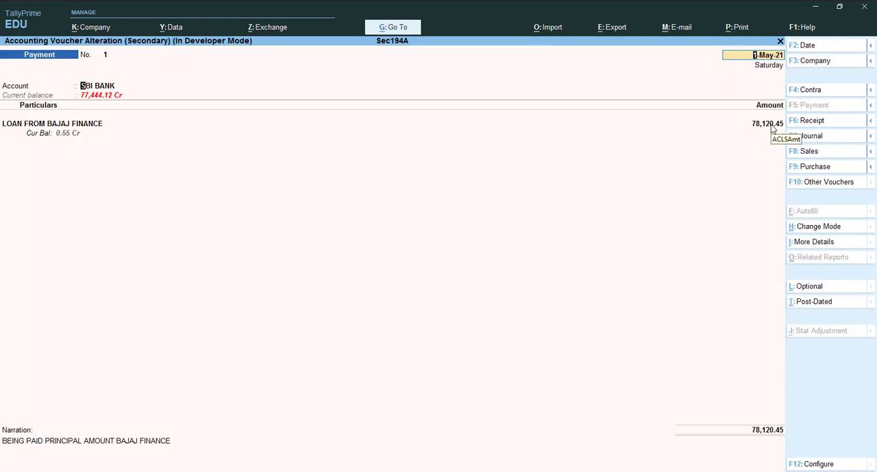
key(Return)
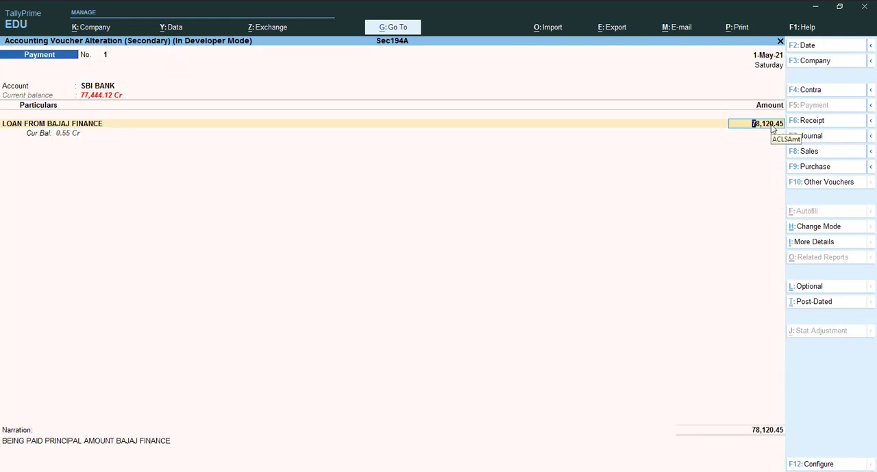
key(BackSpace)
key(BackSpace)
key(BackSpace)
key(ctrl)
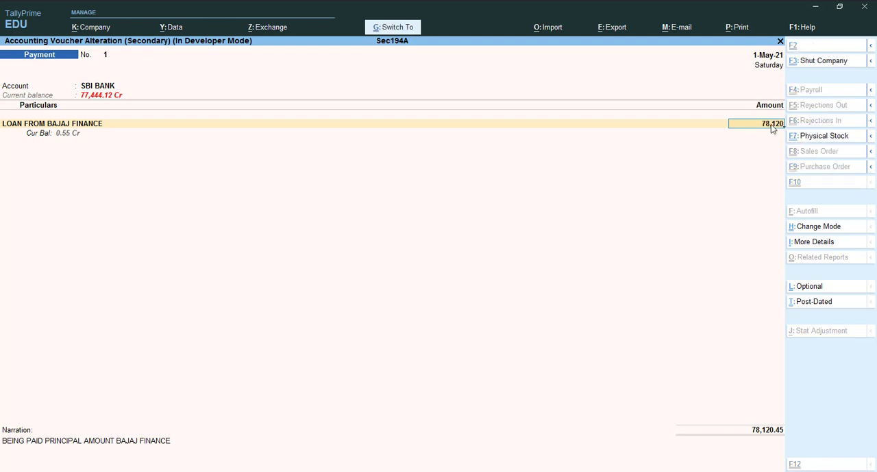
key(ctrl+a)
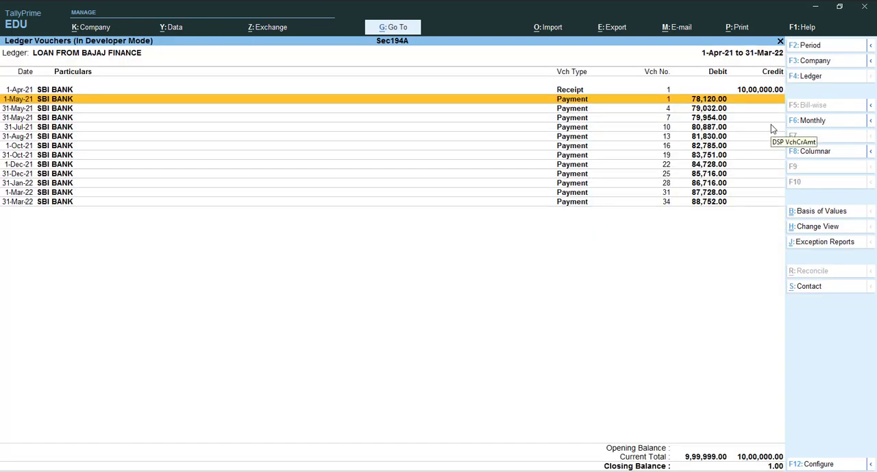
Change the loan principal amount of 1-May-21 payment voucher no. 1 to 78,121 and save the voucher
key(Return)
key(Return)
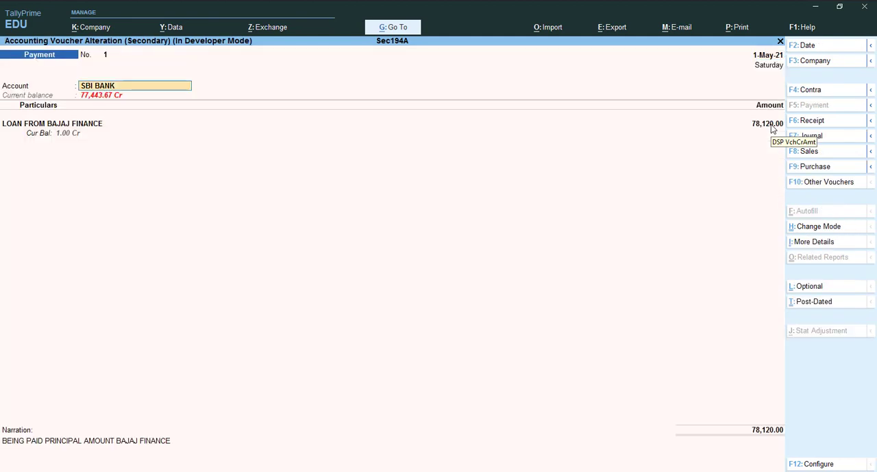
key(Return)
key(Return)
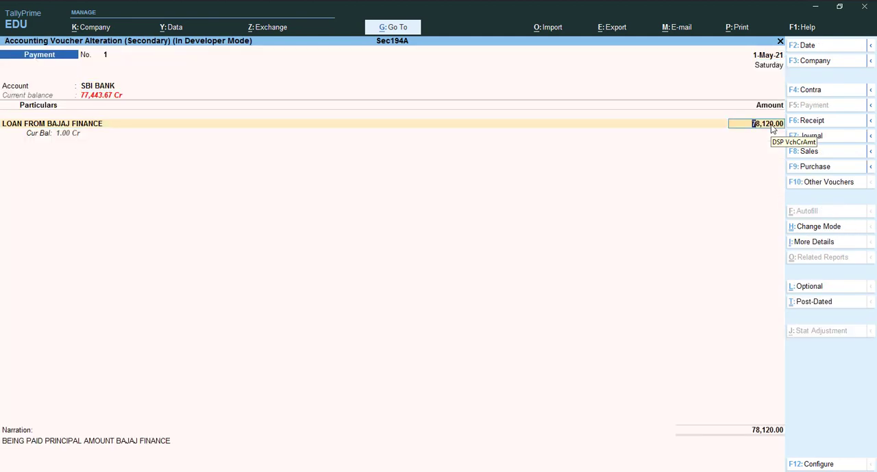
key(BackSpace)
key(BackSpace)
key(BackSpace)
key(BackSpace)
text(1)
key(Return)
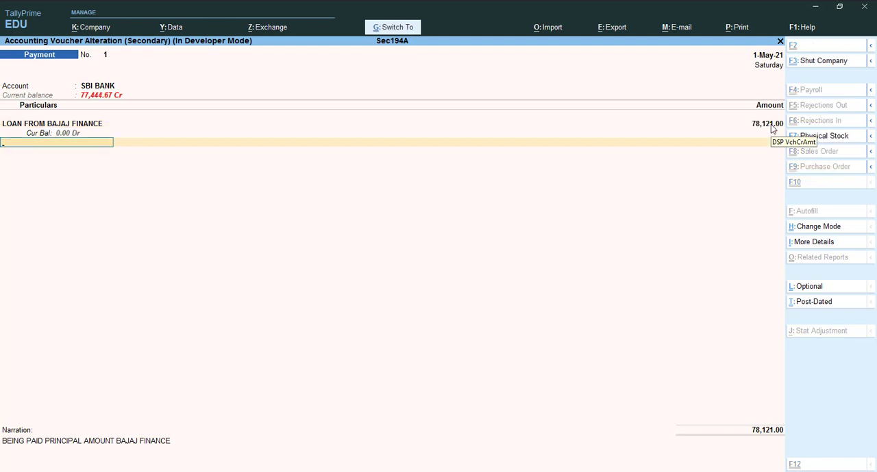
key(ctrl+a)
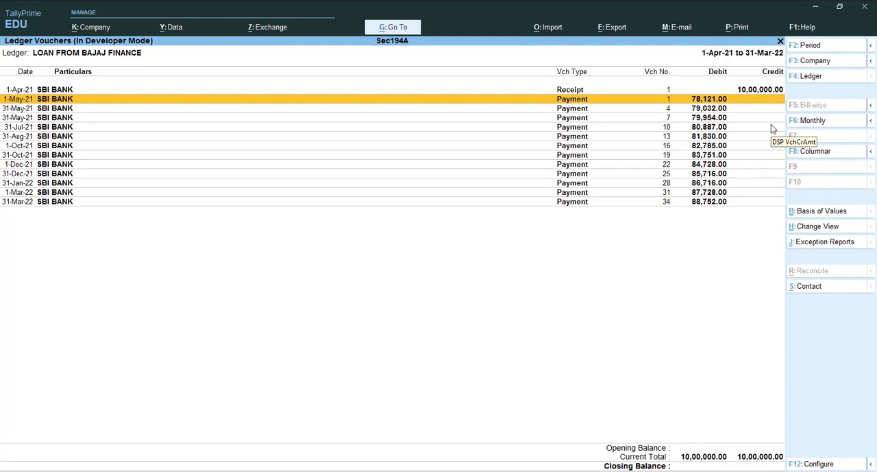
Display the Interest on Bajaj Loan ledger vouchers for the period 1-Apr-21 to 31-Mar-22
key(Escape)
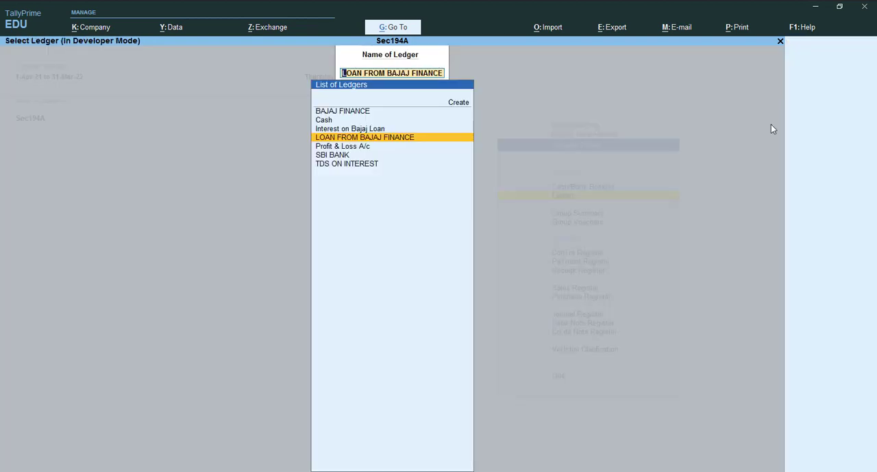
key(Down)
key(Down)
key(Down)
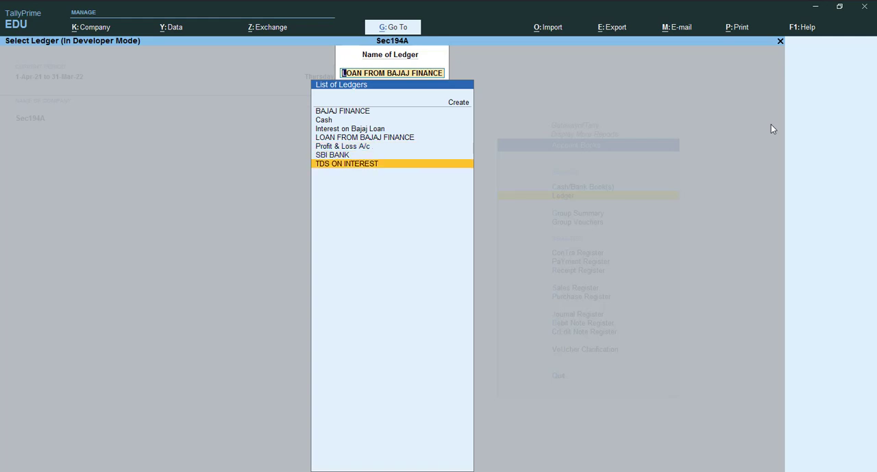
key(Up)
key(Up)
key(Up)
key(Up)
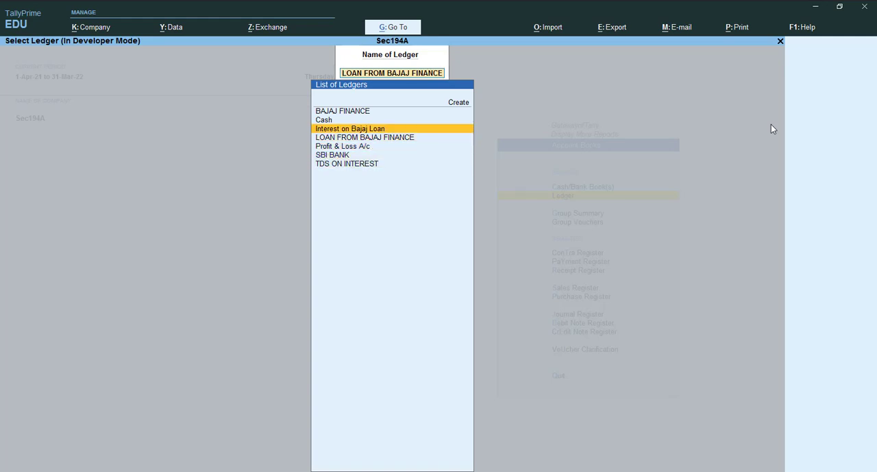
key(Return)
key(alt+F2)
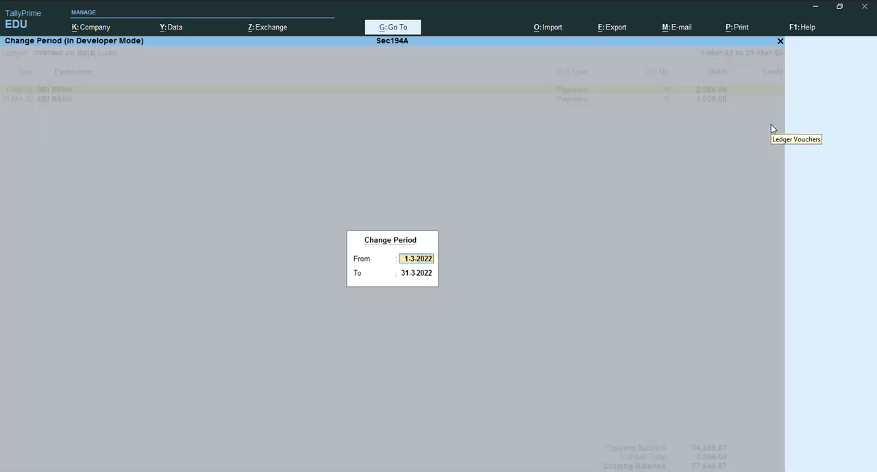
key(BackSpace)
key(BackSpace)
key(Return)
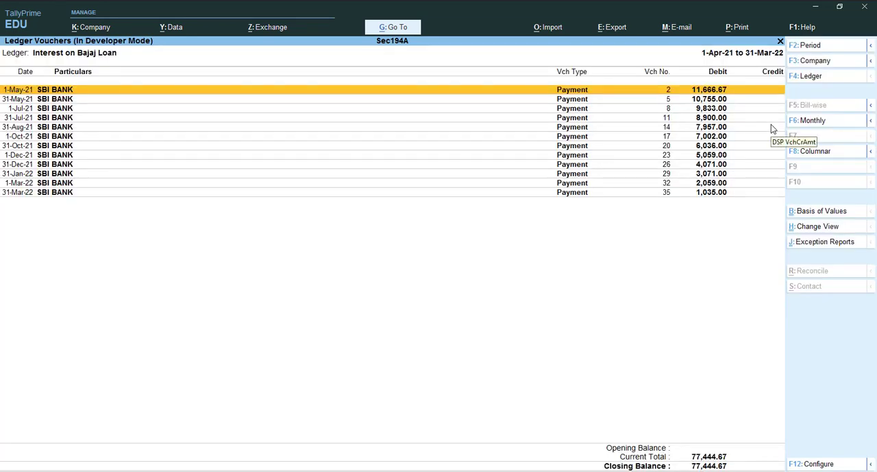
Review the TDS ON INTEREST ledger vouchers for 1-Apr-21 to 31-Mar-22, then close the report
key(Escape)
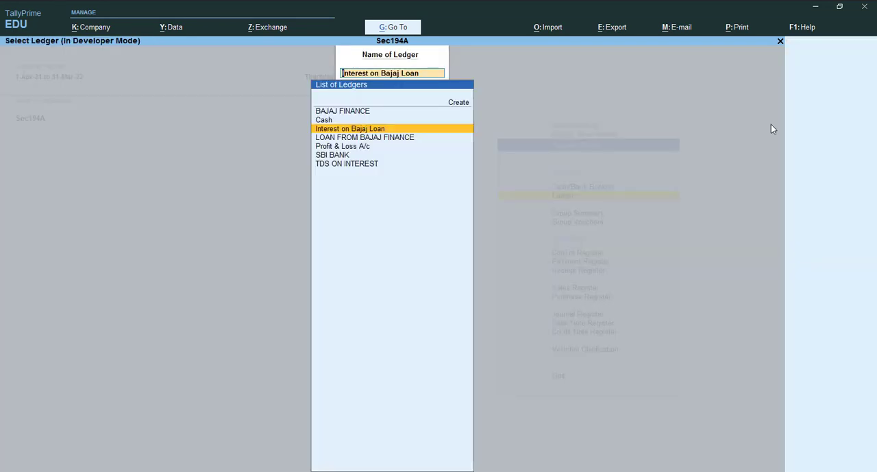
key(Down)
key(Down)
key(Down)
key(Down)
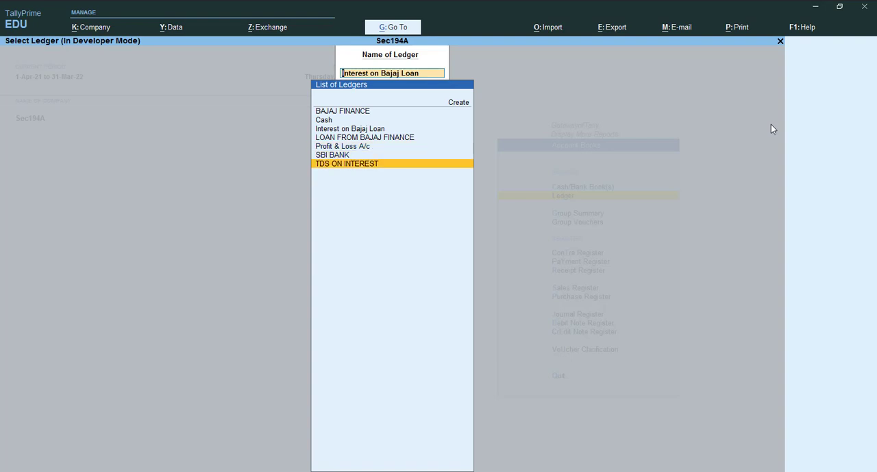
key(Return)
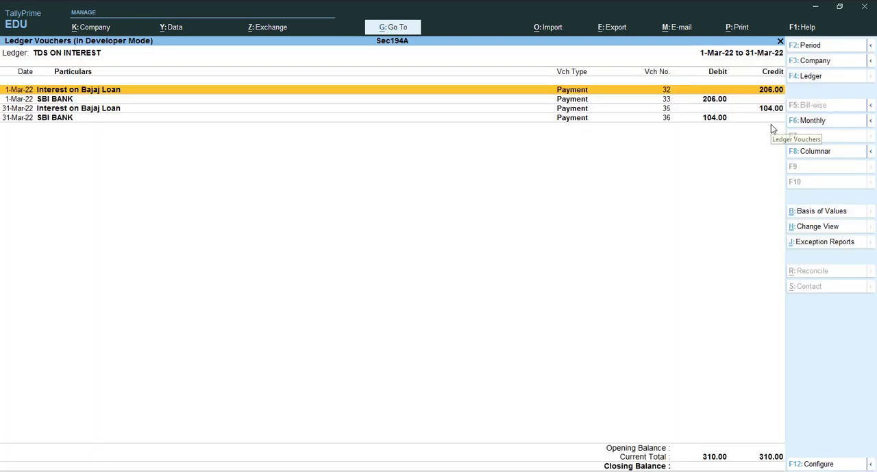
key(F2)
key(BackSpace)
key(Return)
key(Return)
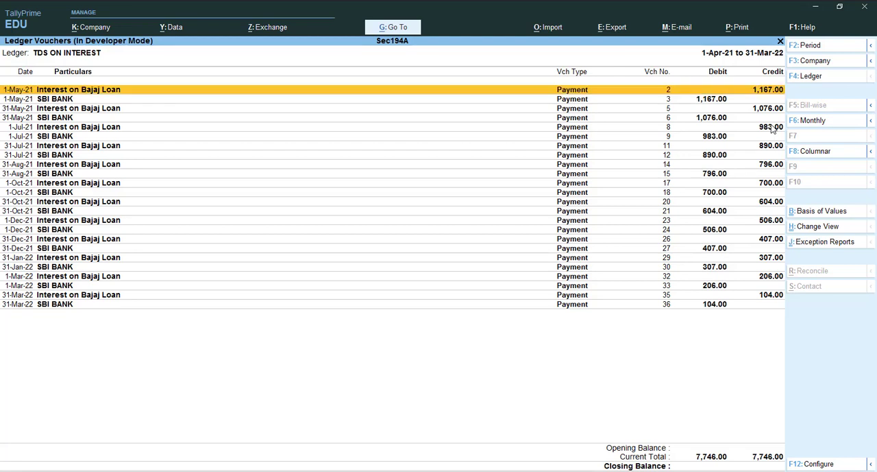
key(Escape)
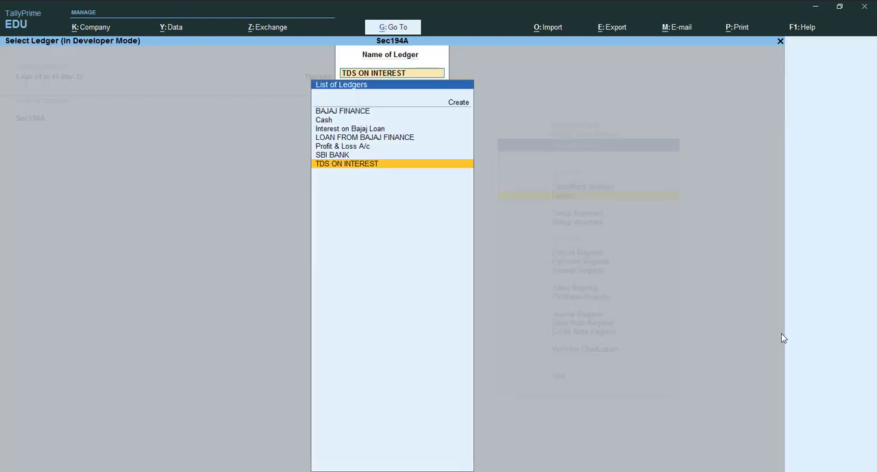
click(760, 471)
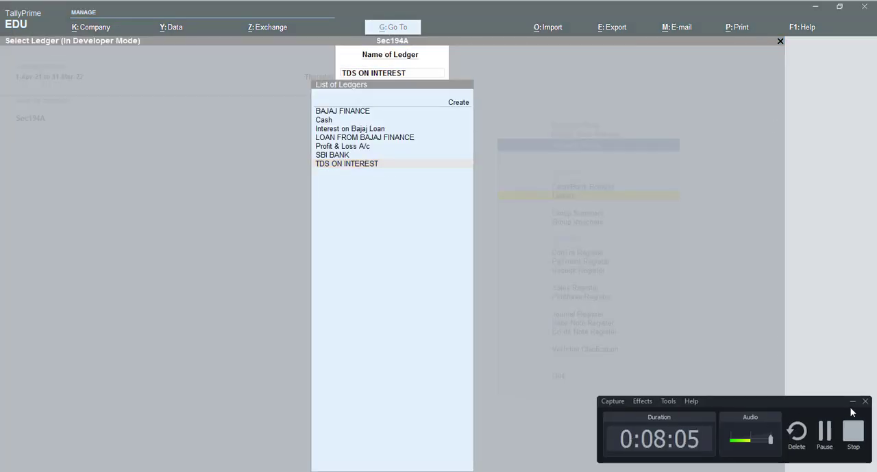